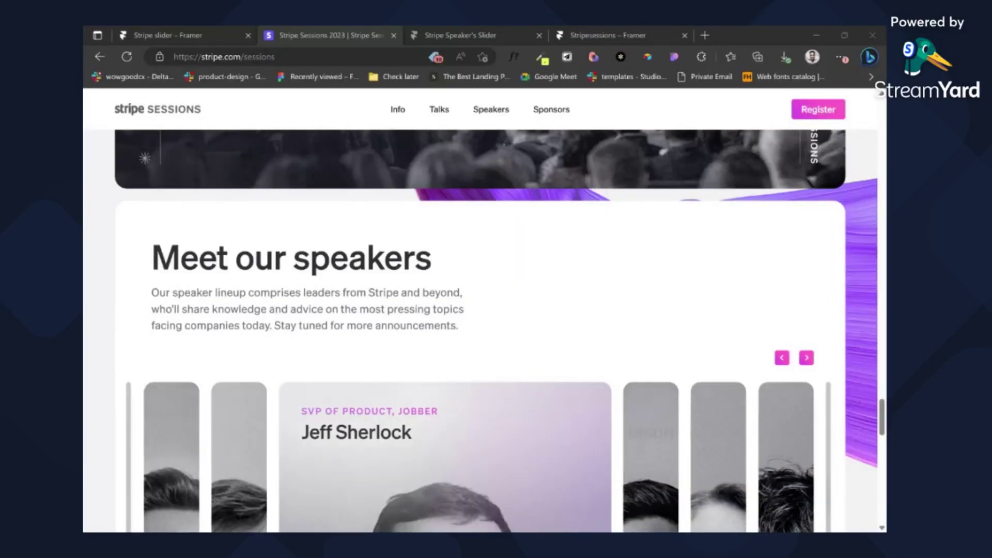
# Step: Examine the "Meet our speakers" slider on the Stripe Sessions page
pyautogui.click(566, 308)
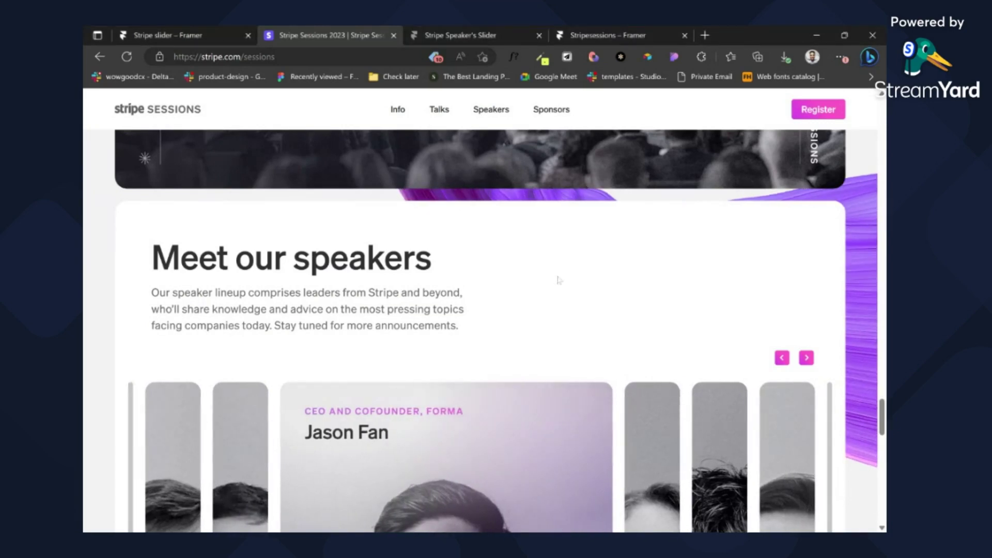
pyautogui.scroll(-1, 563, 305)
pyautogui.scroll(-2, 558, 277)
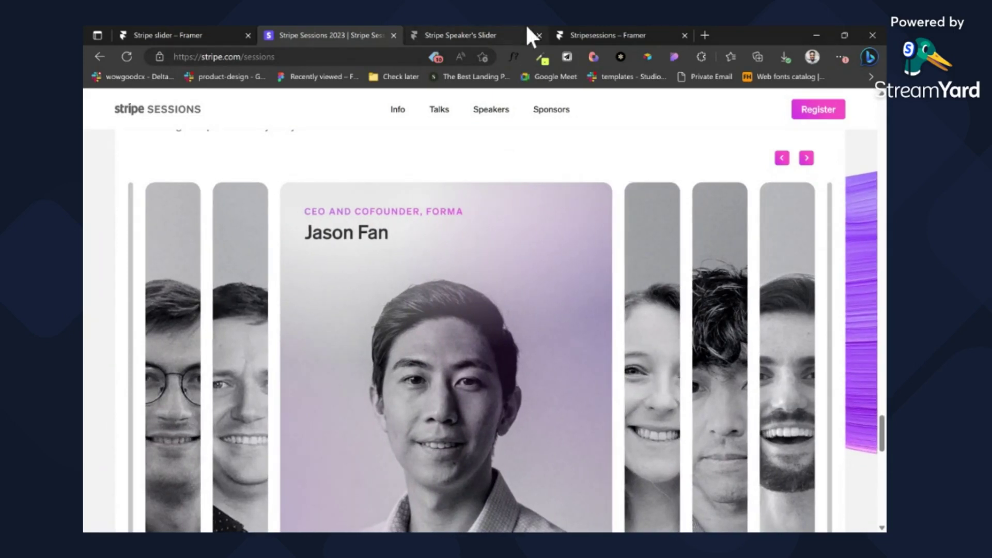
# Step: Switch to the Stripe slider project in Framer, and set the Desktop fill to #F2F2F2, saved as a color style named "bg"
pyautogui.hotkey('ctrl', 'shift', 'Tab')
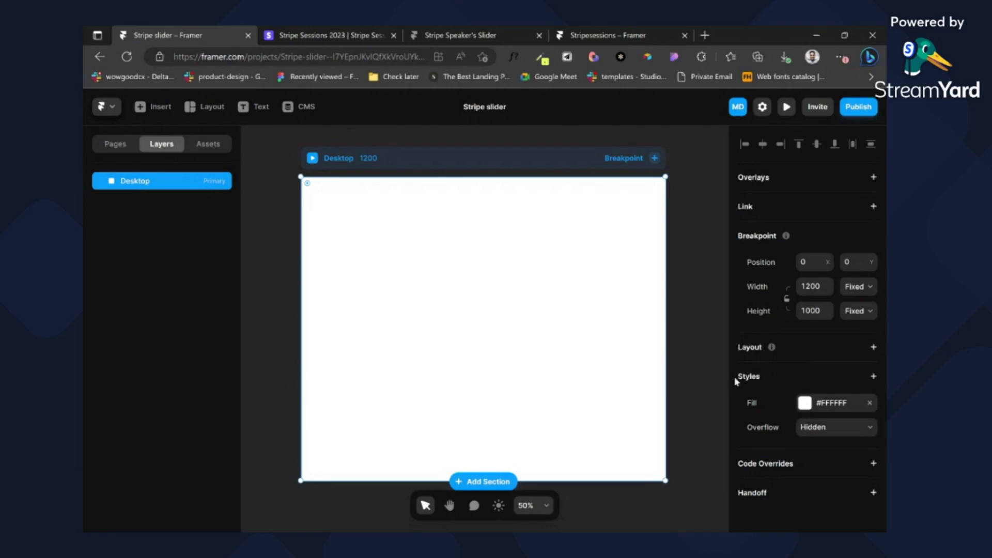
pyautogui.click(806, 403)
pyautogui.write('f')
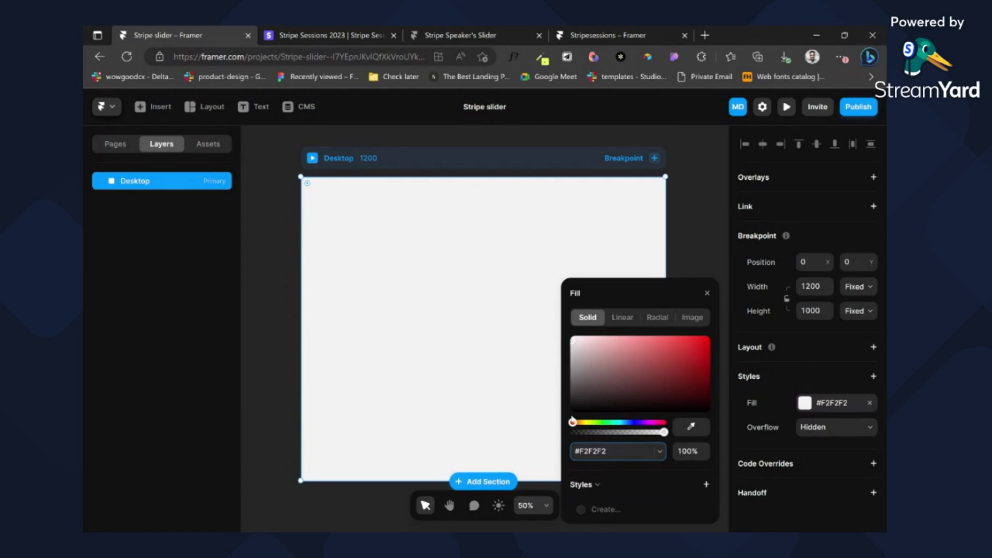
pyautogui.click(706, 485)
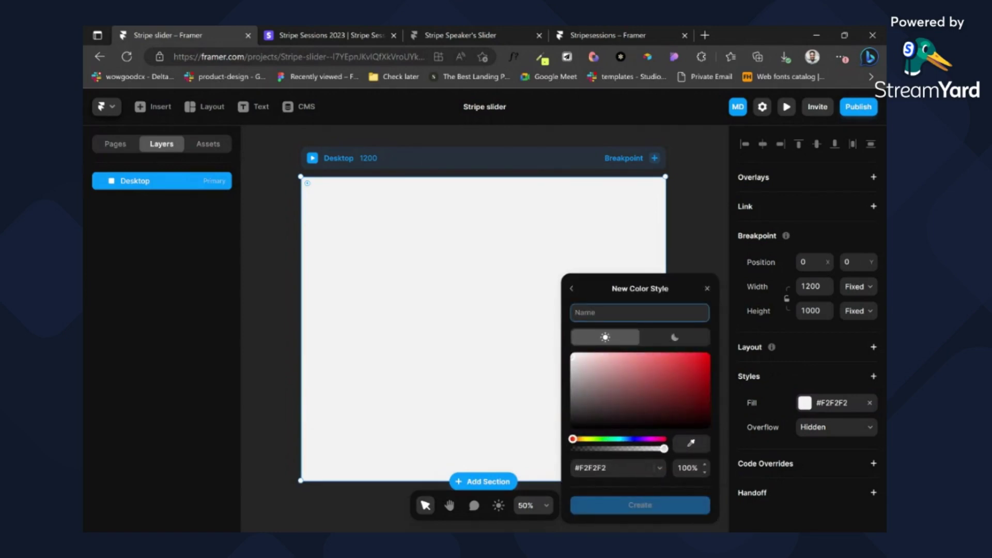
pyautogui.write('bg')
pyautogui.press('Return')
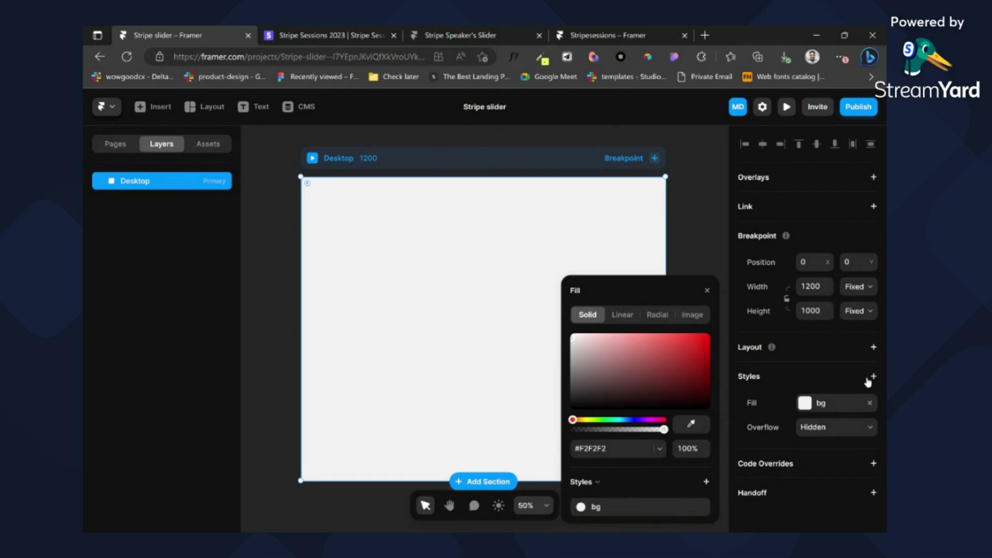
# Step: Give the Desktop breakpoint a vertical stack layout with 20 padding and a gap of 0
pyautogui.click(874, 347)
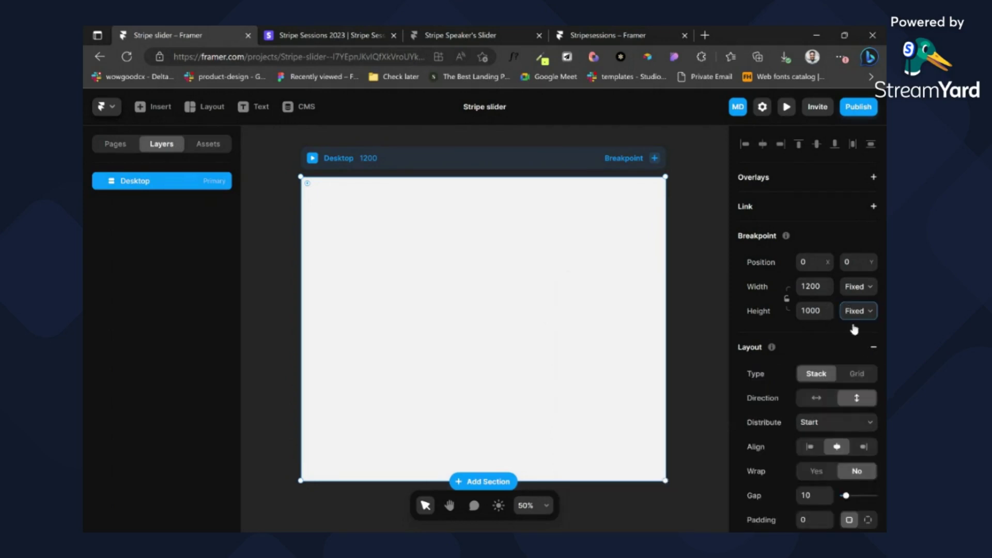
pyautogui.hotkey('ctrl', 'z')
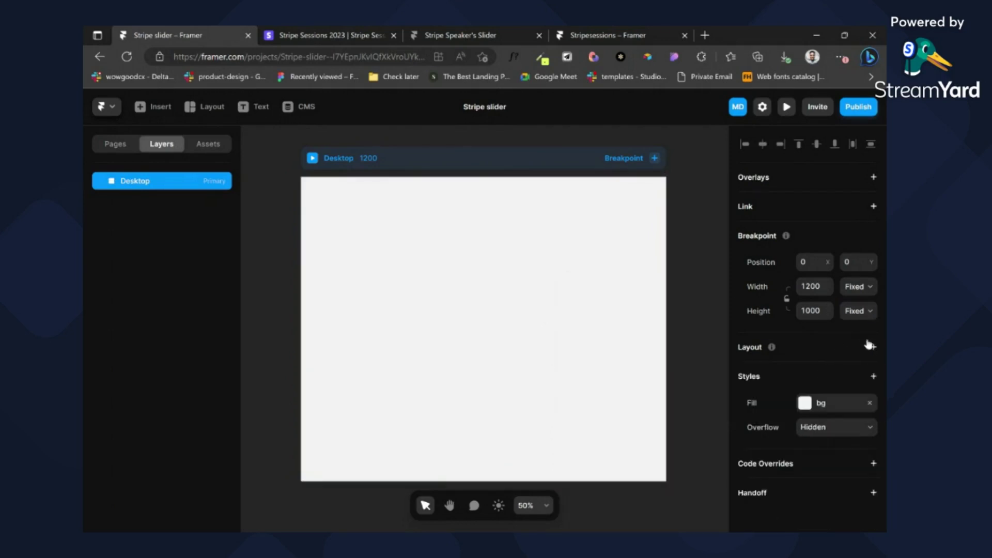
pyautogui.click(870, 345)
pyautogui.scroll(-3, 844, 351)
pyautogui.click(815, 357)
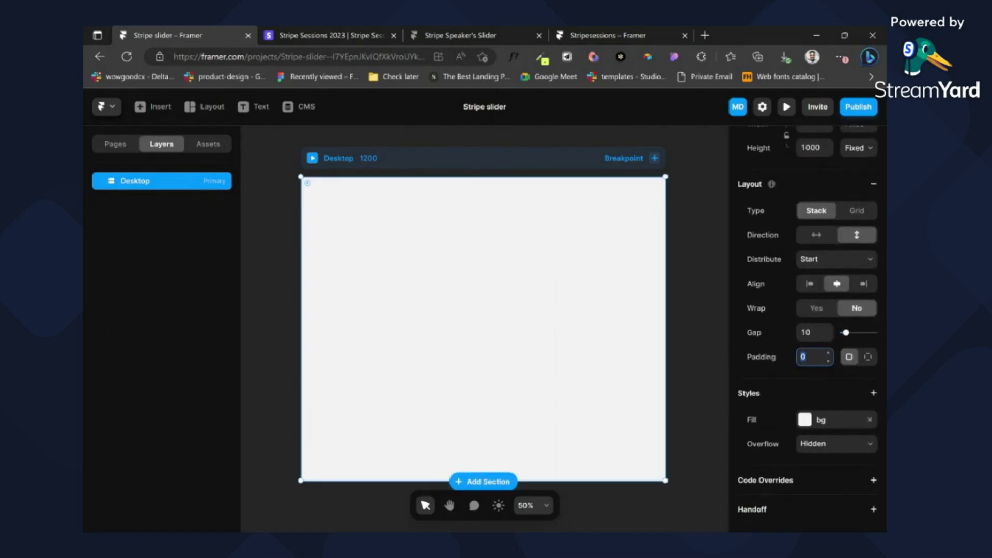
pyautogui.click(807, 333)
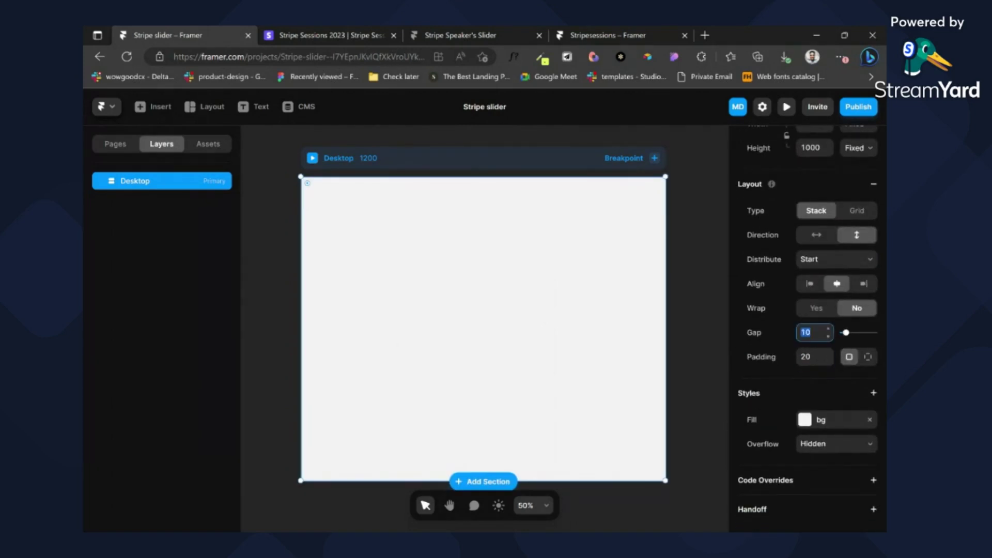
pyautogui.write('0')
pyautogui.press('Return')
# Step: Draw a frame about 744 by 544 inside the Desktop and set its width and height to Fill
pyautogui.press('f')
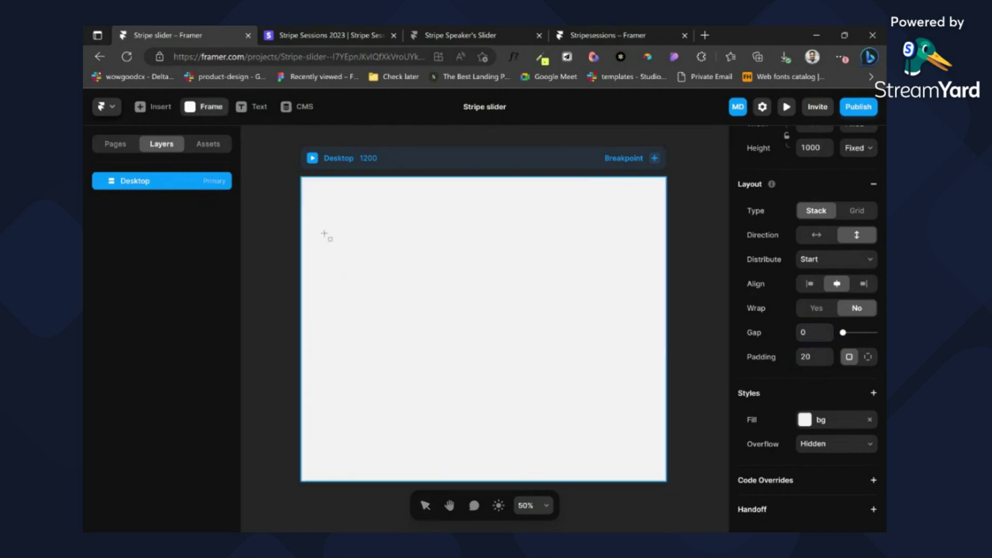
pyautogui.moveTo(321, 199); pyautogui.dragTo(545, 361)
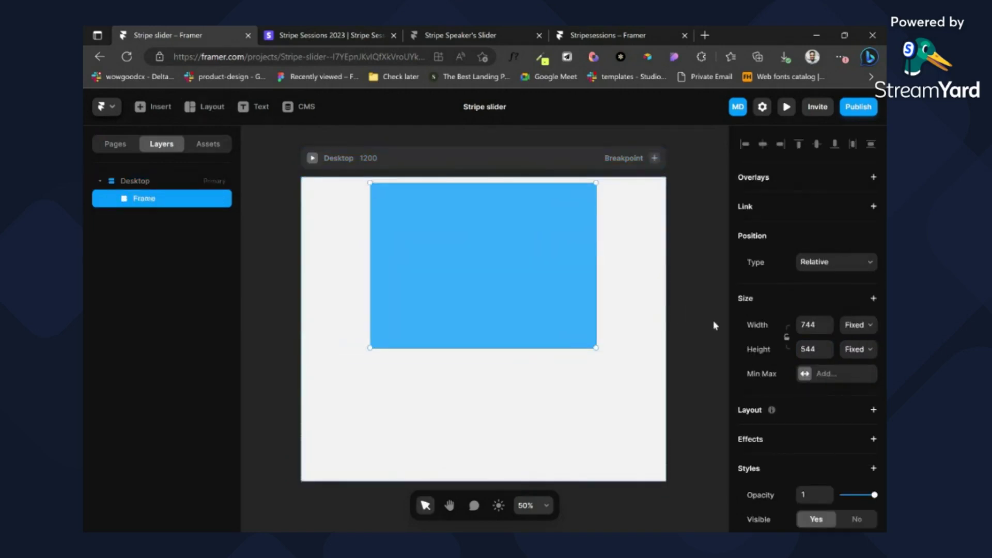
pyautogui.click(842, 326)
pyautogui.click(848, 334)
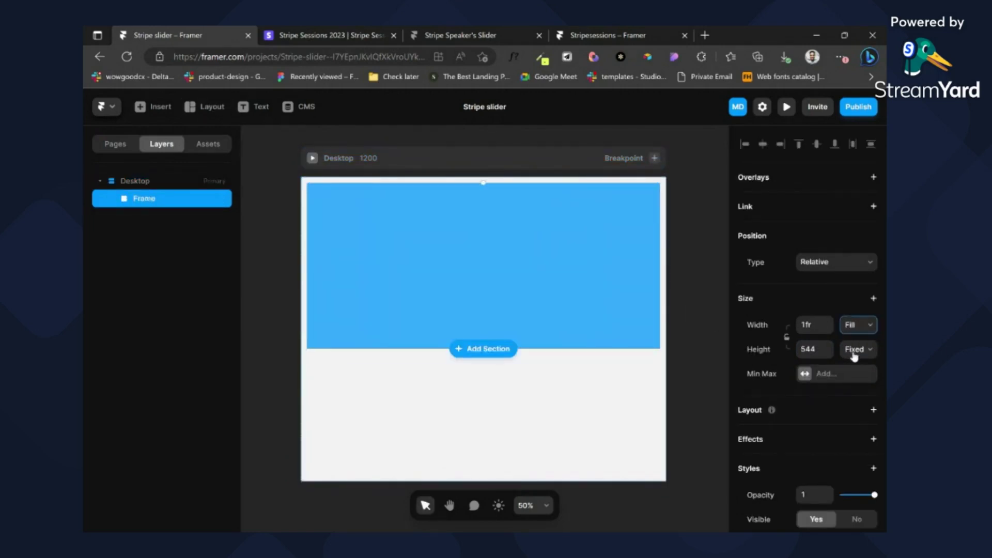
pyautogui.click(854, 361)
# Step: Fill the frame with #FFFFFF, saved as a color style named "white", and set its corner radius to 16
pyautogui.scroll(-5, 851, 398)
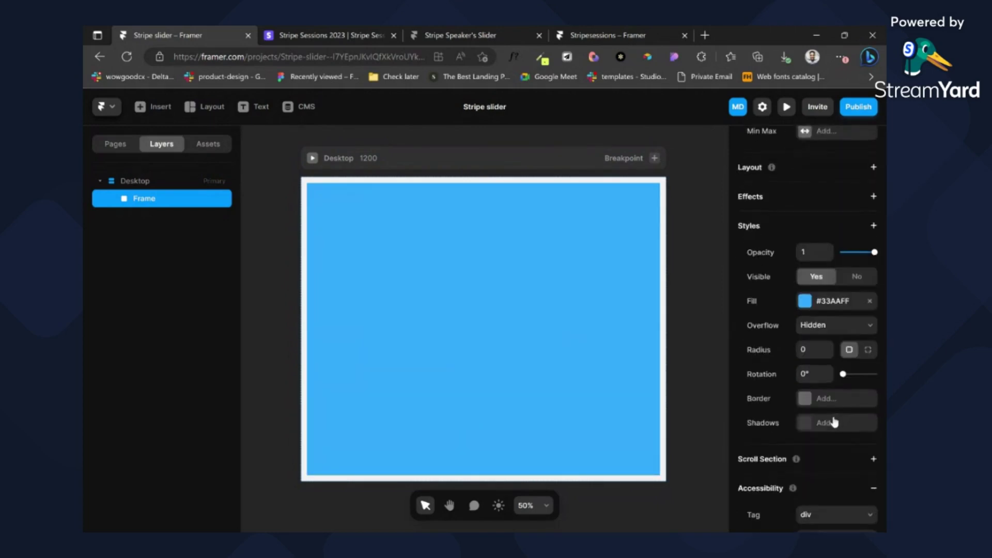
pyautogui.click(804, 300)
pyautogui.moveTo(658, 392); pyautogui.dragTo(553, 332)
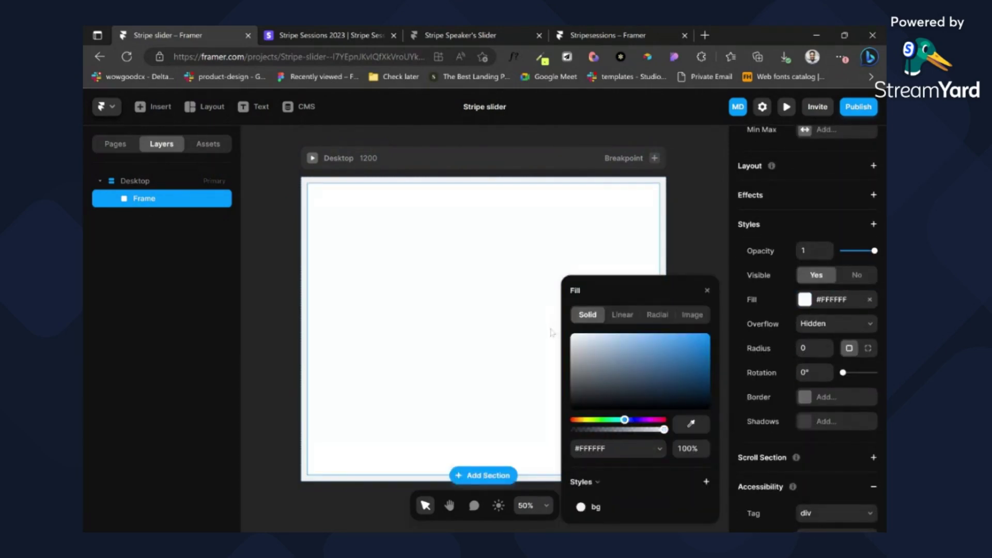
pyautogui.click(708, 482)
pyautogui.write('white')
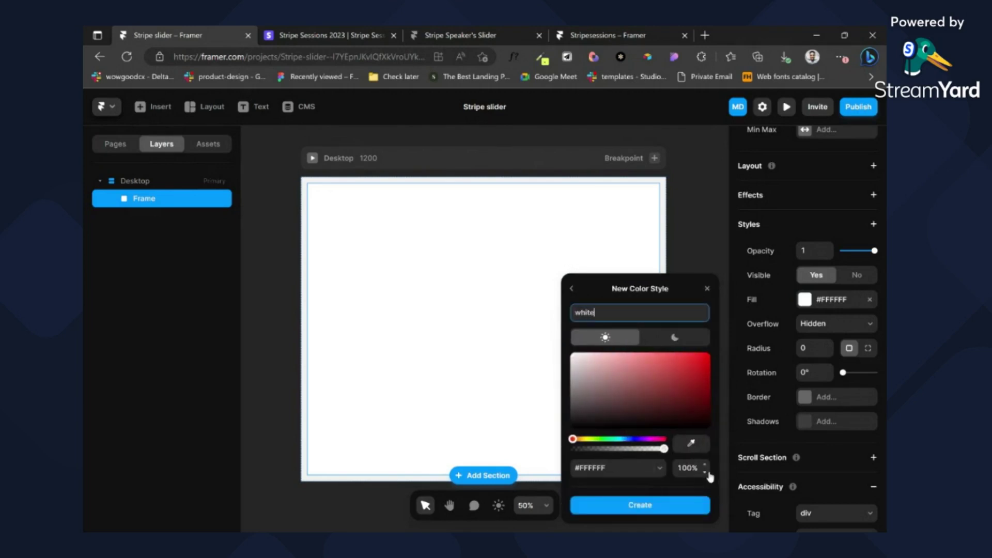
pyautogui.press('Return')
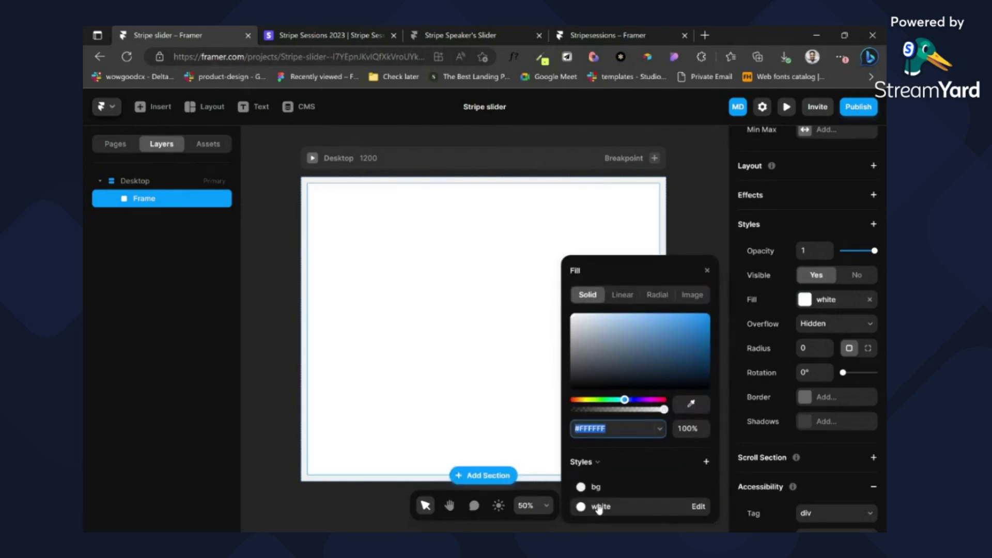
pyautogui.click(814, 348)
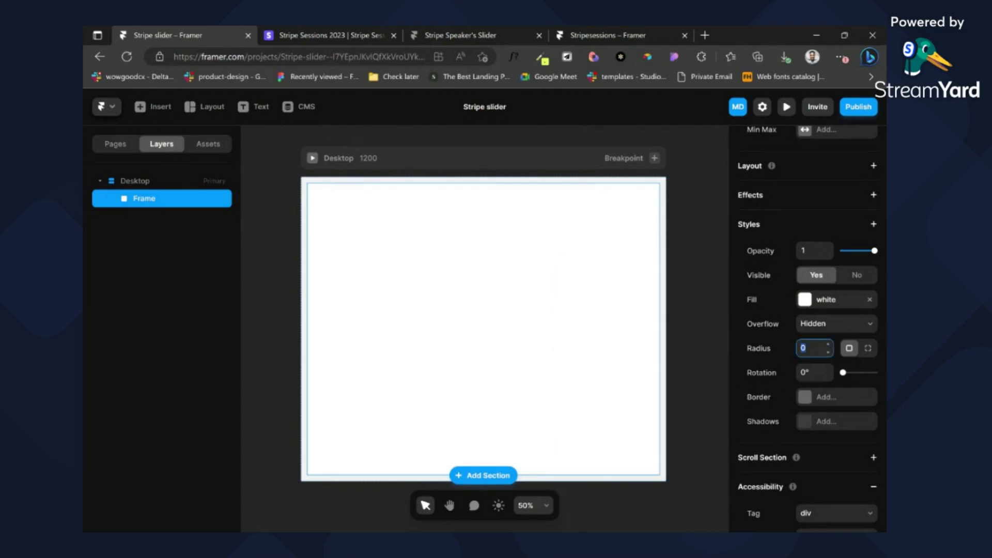
pyautogui.click(470, 226)
# Step: Check the speakers section on the Stripe Sessions page, and draw a frame about 944 by 160 near the white frame's upper edge
pyautogui.click(368, 32)
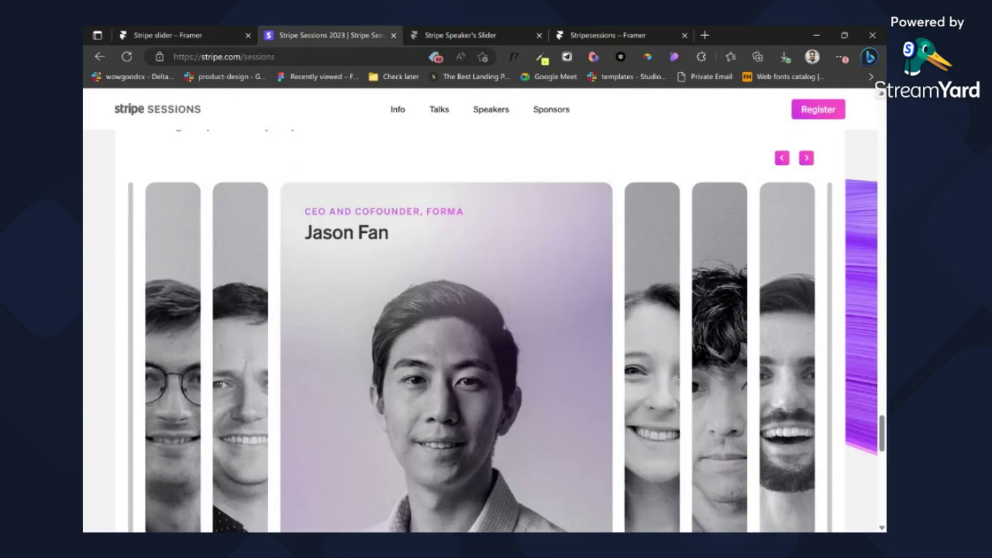
pyautogui.scroll(4, 360, 183)
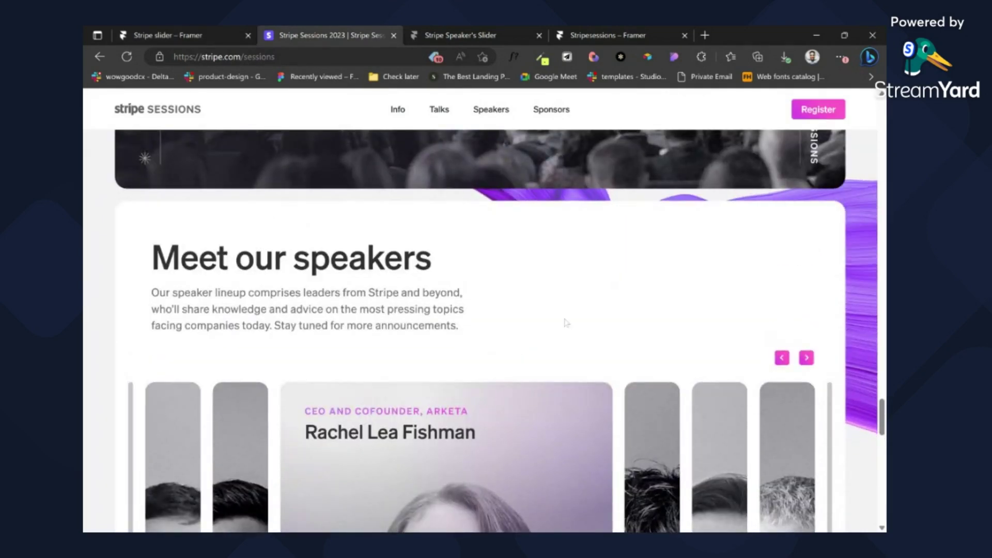
pyautogui.moveTo(304, 229); pyautogui.dragTo(565, 321)
pyautogui.click(189, 34)
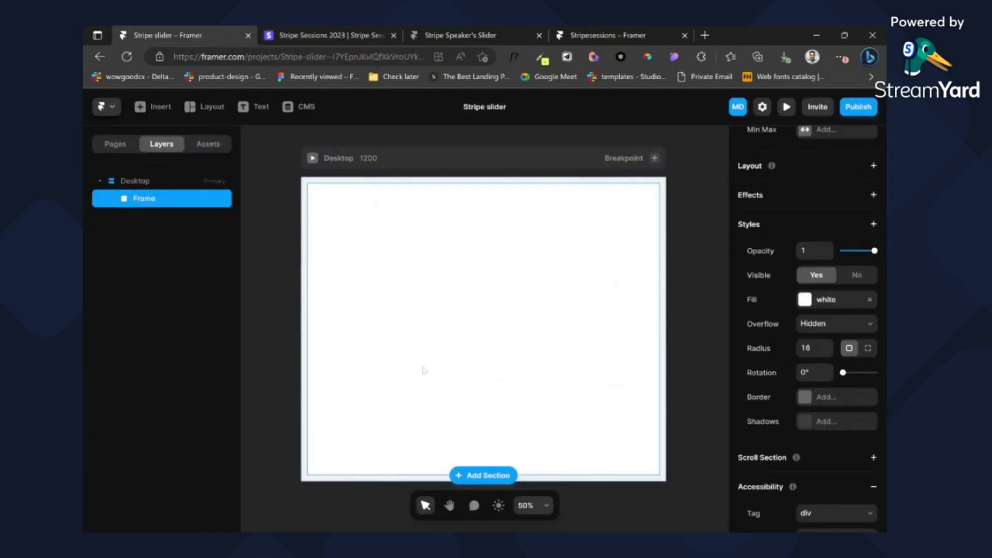
pyautogui.moveTo(330, 194); pyautogui.dragTo(618, 242)
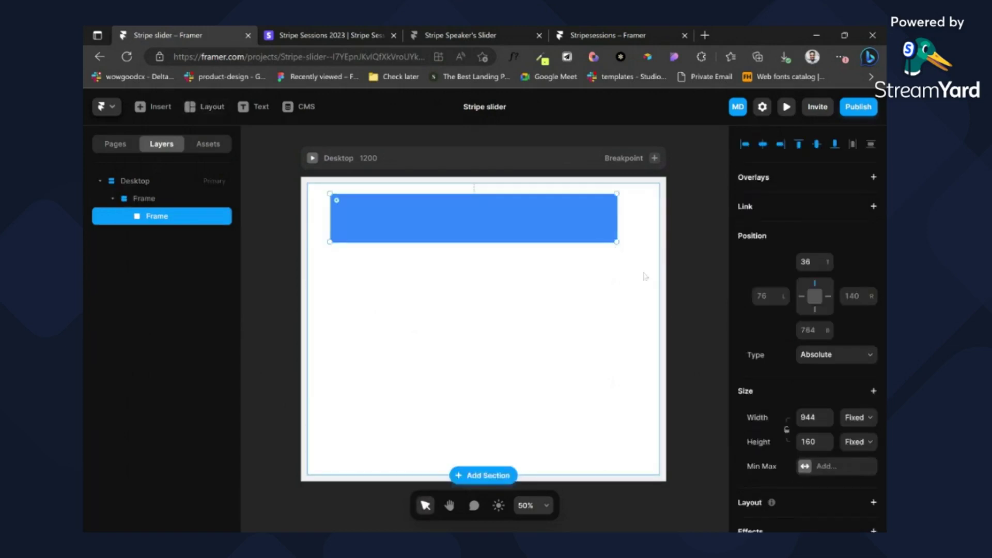
# Step: Rename the outer white frame "Container"
pyautogui.click(175, 202)
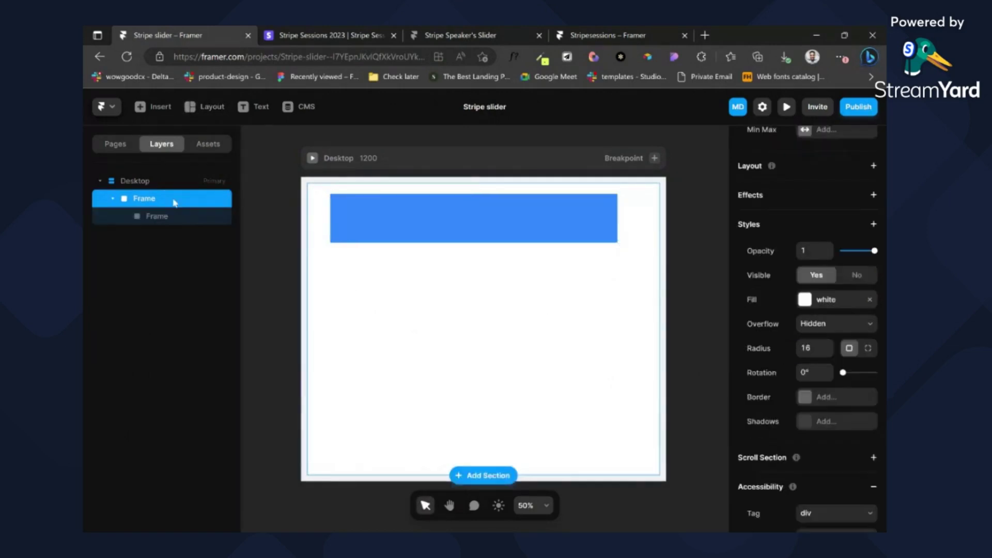
pyautogui.doubleClick(145, 199)
pyautogui.write('Co')
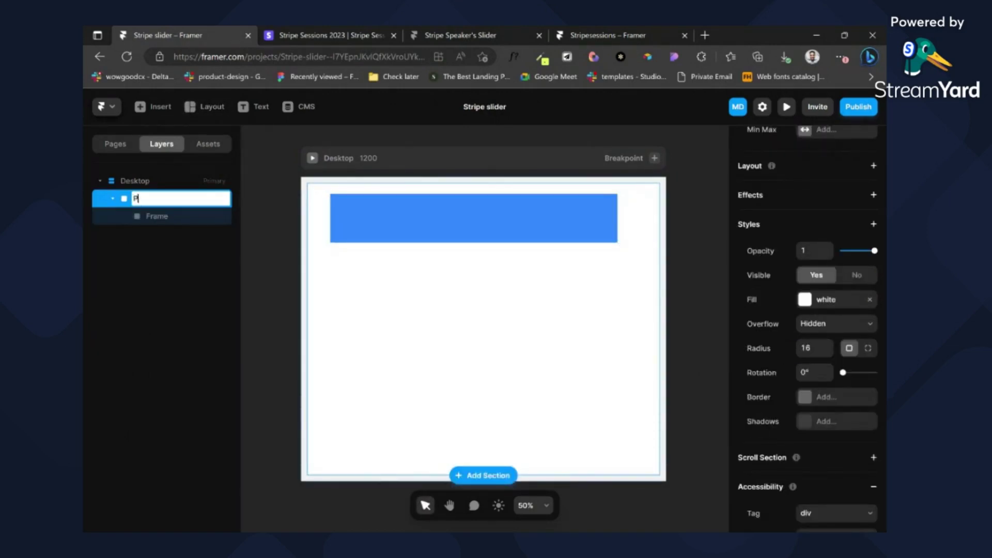
pyautogui.write('ntainer')
pyautogui.press('Return')
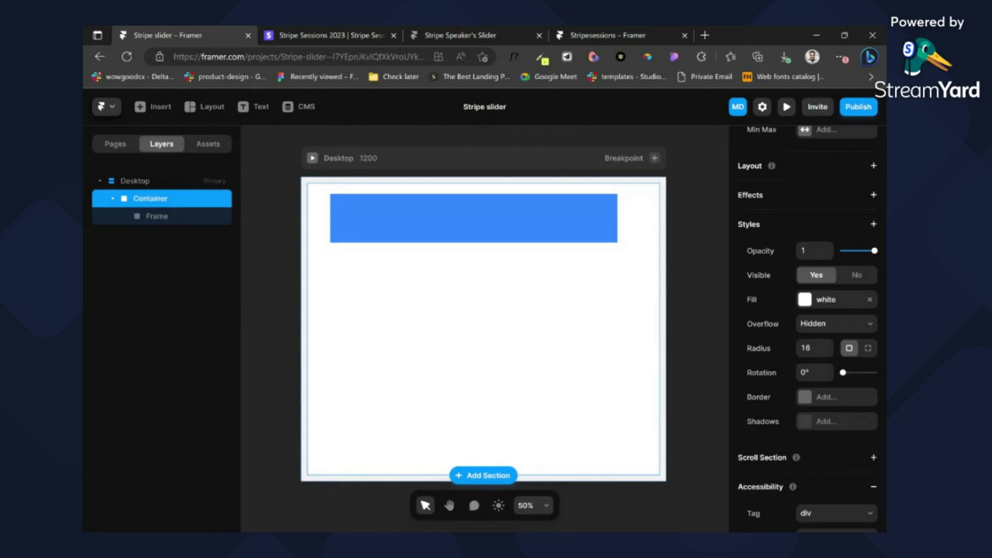
# Step: Add a maximum width to the Container and set it to a fixed 1200 px
pyautogui.scroll(5, 827, 310)
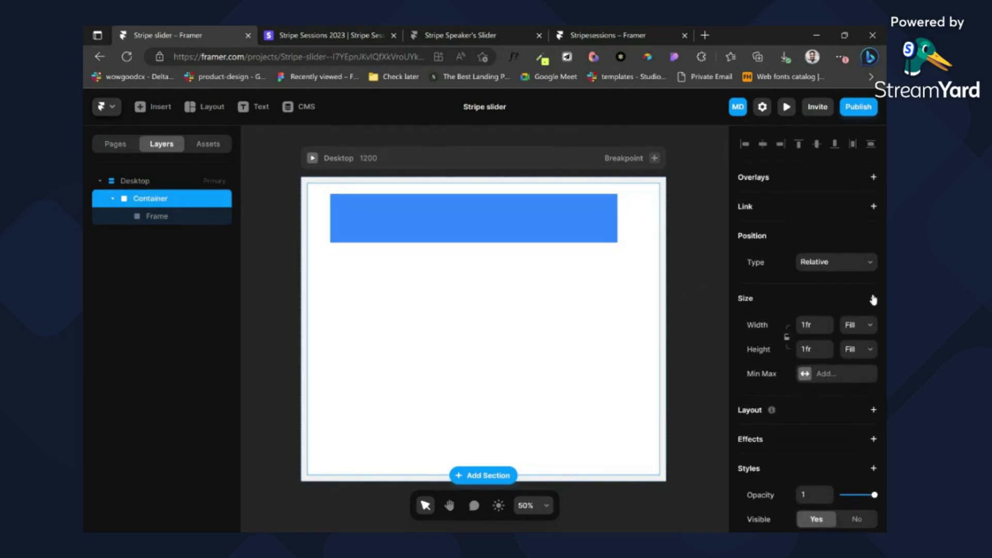
pyautogui.click(873, 299)
pyautogui.click(871, 308)
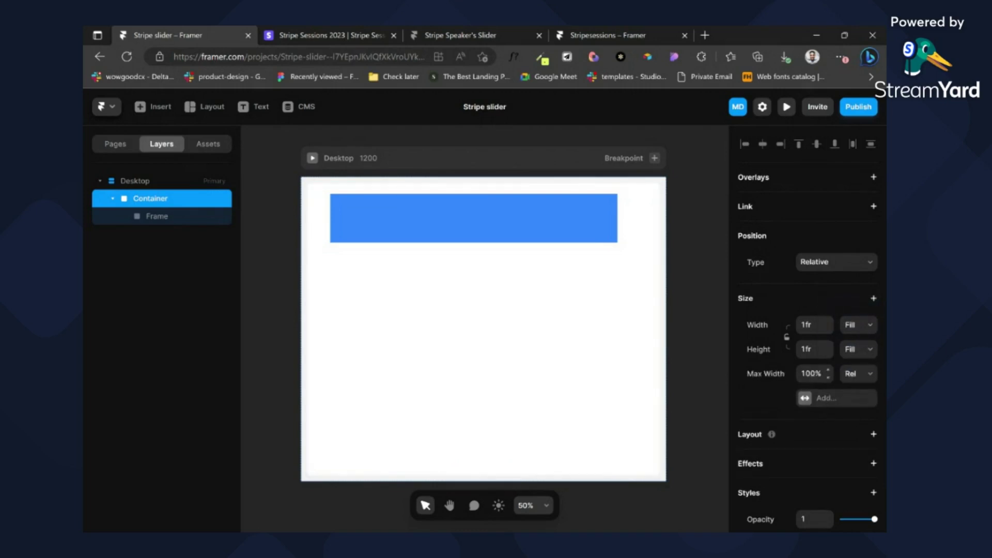
pyautogui.click(814, 373)
pyautogui.write('1200')
pyautogui.press('Return')
pyautogui.write('px')
pyautogui.press('Return')
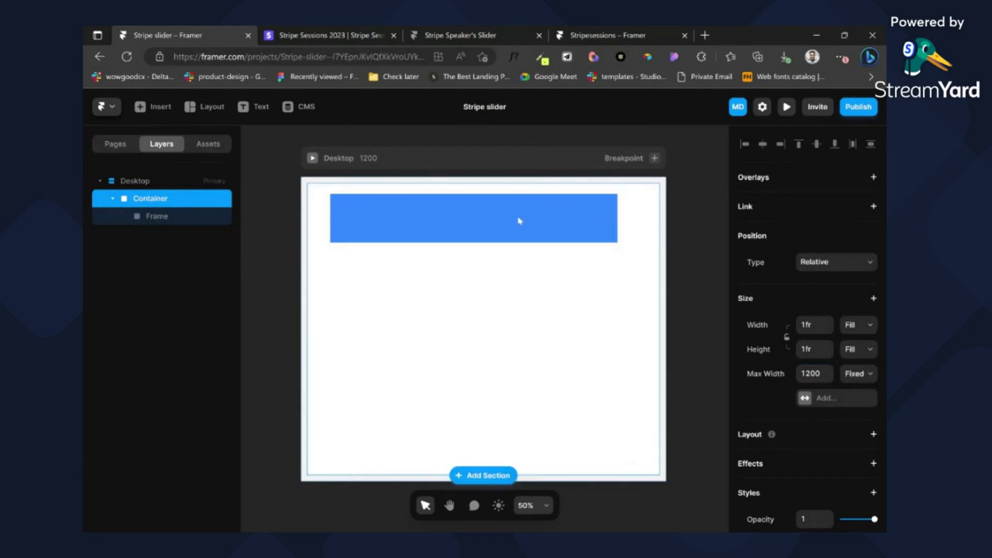
# Step: Add a vertical stack layout to the Container and set its distribution to Start
pyautogui.click(175, 221)
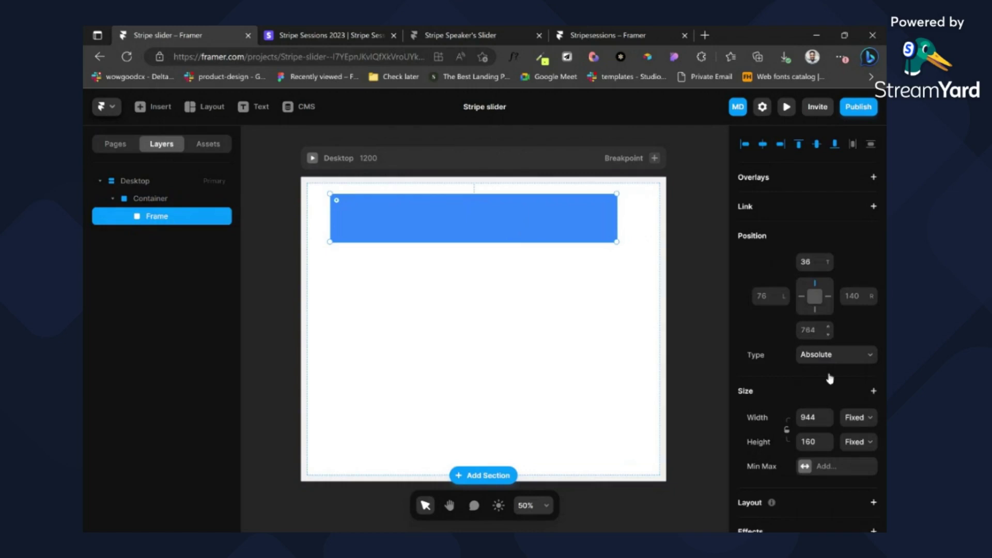
pyautogui.click(556, 257)
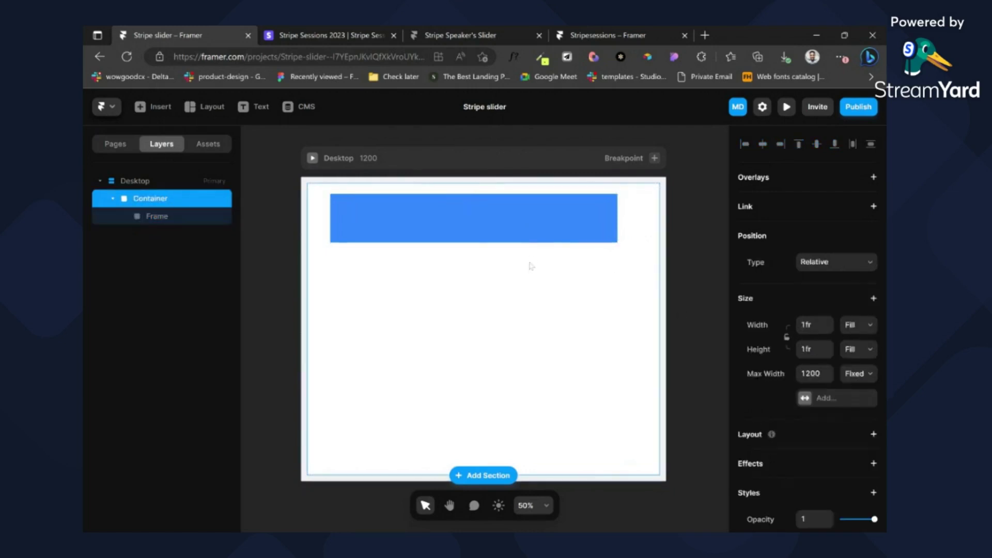
pyautogui.scroll(-4, 873, 259)
pyautogui.click(874, 251)
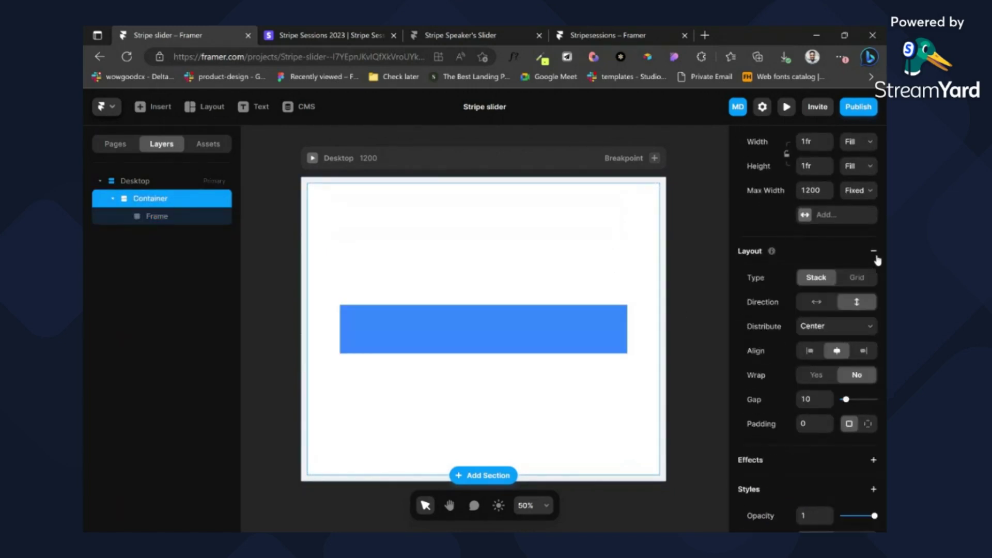
pyautogui.click(824, 326)
pyautogui.click(815, 336)
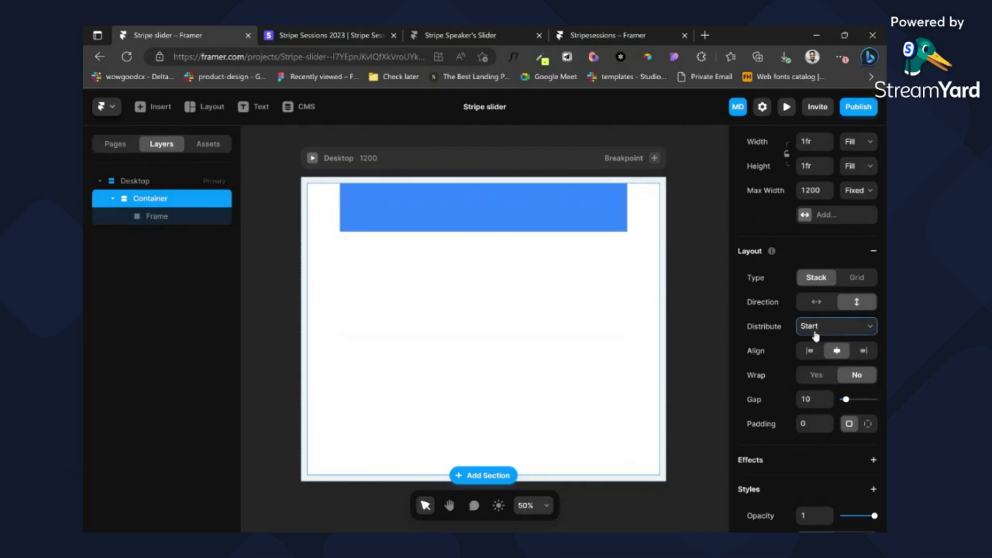
# Step: Set the width of the blue frame inside the Container to Fill
pyautogui.click(517, 228)
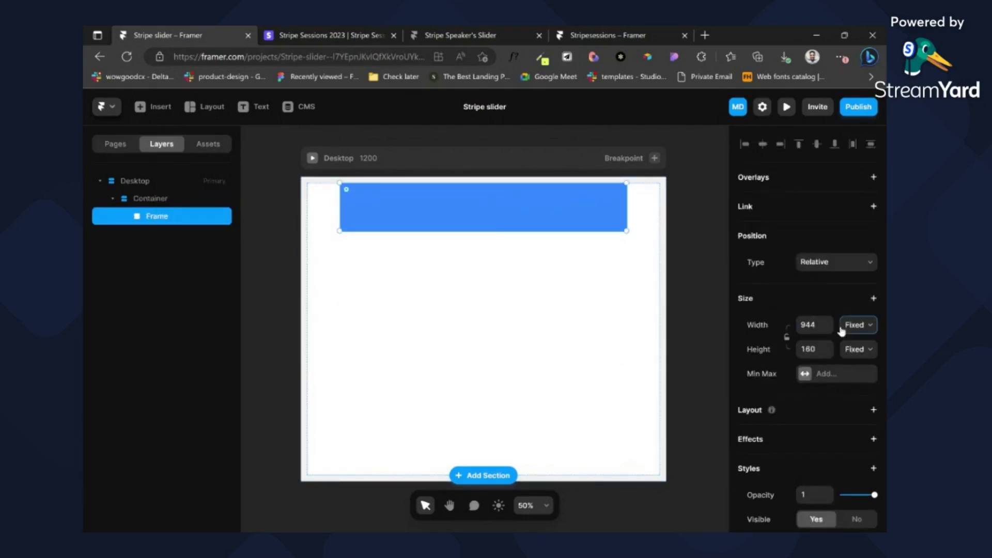
pyautogui.click(847, 342)
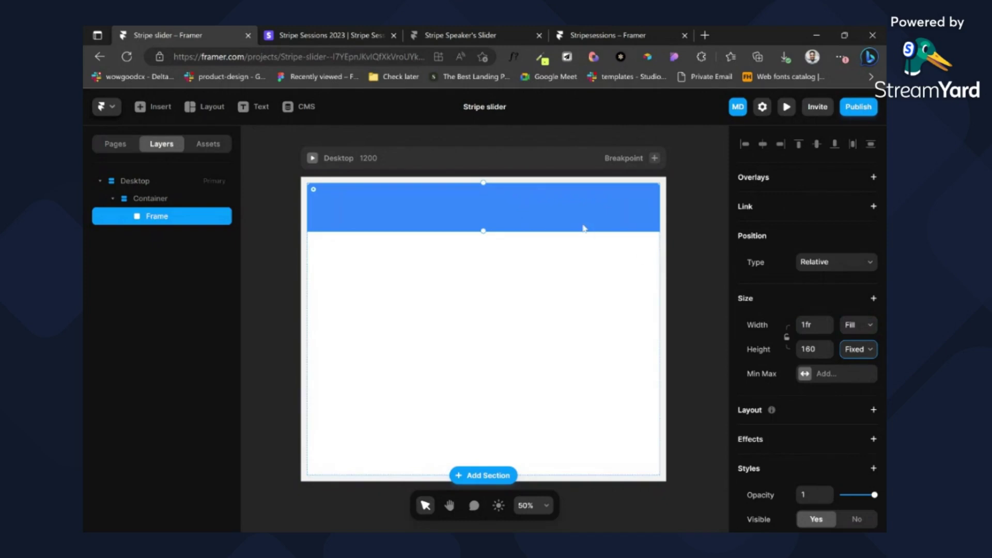
pyautogui.scroll(-5, 830, 382)
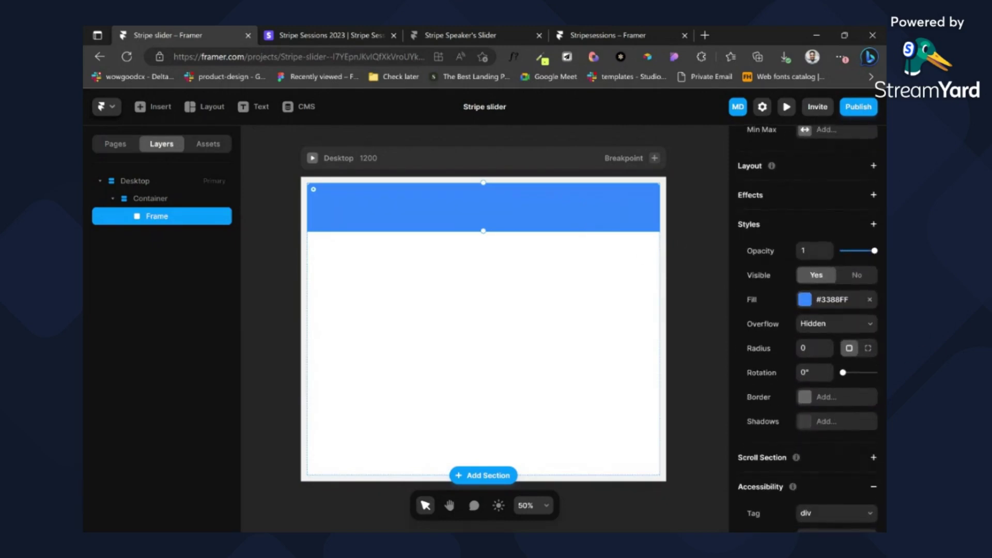
# Step: Add a horizontal stack layout to the blue frame inside the Container and remove its fill
pyautogui.click(875, 168)
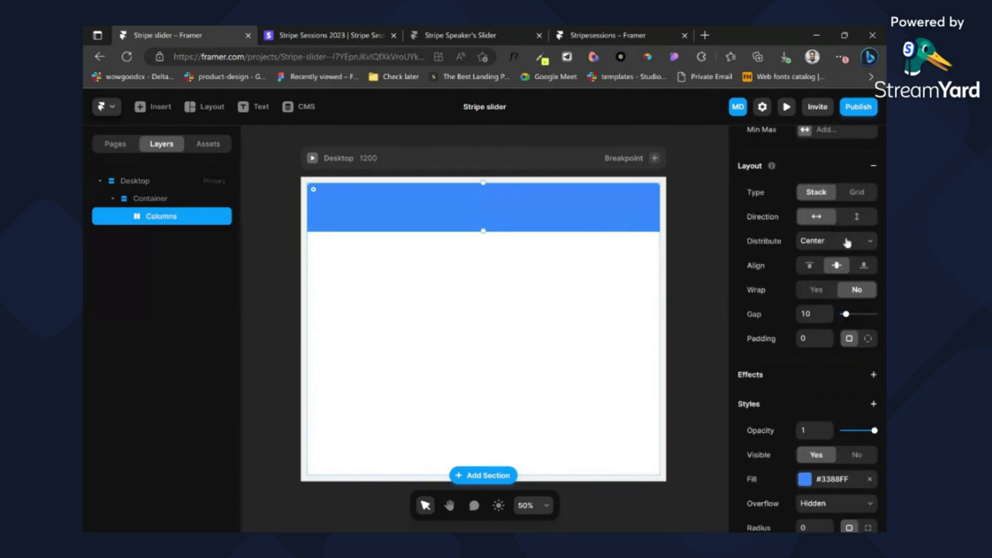
pyautogui.click(870, 479)
# Step: Set the header stack's gap to 0 and its padding to 60, with a separate bottom padding of 28
pyautogui.click(814, 339)
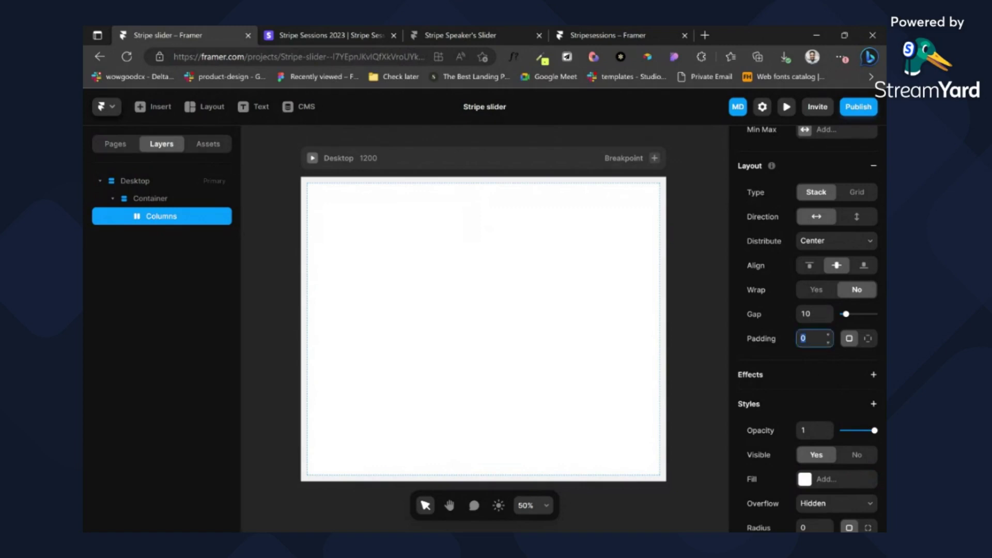
pyautogui.write('60')
pyautogui.press('Return')
pyautogui.click(809, 314)
pyautogui.write('0')
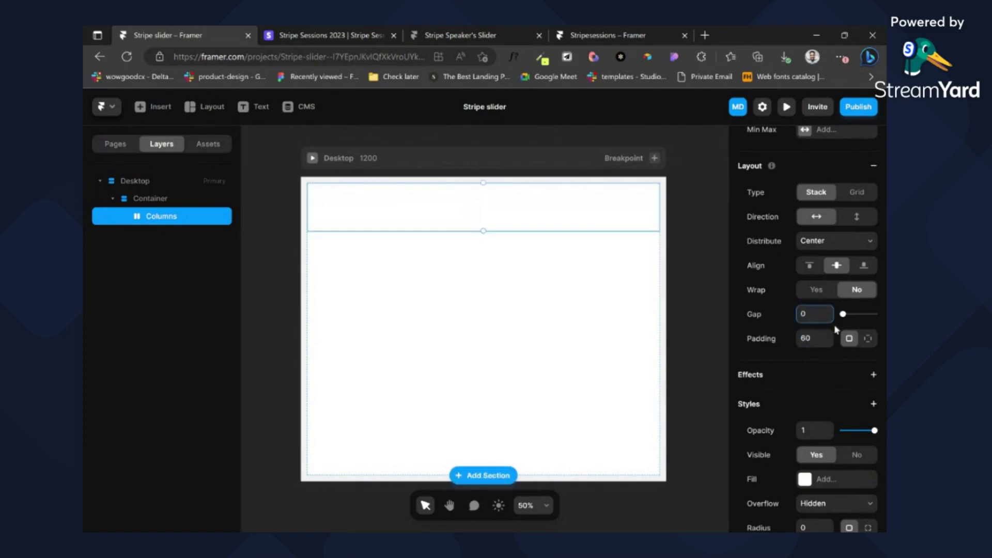
pyautogui.click(868, 339)
pyautogui.click(846, 362)
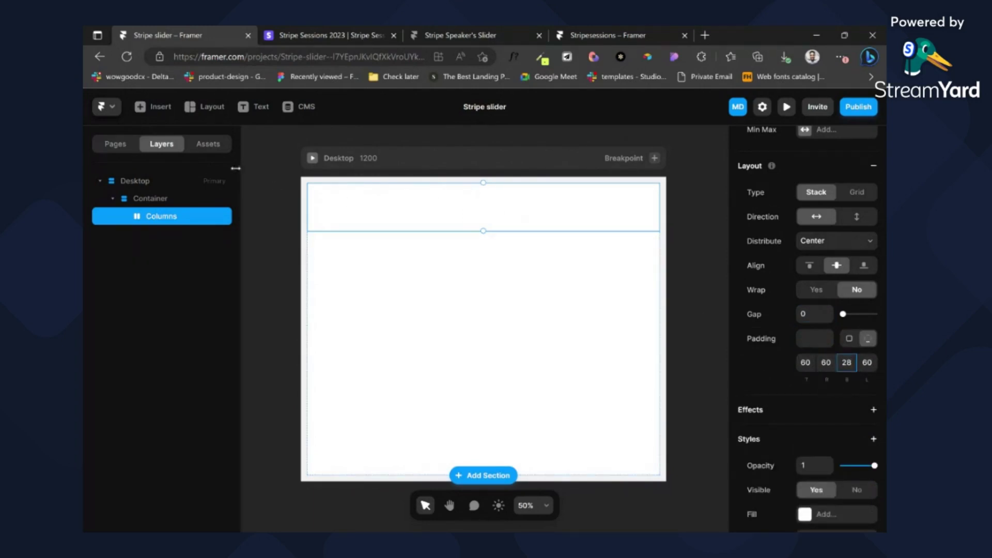
# Step: Rename the stack inside the Container "slider-header-text"
pyautogui.doubleClick(182, 216)
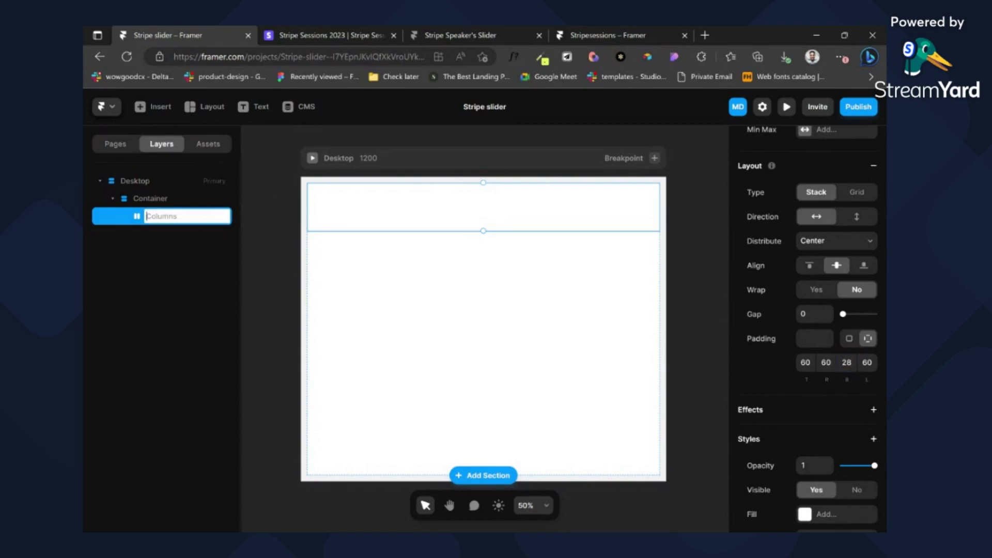
pyautogui.write('sli')
pyautogui.press('Return')
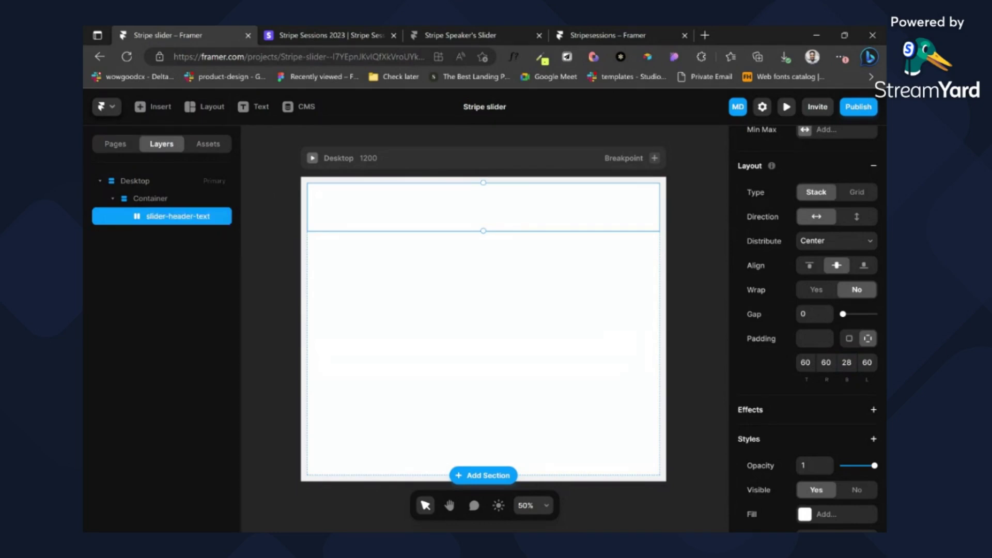
# Step: Add the text "Meet our speakers" inside slider-header-text and compare it with the heading on the Stripe Sessions page
pyautogui.press('t')
pyautogui.click(345, 207)
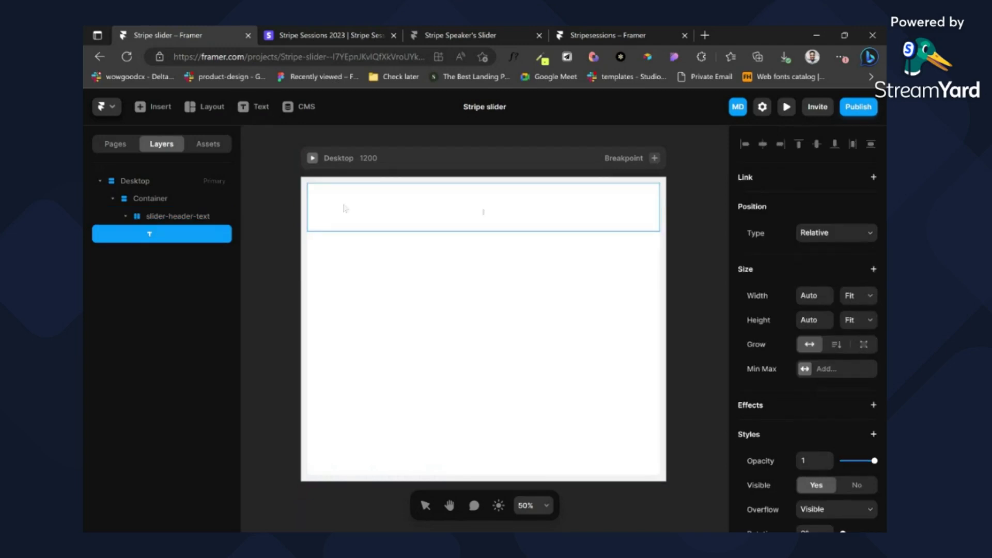
pyautogui.write('Me')
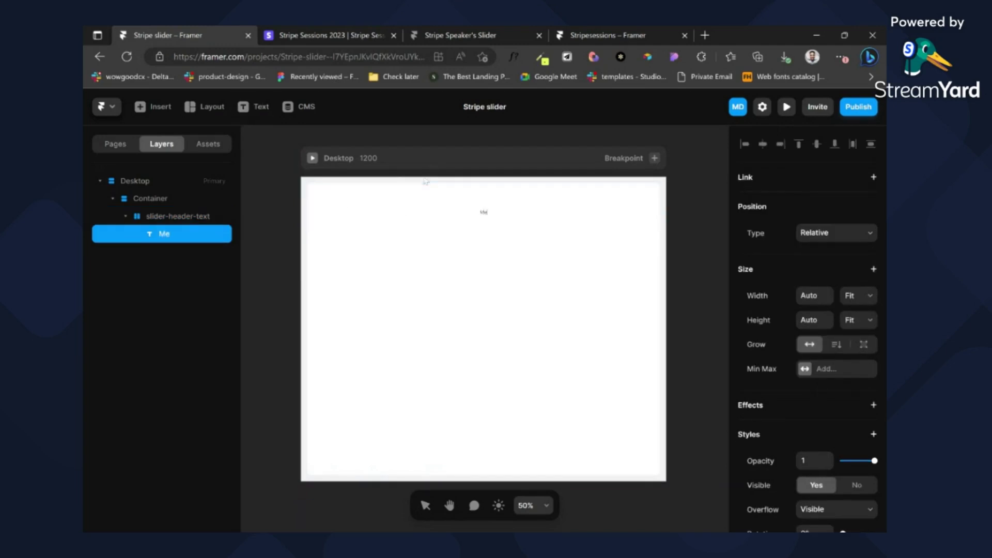
pyautogui.write('et out speake')
pyautogui.press('BackSpace')
pyautogui.write('rs')
pyautogui.click(374, 32)
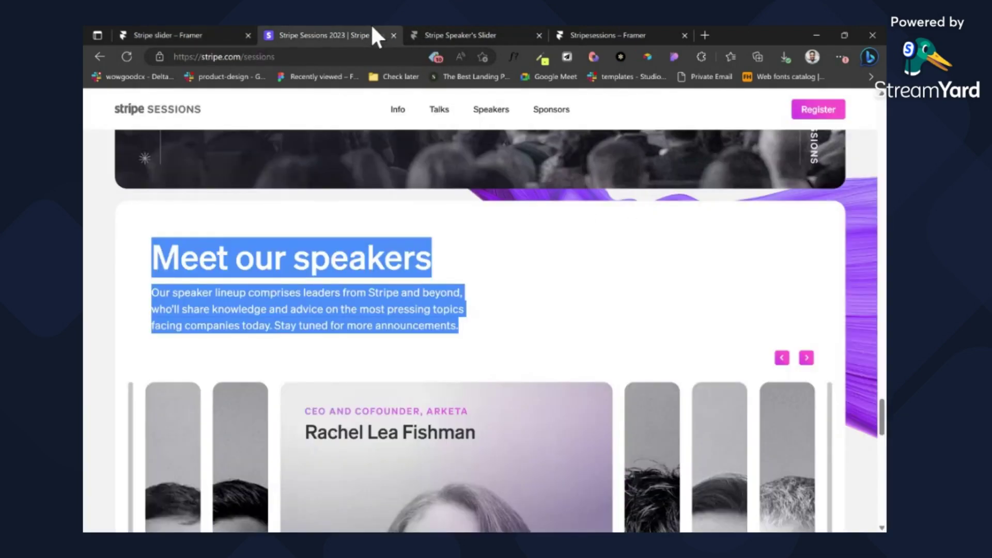
pyautogui.click(178, 32)
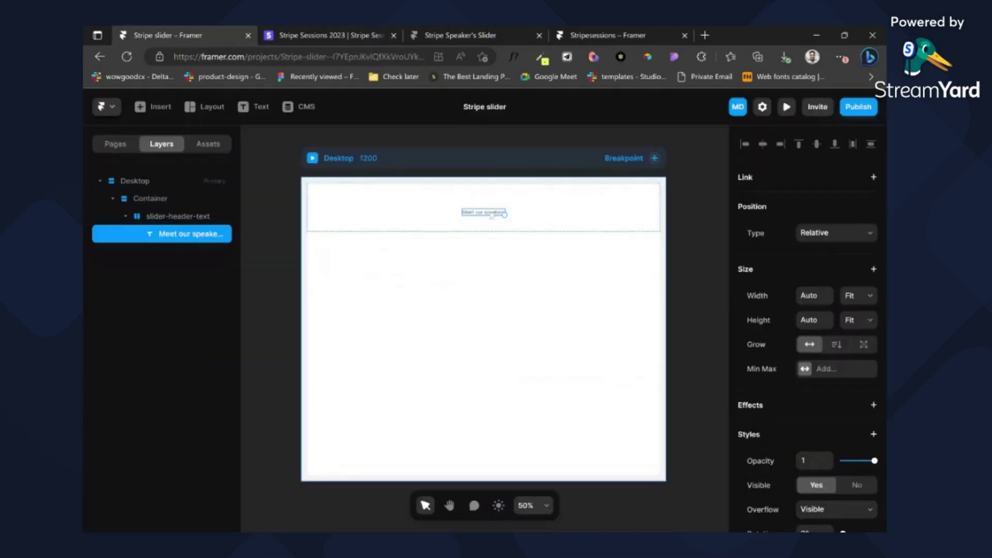
# Step: Apply the H1 Title text style to the "Meet our speakers" text
pyautogui.scroll(-4, 838, 362)
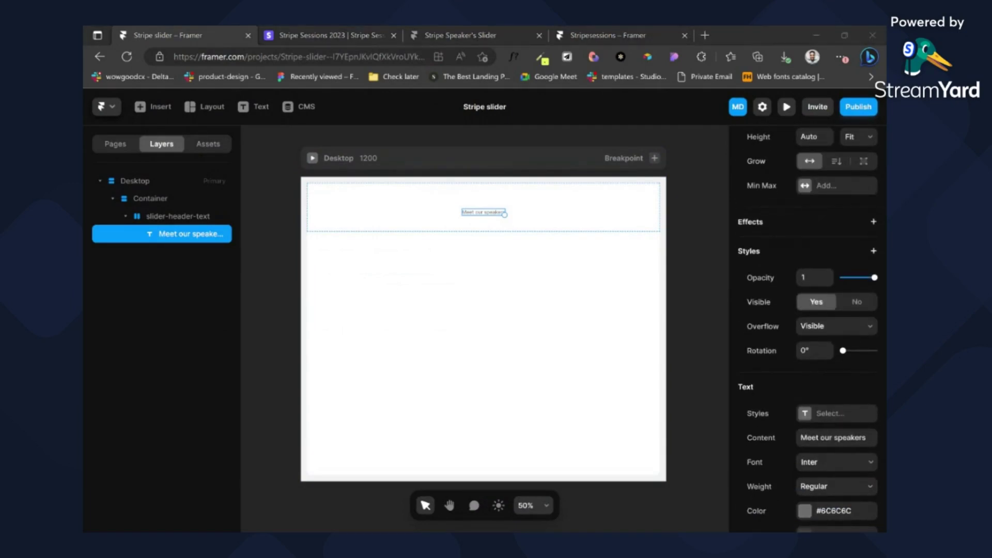
pyautogui.click(836, 413)
pyautogui.click(600, 440)
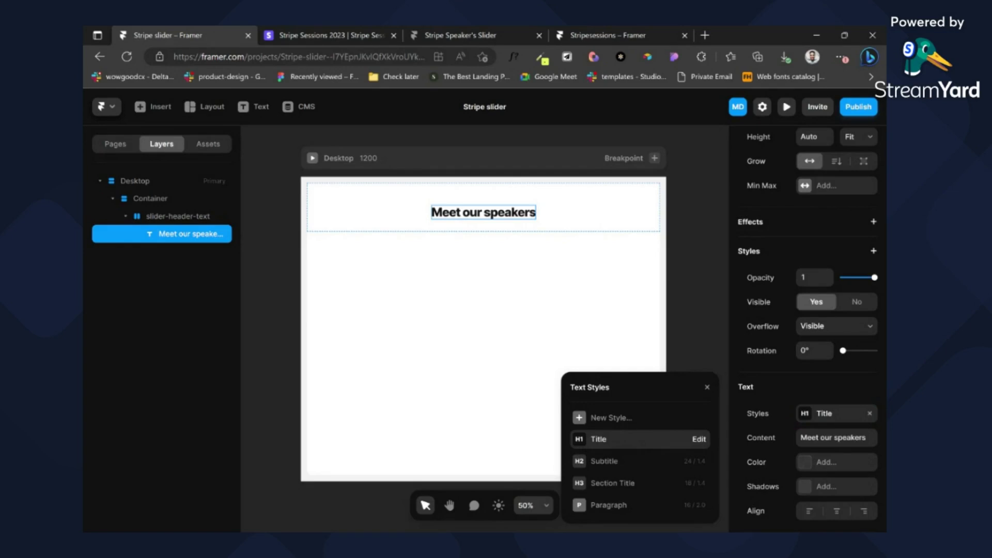
# Step: Edit the Title text style to use color #323232 and the Semibold weight
pyautogui.click(699, 440)
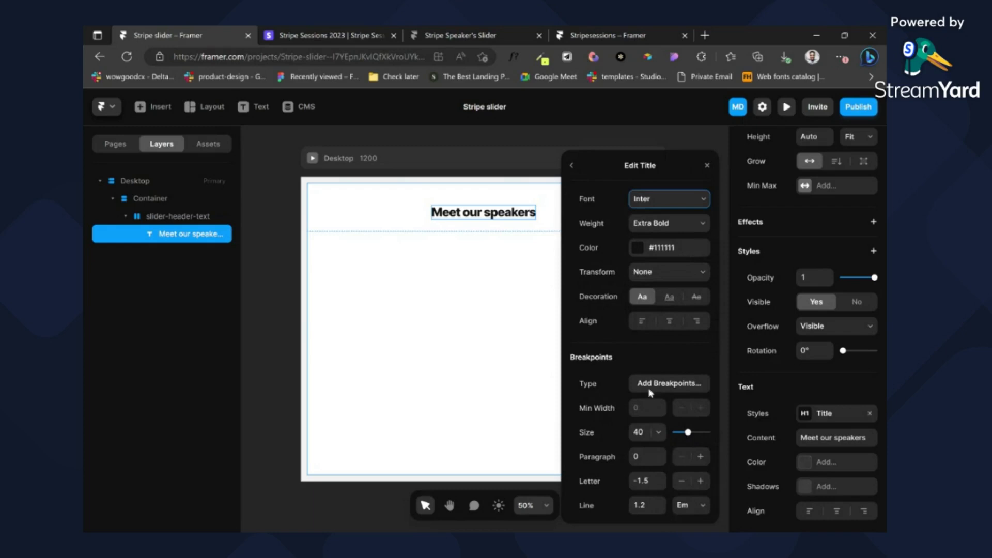
pyautogui.click(650, 249)
pyautogui.click(615, 296)
pyautogui.write('323232')
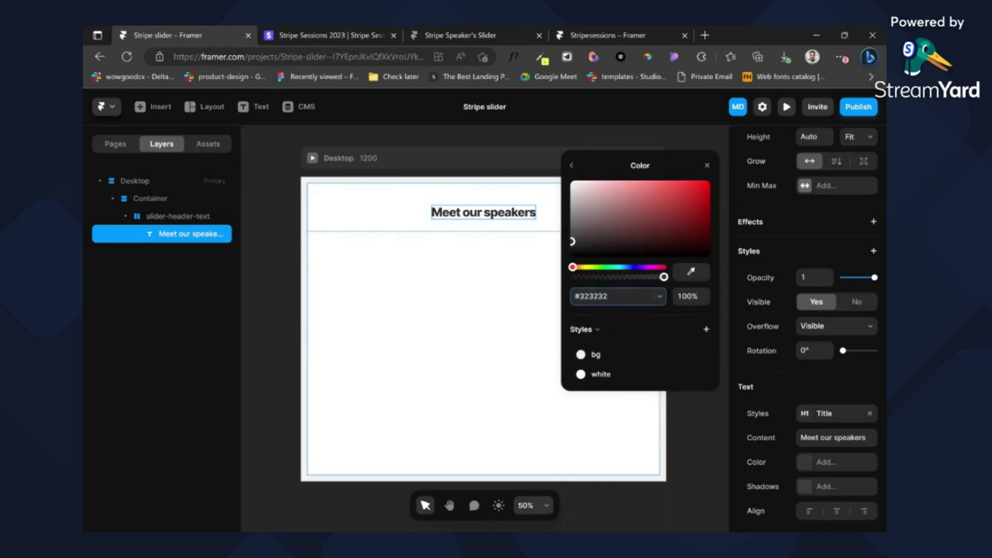
pyautogui.click(571, 165)
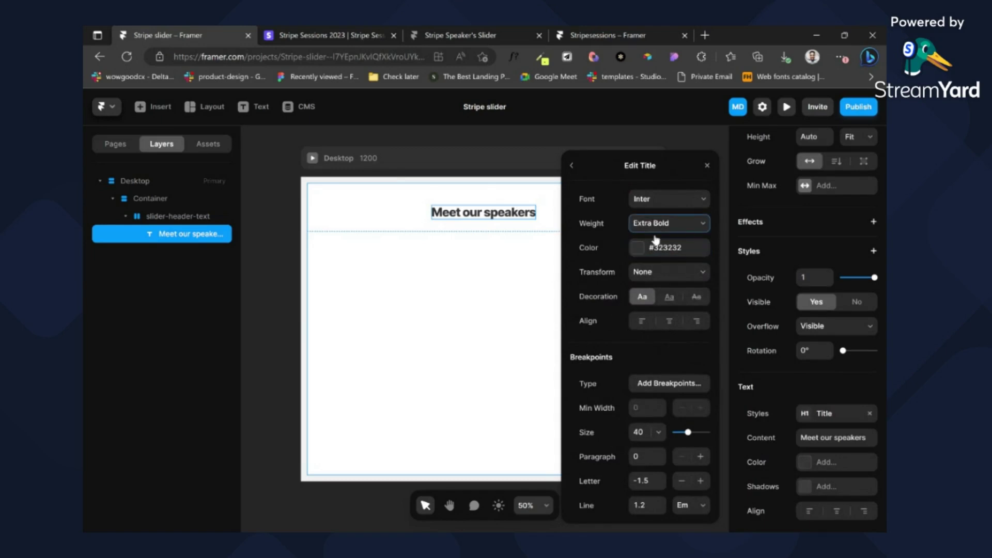
pyautogui.click(659, 330)
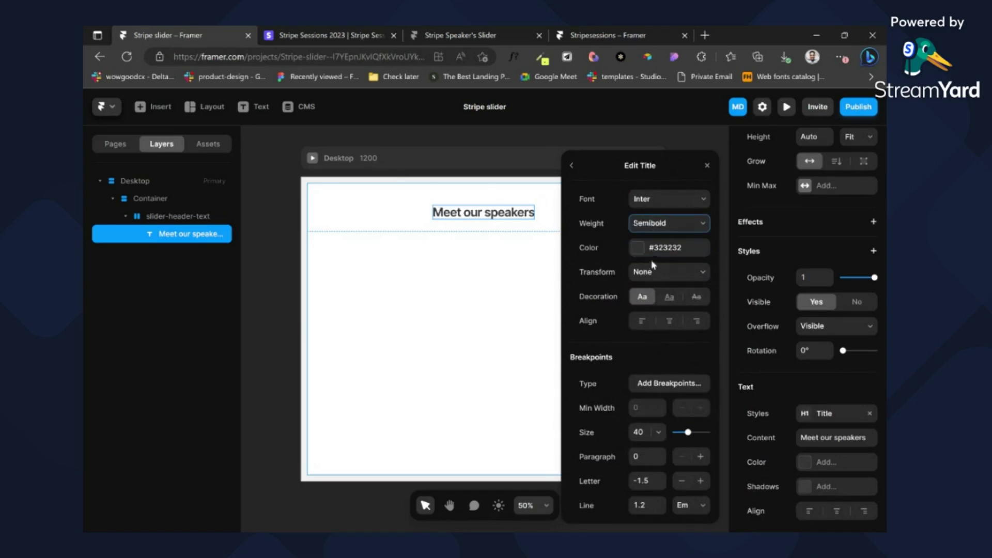
# Step: Inspect the heading's font on the Stripe Sessions page and set the Title style's size to 56 in Framer
pyautogui.click(315, 32)
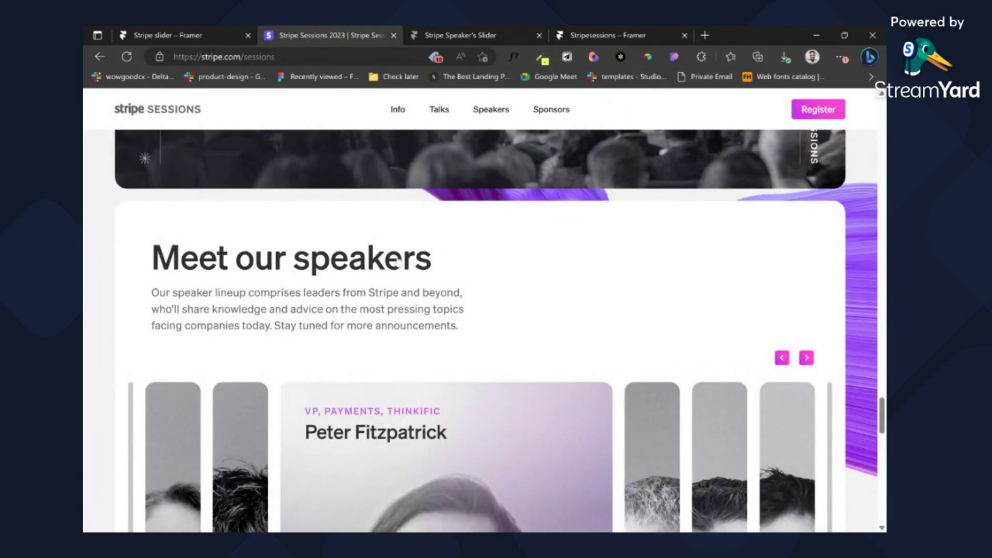
pyautogui.hotkey('ctrl', 'shift', 'f')
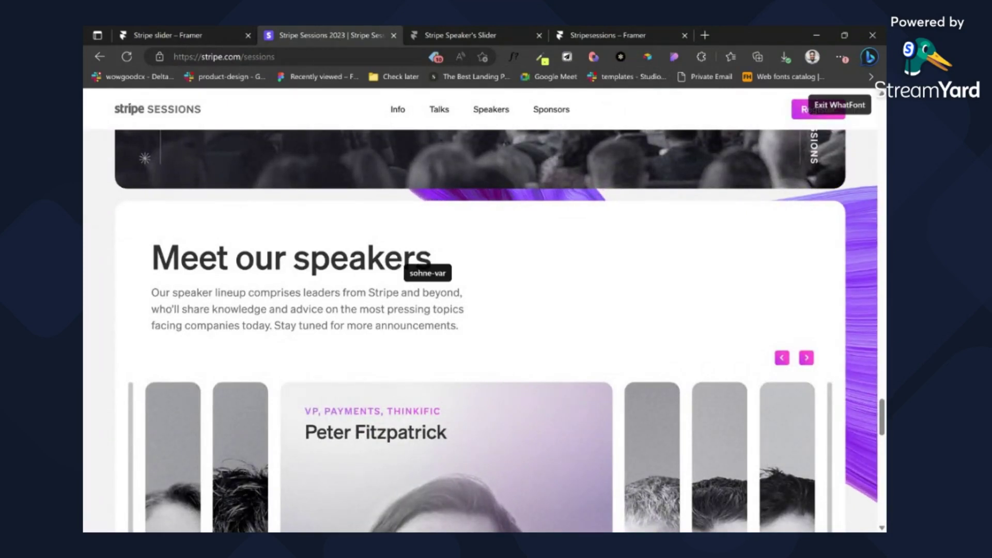
pyautogui.press('Escape')
pyautogui.click(227, 32)
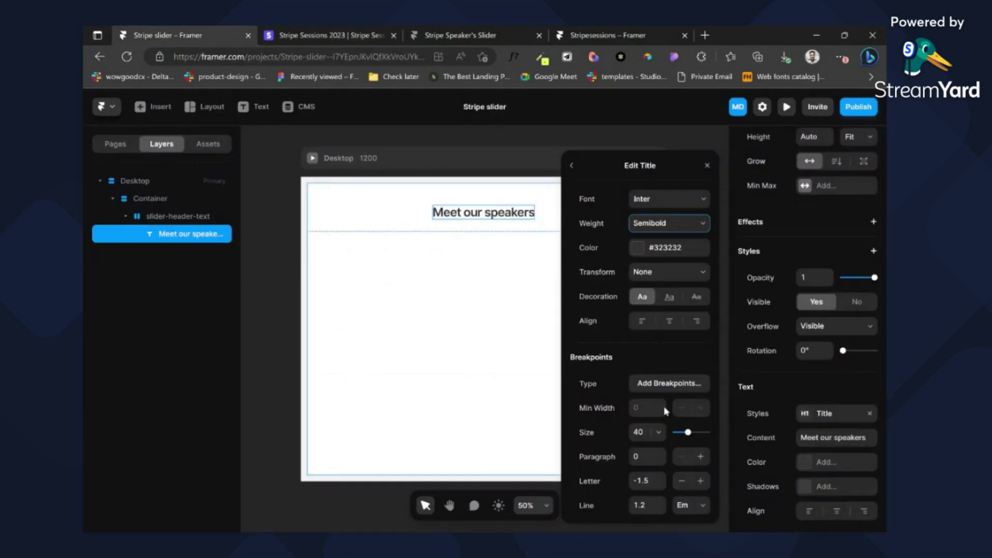
pyautogui.click(646, 432)
pyautogui.press('Return')
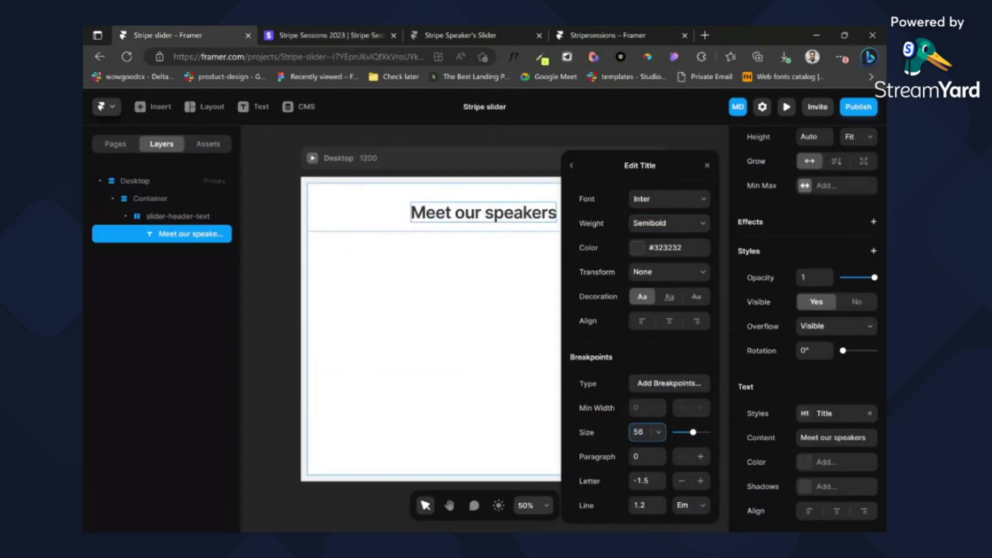
# Step: Adjust the Title style's letter spacing to -1.3
pyautogui.click(647, 482)
pyautogui.press('Down')
pyautogui.press('Down')
pyautogui.press('Up')
pyautogui.press('Up')
pyautogui.press('Up')
pyautogui.press('Up')
pyautogui.press('Up')
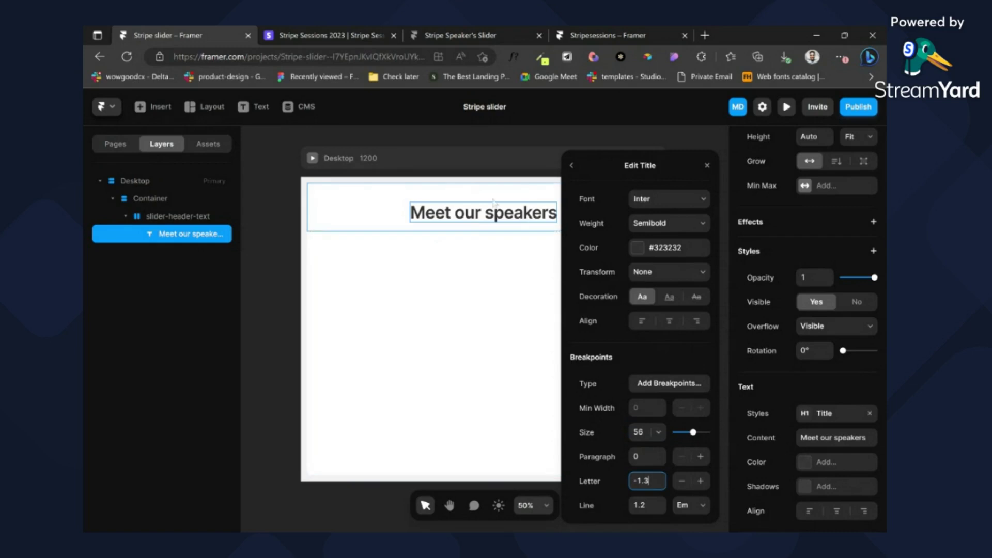
# Step: Set the slider-header-text stack's height to Fit, its distribution to Start and its alignment to top
pyautogui.click(511, 226)
pyautogui.scroll(1, 879, 295)
pyautogui.scroll(1, 879, 297)
pyautogui.click(850, 236)
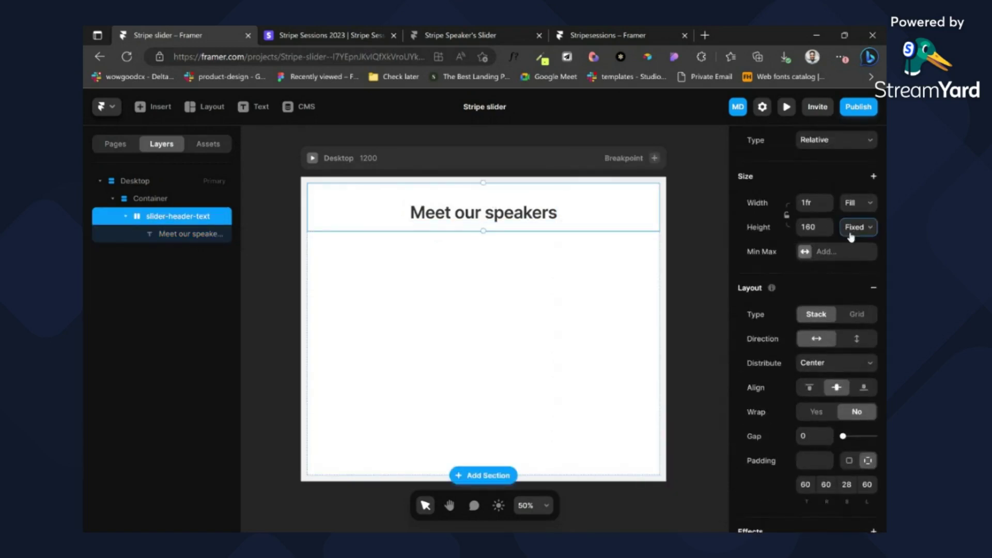
pyautogui.click(848, 284)
pyautogui.click(831, 367)
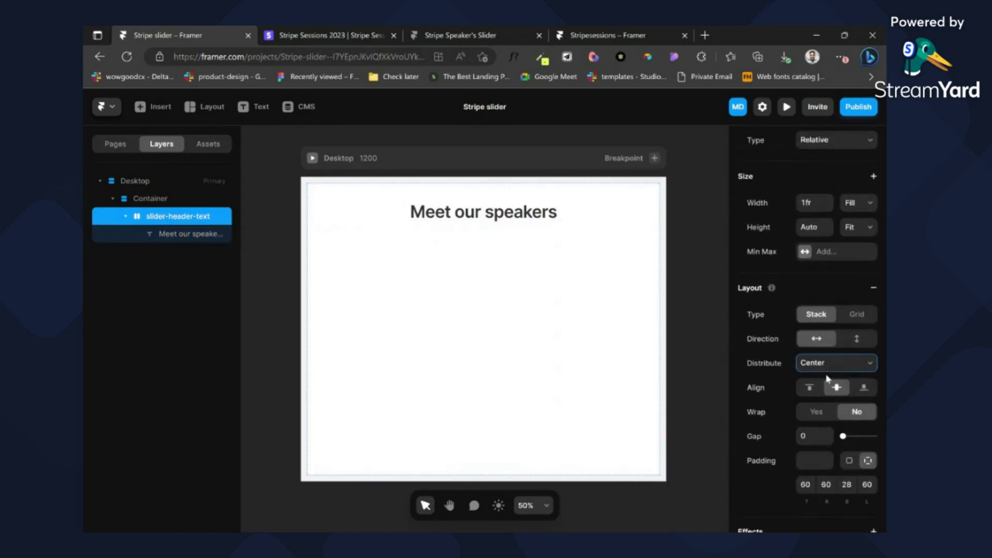
pyautogui.click(826, 383)
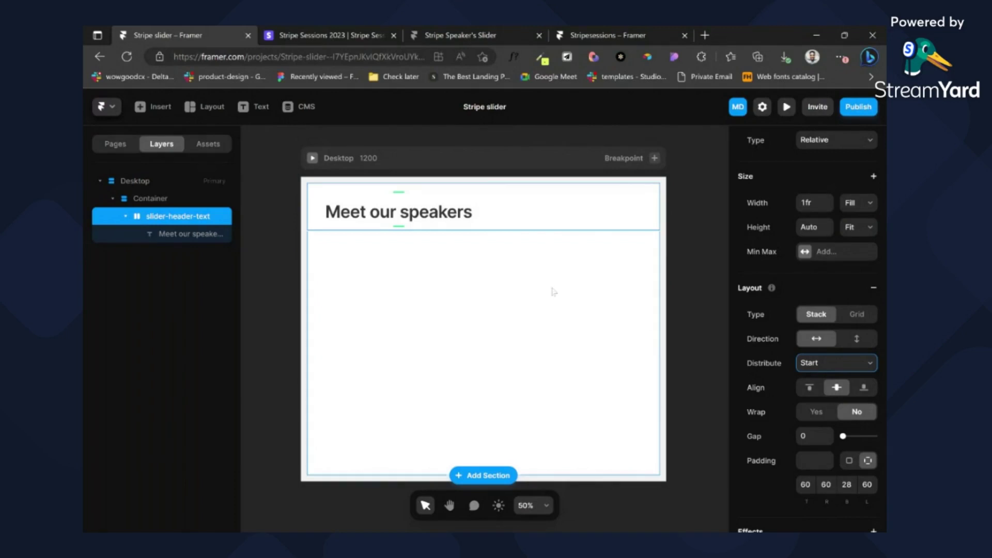
pyautogui.click(810, 387)
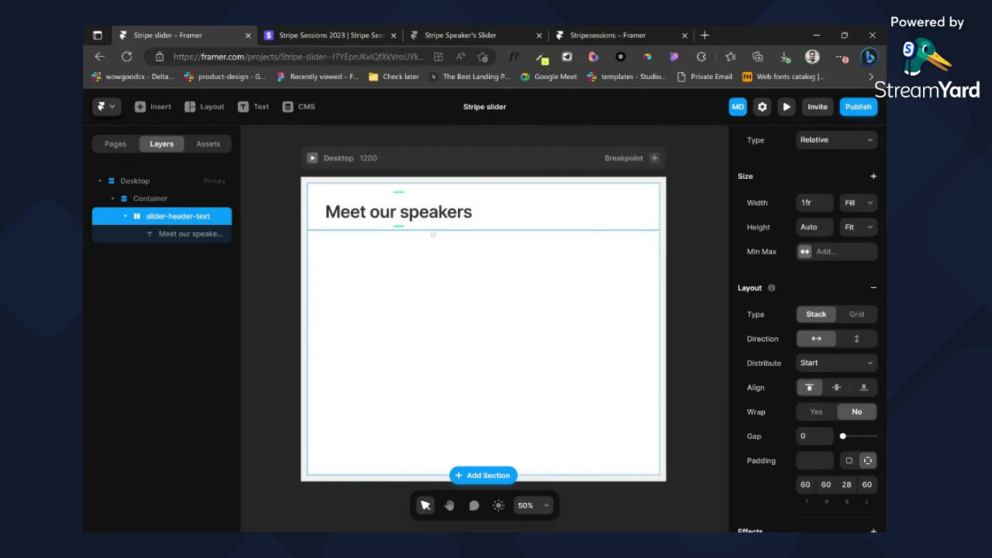
pyautogui.press('t')
pyautogui.click(507, 213)
pyautogui.hotkey('ctrl', 'z')
# Step: Switch the slider-header-text stack to vertical direction and insert an empty text layer above the heading
pyautogui.click(844, 342)
pyautogui.press('t')
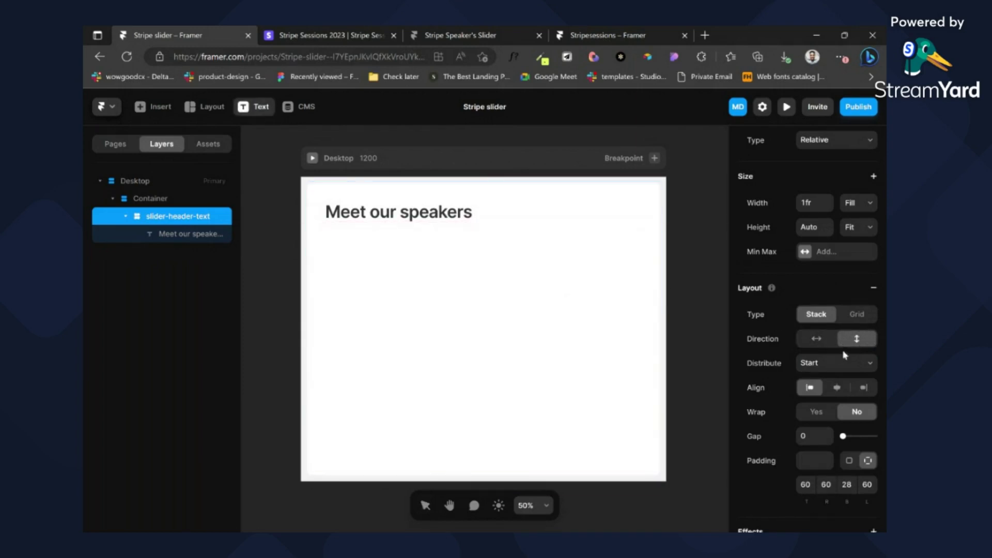
pyautogui.click(497, 189)
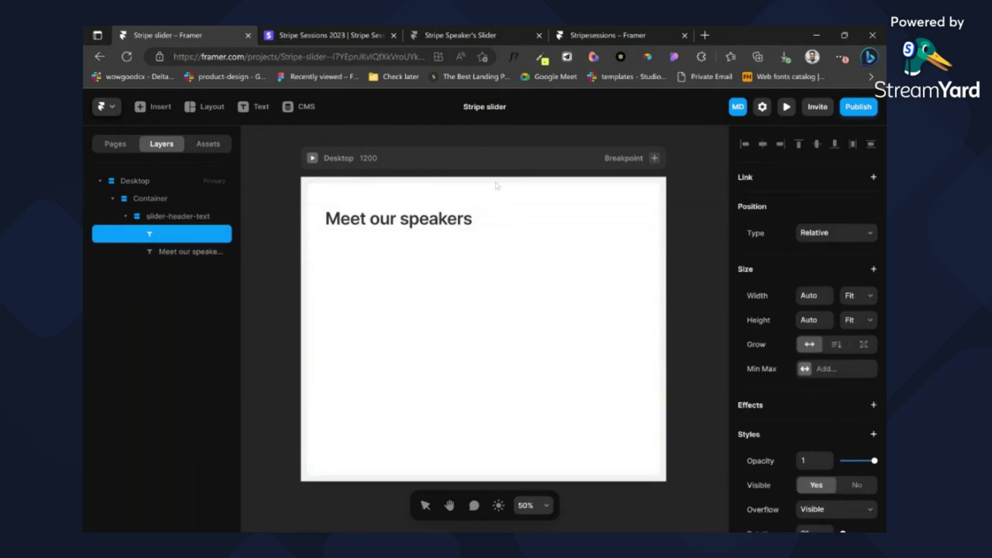
# Step: Copy the speaker lineup paragraph from the Stripe Sessions page, inspect its font, and paste it into the empty text layer in Framer
pyautogui.click(344, 34)
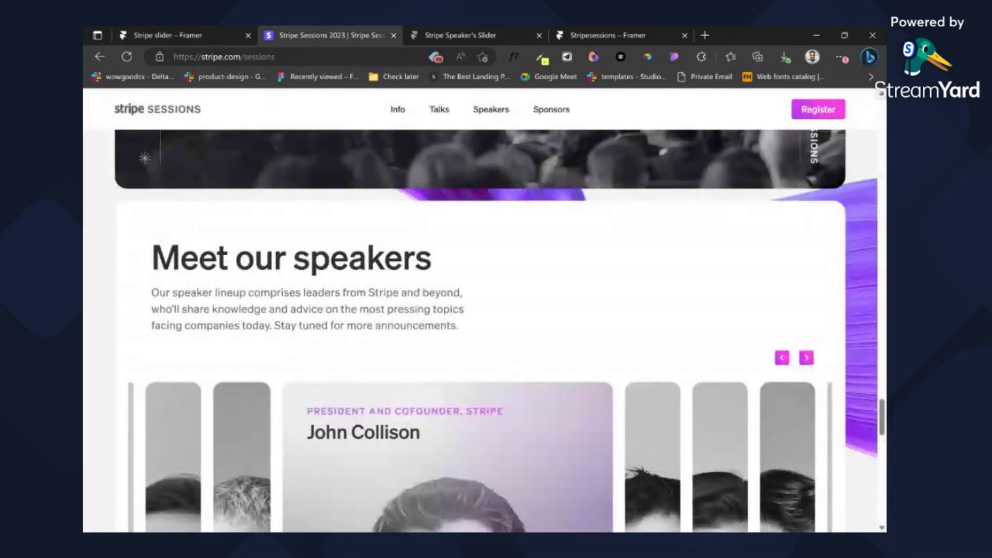
pyautogui.moveTo(151, 293); pyautogui.dragTo(510, 339)
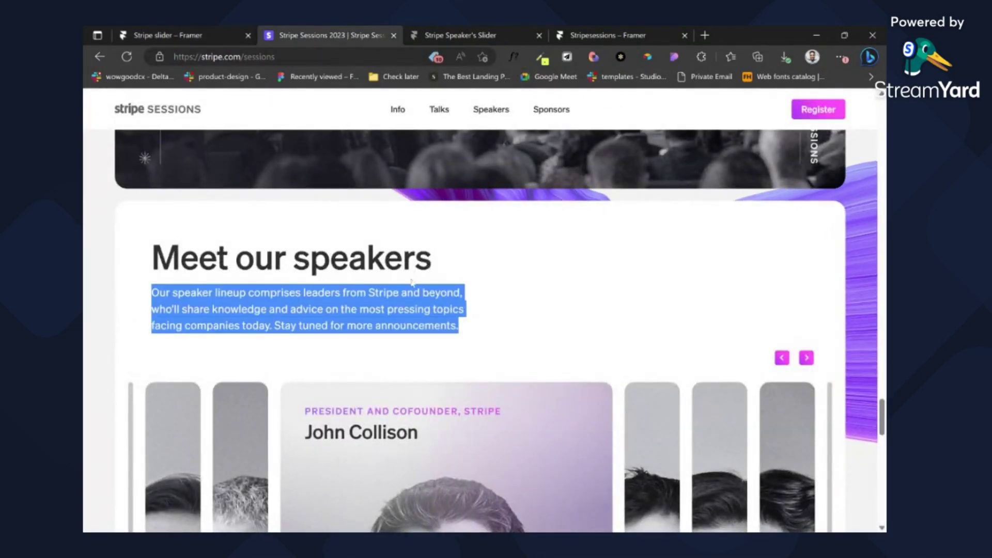
pyautogui.click(411, 306)
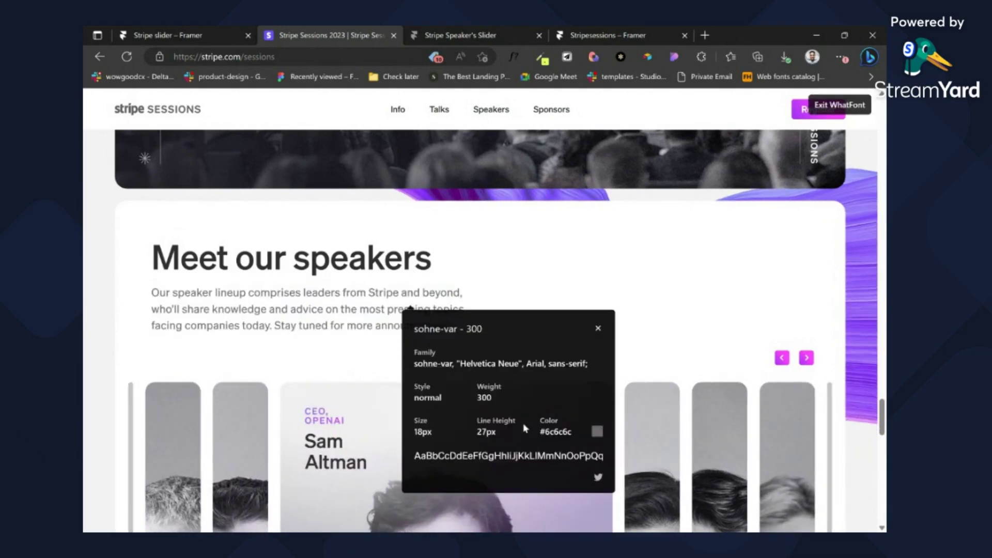
pyautogui.click(200, 35)
pyautogui.doubleClick(336, 206)
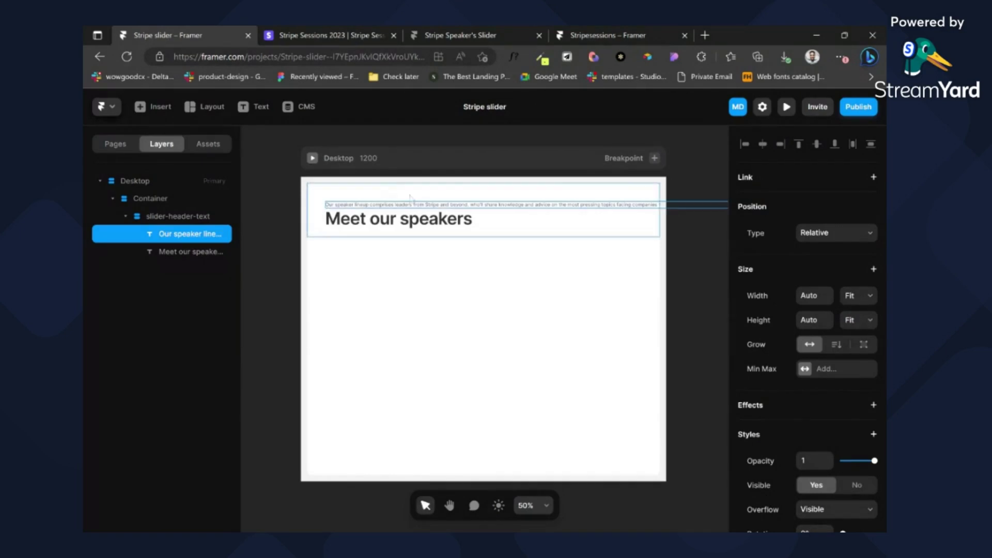
# Step: Check the speaker lineup paragraph's text color and set the paragraph's width to Fill
pyautogui.scroll(-3, 816, 424)
pyautogui.scroll(-5, 814, 460)
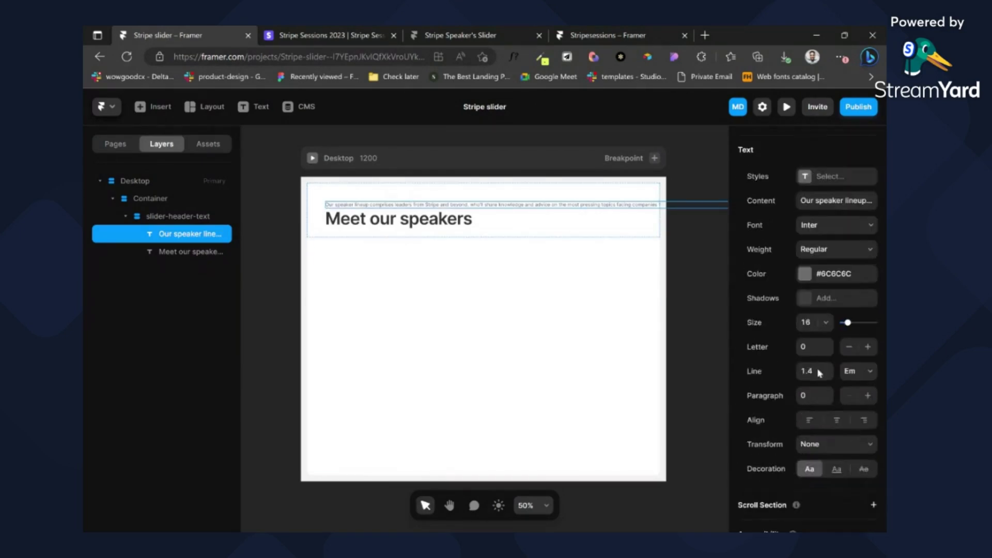
pyautogui.click(811, 267)
pyautogui.click(815, 267)
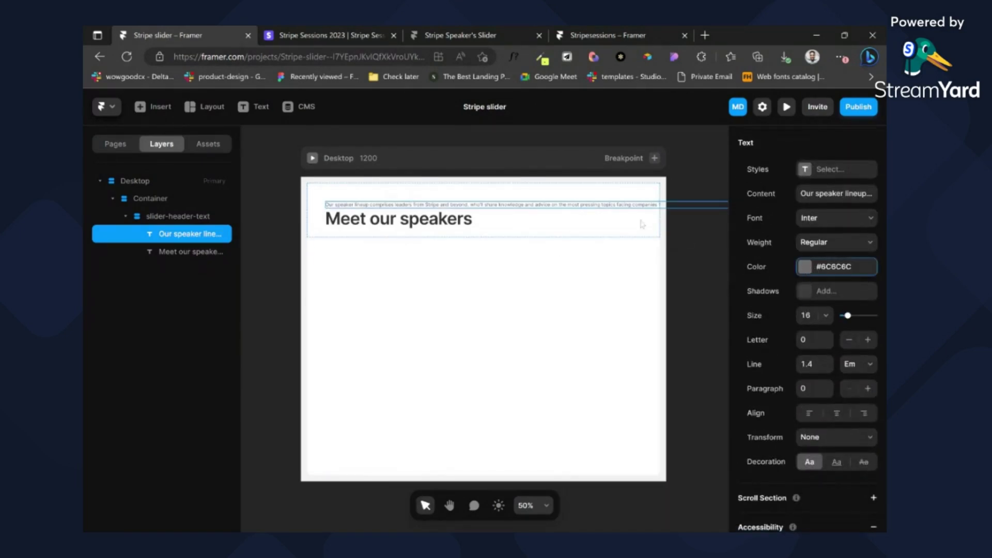
pyautogui.scroll(5, 832, 253)
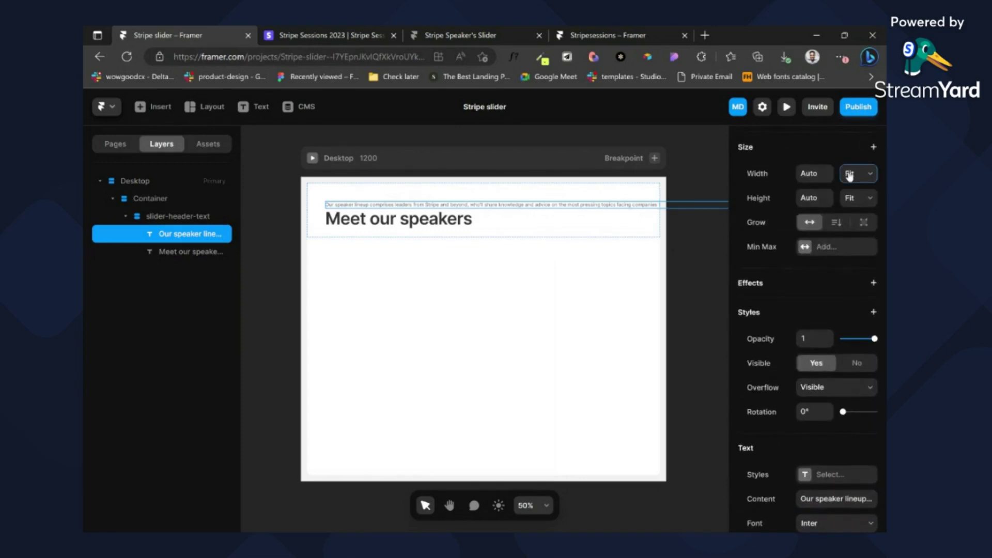
pyautogui.click(851, 192)
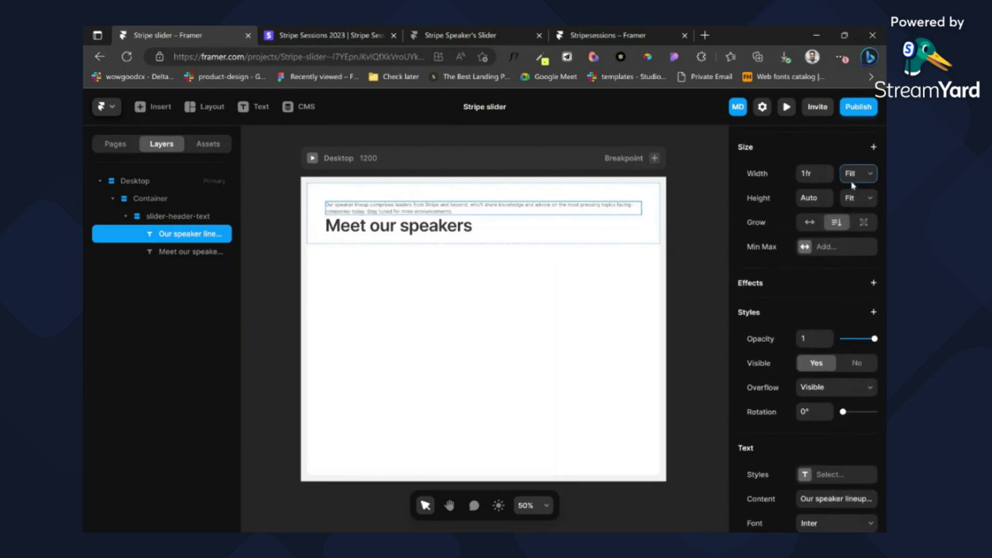
# Step: Move the heading above the speaker lineup paragraph and set the slider-header-text stack's gap to 16
pyautogui.click(428, 229)
pyautogui.press('Up')
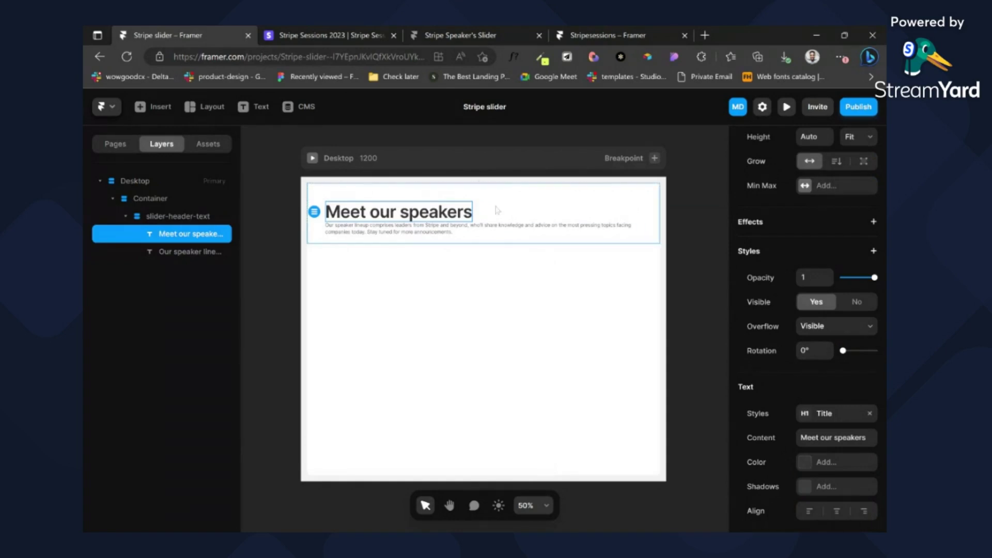
pyautogui.click(503, 209)
pyautogui.click(814, 436)
pyautogui.press('Return')
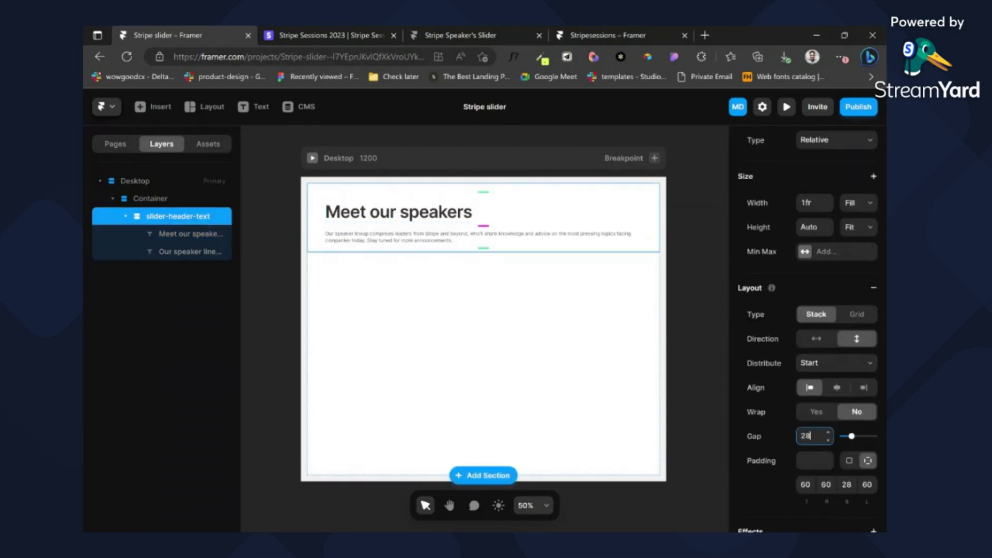
pyautogui.write('16')
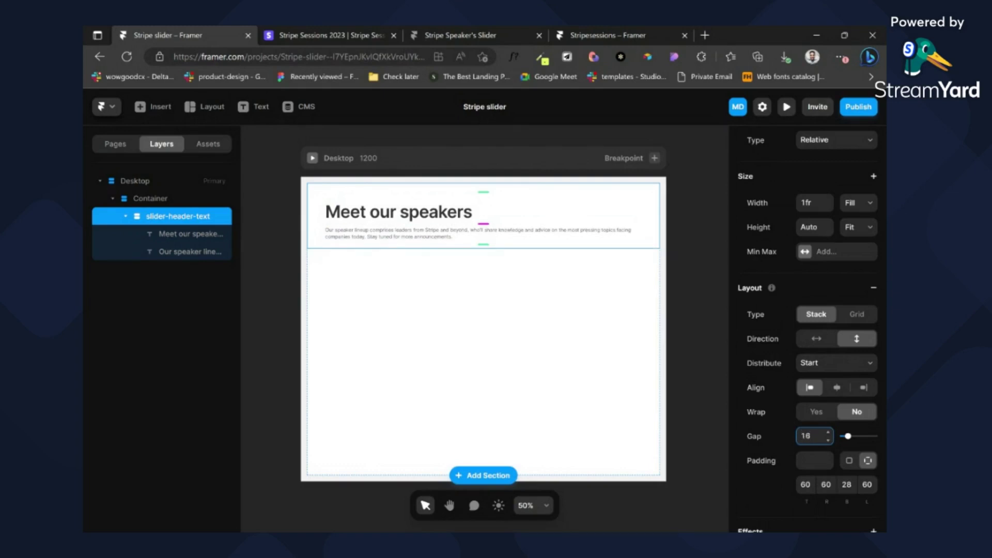
# Step: Set the speaker lineup paragraph's width to 50% relative
pyautogui.click(450, 234)
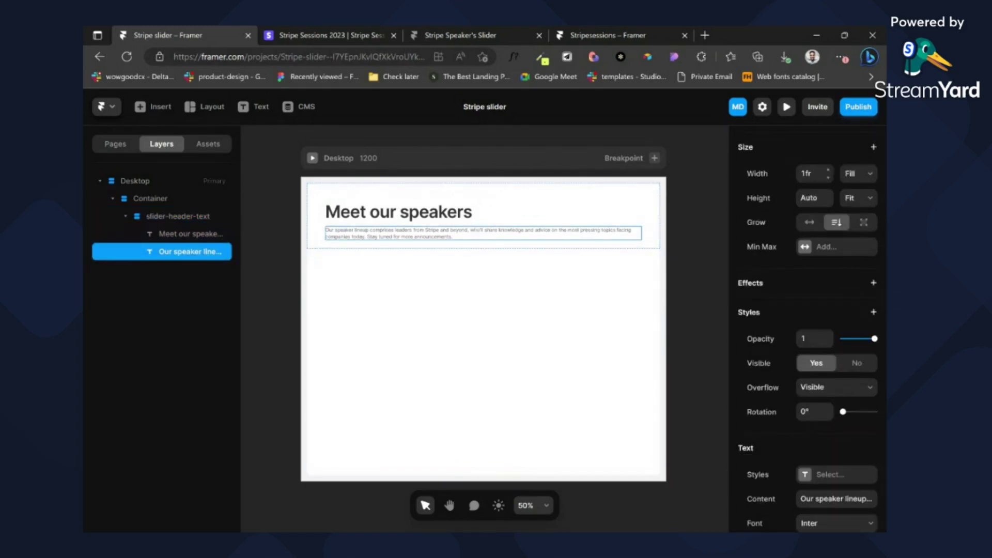
pyautogui.click(859, 198)
pyautogui.click(815, 174)
pyautogui.write('50')
pyautogui.press('Return')
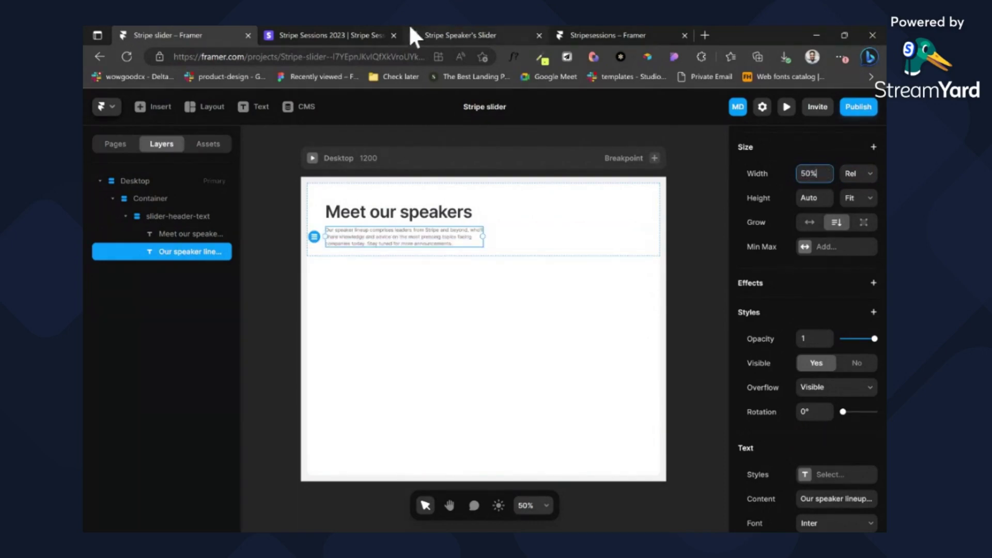
# Step: Exit WhatFont on the Stripe Sessions page and set the speaker lineup paragraph's font size to 18 in Framer
pyautogui.click(339, 33)
pyautogui.click(352, 265)
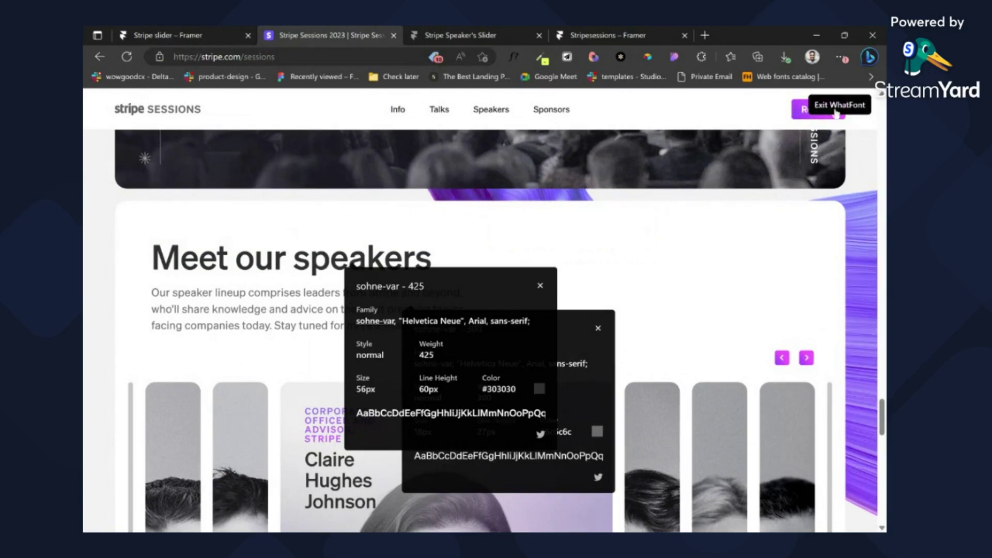
pyautogui.click(838, 111)
pyautogui.click(167, 34)
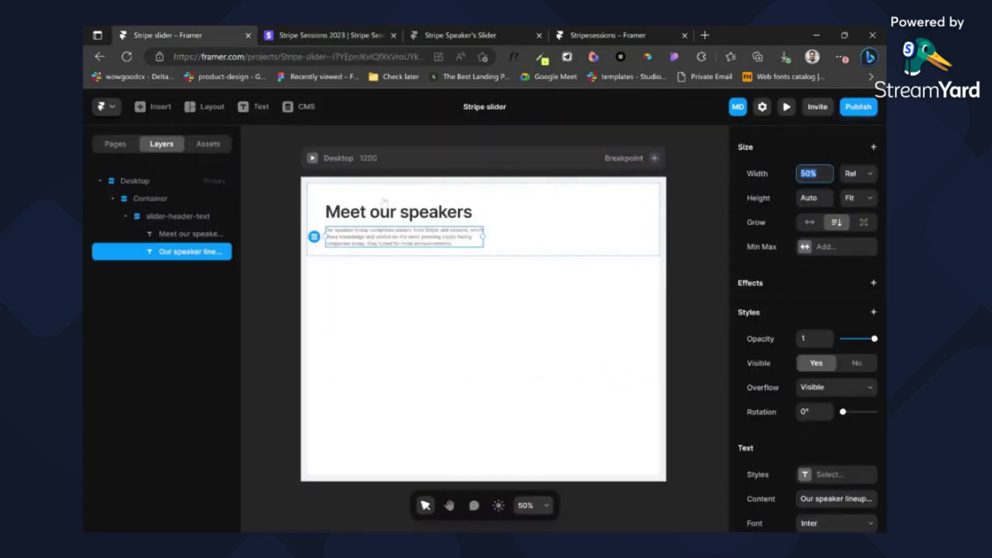
pyautogui.scroll(-5, 826, 423)
pyautogui.click(806, 438)
pyautogui.write('18')
pyautogui.press('Return')
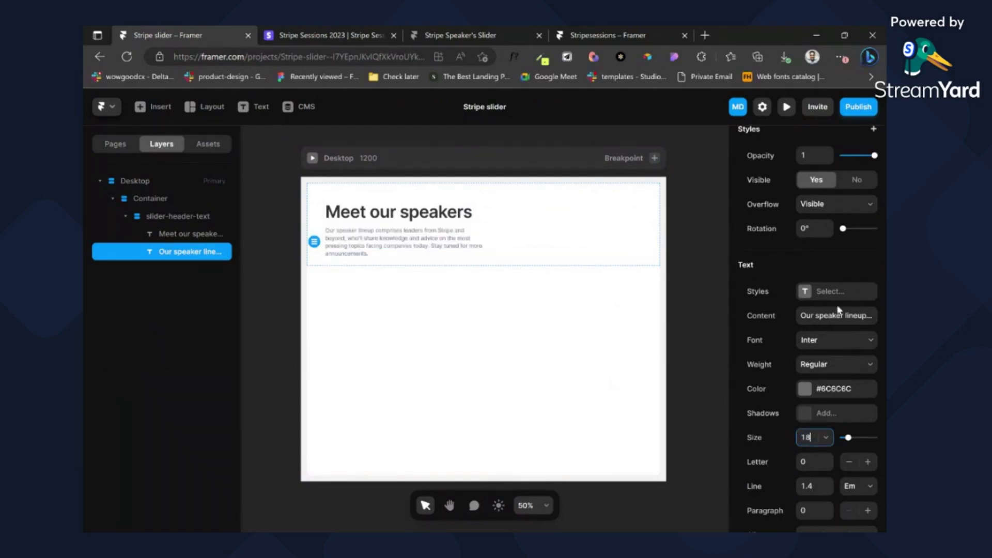
# Step: Widen the speaker lineup paragraph to a fixed width of about 576 and compare its line breaks with the Stripe Sessions page
pyautogui.scroll(4, 846, 252)
pyautogui.scroll(2, 824, 221)
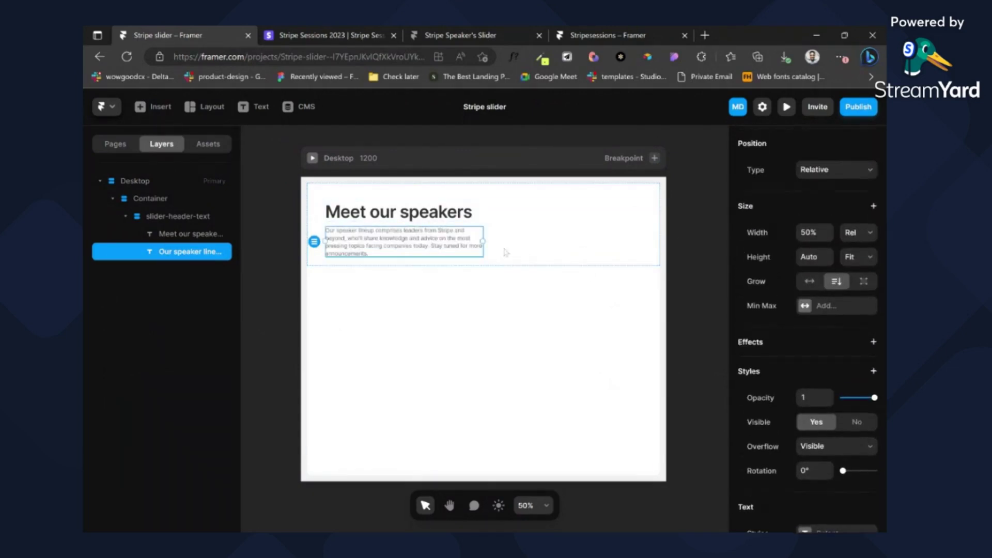
pyautogui.moveTo(482, 239); pyautogui.dragTo(500, 237)
pyautogui.click(857, 258)
pyautogui.click(332, 31)
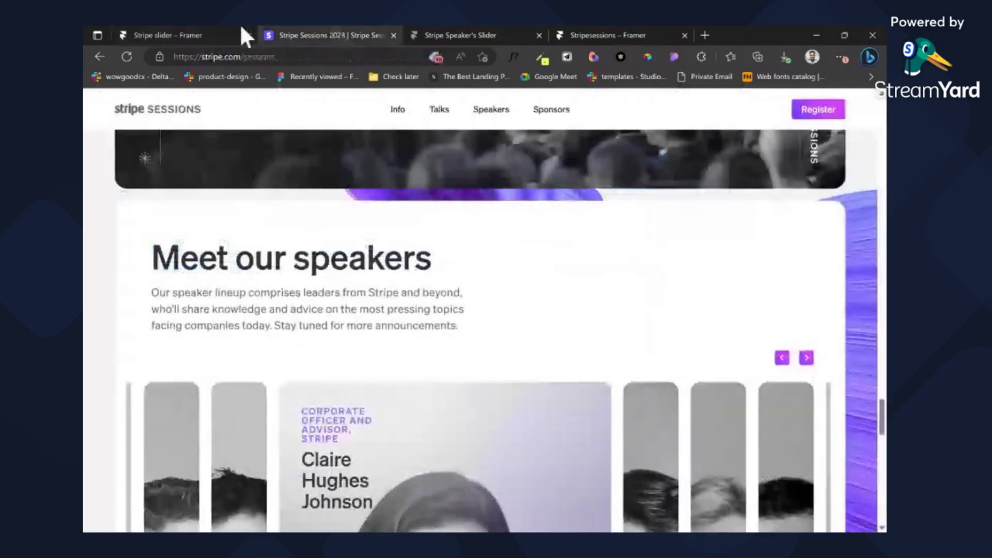
pyautogui.click(229, 35)
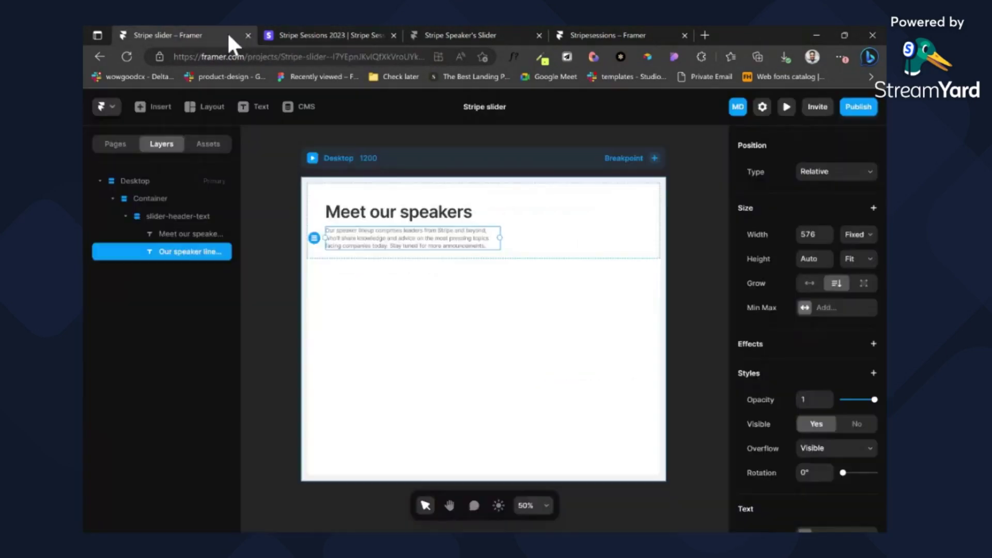
# Step: Duplicate the slider-header-text stack and rename the copy as slider-wrapper
pyautogui.click(536, 269)
pyautogui.click(540, 242)
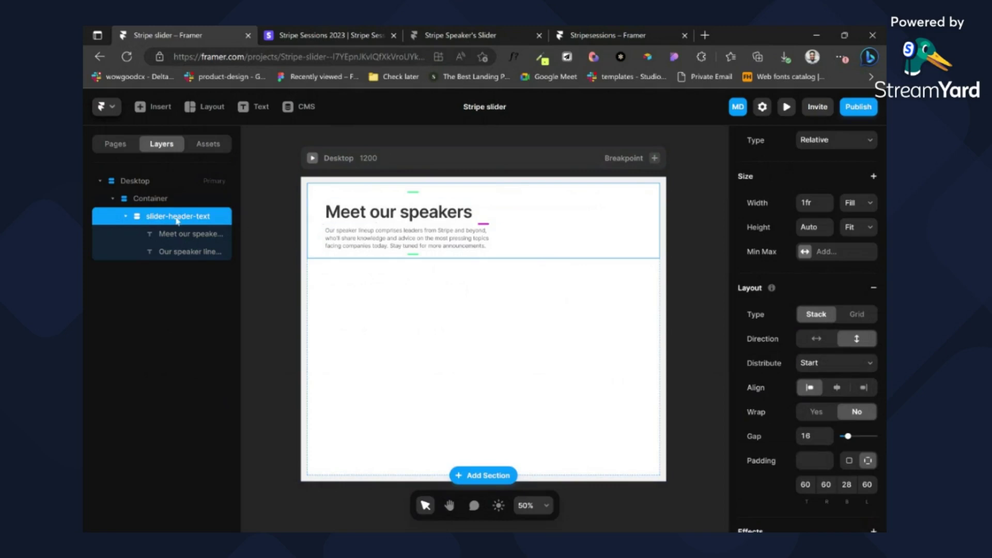
pyautogui.hotkey('ctrl', 'd')
pyautogui.doubleClick(178, 269)
pyautogui.click(165, 269)
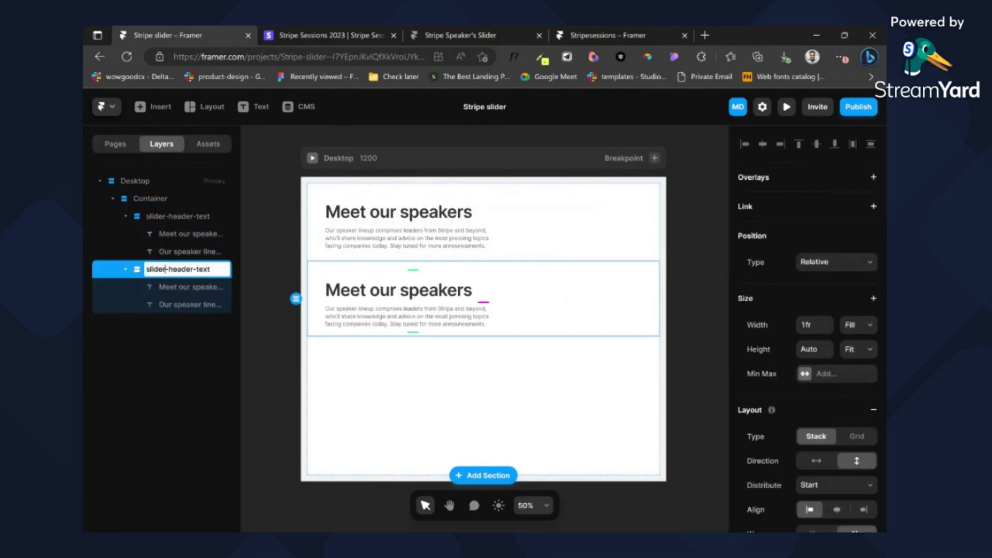
pyautogui.moveTo(167, 269); pyautogui.dragTo(274, 276)
pyautogui.write('c')
pyautogui.press('Return')
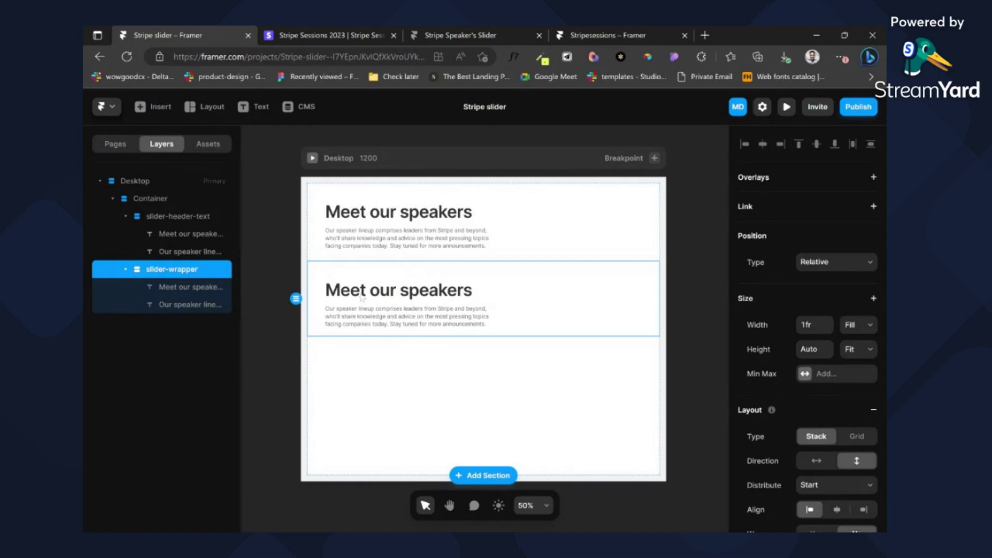
# Step: Reload the project page and delete the duplicated heading and paragraph from slider-wrapper
pyautogui.click(209, 287)
pyautogui.keyDown('shift'); pyautogui.click(182, 306); pyautogui.keyUp('shift')
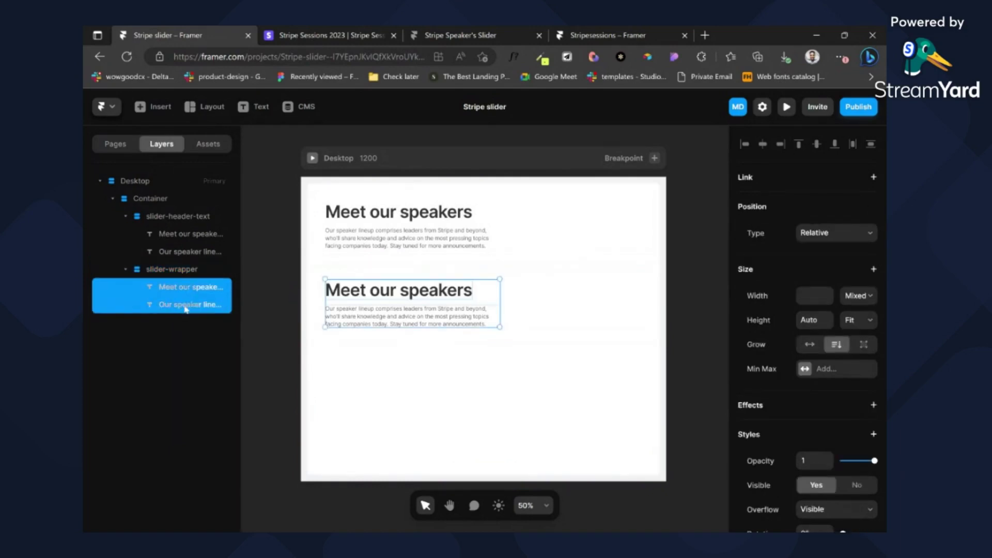
pyautogui.click(206, 287)
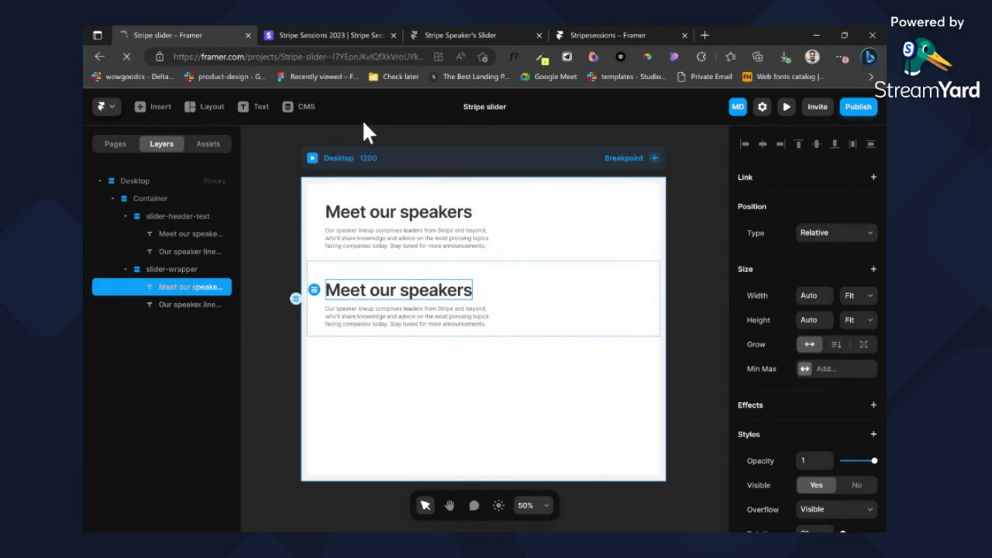
pyautogui.click(439, 312)
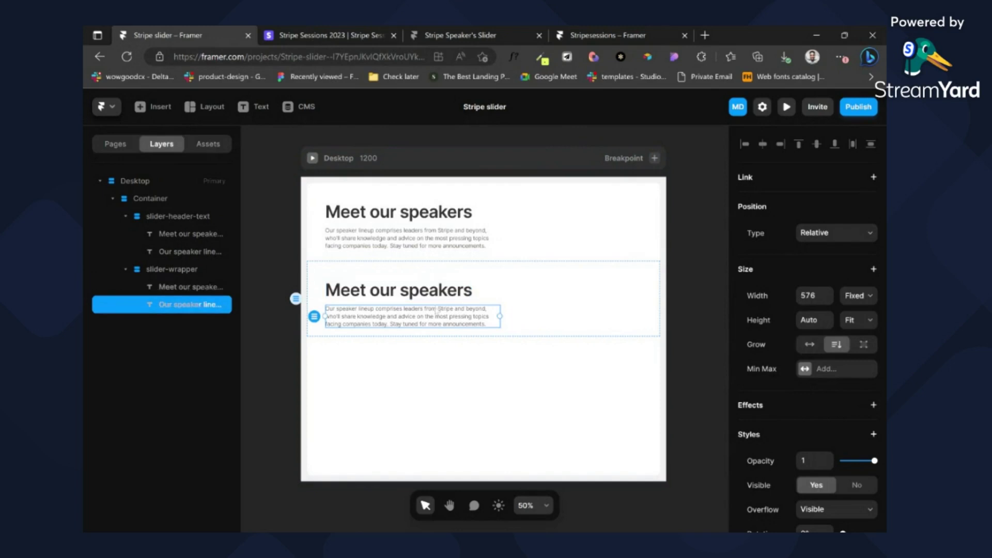
pyautogui.click(126, 56)
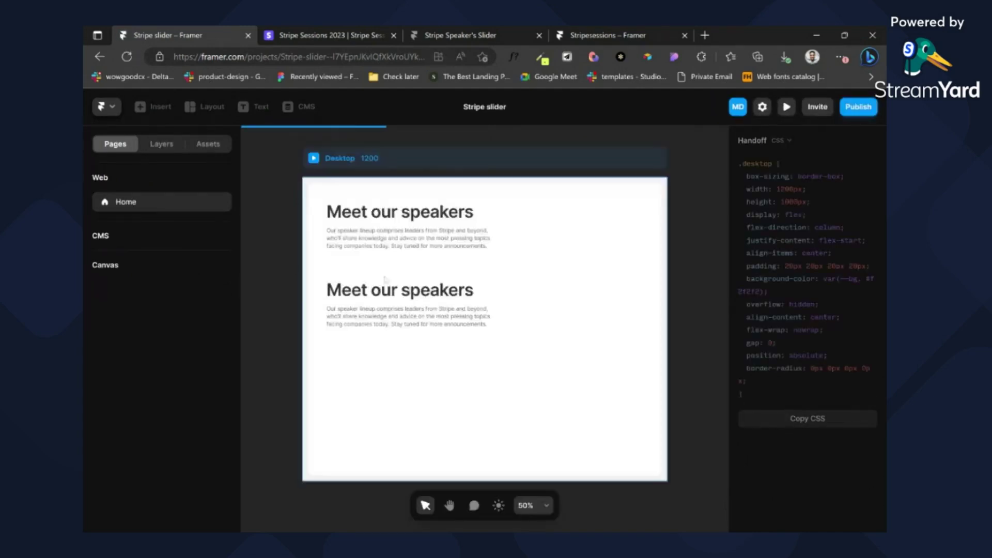
pyautogui.click(390, 300)
pyautogui.click(401, 312)
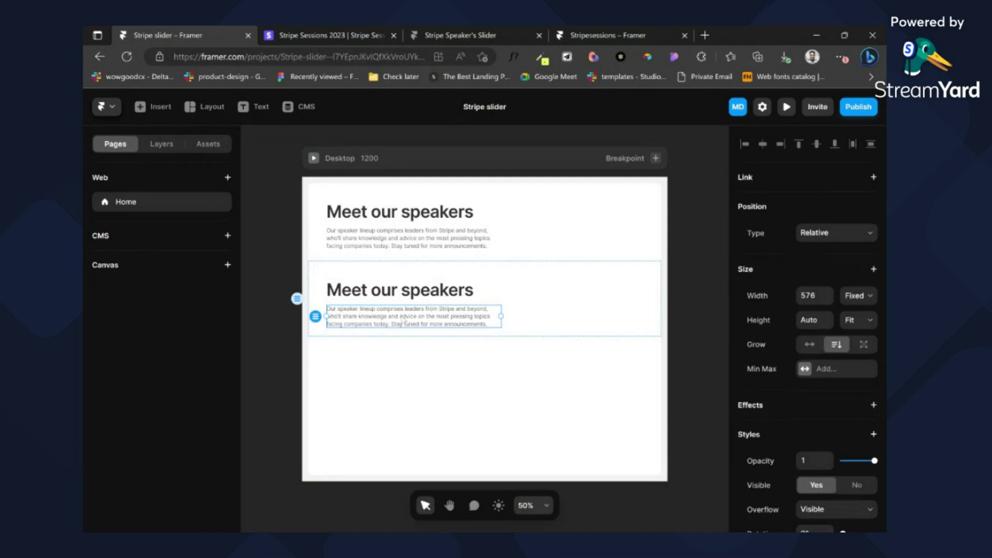
pyautogui.press('Delete')
pyautogui.click(401, 294)
pyautogui.press('Delete')
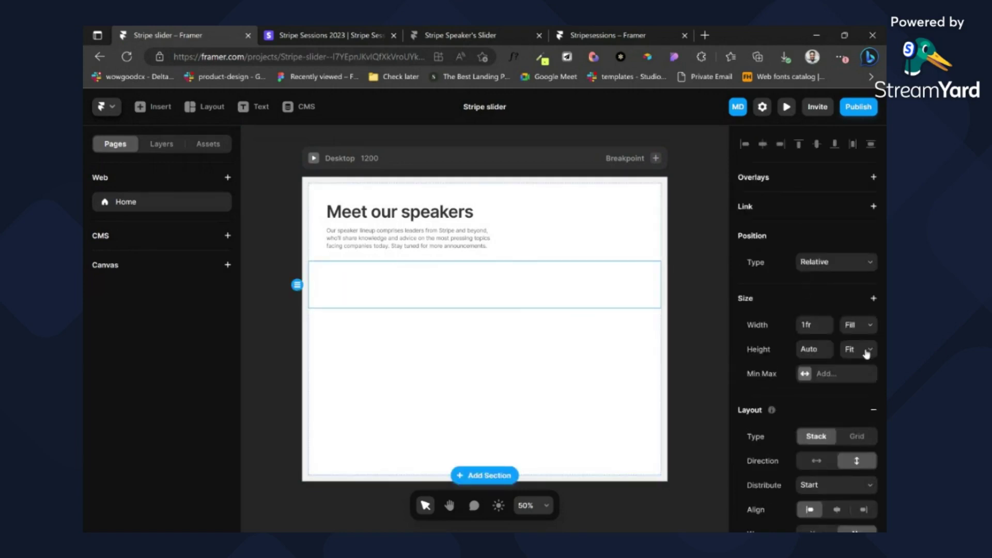
# Step: Switch slider-wrapper to uniform padding and set both its padding and gap to 0
pyautogui.scroll(-4, 867, 354)
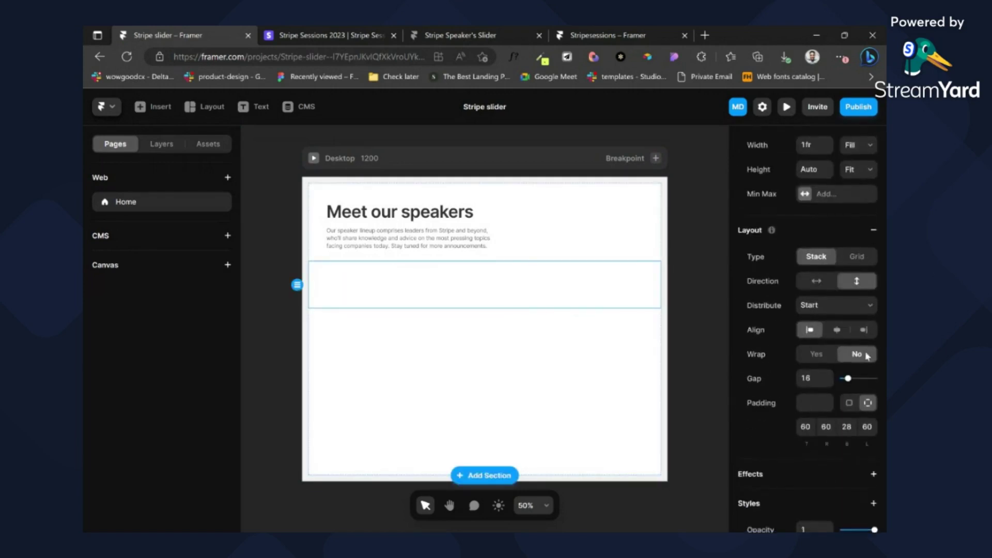
pyautogui.click(850, 399)
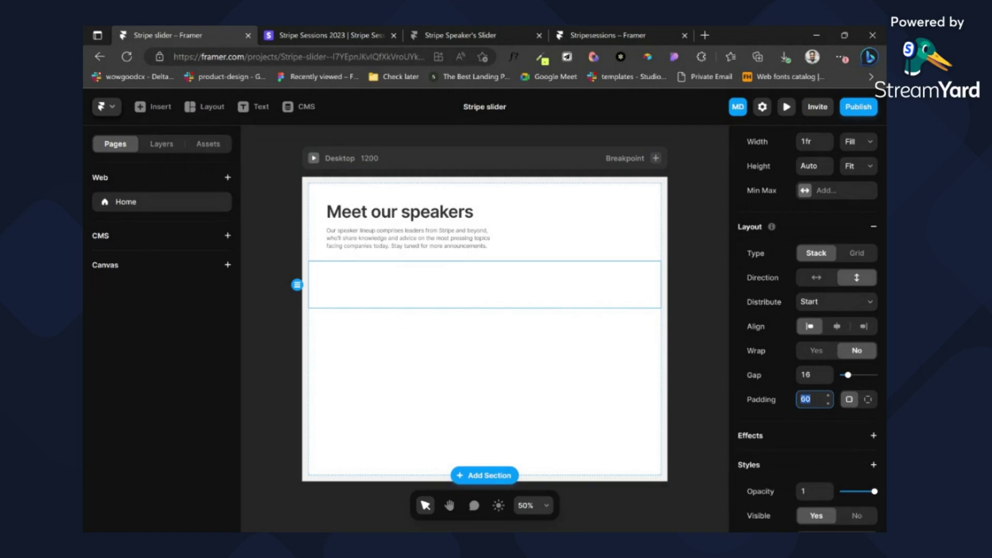
pyautogui.hotkey('shift', 'Tab')
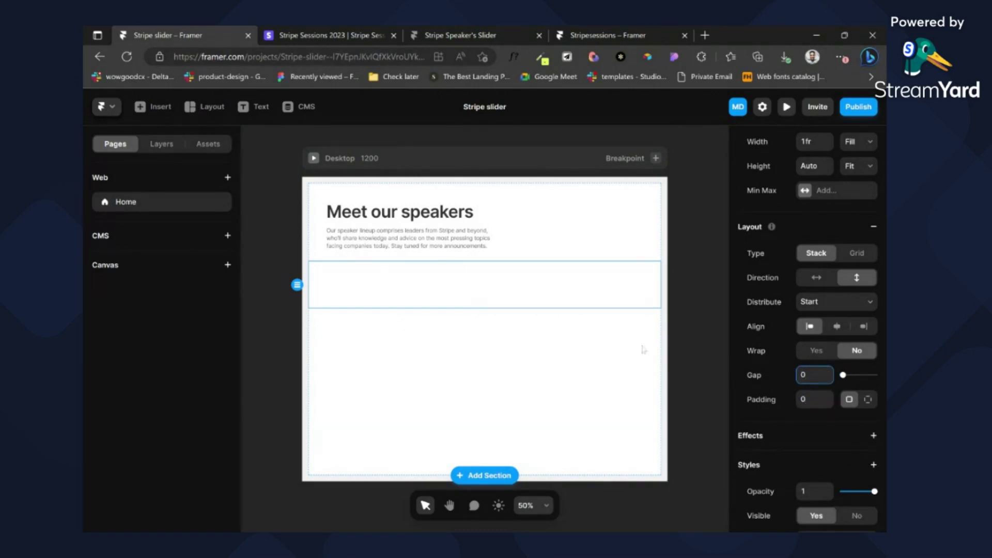
# Step: Draw a frame about 20 high inside slider-wrapper and set its width to Fill
pyautogui.press('f')
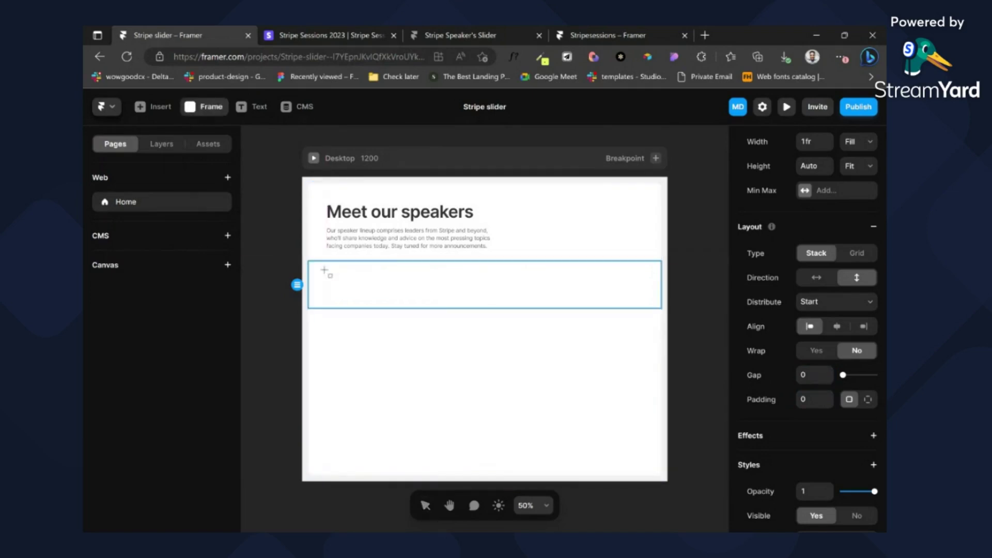
pyautogui.moveTo(325, 270); pyautogui.dragTo(445, 277)
pyautogui.click(862, 327)
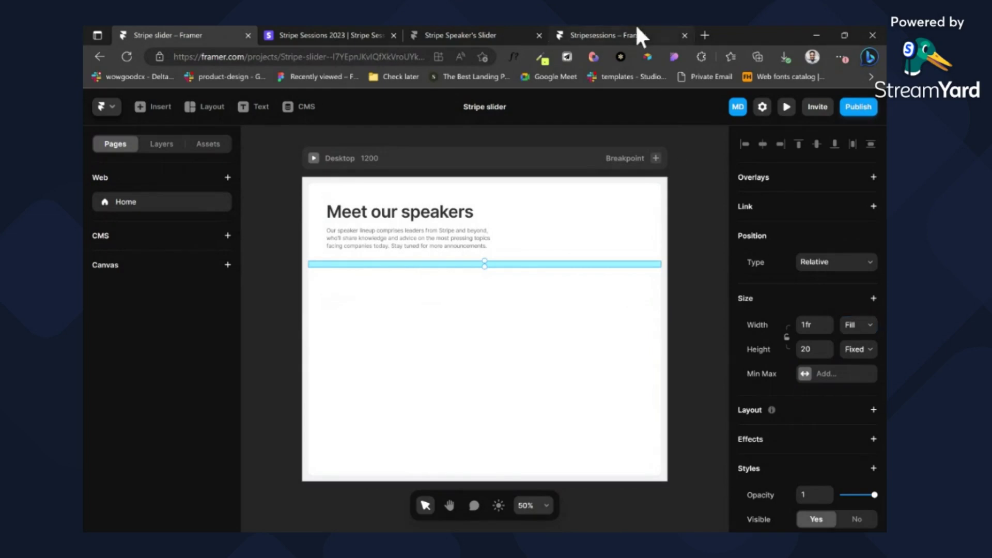
# Step: Copy the next-slide arrow from Speakers-wrapper in the Stripesessions project and paste it into the new frame in the Stripe slider project
pyautogui.click(584, 33)
pyautogui.doubleClick(639, 299)
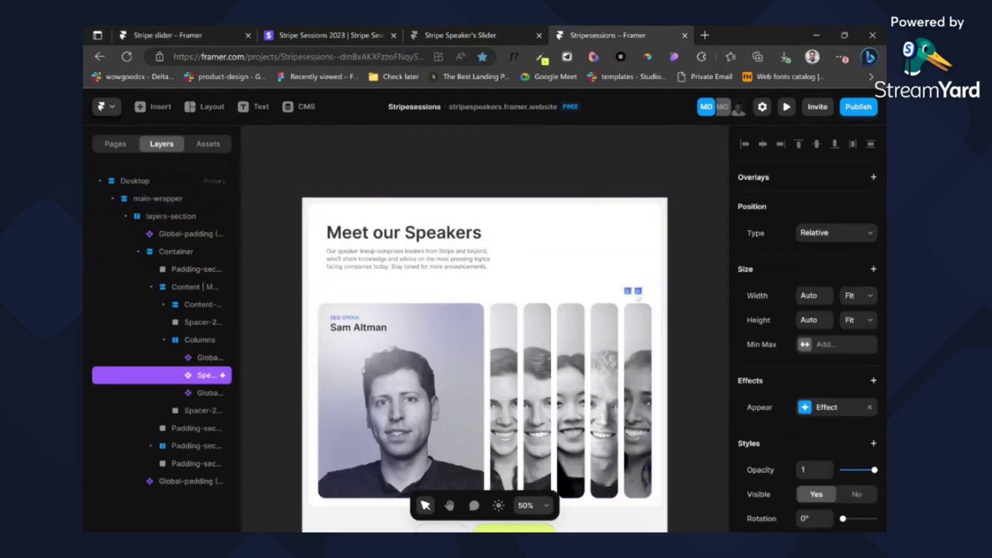
pyautogui.keyDown('ctrl'); pyautogui.click(639, 247); pyautogui.keyUp('ctrl')
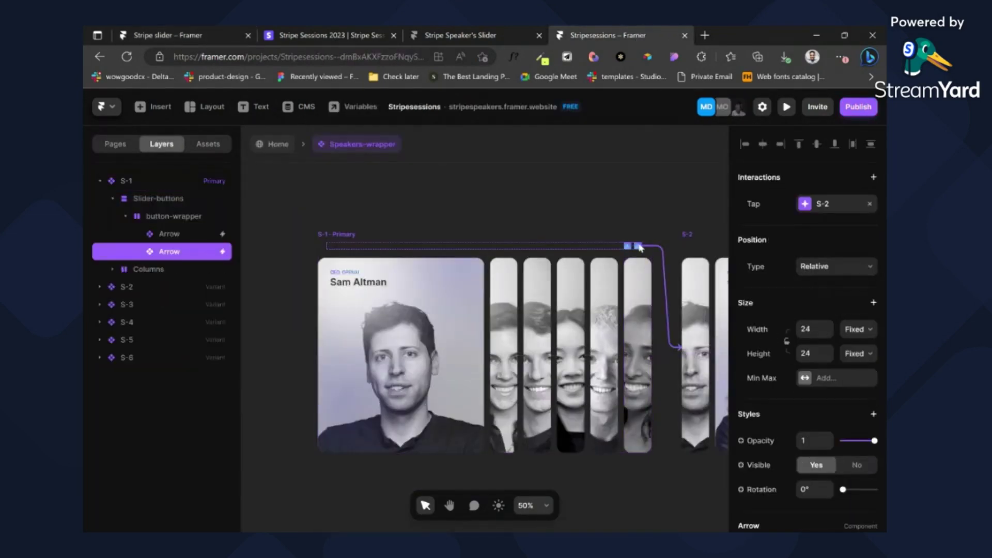
pyautogui.click(232, 35)
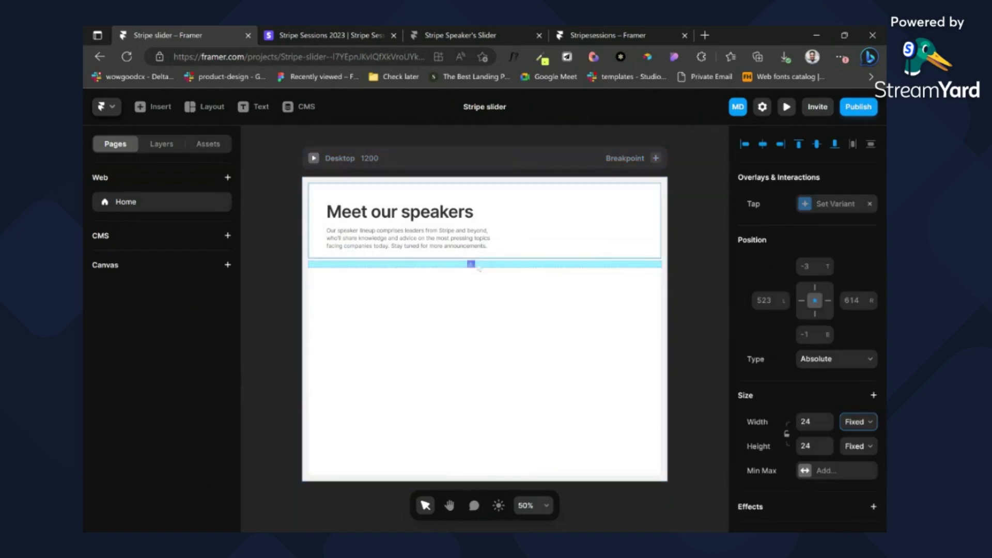
# Step: Examine the published speaker slider, then the Speaker-card component's variants, gradient layers and text rows in the Stripesessions project
pyautogui.click(461, 31)
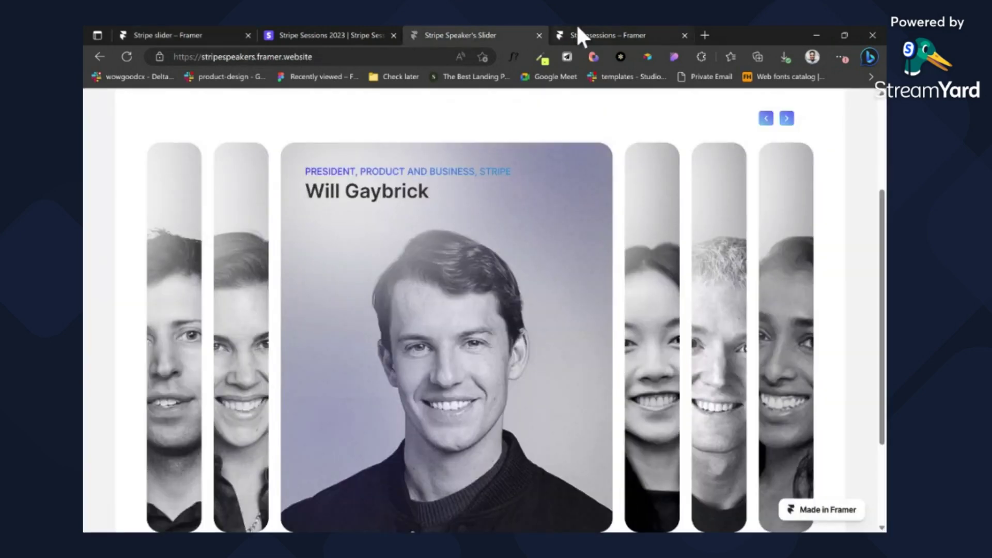
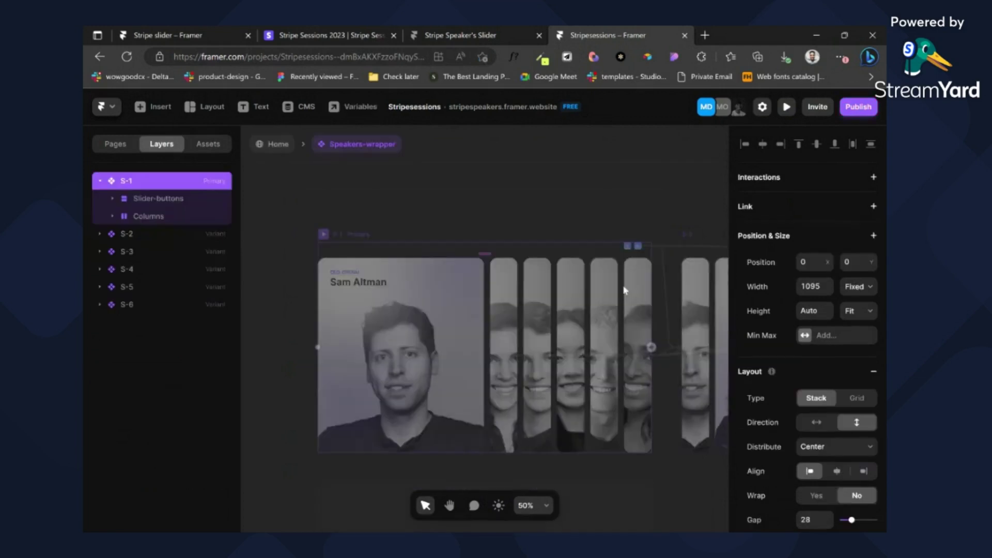
pyautogui.click(485, 270)
pyautogui.doubleClick(570, 299)
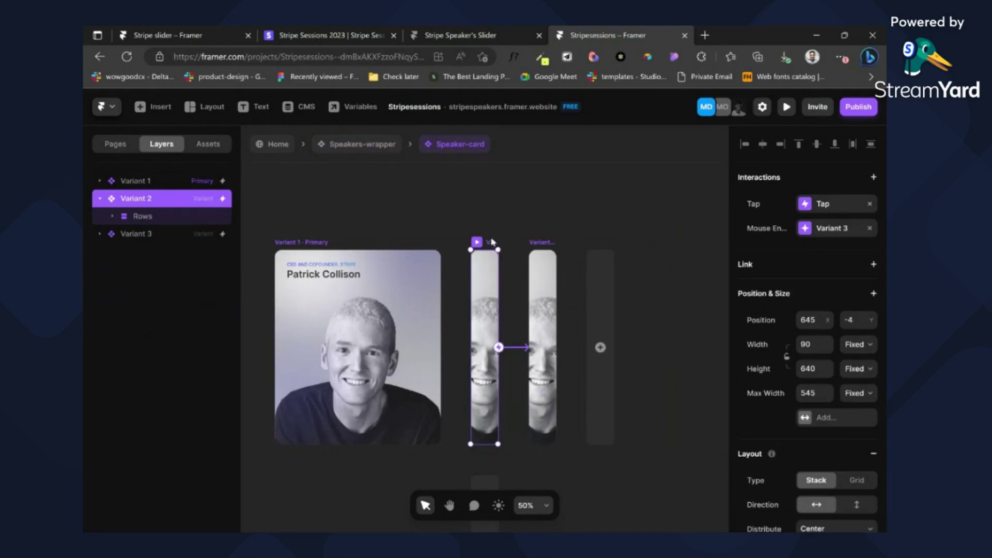
pyautogui.click(317, 244)
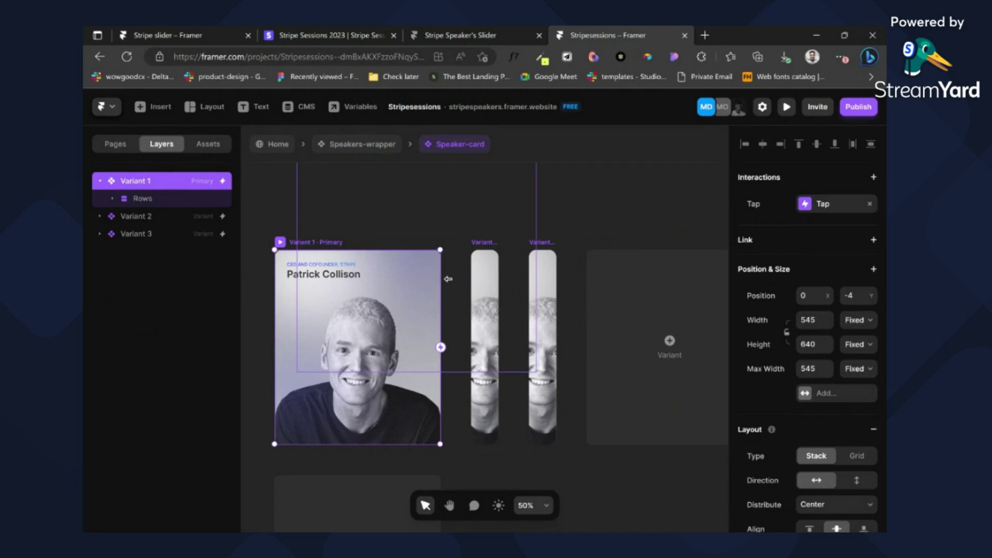
pyautogui.click(393, 296)
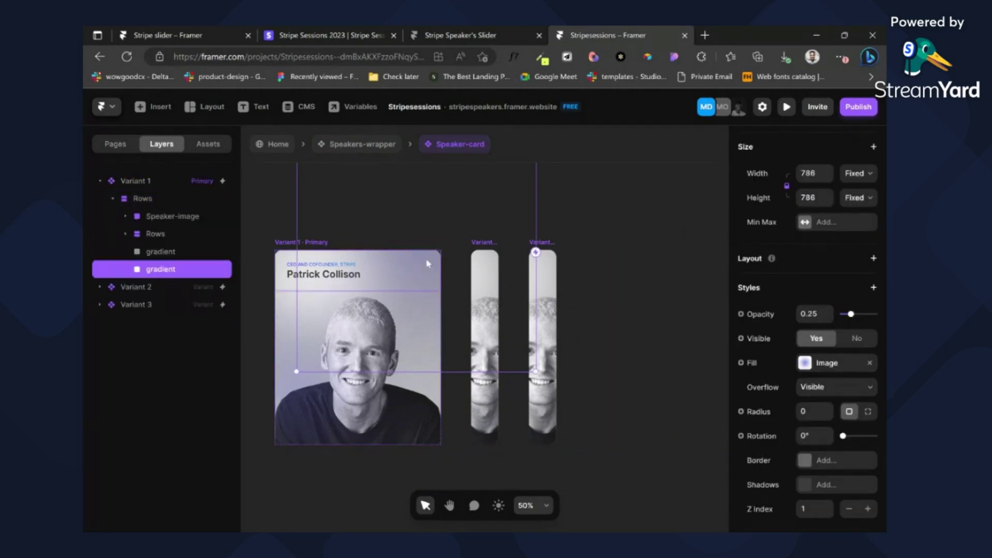
pyautogui.click(280, 423)
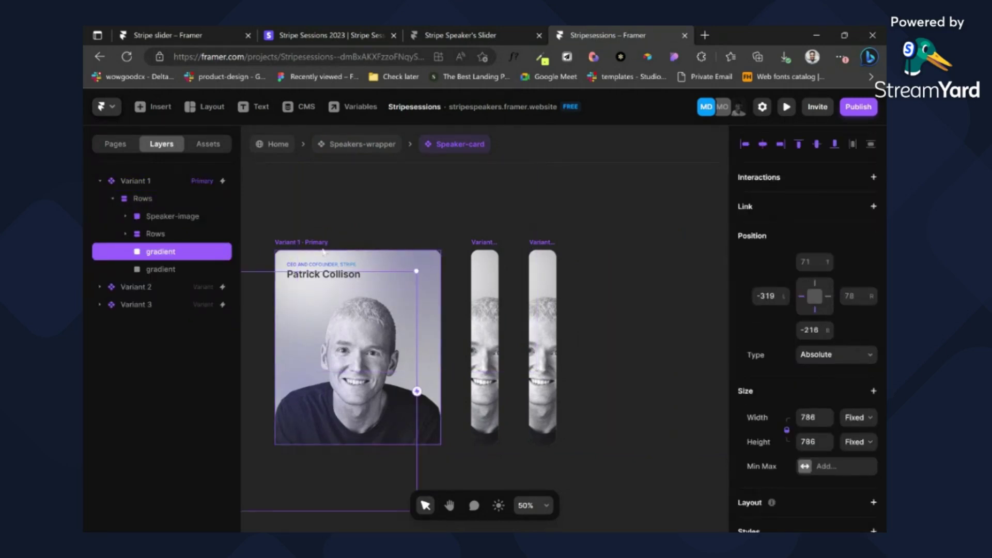
pyautogui.click(311, 255)
pyautogui.doubleClick(311, 258)
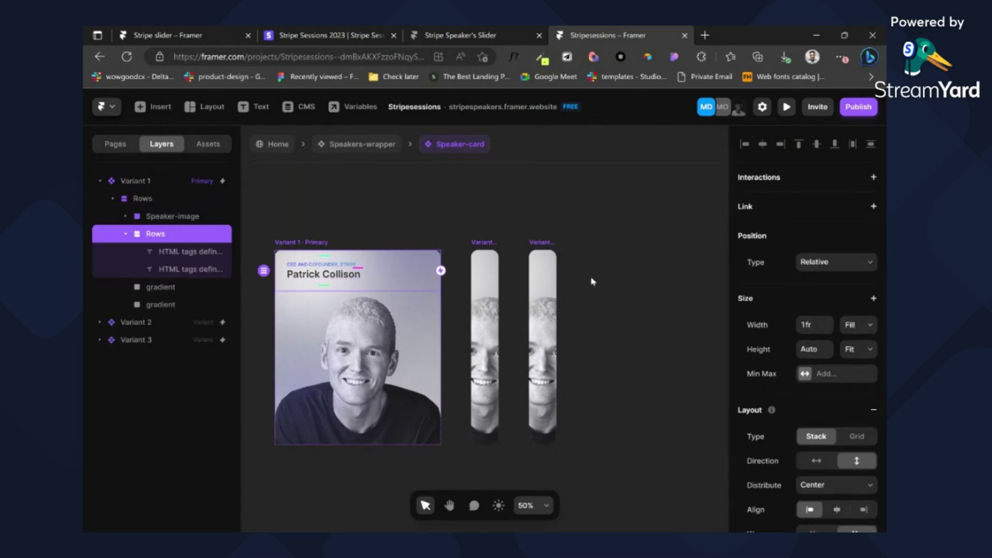
# Step: Check the Speaker-card layout and variants, and set Variant 3's width to 130
pyautogui.scroll(-5, 759, 363)
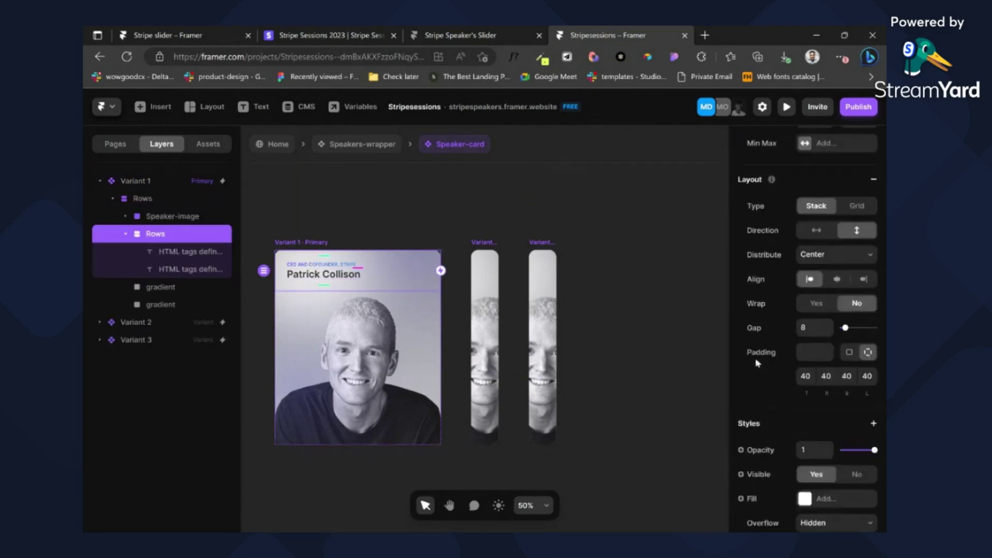
pyautogui.click(486, 243)
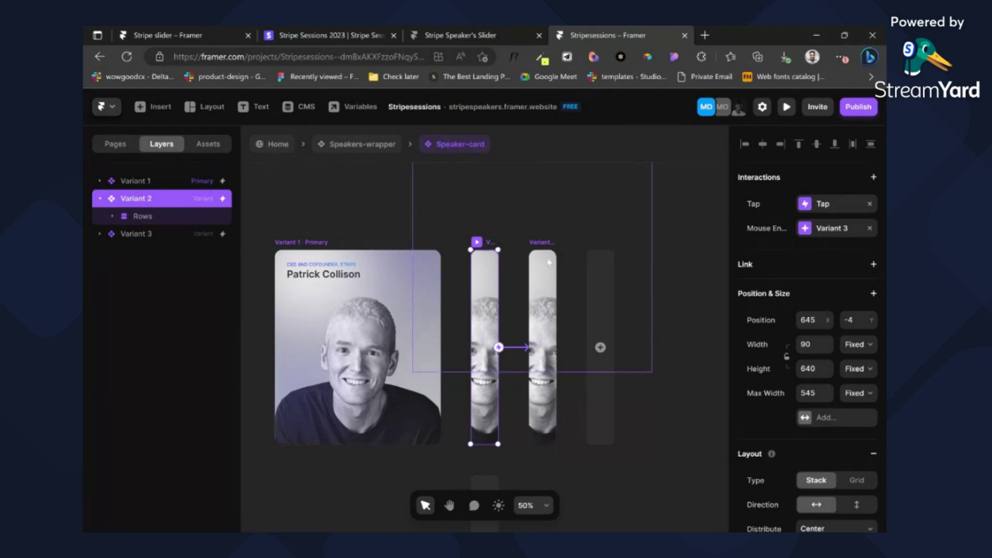
pyautogui.click(537, 309)
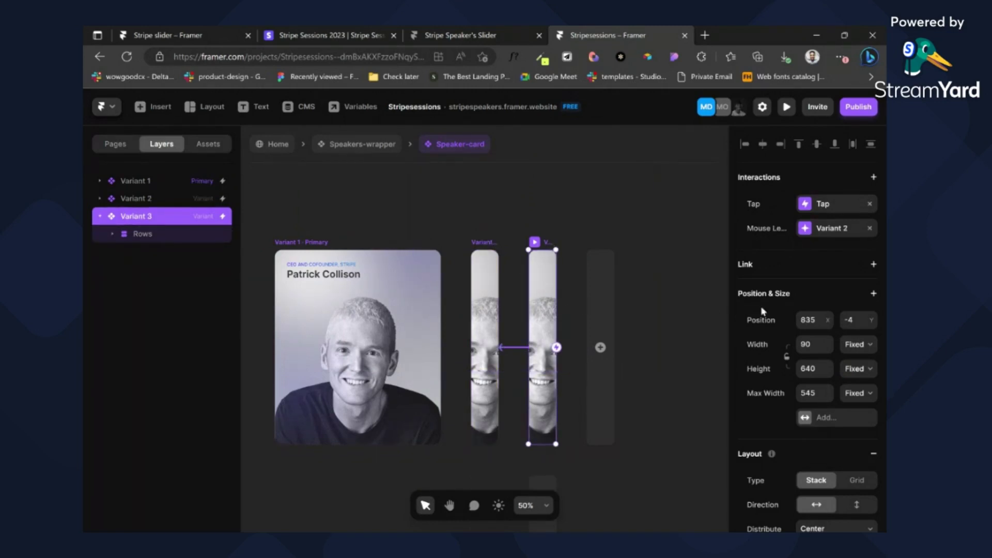
pyautogui.click(813, 344)
pyautogui.write('130')
pyautogui.press('Return')
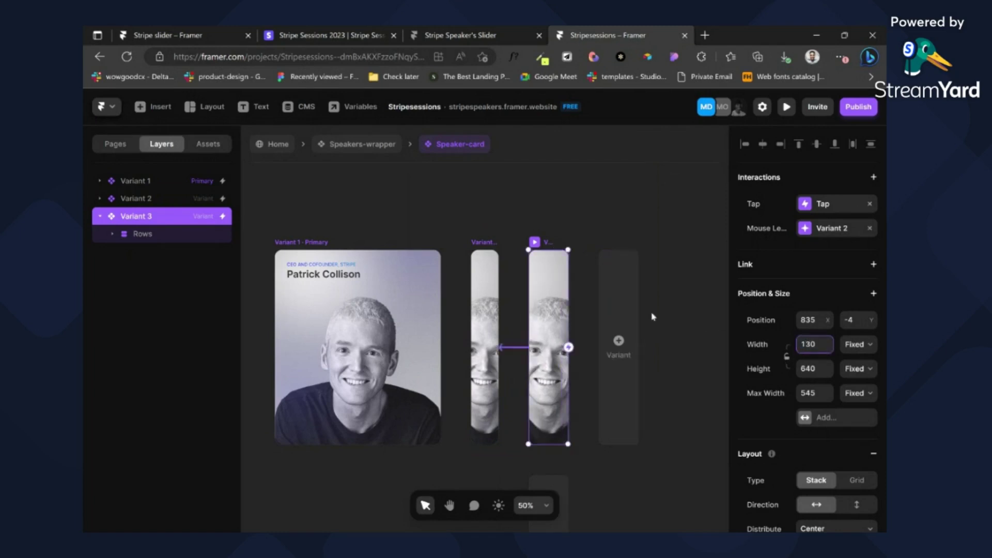
# Step: Switch to the Stripe slider project and add a stack layout to the frame holding the two arrows
pyautogui.click(199, 33)
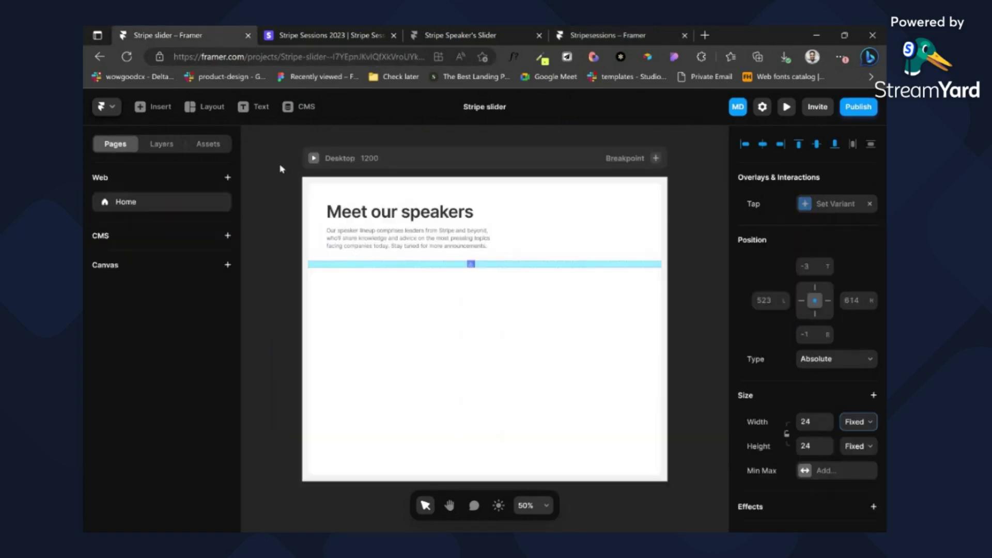
pyautogui.click(475, 269)
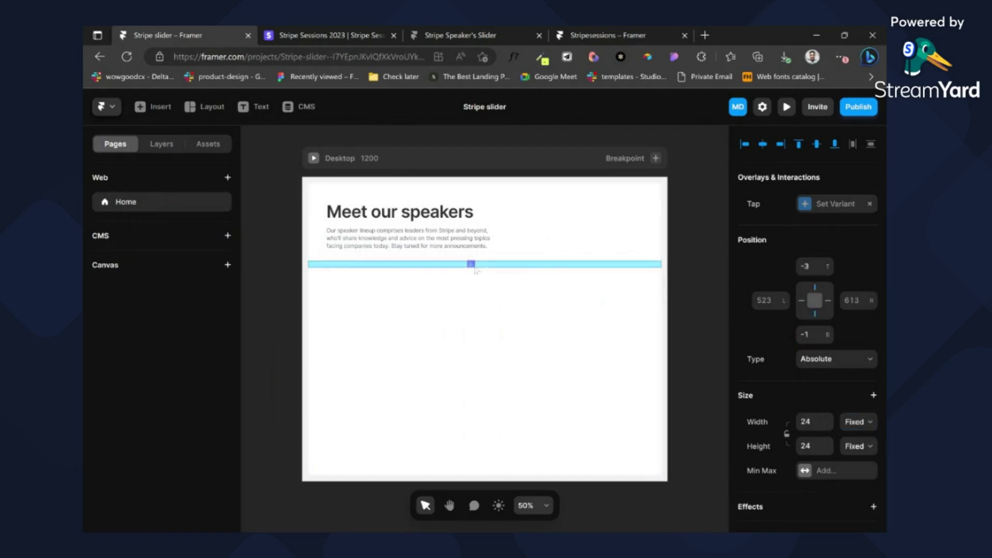
pyautogui.click(165, 144)
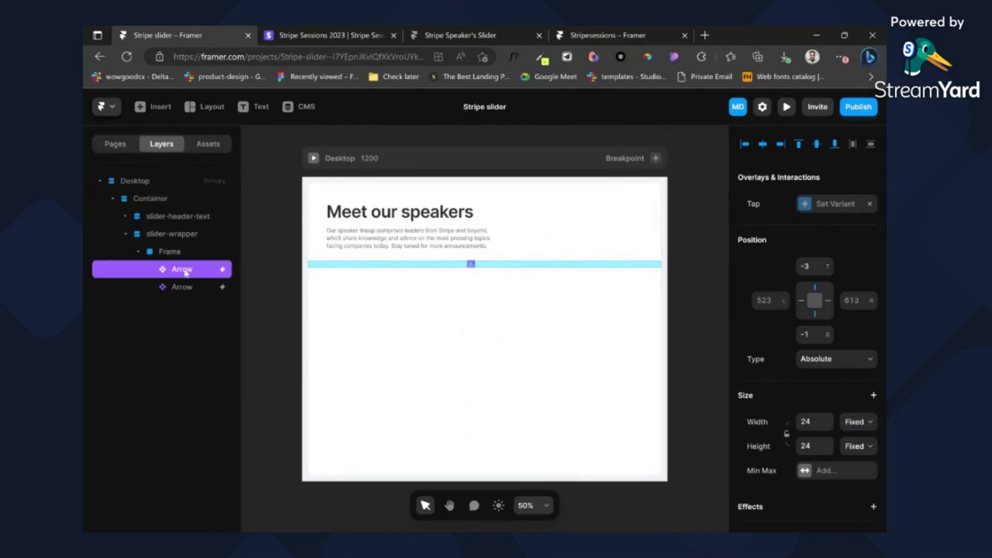
pyautogui.press('Escape')
pyautogui.click(874, 411)
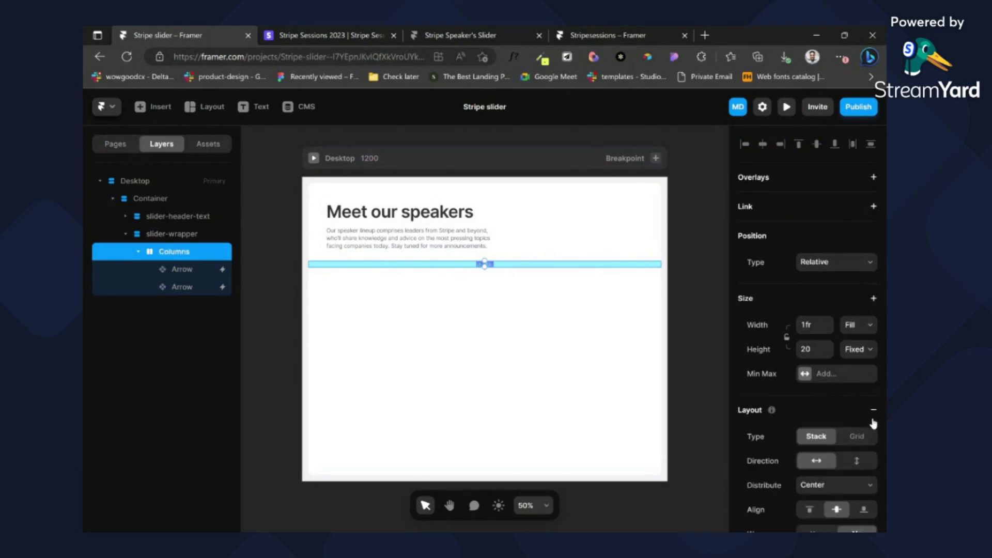
# Step: Set the arrow stack's gap to 16 and its distribution to End
pyautogui.scroll(-3, 795, 435)
pyautogui.click(812, 436)
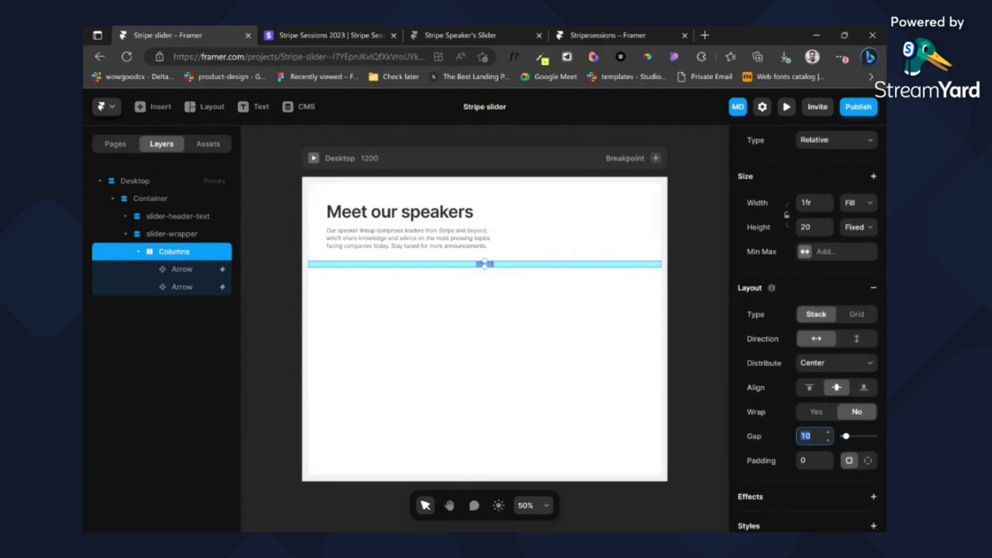
pyautogui.press('Return')
pyautogui.click(474, 292)
pyautogui.doubleClick(477, 266)
pyautogui.scroll(-3, 833, 277)
pyautogui.click(833, 185)
pyautogui.click(831, 218)
pyautogui.click(848, 191)
pyautogui.click(850, 242)
pyautogui.click(870, 418)
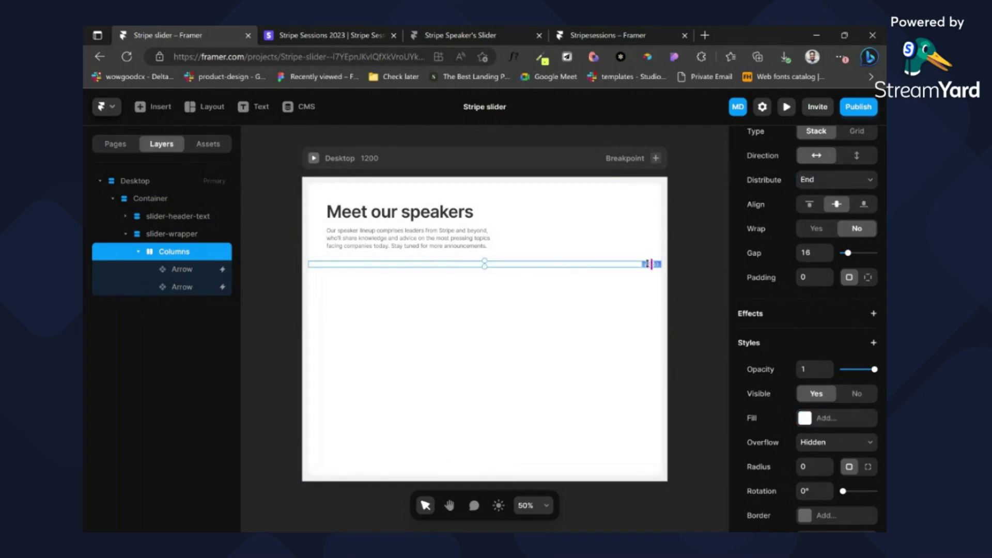
# Step: Change the icon of the first arrow in the stack to Chevron-left
pyautogui.scroll(5, 648, 264)
pyautogui.click(711, 241)
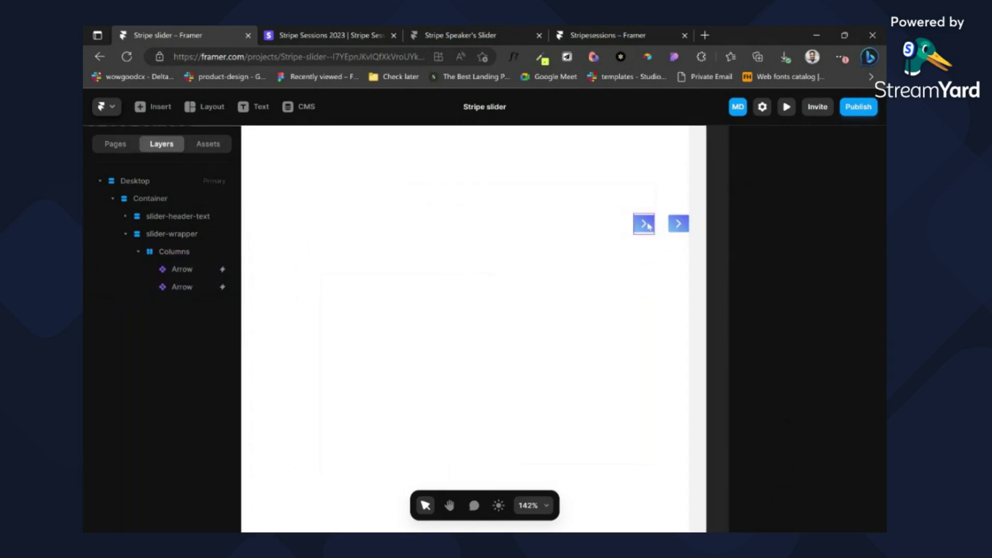
pyautogui.click(648, 226)
pyautogui.scroll(-6, 841, 393)
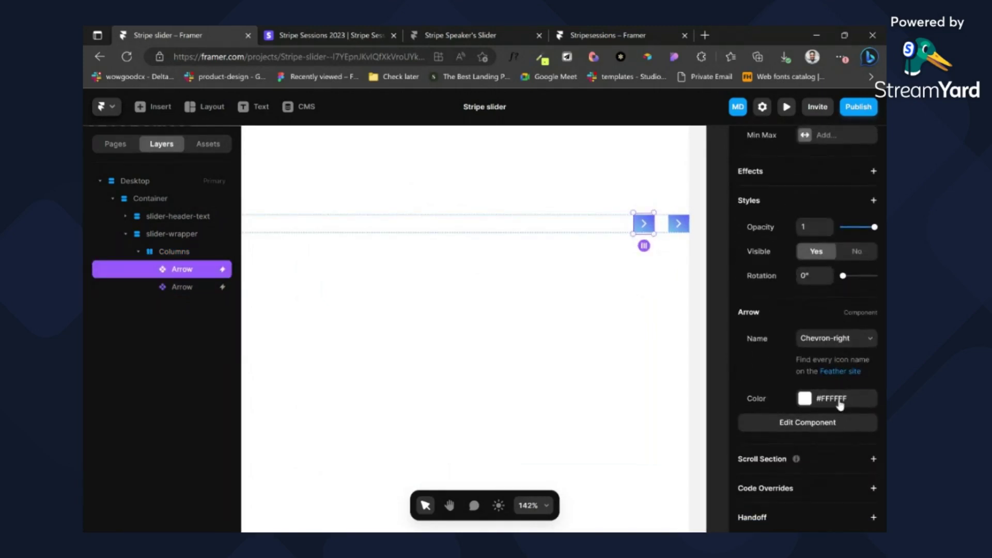
pyautogui.click(813, 344)
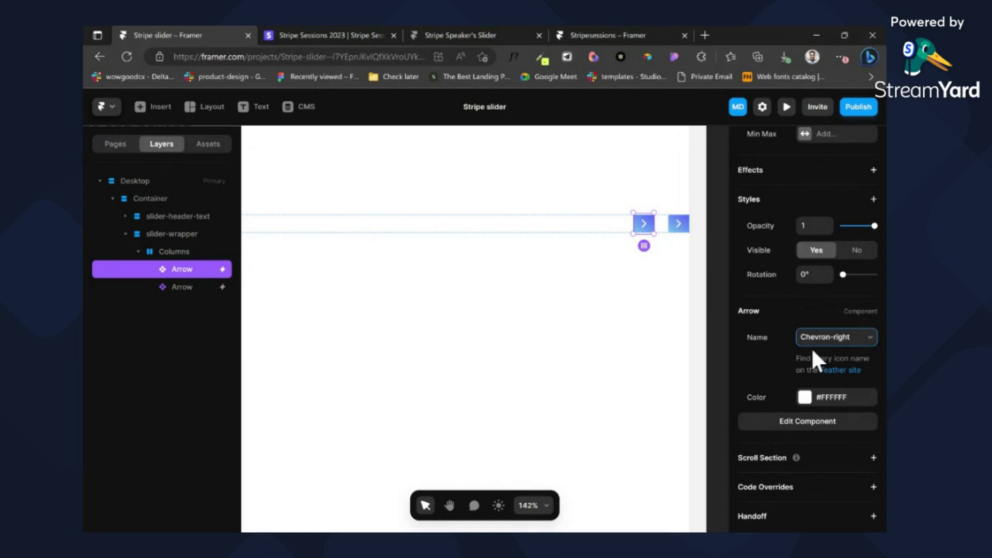
pyautogui.click(825, 499)
pyautogui.scroll(-5, 678, 341)
pyautogui.scroll(3, 607, 307)
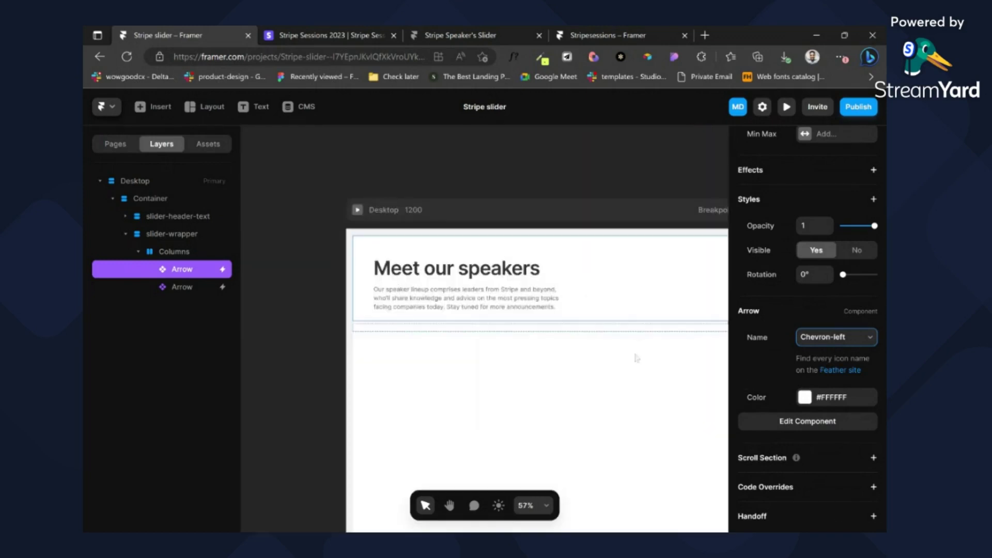
pyautogui.scroll(-3, 589, 345)
# Step: Give slider-wrapper individual paddings of 0 top, 28 right, 0 bottom and 28 left
pyautogui.click(599, 345)
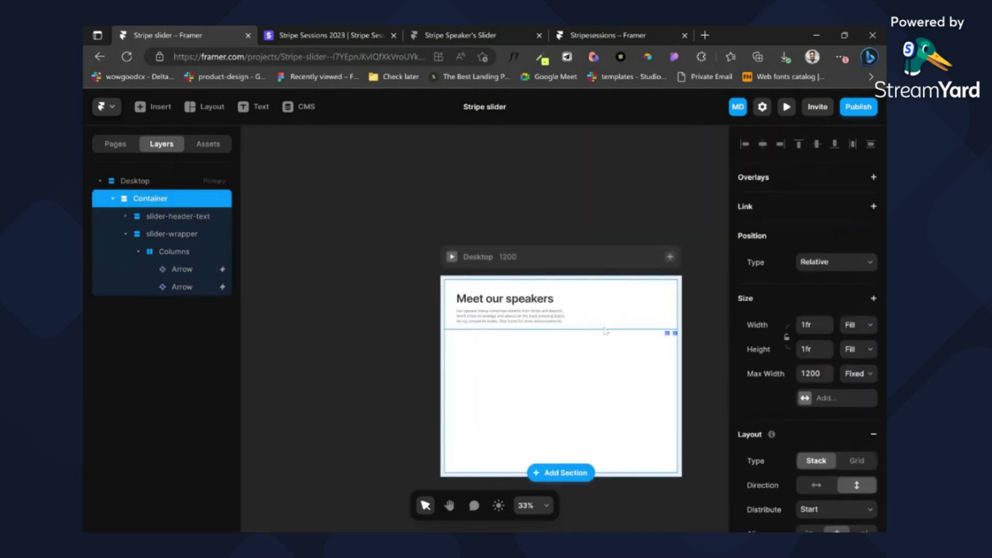
pyautogui.click(670, 333)
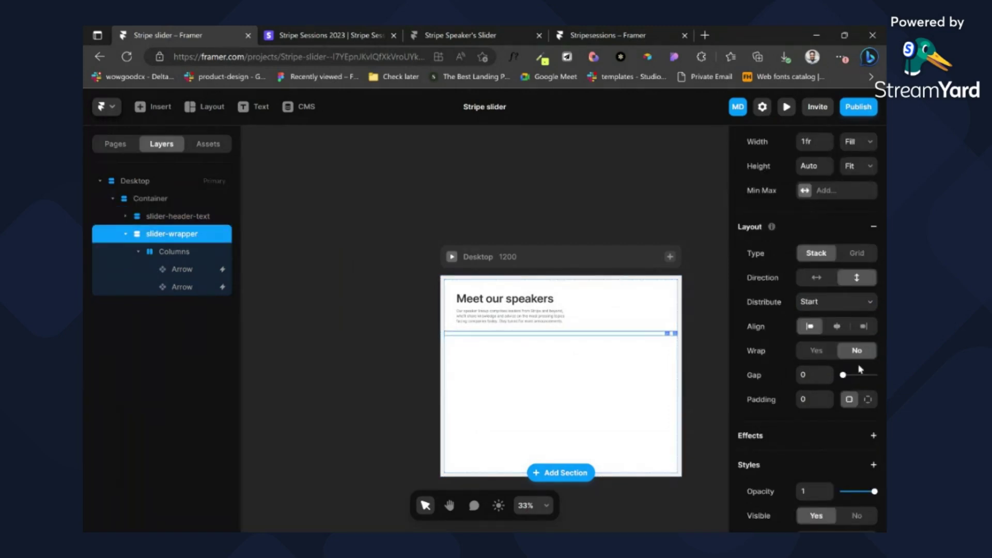
pyautogui.click(868, 399)
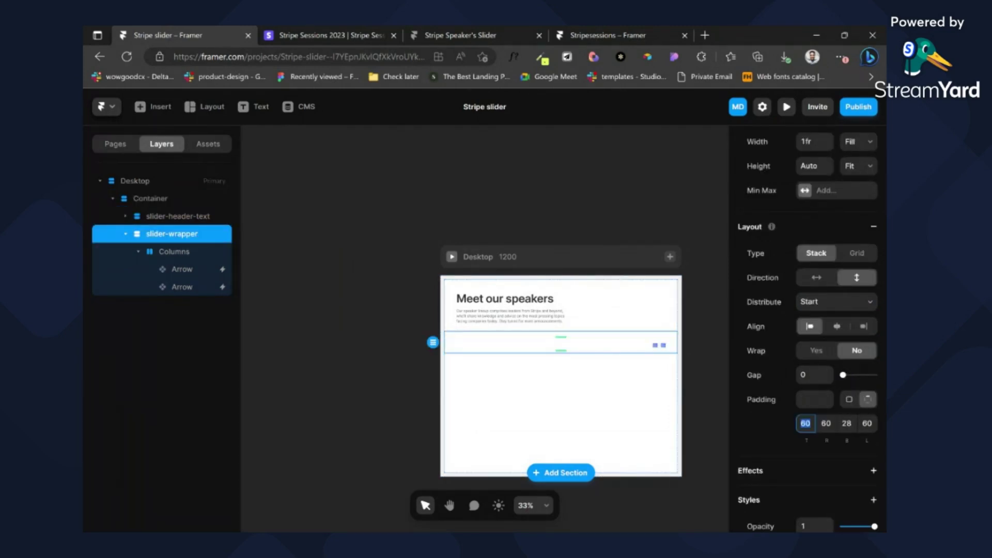
pyautogui.write('0')
pyautogui.press('Tab')
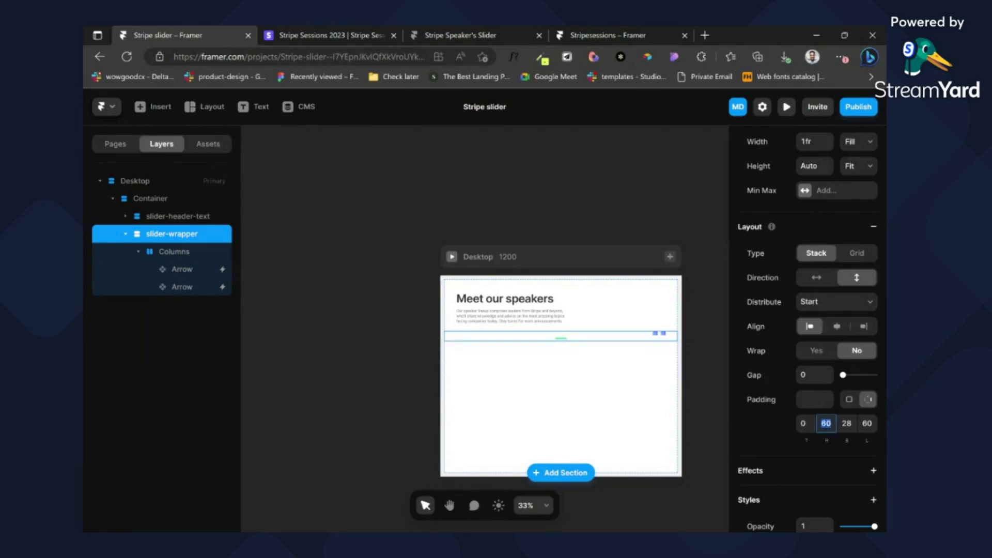
pyautogui.press('Tab')
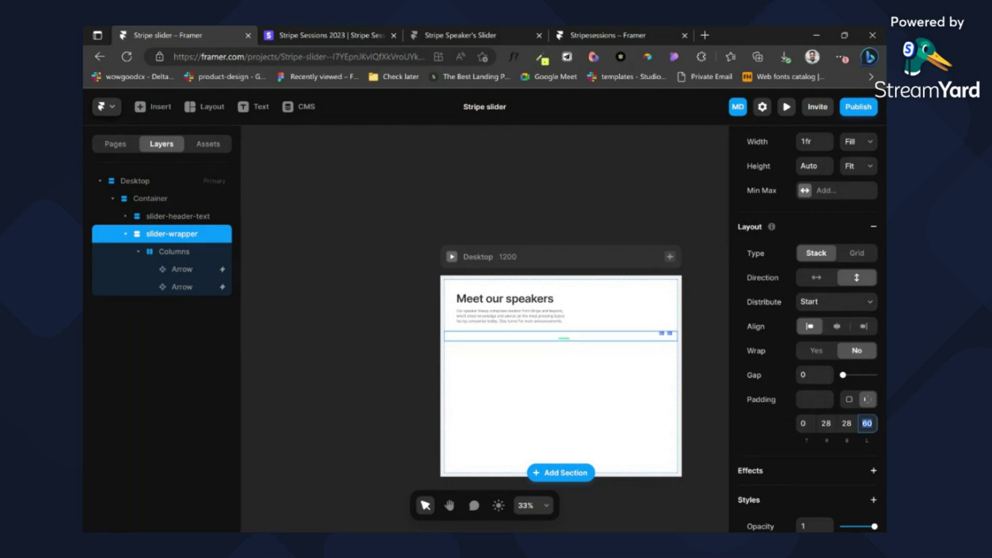
pyautogui.write('0')
pyautogui.press('Tab')
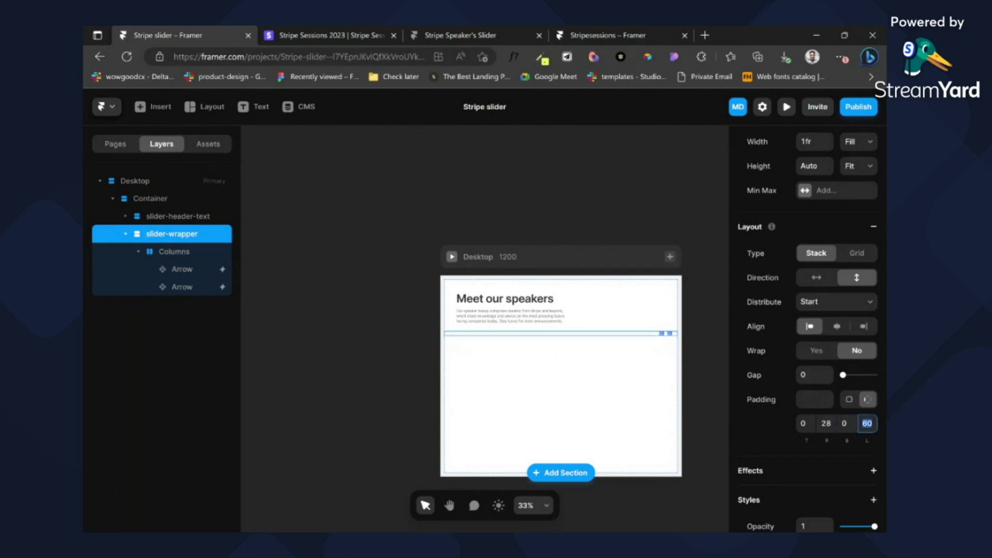
pyautogui.write('28')
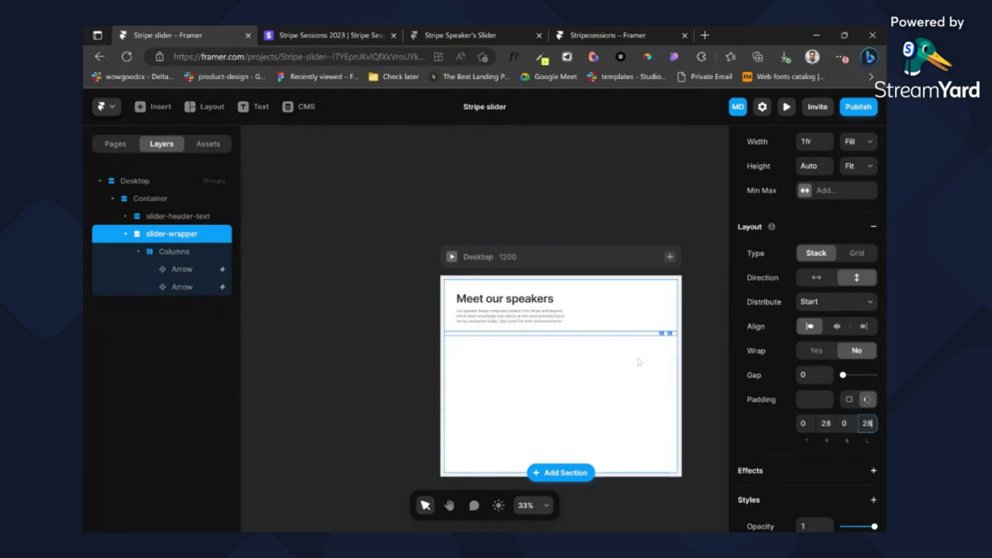
# Step: Remove the Container stack's gap between slider-header-text and slider-wrapper
pyautogui.scroll(3, 637, 359)
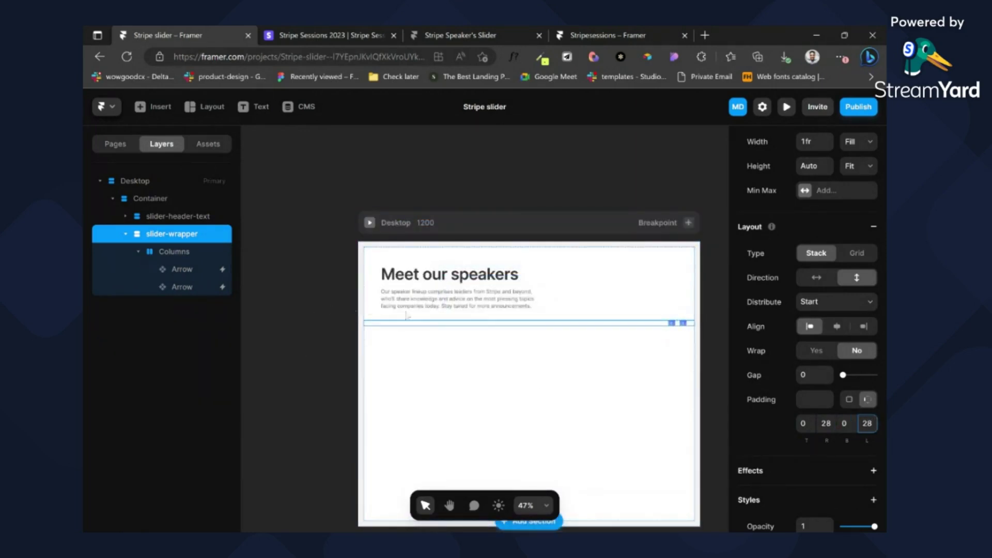
pyautogui.click(133, 199)
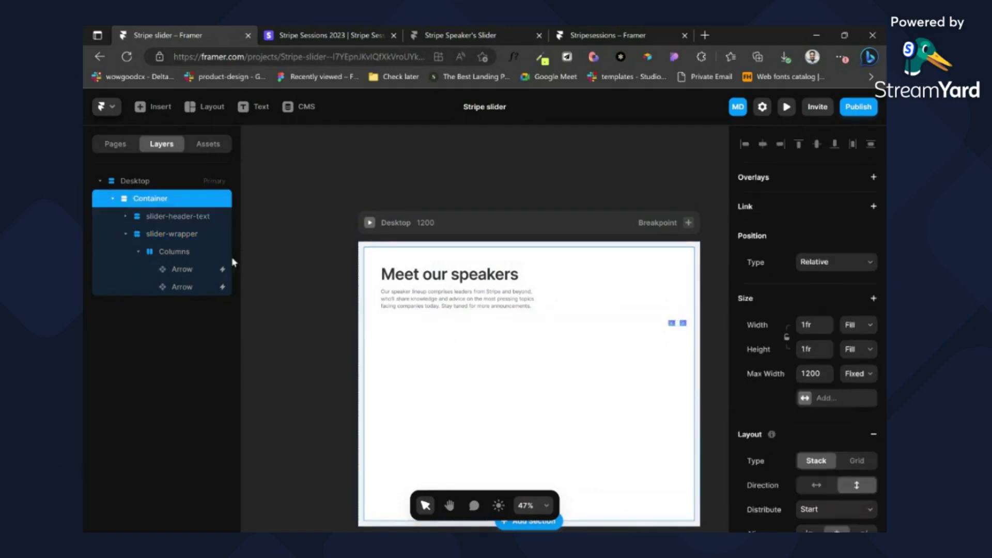
pyautogui.scroll(-4, 810, 388)
pyautogui.click(811, 399)
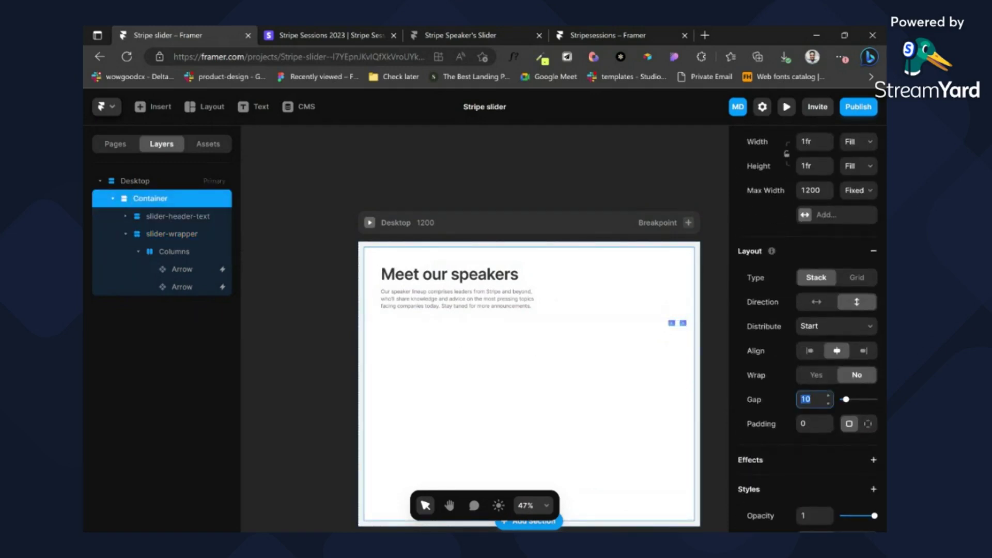
pyautogui.click(178, 216)
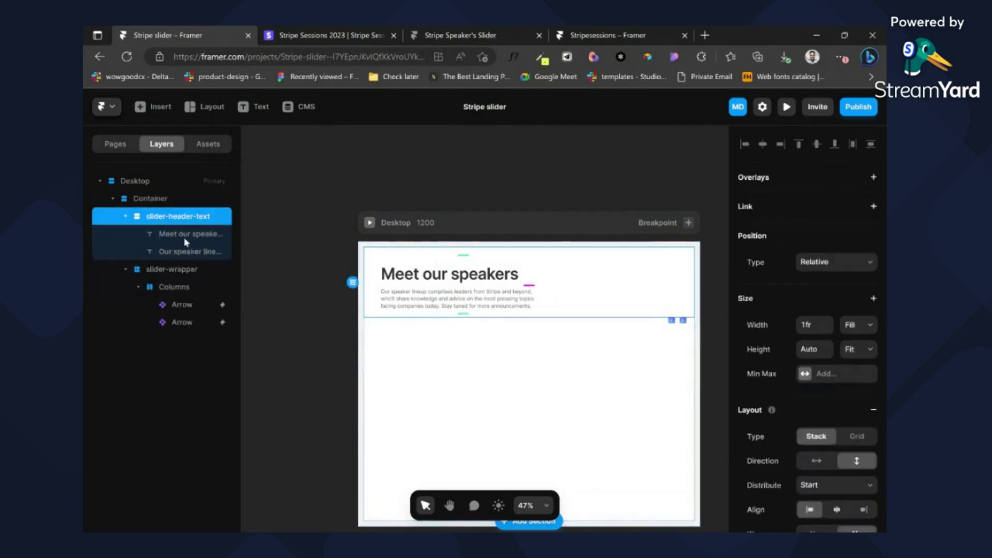
# Step: Duplicate the Columns stack inside slider-wrapper and rename the upper one "arrows"
pyautogui.click(146, 287)
pyautogui.click(137, 287)
pyautogui.hotkey('ctrl', 'd')
pyautogui.doubleClick(180, 289)
pyautogui.write('Button')
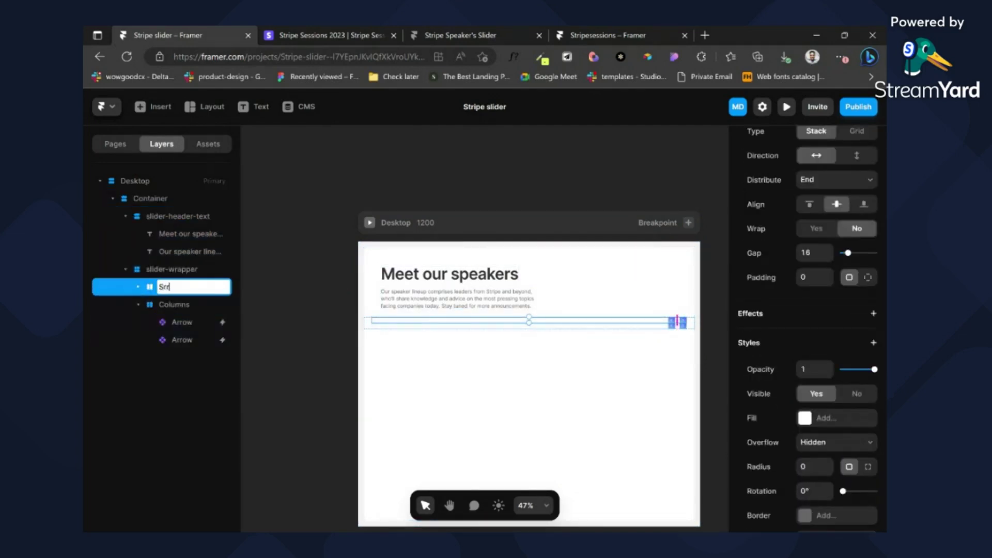
pyautogui.press('Return')
pyautogui.write('Srrows')
pyautogui.doubleClick(175, 287)
pyautogui.press('Left')
pyautogui.press('BackSpace')
pyautogui.write('a')
pyautogui.press('Return')
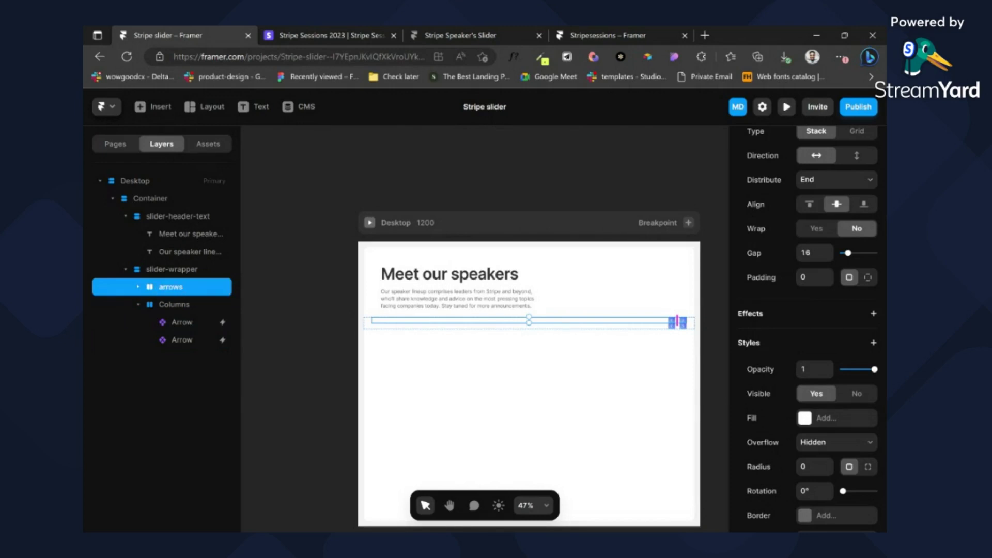
# Step: Rename the remaining Columns stack in slider-wrapper as "Slider"
pyautogui.doubleClick(186, 306)
pyautogui.write('Slid')
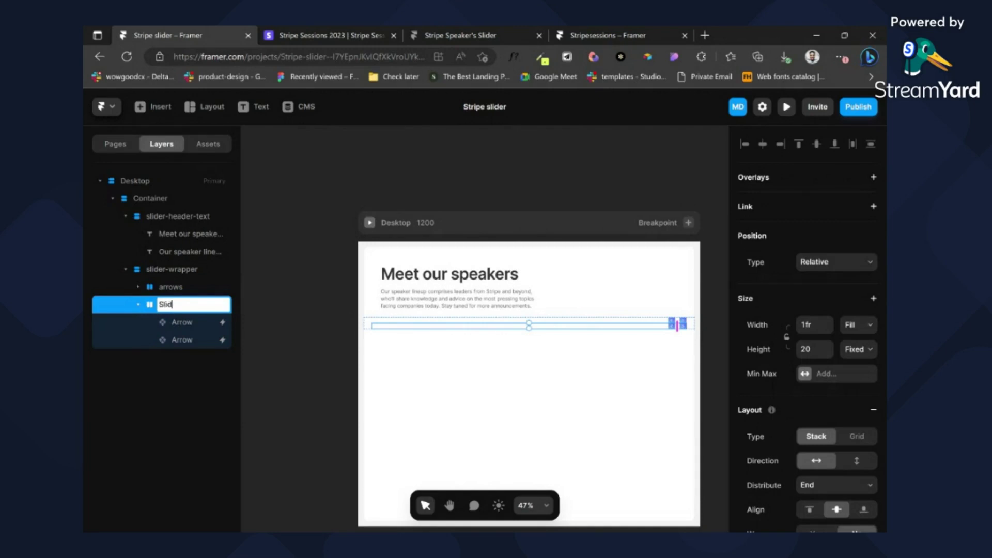
pyautogui.write('er')
pyautogui.press('Return')
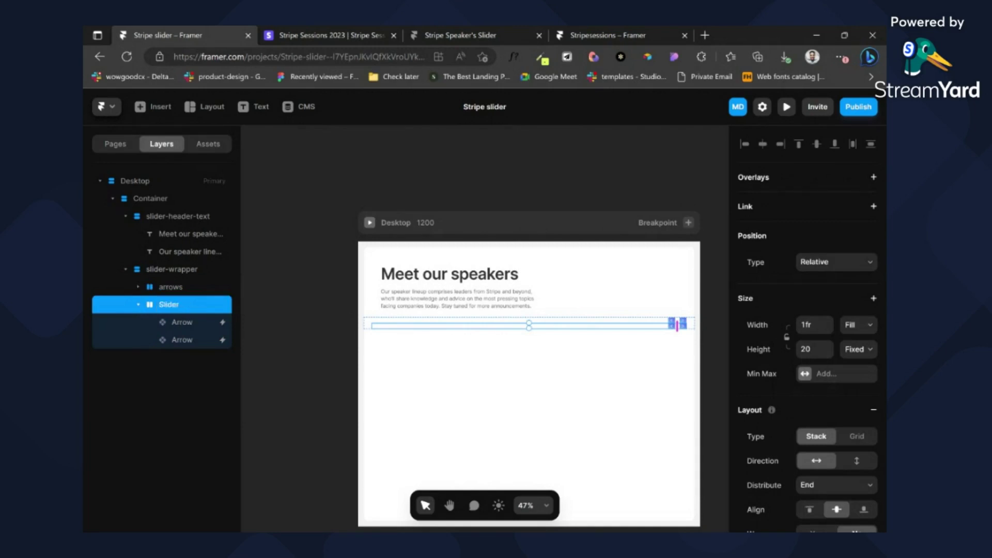
# Step: Set the Slider stack's height to Fill and delete the two duplicated arrows inside it
pyautogui.click(857, 367)
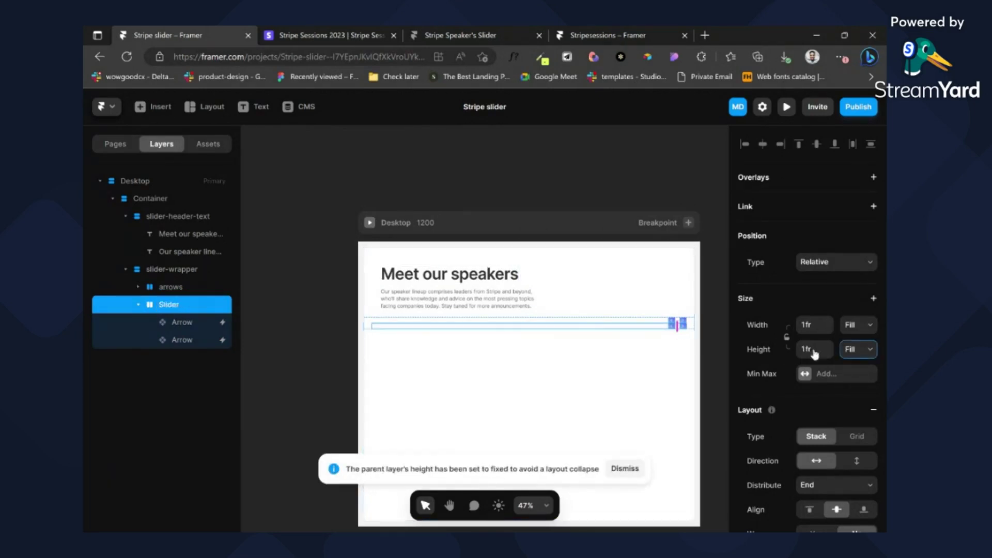
pyautogui.click(181, 322)
pyautogui.keyDown('shift'); pyautogui.click(181, 338); pyautogui.keyUp('shift')
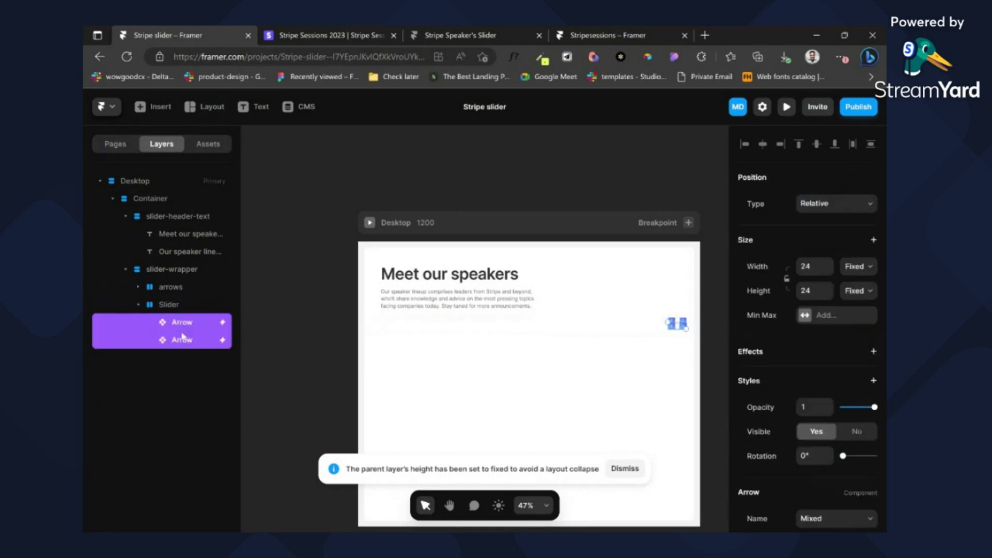
pyautogui.press('Delete')
pyautogui.click(165, 305)
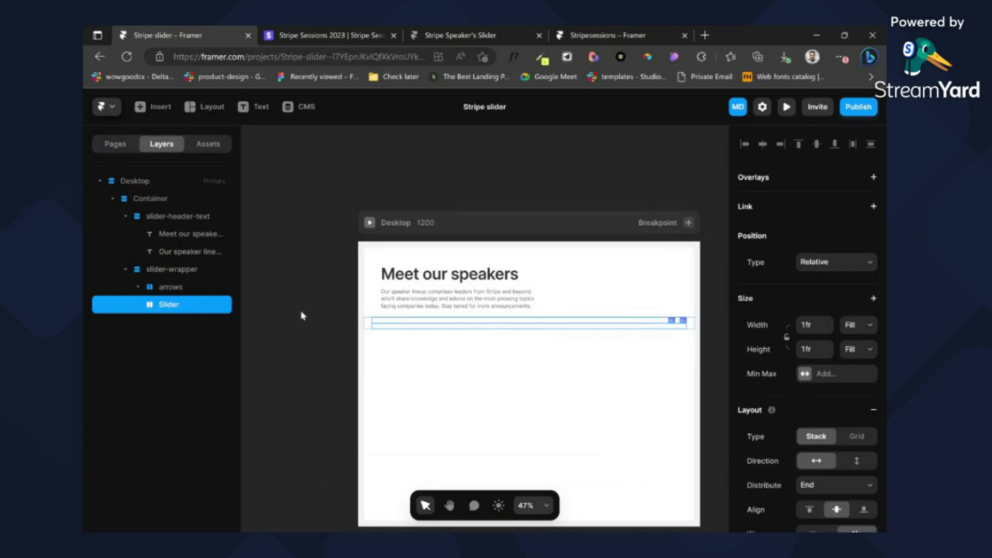
# Step: Set the height of slider-wrapper to Fill
pyautogui.click(159, 274)
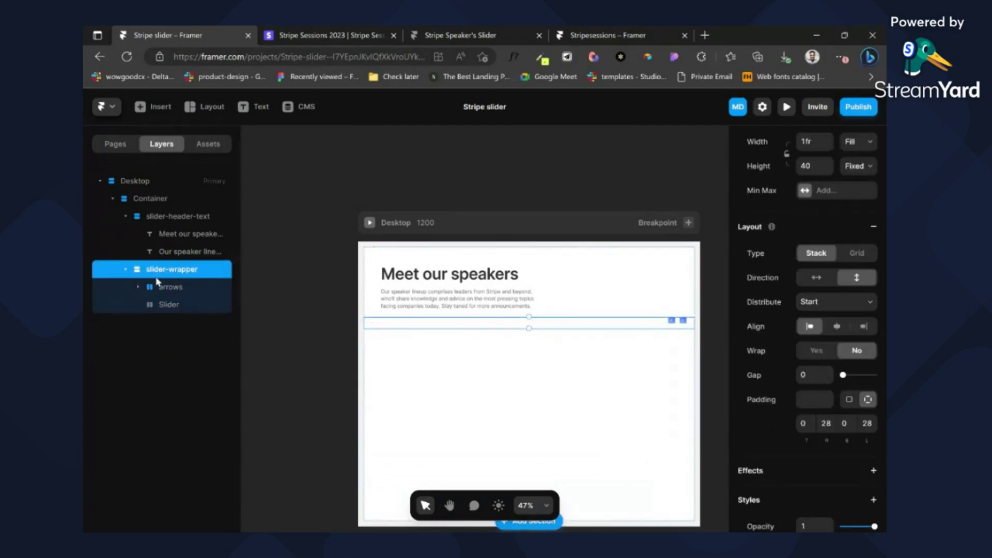
pyautogui.click(852, 173)
pyautogui.click(849, 209)
# Step: Draw a frame about 372 by 415 inside the Slider stack
pyautogui.click(654, 368)
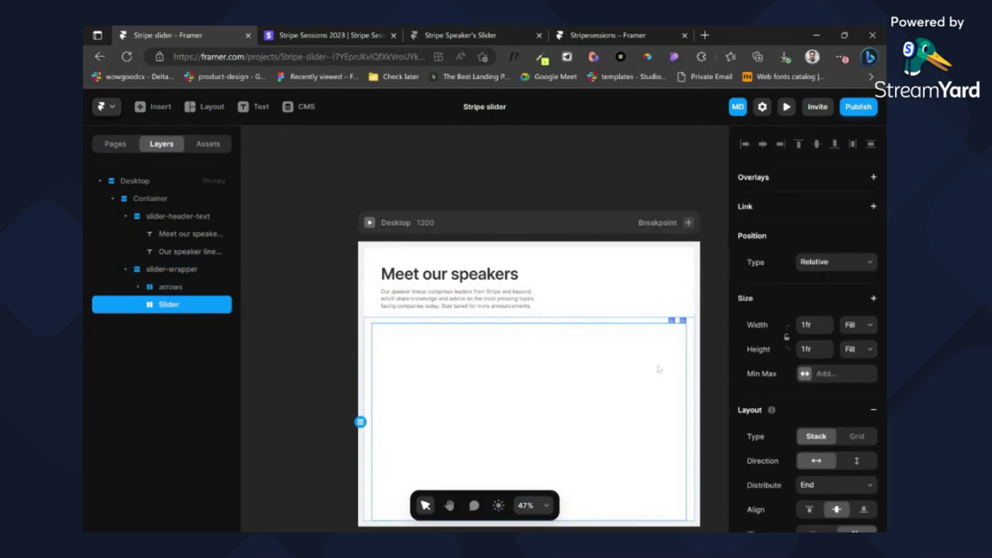
pyautogui.scroll(-2, 645, 408)
pyautogui.press('f')
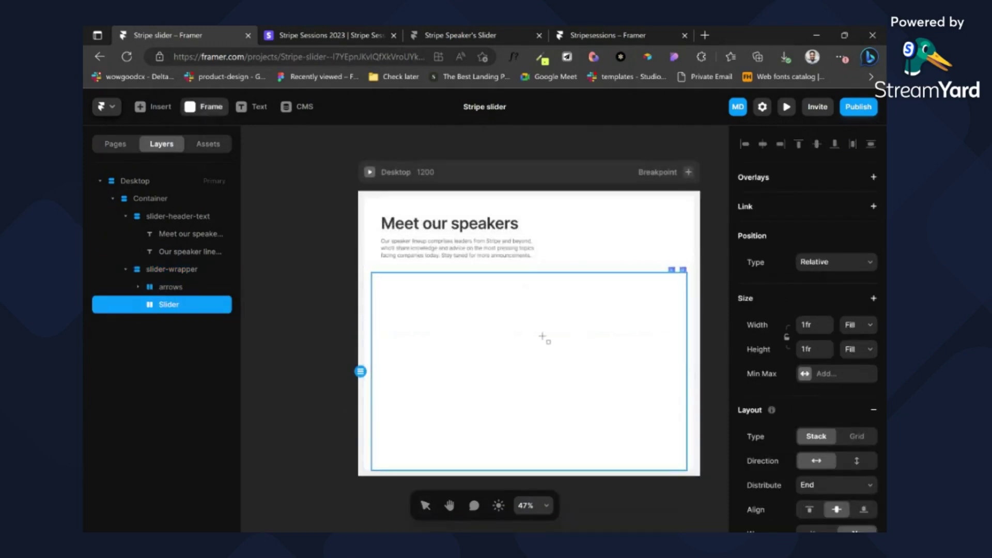
pyautogui.moveTo(460, 290); pyautogui.dragTo(566, 408)
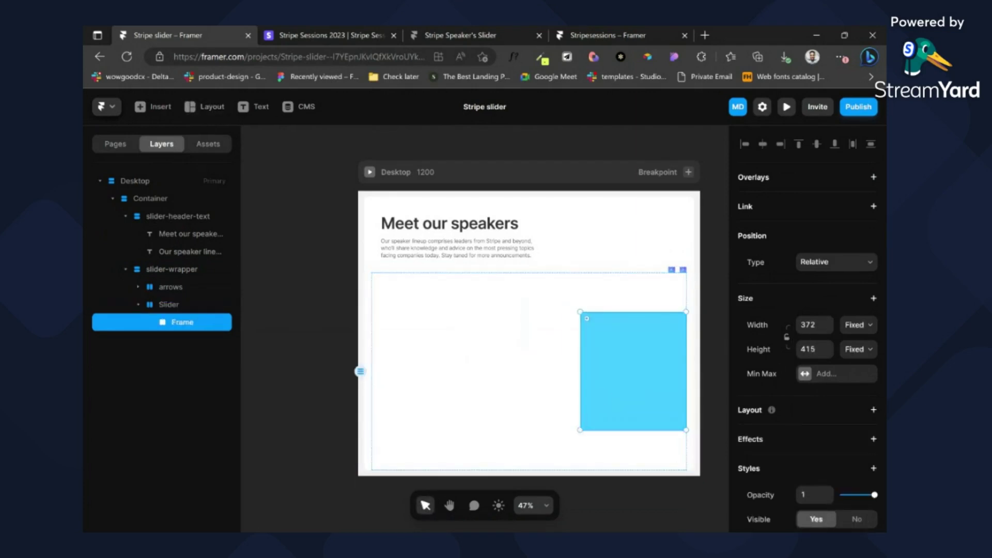
# Step: Set the Slider stack's distribution to Center
pyautogui.click(562, 325)
pyautogui.scroll(-3, 822, 289)
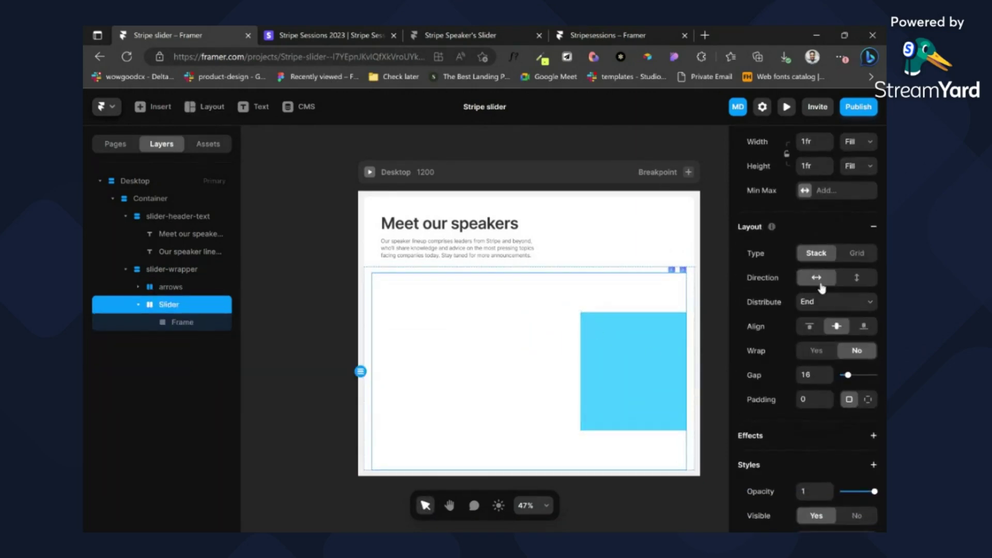
pyautogui.click(833, 321)
pyautogui.click(832, 309)
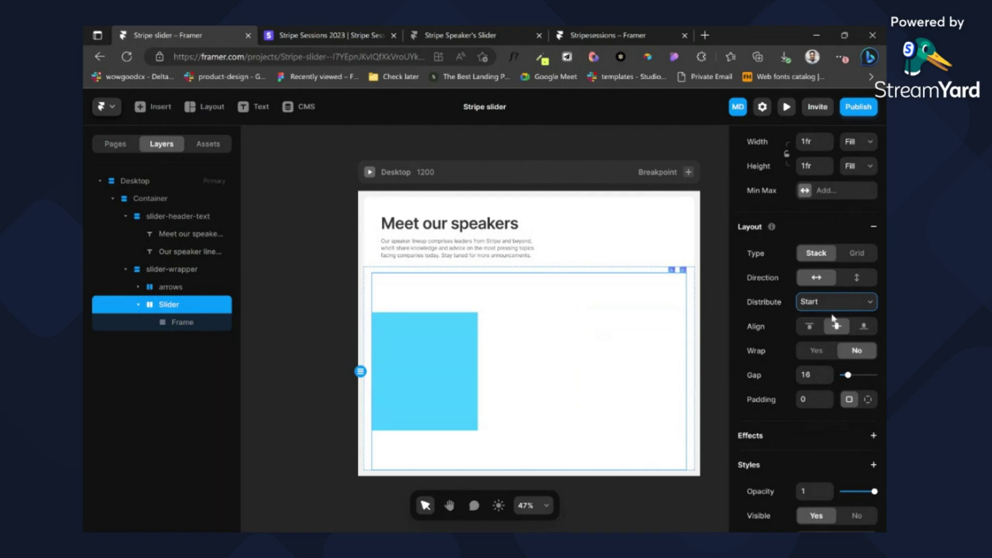
pyautogui.click(827, 329)
# Step: Set the new frame's size to 545 by 640 and check it against the Speaker-card component in the Stripesessions project
pyautogui.click(573, 341)
pyautogui.doubleClick(573, 341)
pyautogui.hotkey('ctrl', 'z')
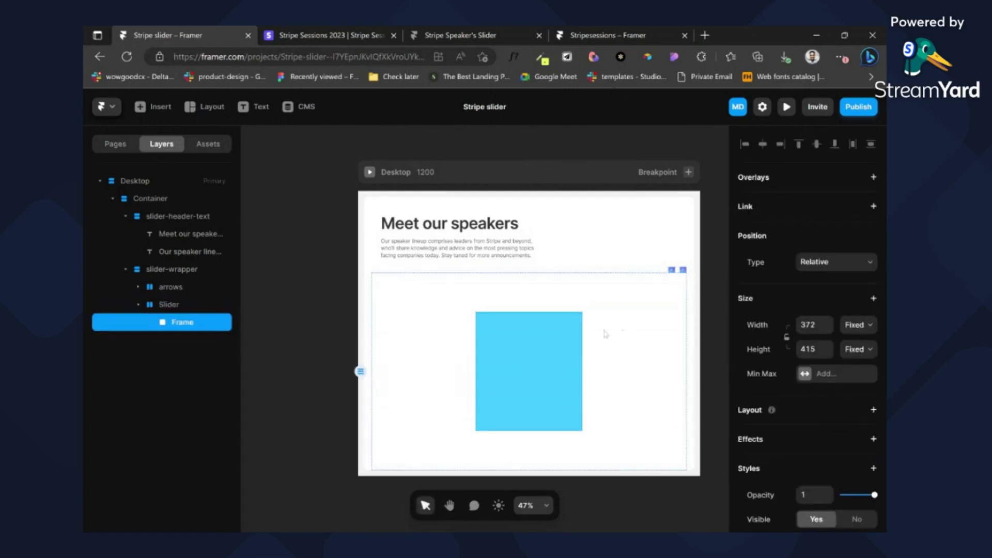
pyautogui.click(816, 324)
pyautogui.hotkey('ctrl', 'a')
pyautogui.write('545')
pyautogui.press('Return')
pyautogui.press('Tab')
pyautogui.write('6')
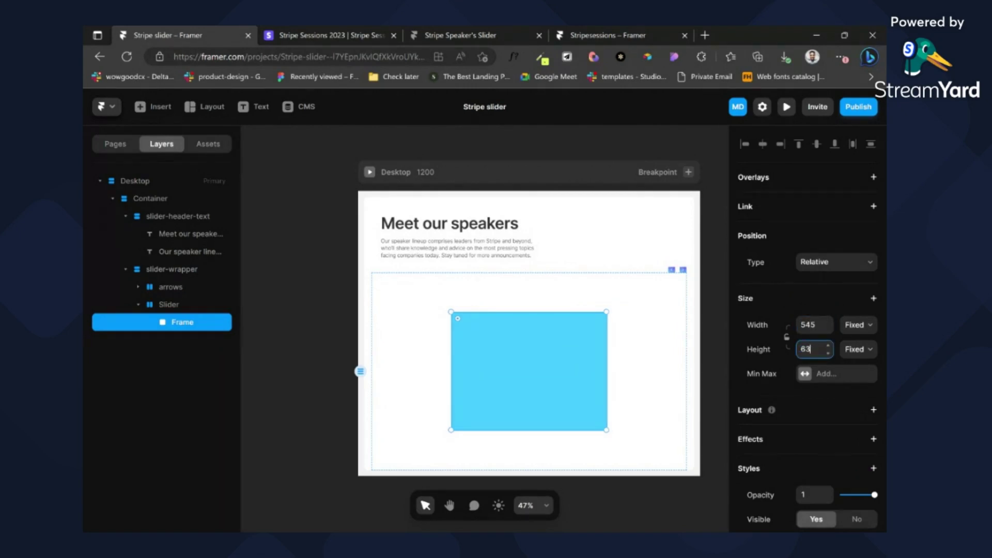
pyautogui.press('Return')
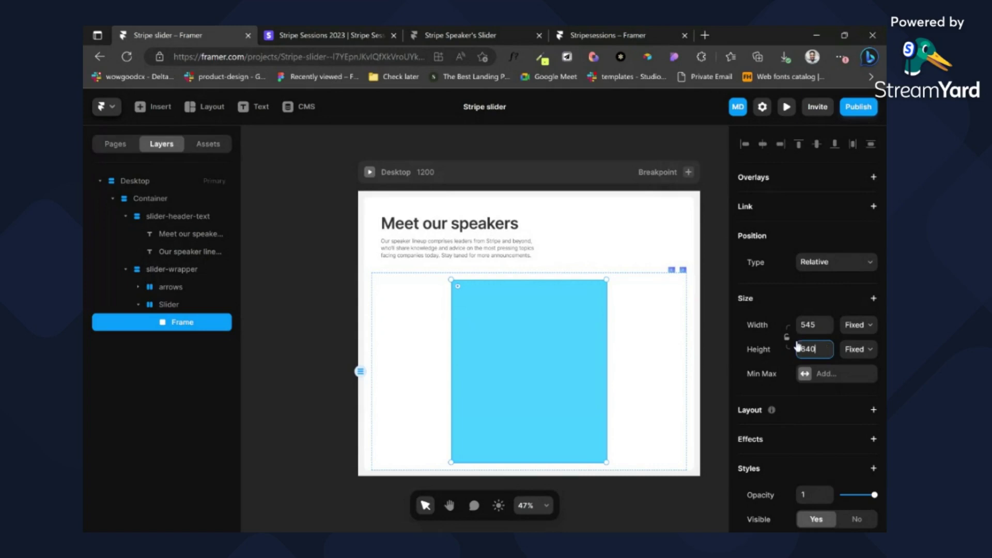
pyautogui.click(628, 34)
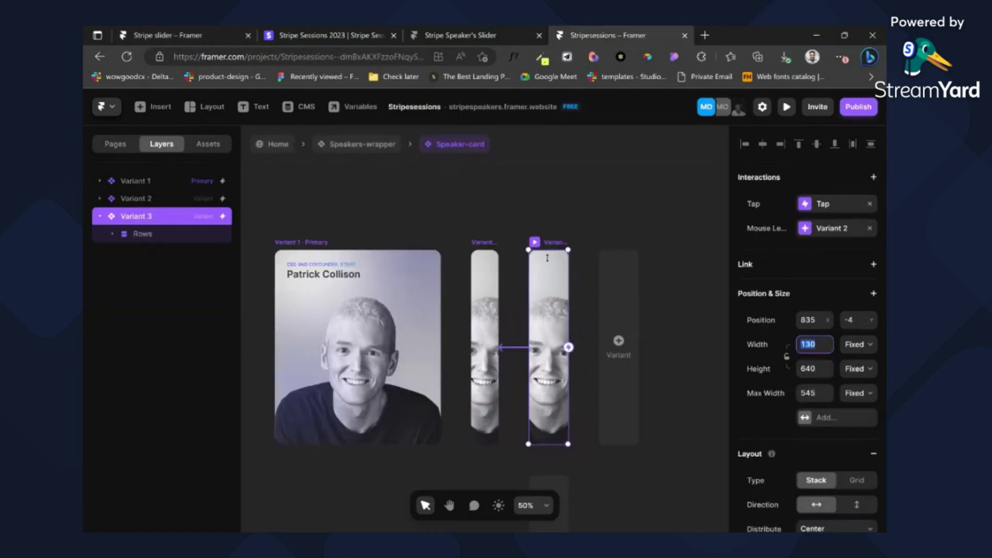
pyautogui.click(311, 249)
pyautogui.click(210, 36)
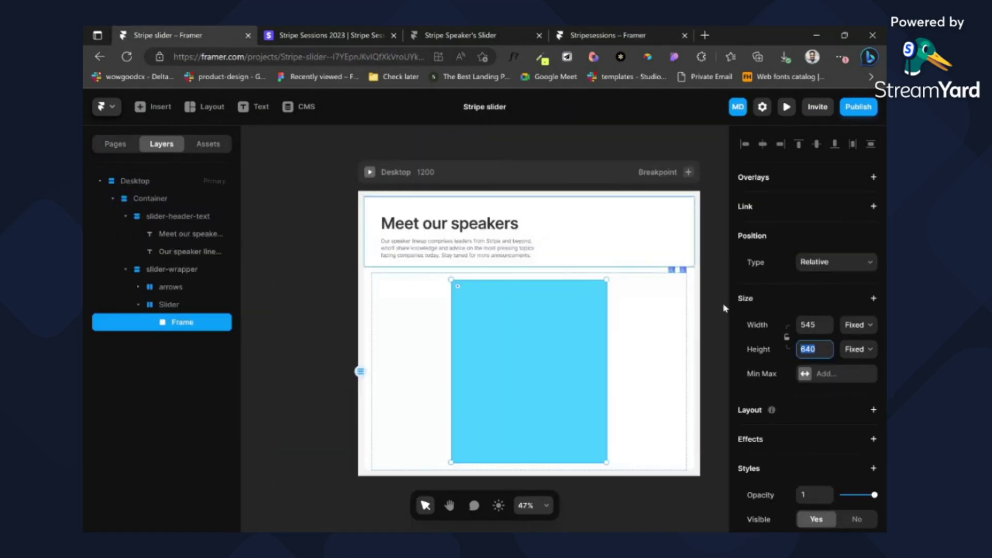
# Step: Set the card frame's corner radius to 16 and remove its fill
pyautogui.scroll(-5, 765, 311)
pyautogui.click(811, 348)
pyautogui.write('16')
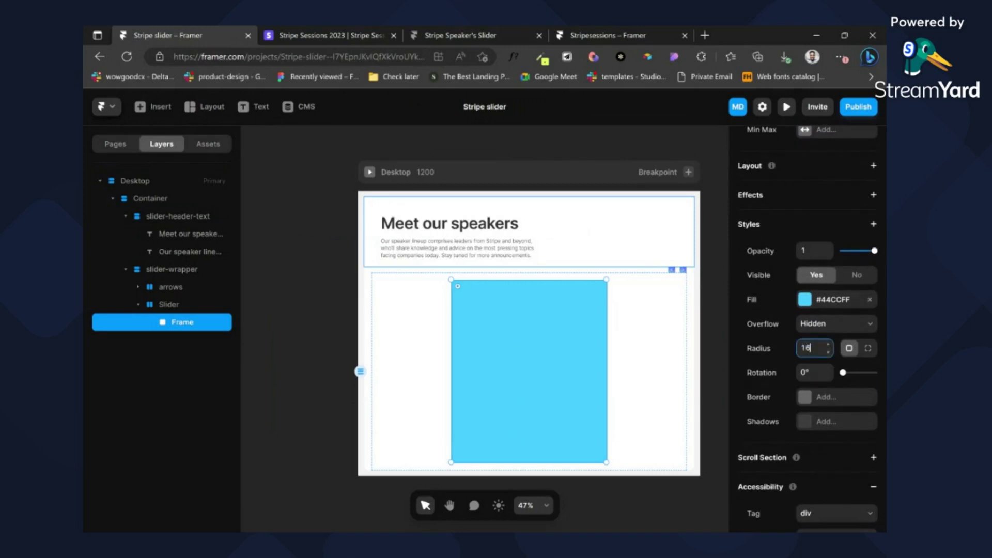
pyautogui.press('Return')
pyautogui.click(871, 301)
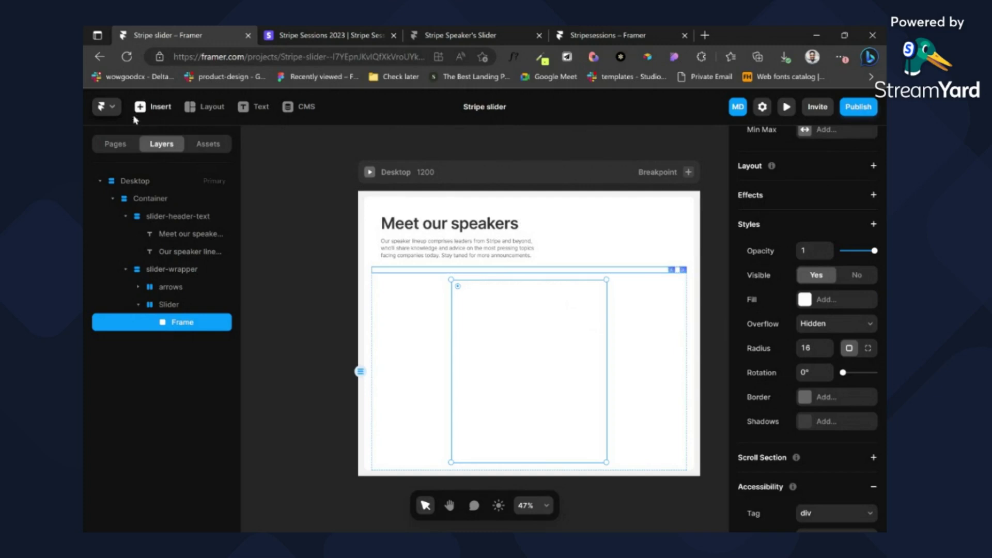
pyautogui.click(196, 319)
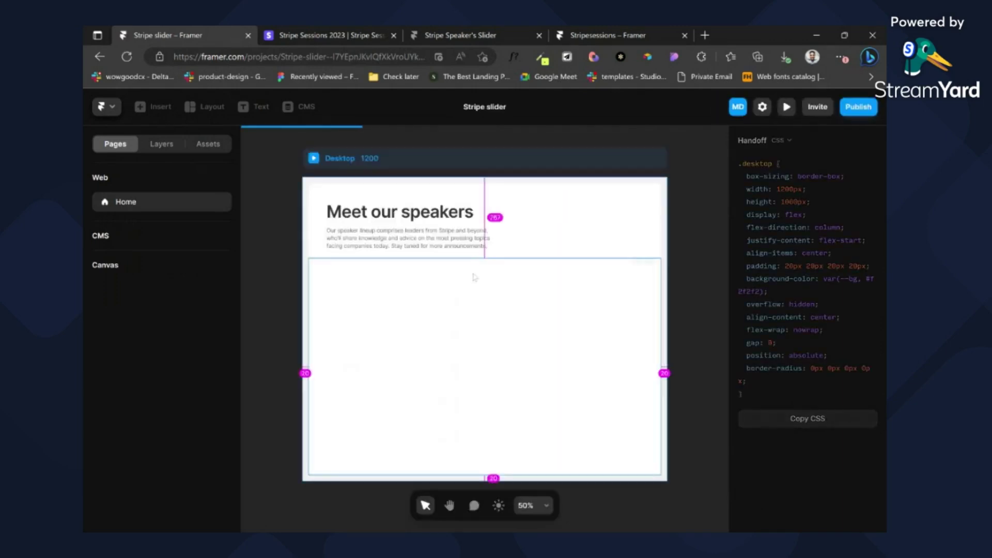
# Step: Draw a smaller frame about 258 by 158 inside the upper part of the card frame
pyautogui.click(481, 350)
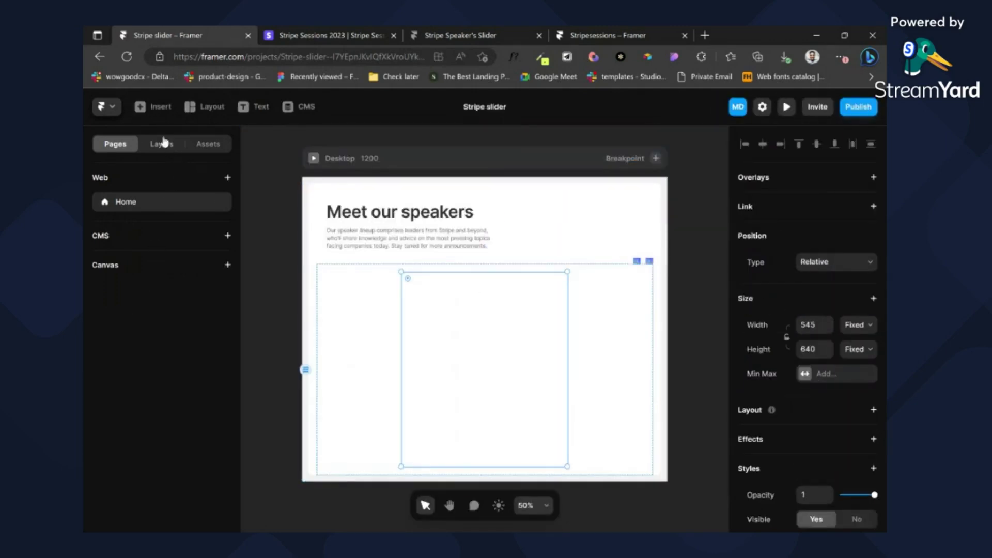
pyautogui.click(151, 107)
pyautogui.click(496, 243)
pyautogui.click(529, 301)
pyautogui.press('f')
pyautogui.moveTo(433, 285); pyautogui.dragTo(510, 335)
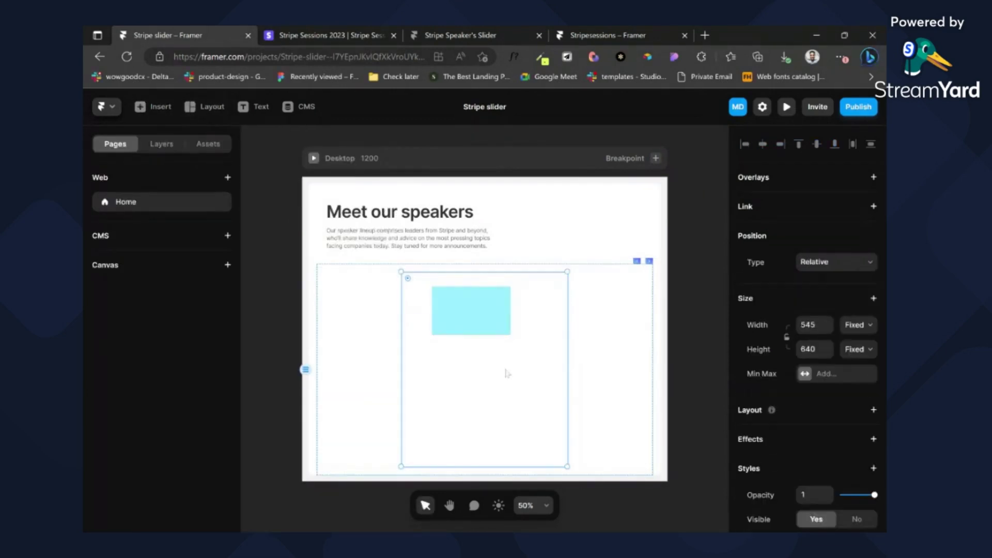
# Step: Rename the outer card frame as "speaker-card"
pyautogui.click(160, 145)
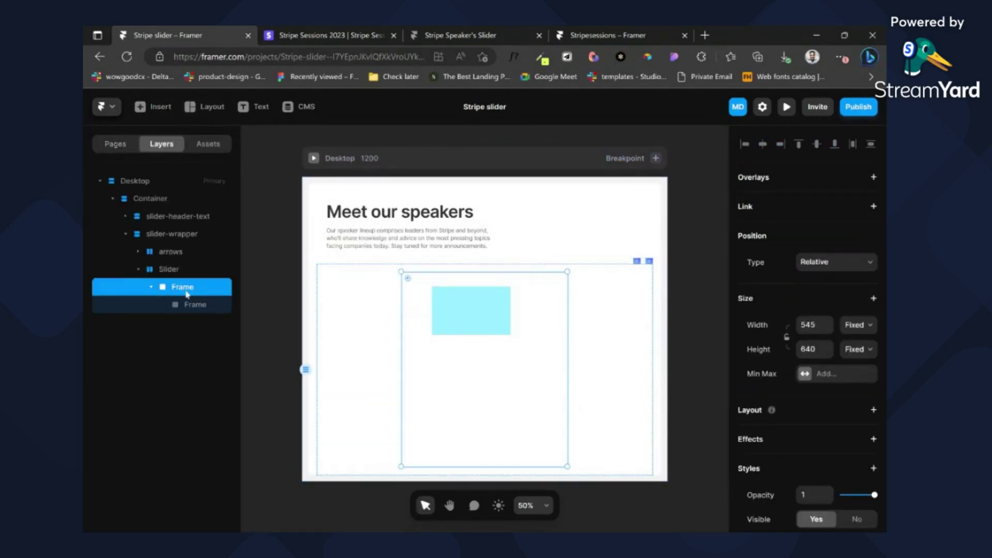
pyautogui.doubleClick(187, 293)
pyautogui.write('speaker-card')
pyautogui.press('Return')
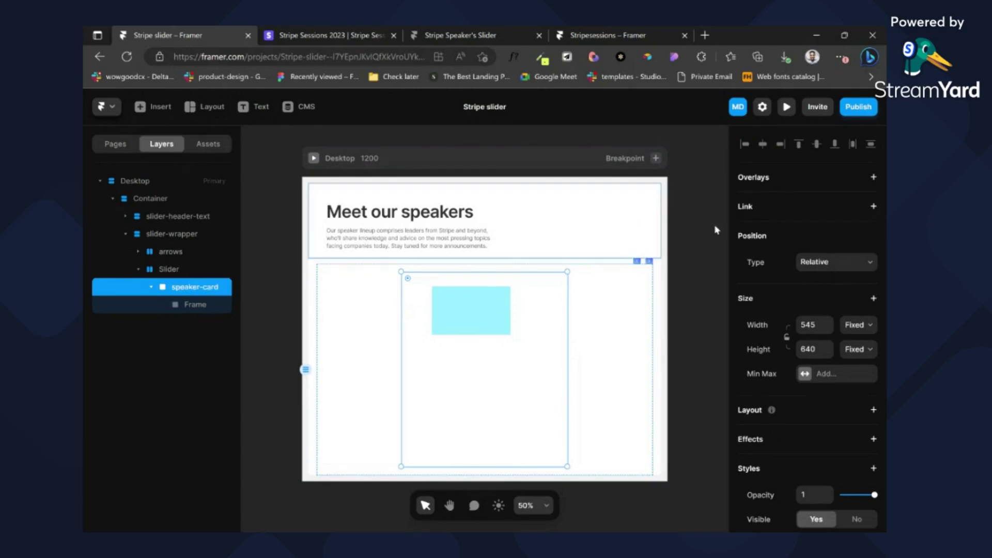
# Step: Rename the small frame inside speaker-card as "speaker-image"
pyautogui.click(465, 316)
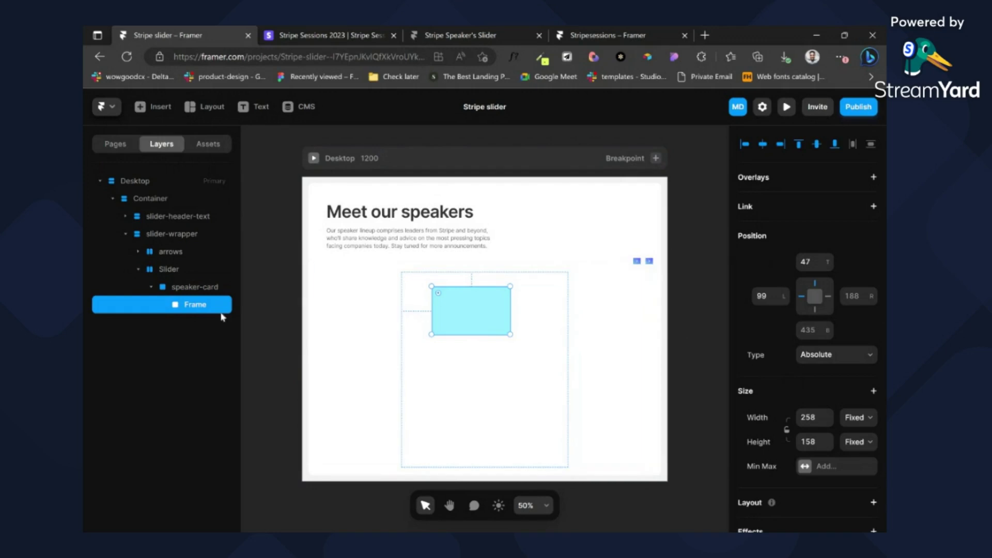
pyautogui.doubleClick(203, 310)
pyautogui.write('sp')
pyautogui.write('eaker-image')
pyautogui.press('Return')
# Step: Turn speaker-card into a vertical stack with its distribution set to Start
pyautogui.click(179, 288)
pyautogui.click(874, 410)
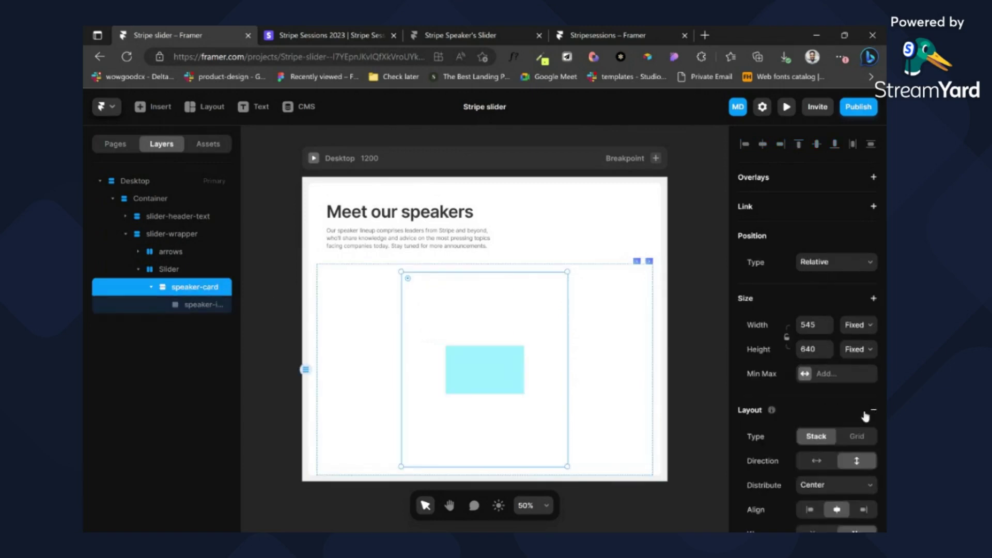
pyautogui.click(505, 364)
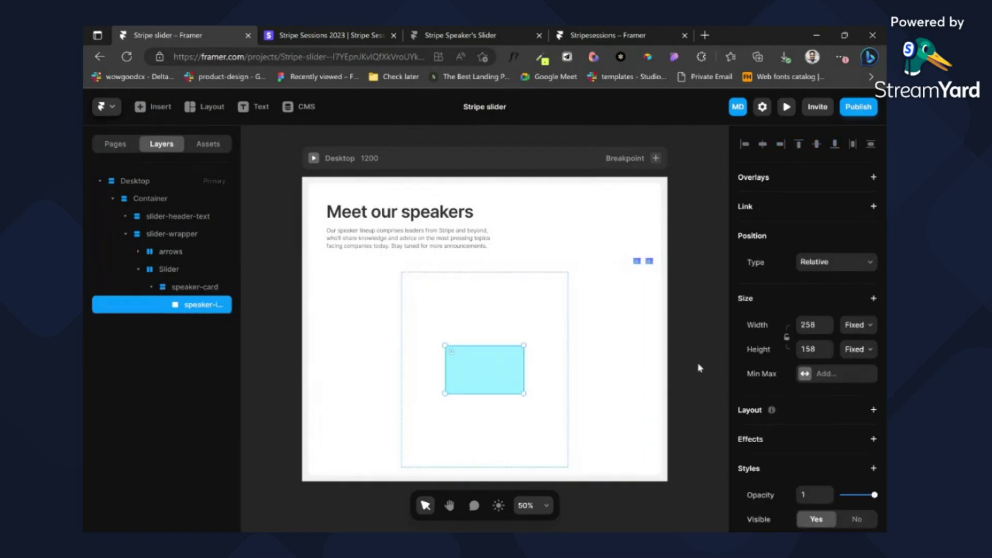
pyautogui.click(487, 321)
pyautogui.click(817, 488)
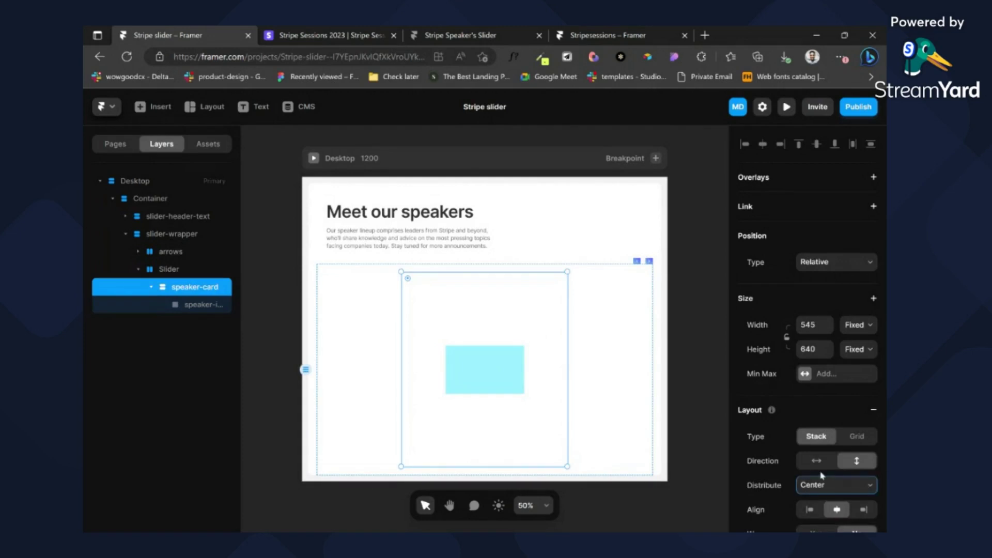
pyautogui.click(823, 429)
# Step: Set speaker-image's position type to Absolute and centre it horizontally and vertically in speaker-card
pyautogui.click(502, 309)
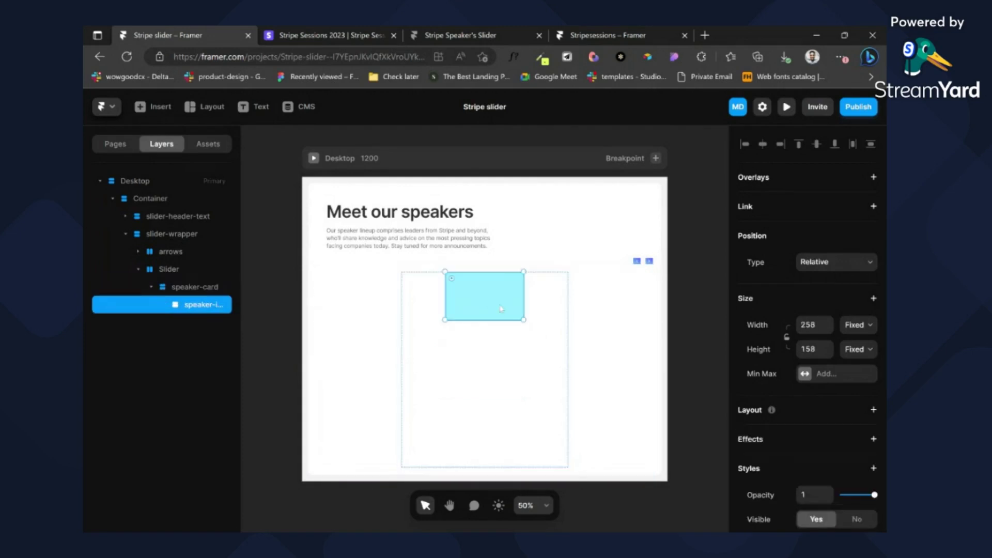
pyautogui.click(833, 259)
pyautogui.click(825, 282)
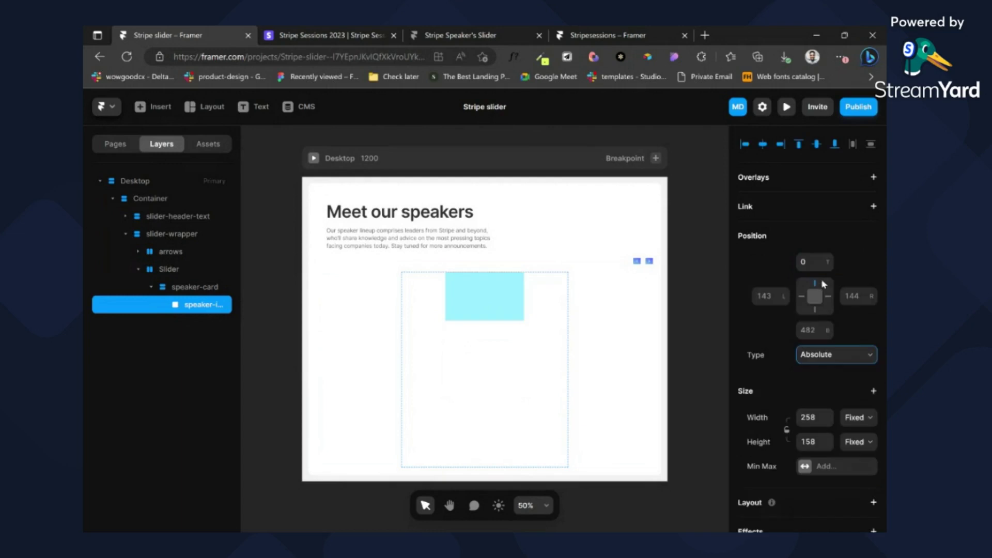
pyautogui.click(763, 145)
pyautogui.click(816, 145)
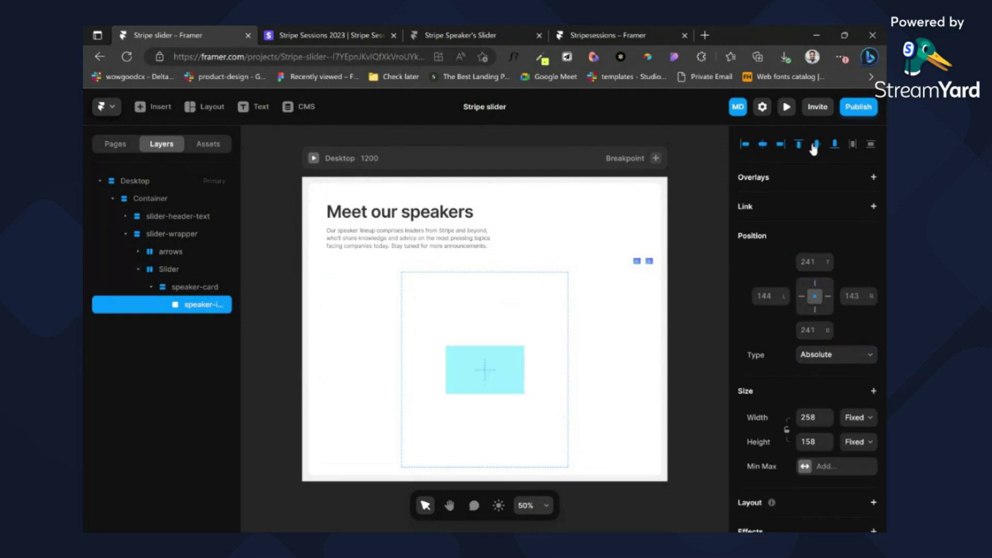
# Step: Set speaker-image's width to 545 and its height to a relative 100%
pyautogui.click(811, 418)
pyautogui.write('545')
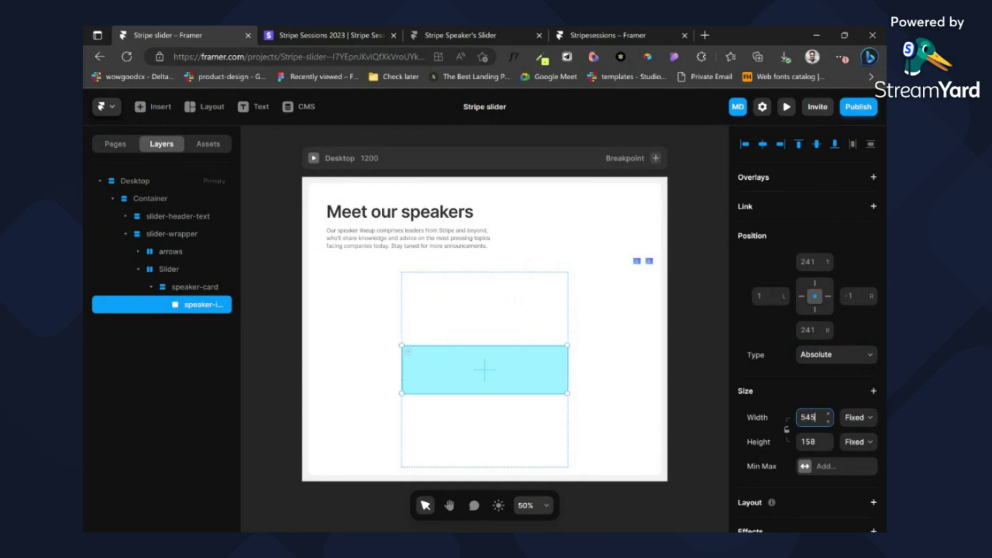
pyautogui.press('Tab')
pyautogui.press('Tab')
pyautogui.click(857, 468)
pyautogui.click(831, 443)
pyautogui.write('100%')
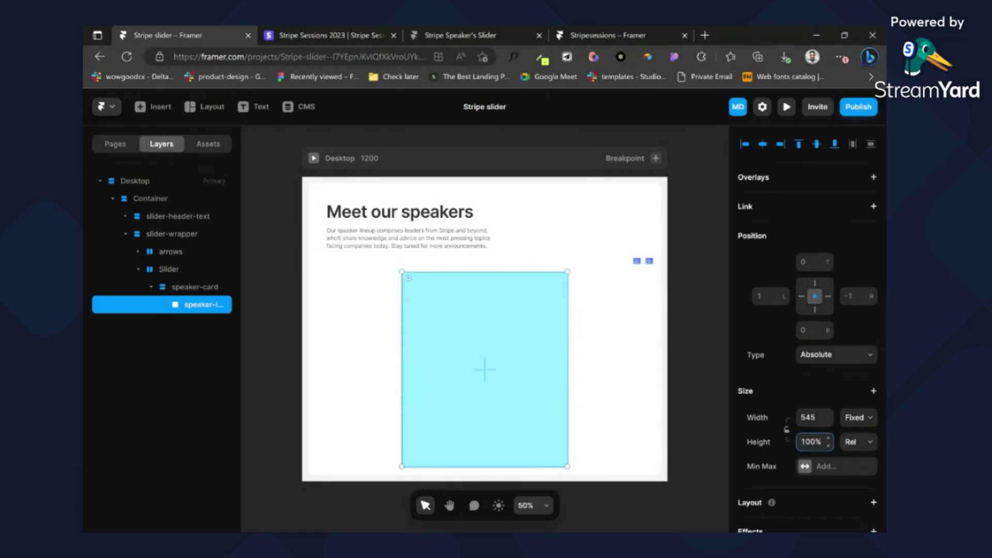
# Step: Change speaker-image's fill to an image and load Speaker-Sam.jpg
pyautogui.scroll(-4, 833, 409)
pyautogui.click(870, 453)
pyautogui.click(833, 454)
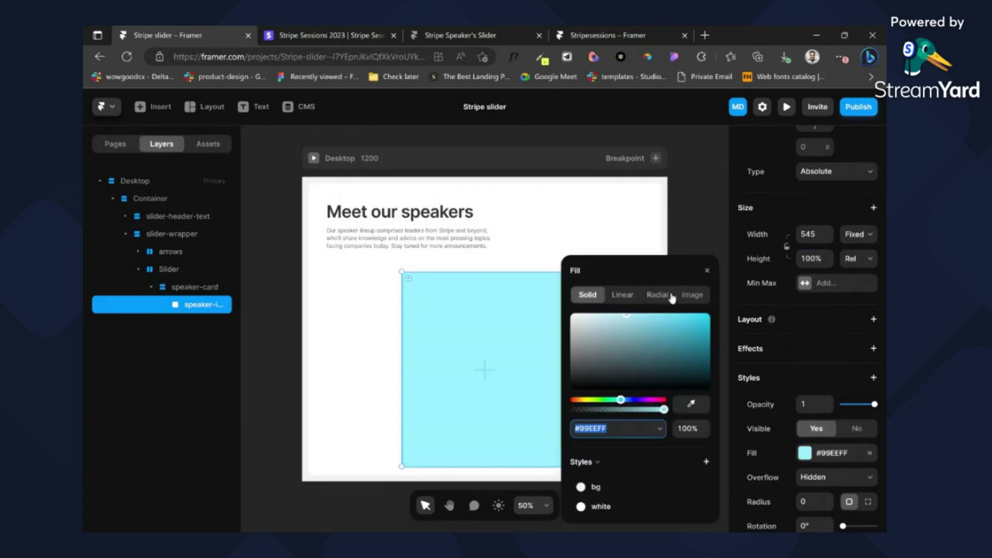
pyautogui.click(692, 294)
pyautogui.click(638, 356)
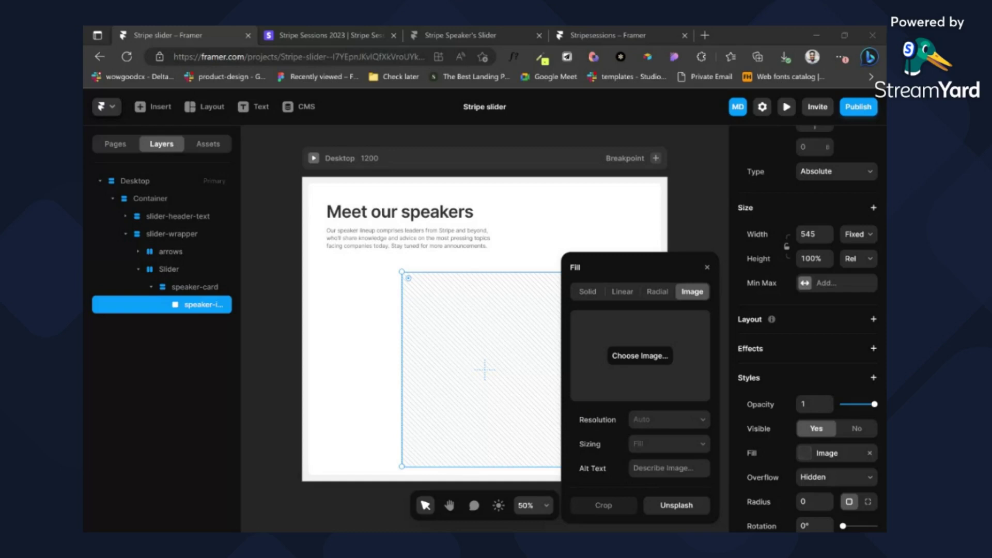
pyautogui.press('Return')
pyautogui.scroll(-2, 508, 231)
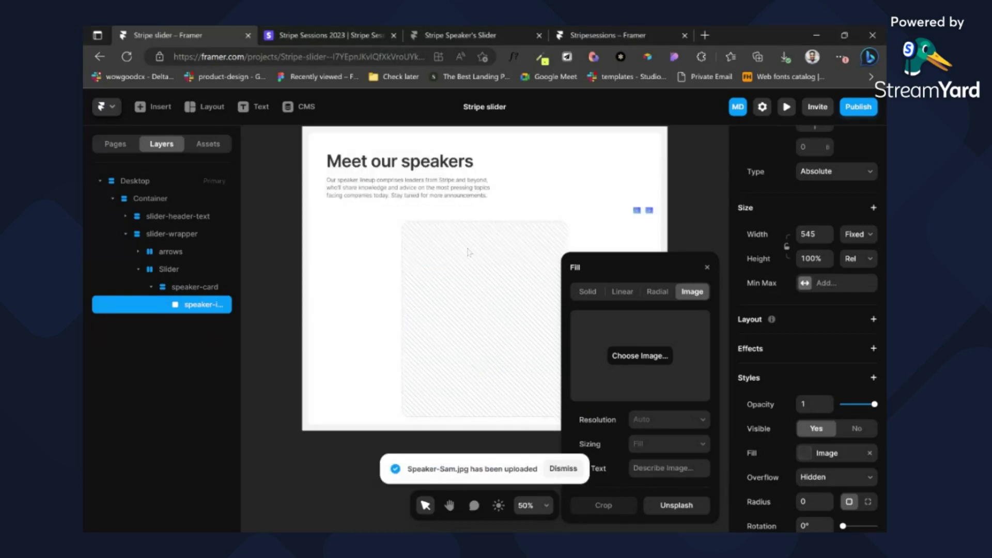
pyautogui.click(686, 224)
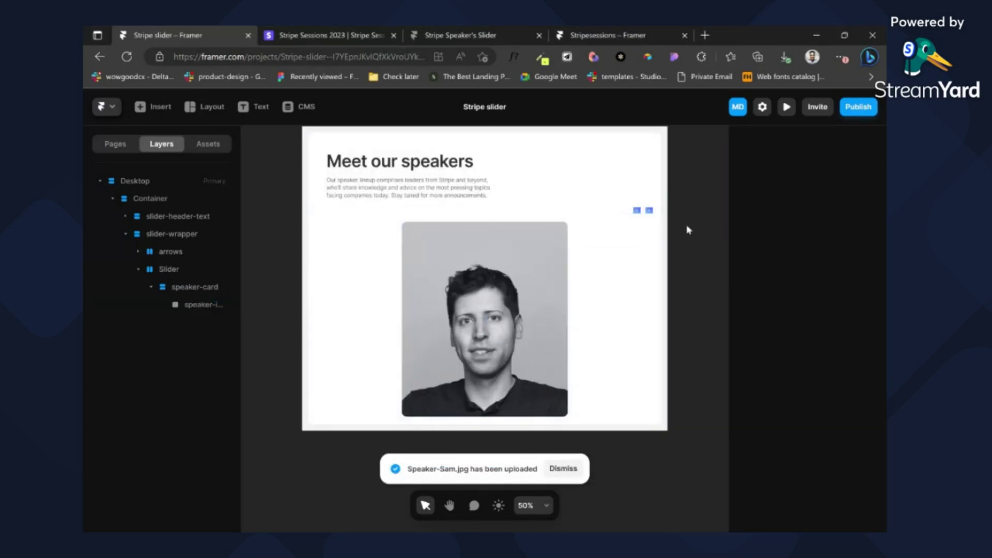
# Step: Lock the speaker-image layer
pyautogui.scroll(-2, 687, 225)
pyautogui.click(188, 309)
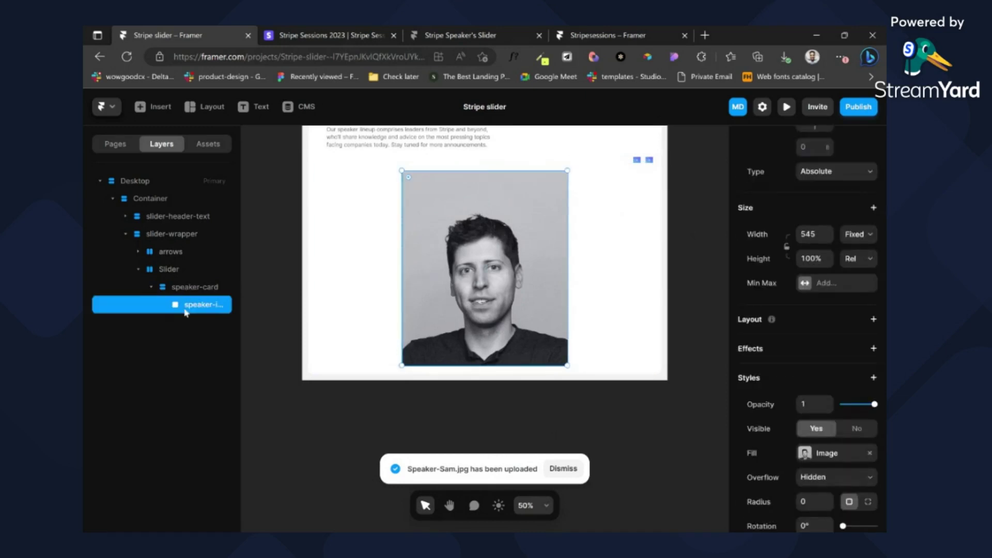
pyautogui.hotkey('ctrl', 'l')
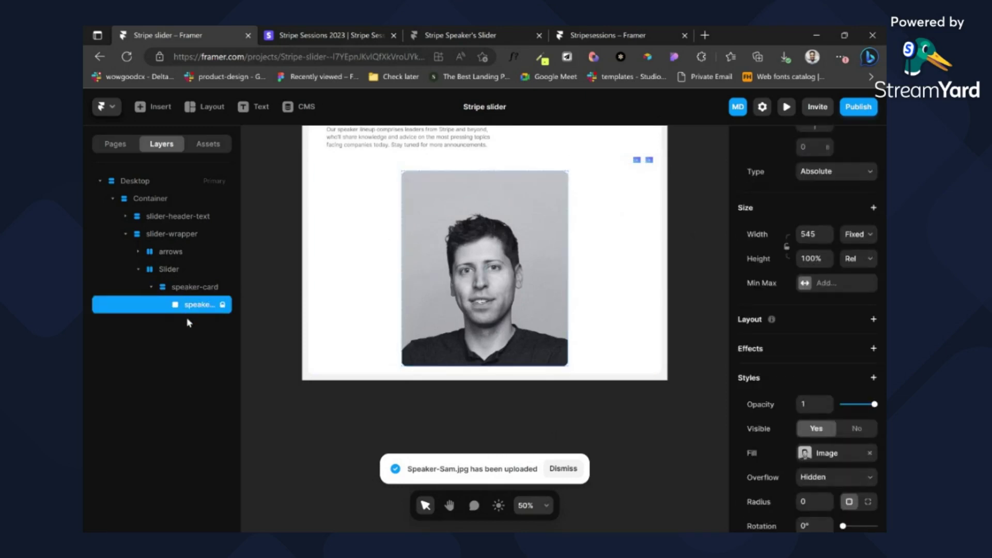
# Step: Draw a frame about 262 by 86 inside speaker-card, over the upper part of the photo
pyautogui.click(454, 214)
pyautogui.press('f')
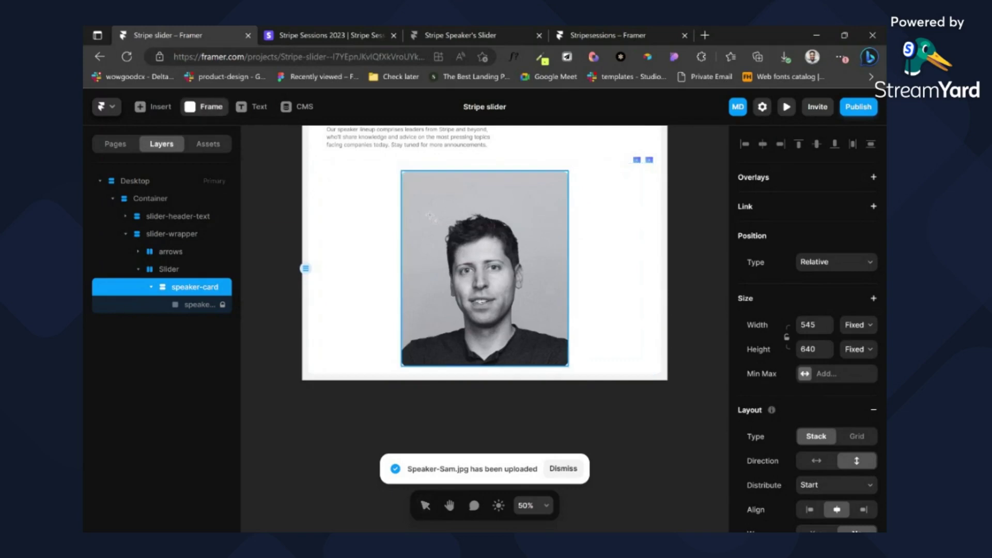
pyautogui.moveTo(445, 171); pyautogui.dragTo(524, 196)
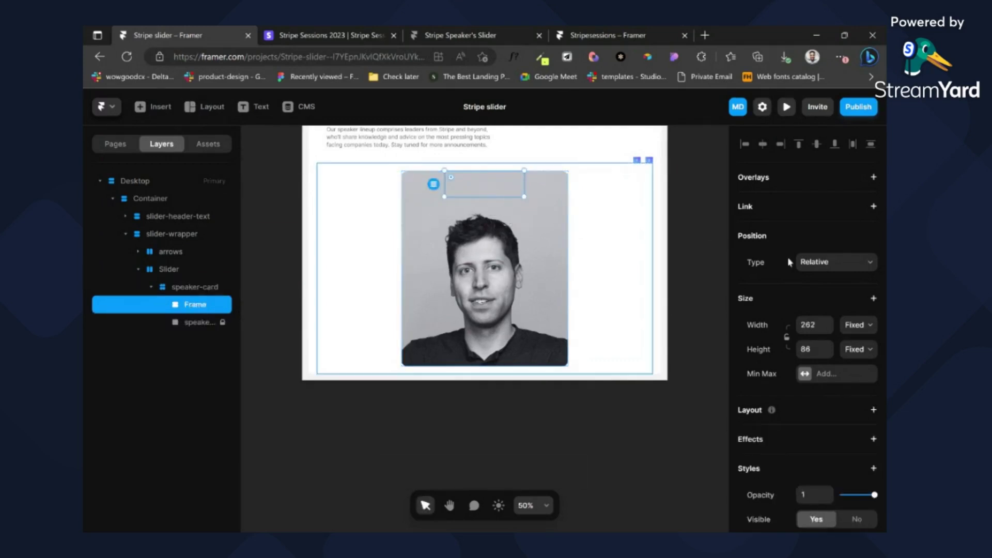
# Step: Rename the new frame Speaker-info and set its width to Fill
pyautogui.doubleClick(195, 305)
pyautogui.write('Speaker-')
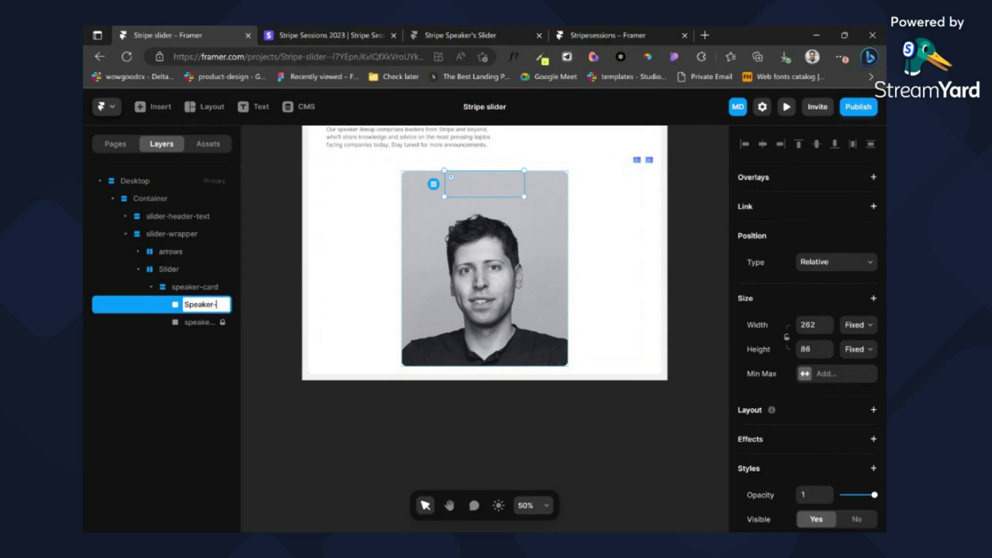
pyautogui.write('info')
pyautogui.press('Return')
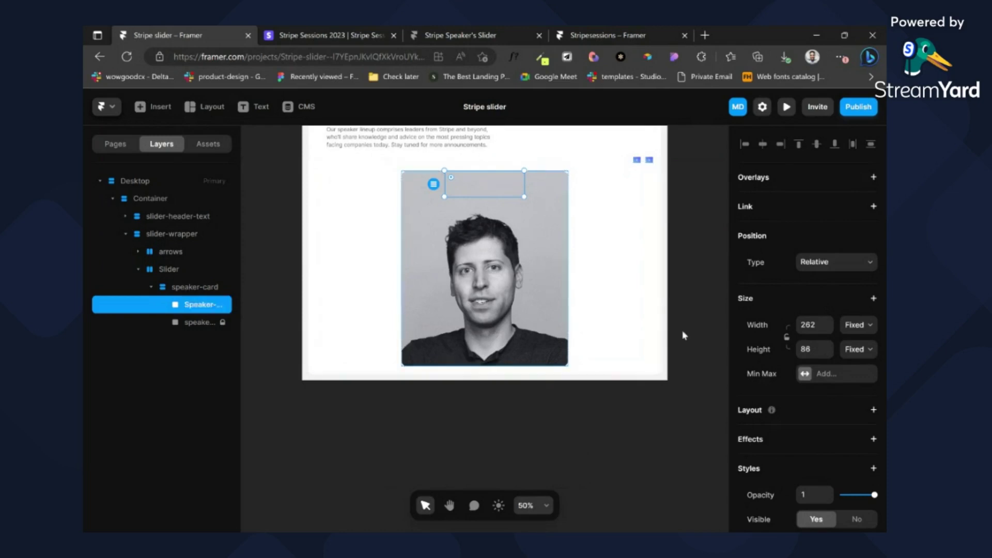
pyautogui.click(859, 342)
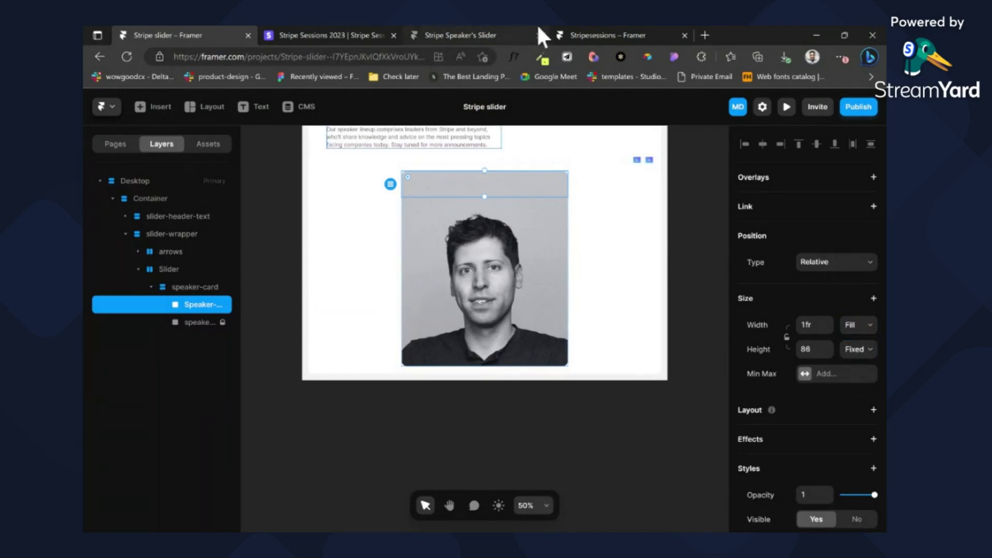
# Step: Examine the live Stripe Sessions speaker card and the title and name text settings of Speaker-card in the Stripesessions project
pyautogui.click(328, 30)
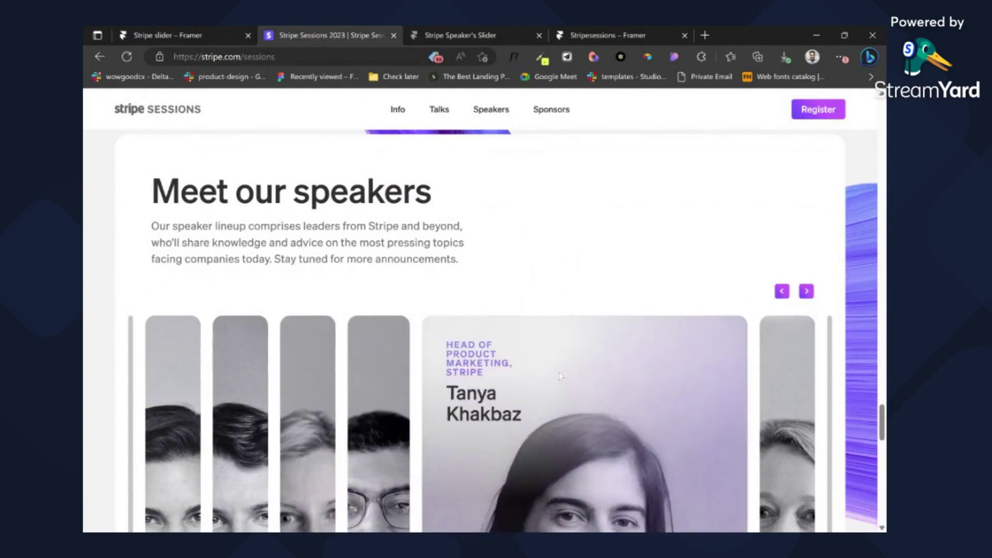
pyautogui.click(559, 30)
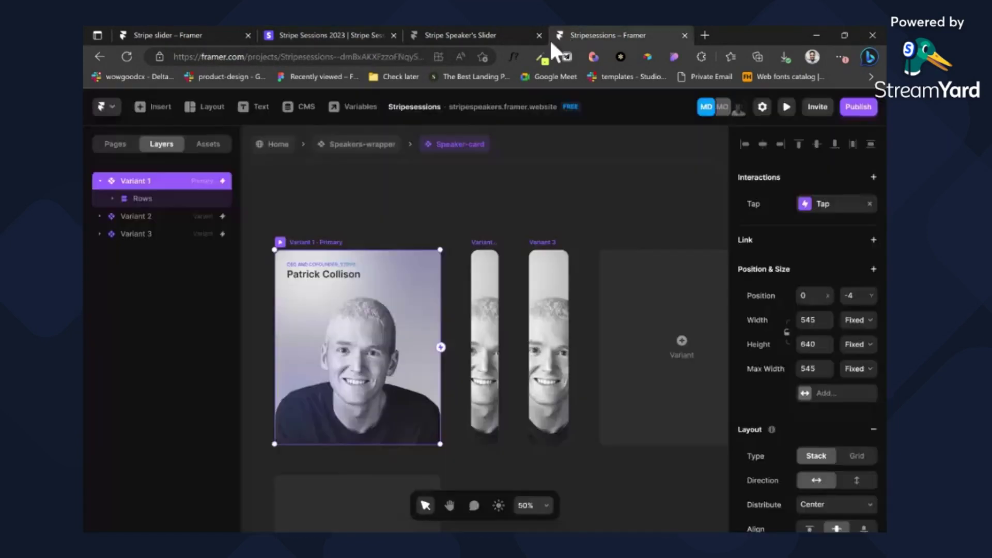
pyautogui.keyDown('ctrl'); pyautogui.click(320, 265); pyautogui.keyUp('ctrl')
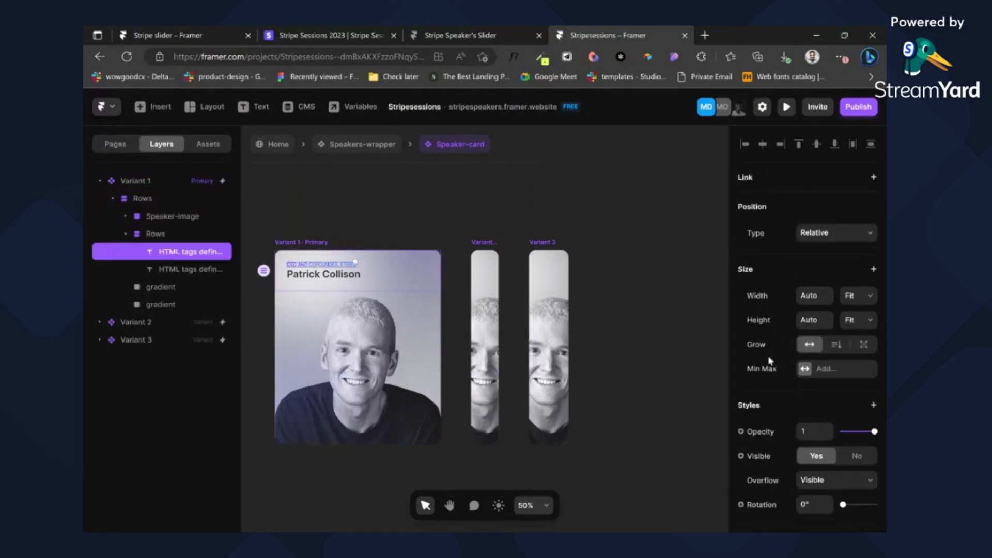
pyautogui.scroll(-4, 799, 405)
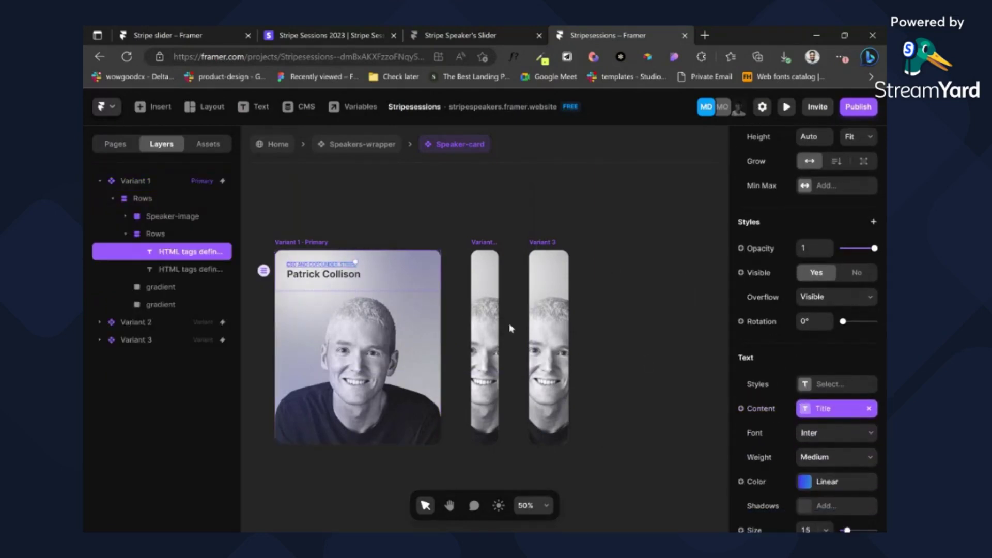
pyautogui.click(323, 274)
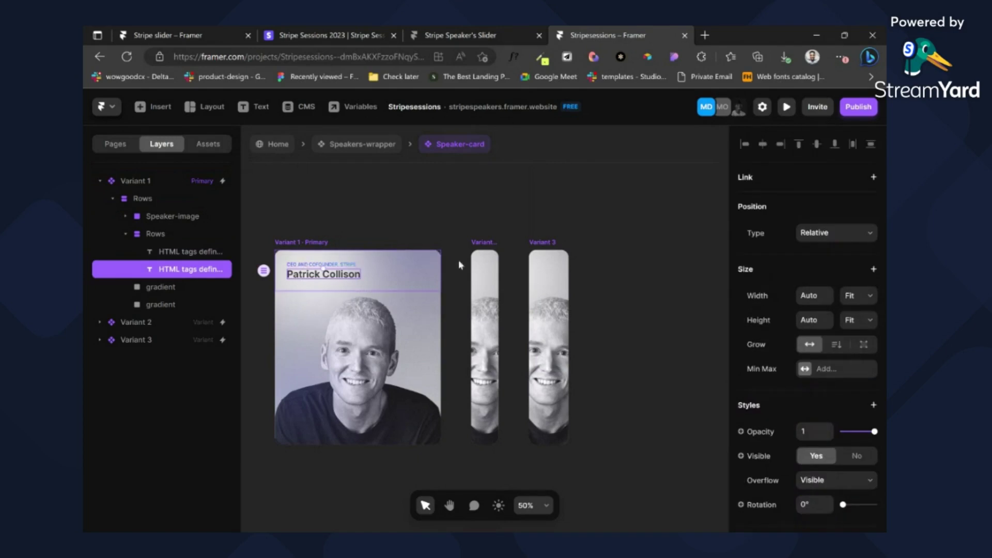
pyautogui.scroll(-5, 868, 346)
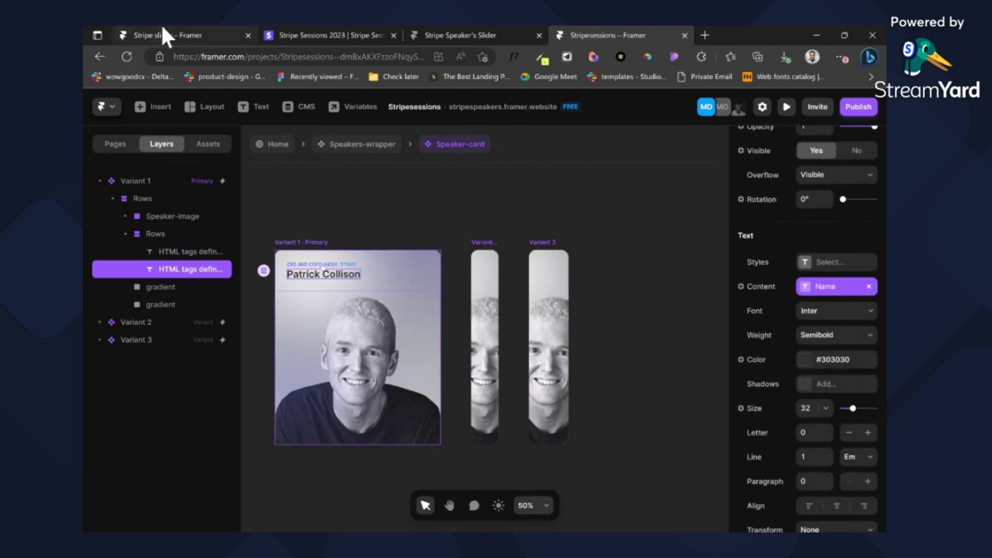
# Step: In the Stripe slider project, add the text "Sam Altman" inside Speaker-info and check it against his card on the published slider
pyautogui.click(163, 31)
pyautogui.press('t')
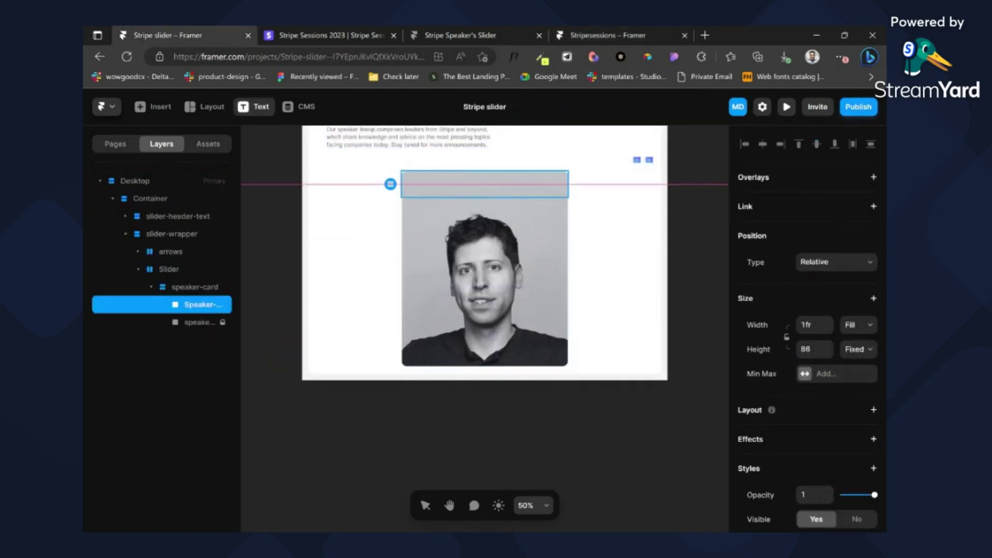
pyautogui.click(432, 186)
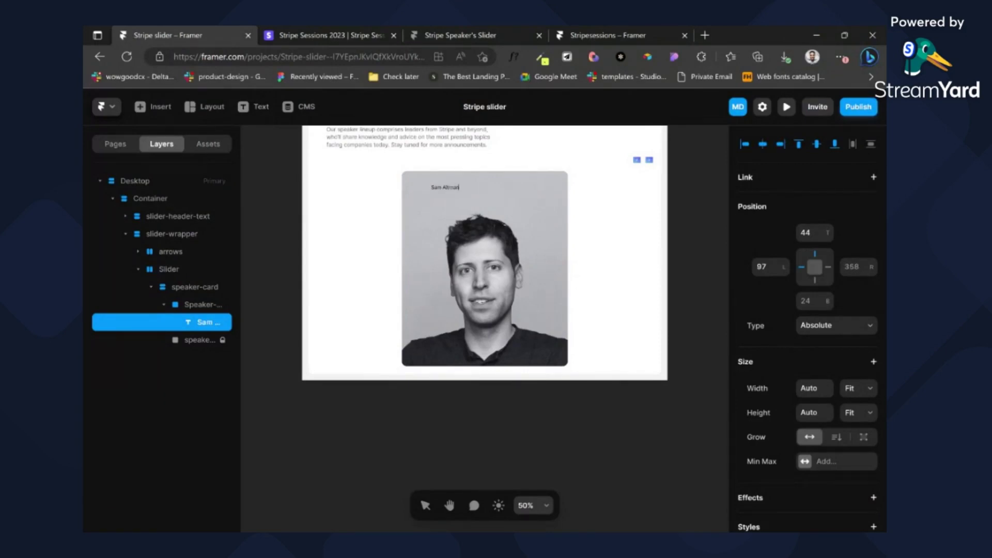
pyautogui.click(477, 30)
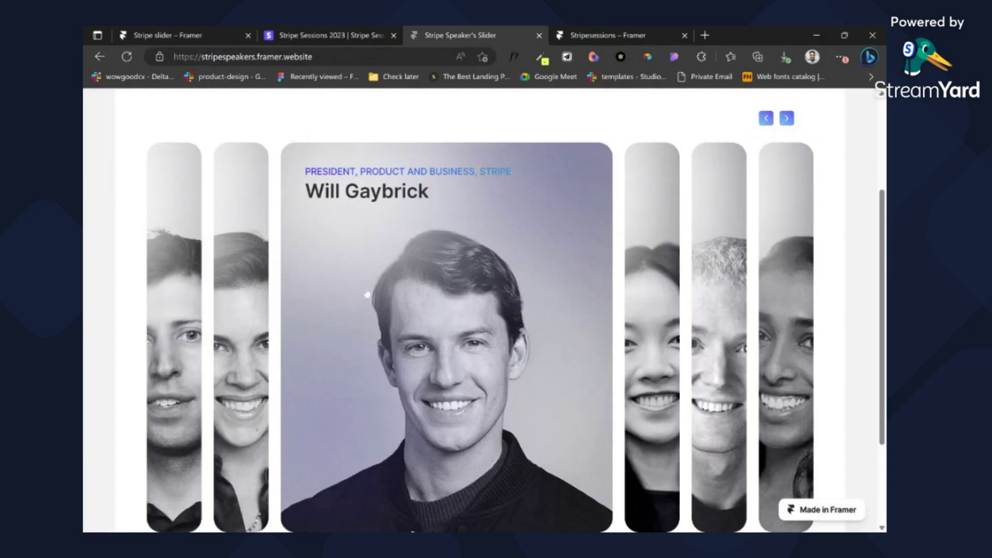
pyautogui.click(186, 243)
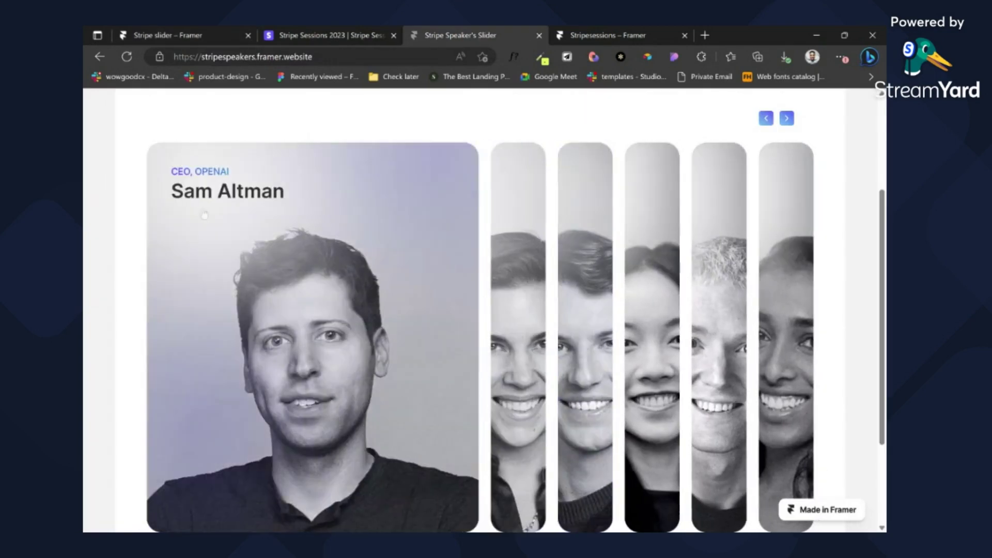
pyautogui.click(197, 26)
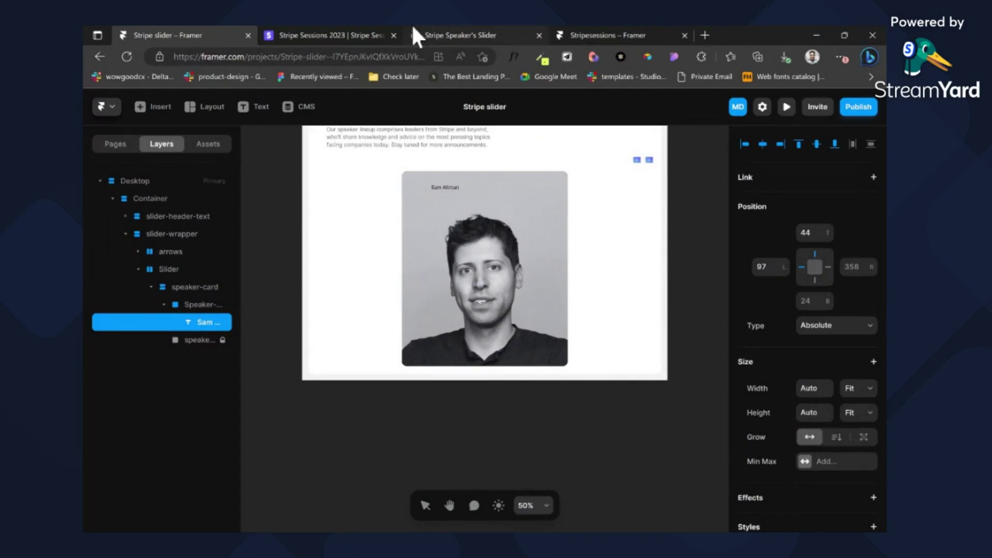
# Step: Give the Speaker-info frame a Z Index of 1 and remove its fill
pyautogui.scroll(-5, 807, 328)
pyautogui.press('Escape')
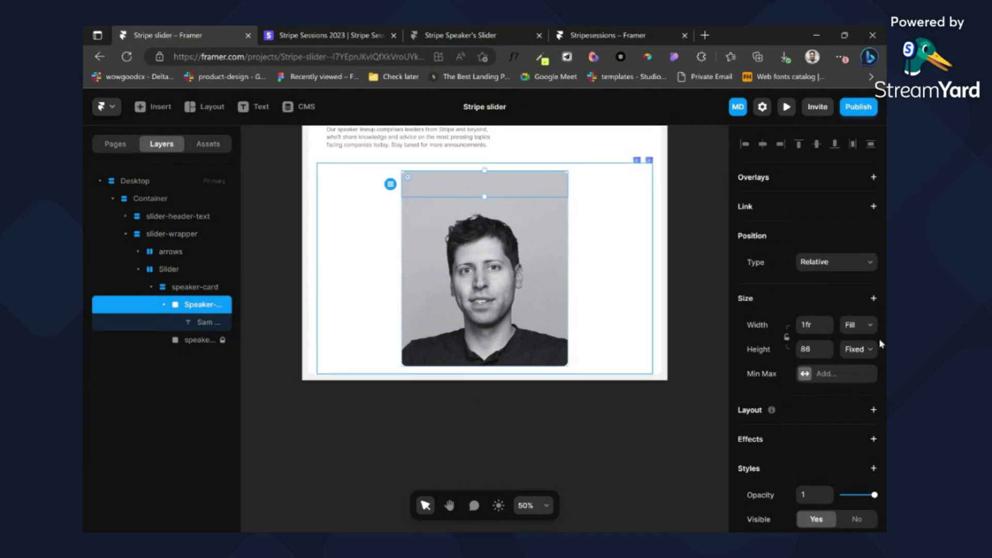
pyautogui.press('Escape')
pyautogui.scroll(2, 402, 269)
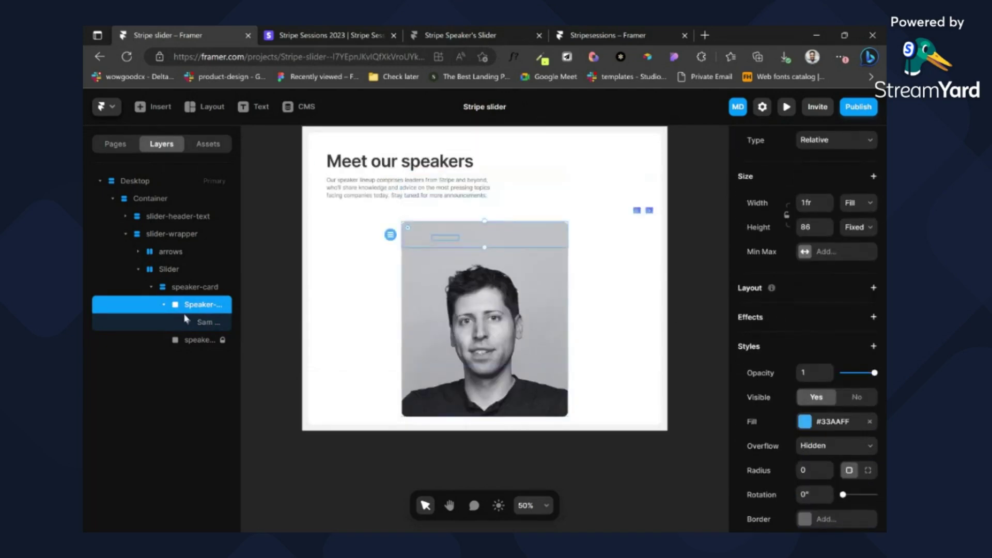
pyautogui.click(219, 340)
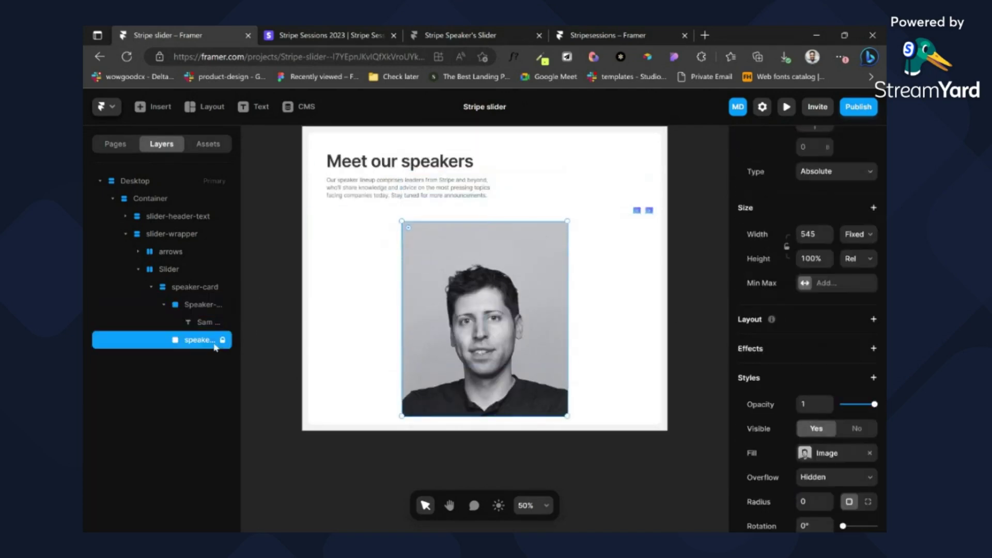
pyautogui.scroll(-4, 878, 410)
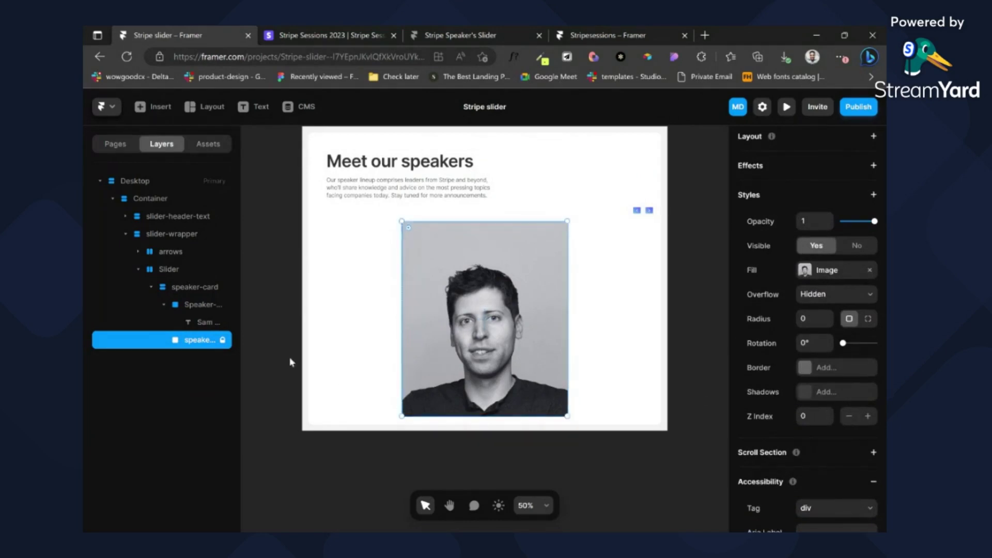
pyautogui.click(200, 306)
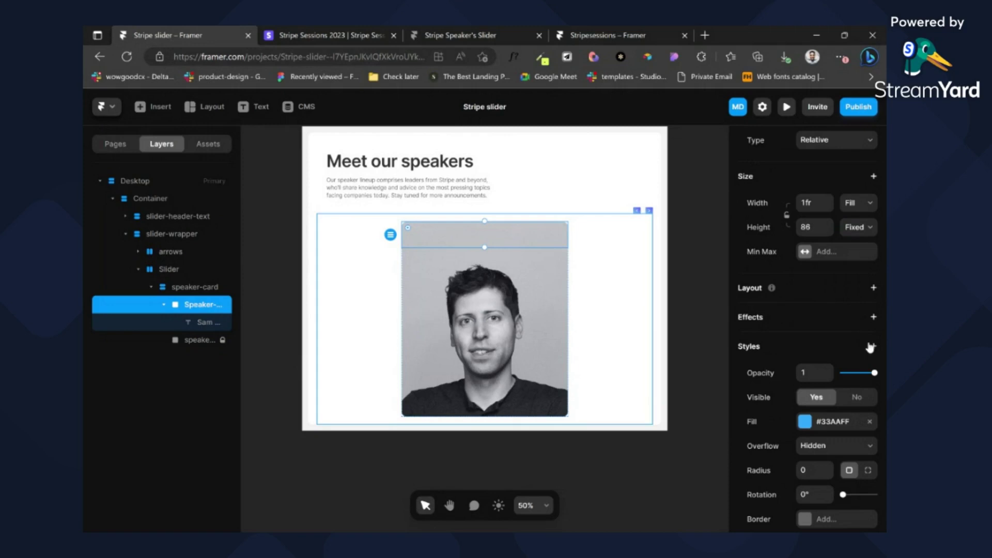
pyautogui.scroll(-1, 868, 346)
pyautogui.click(877, 285)
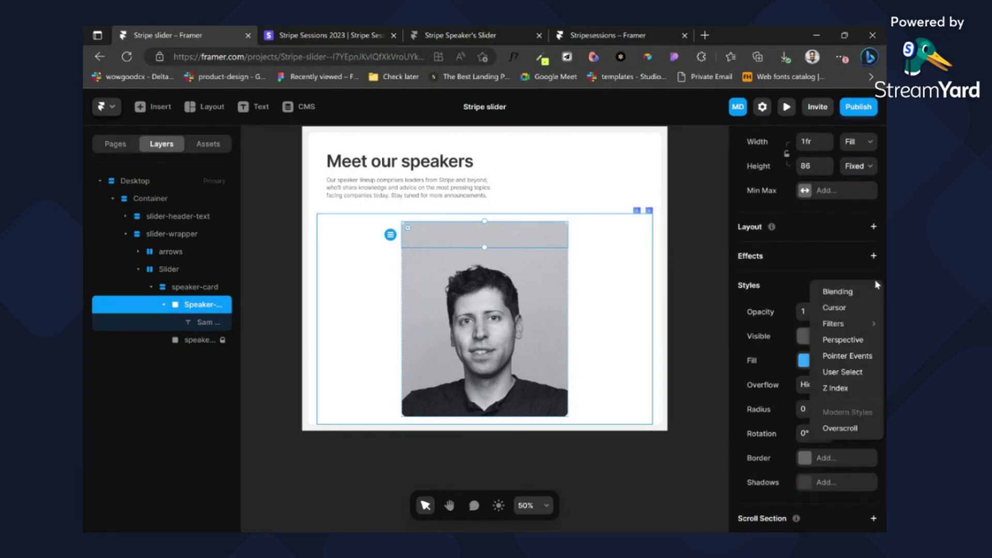
pyautogui.click(823, 385)
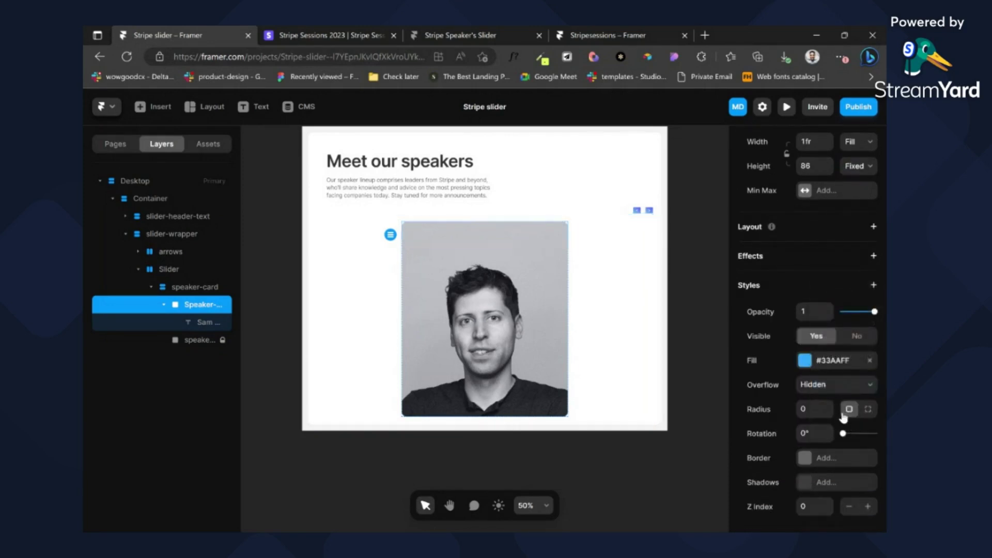
pyautogui.click(868, 506)
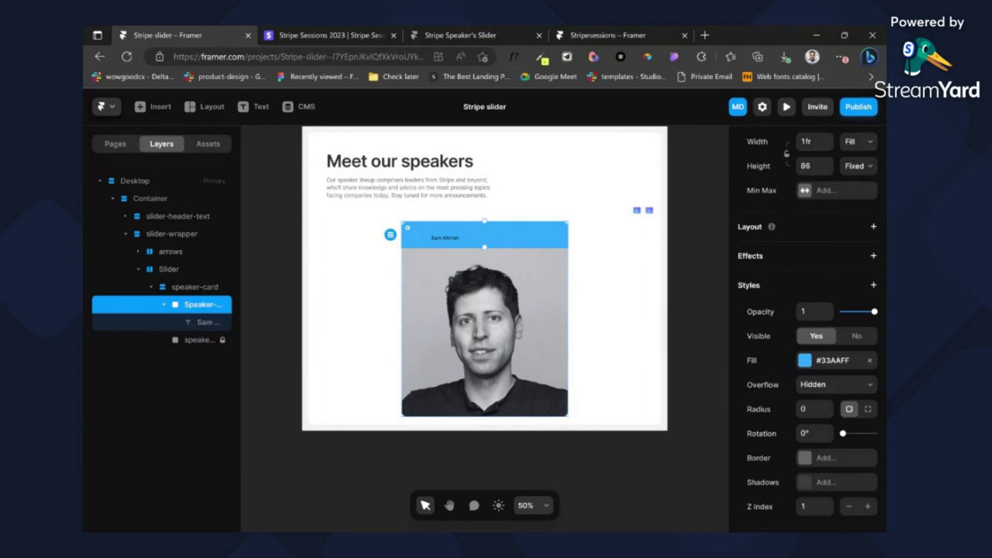
pyautogui.click(871, 364)
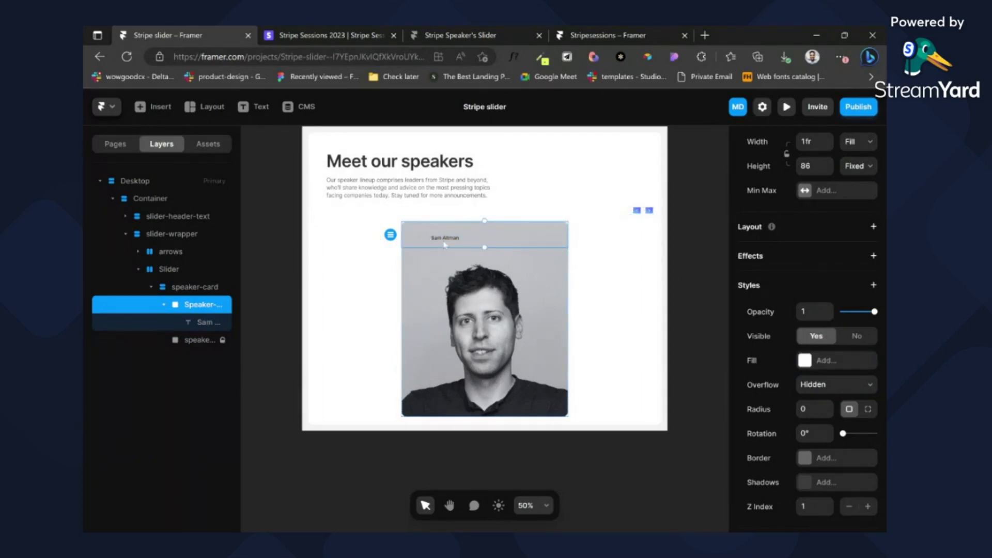
# Step: Set the font size of the "Sam Altman" text to 32
pyautogui.click(449, 241)
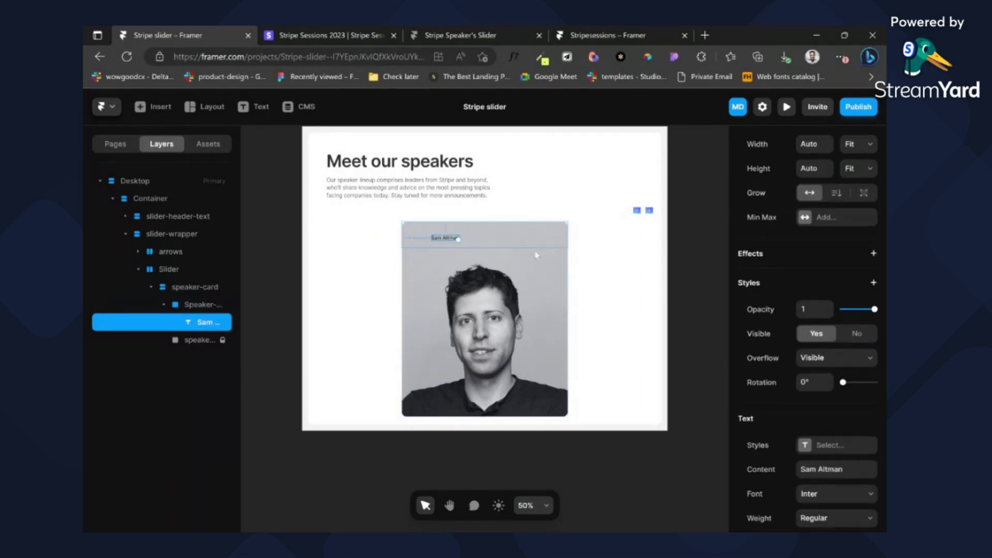
pyautogui.scroll(-1, 815, 362)
pyautogui.click(811, 408)
pyautogui.write('32')
pyautogui.press('Return')
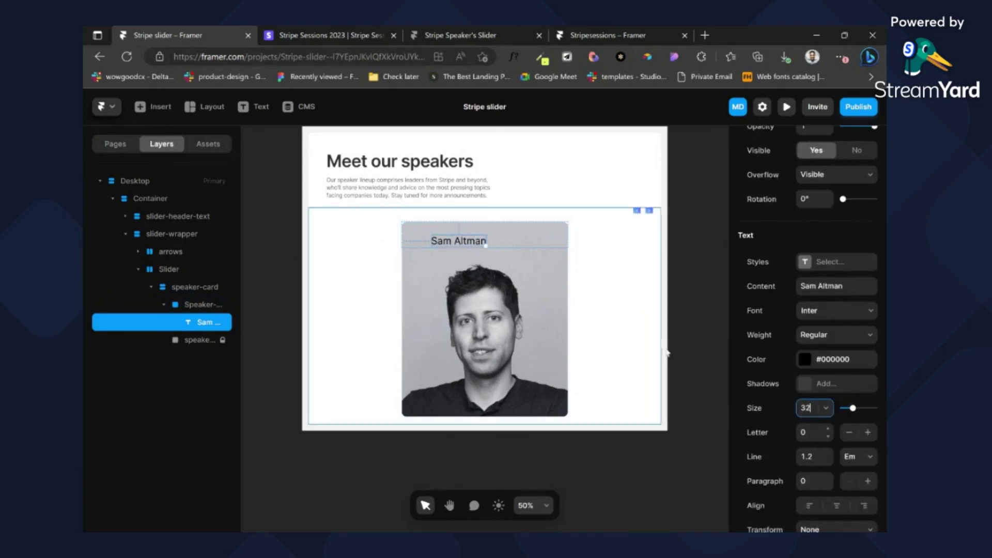
# Step: Colour the "Sam Altman" text #303030, saved as a new color style named text-color, and set its weight to Medium
pyautogui.click(552, 37)
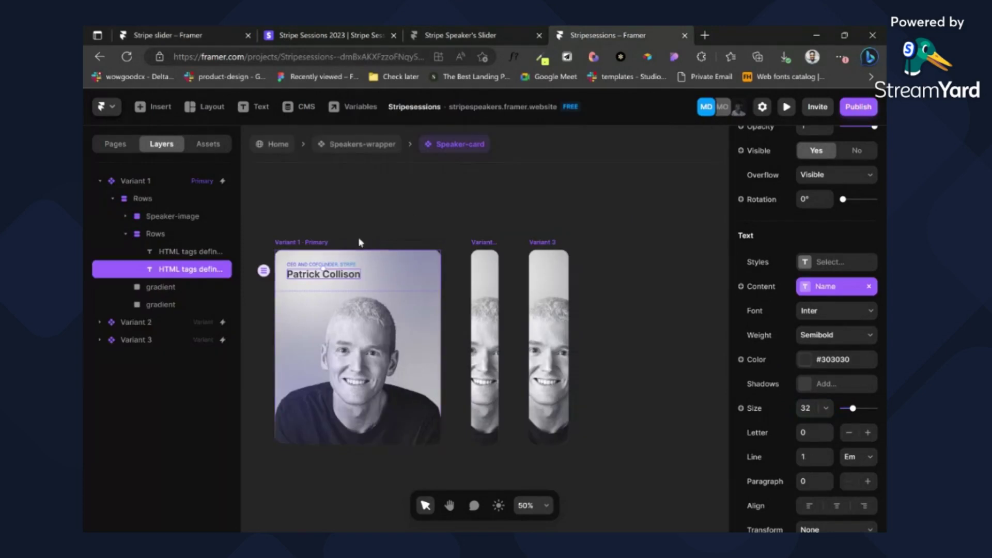
pyautogui.click(148, 34)
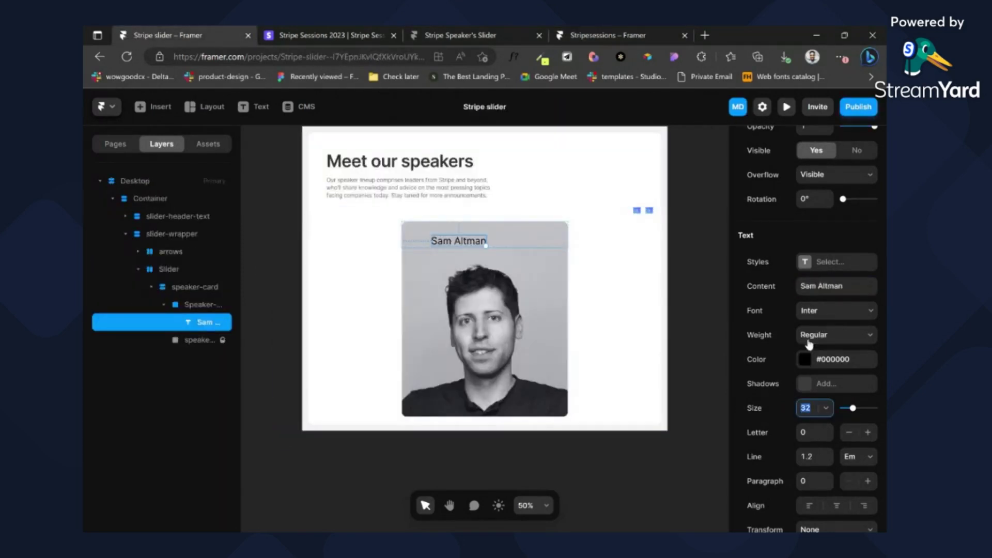
pyautogui.click(834, 361)
pyautogui.write('303030')
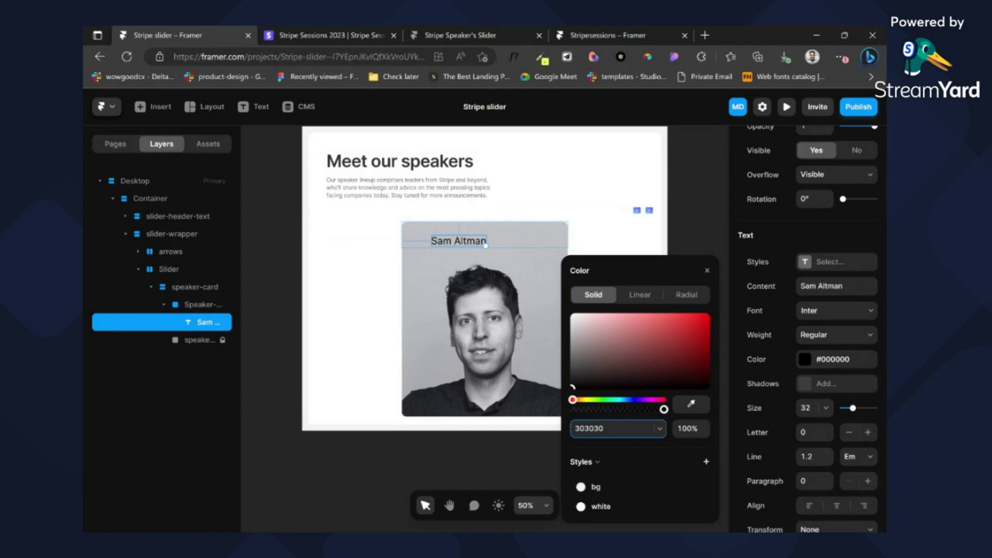
pyautogui.click(707, 462)
pyautogui.write('te')
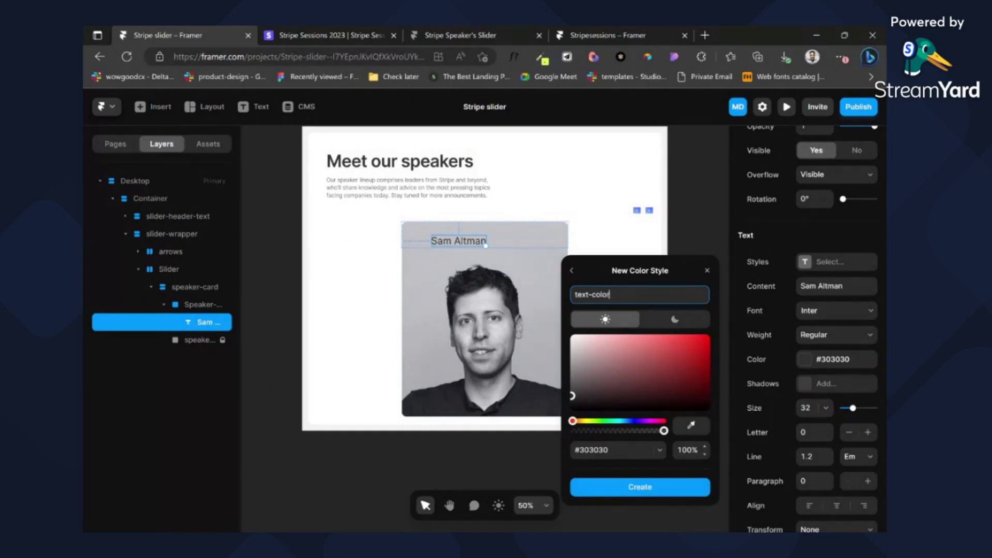
pyautogui.write('xt-color')
pyautogui.press('Return')
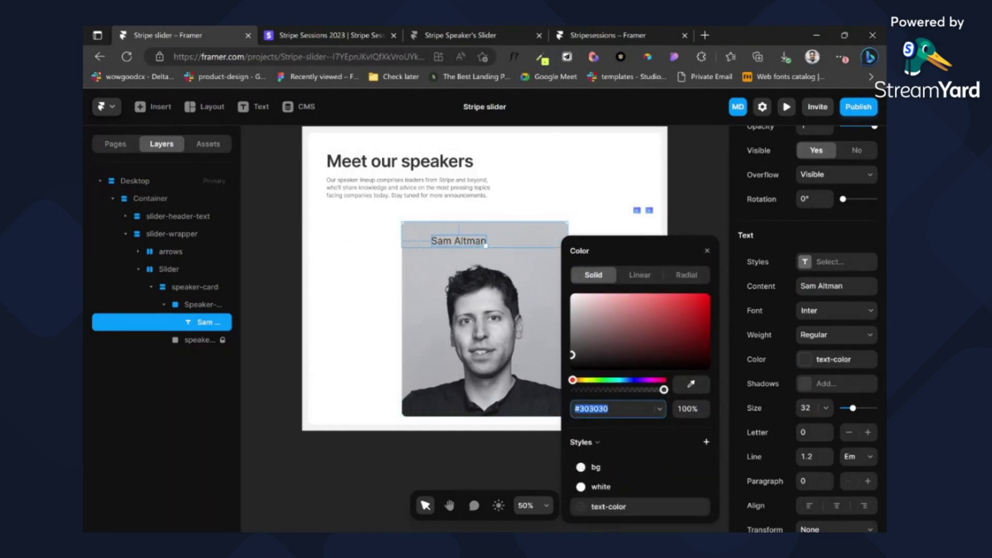
pyautogui.click(837, 336)
pyautogui.click(816, 433)
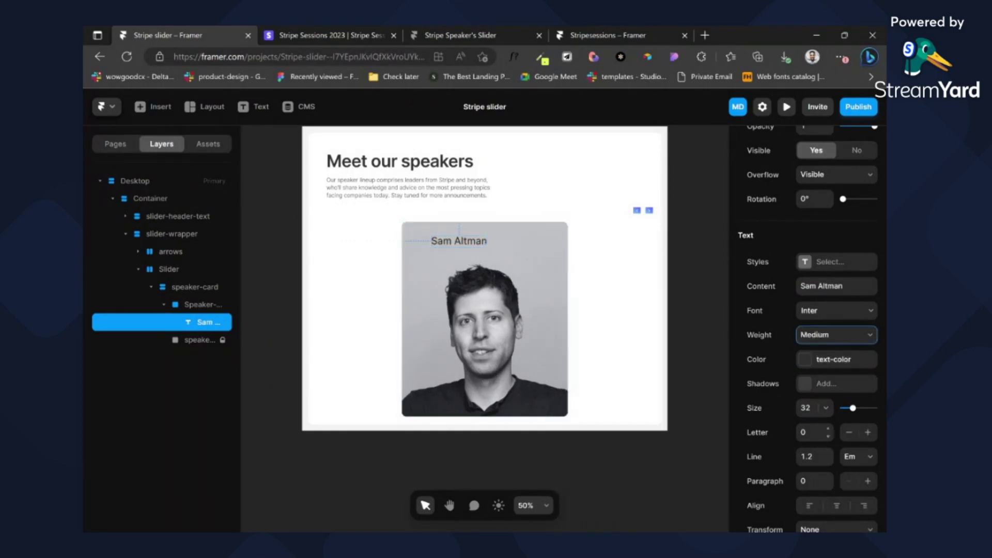
# Step: Add a stack layout to the Speaker-info frame and set its padding to 40
pyautogui.click(518, 247)
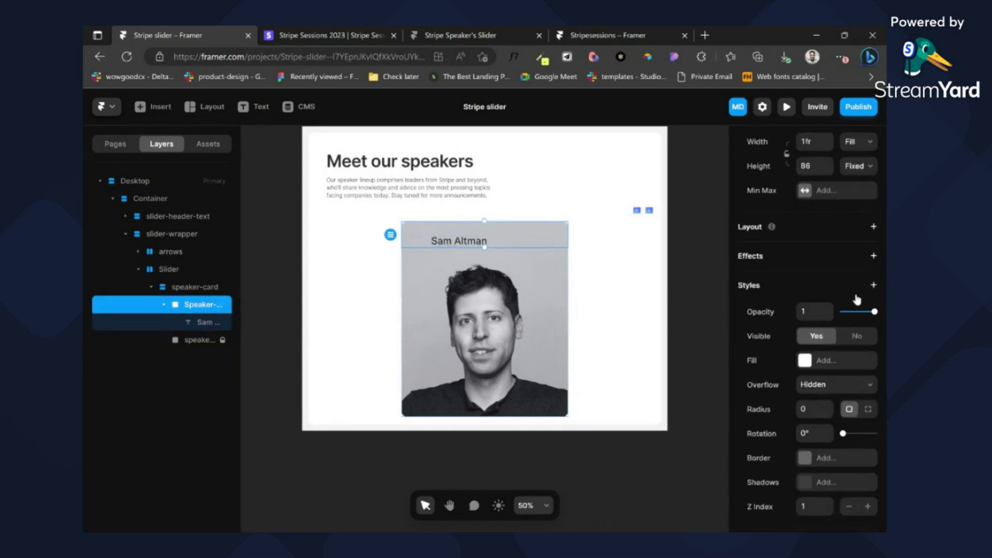
pyautogui.scroll(3, 843, 292)
pyautogui.scroll(-3, 847, 310)
pyautogui.click(873, 228)
pyautogui.click(810, 399)
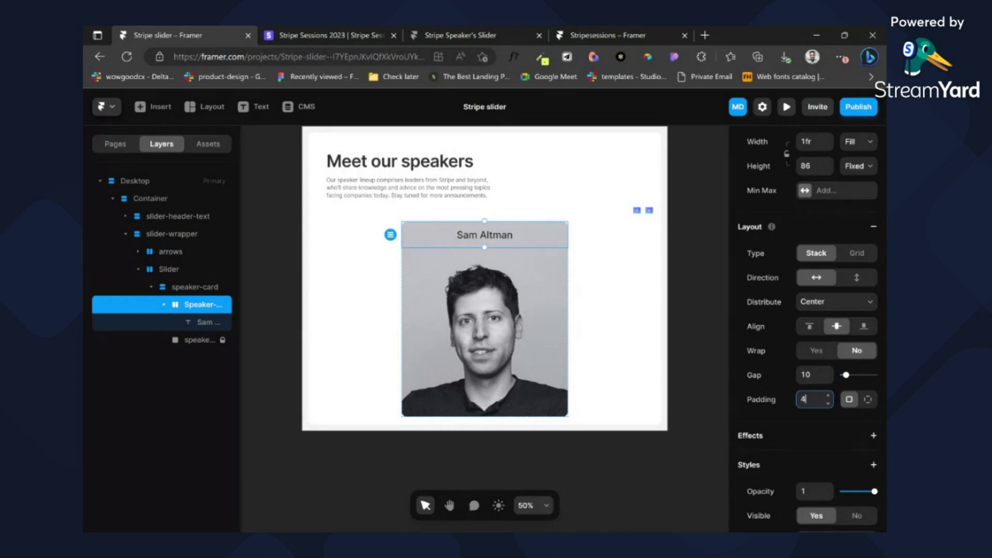
pyautogui.write('40')
# Step: Set the Speaker-info frame's height to Fit and its distribution to Start
pyautogui.scroll(2, 853, 325)
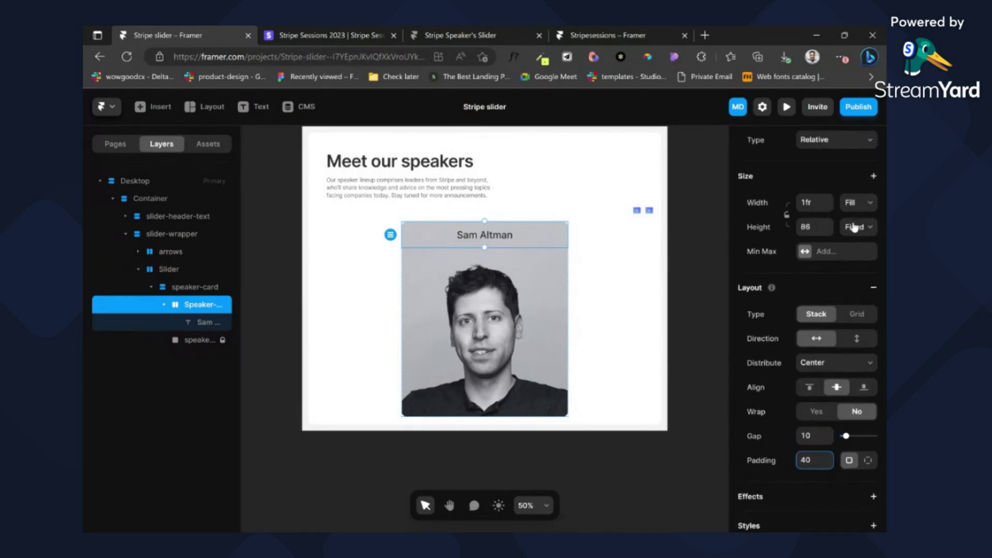
pyautogui.click(853, 273)
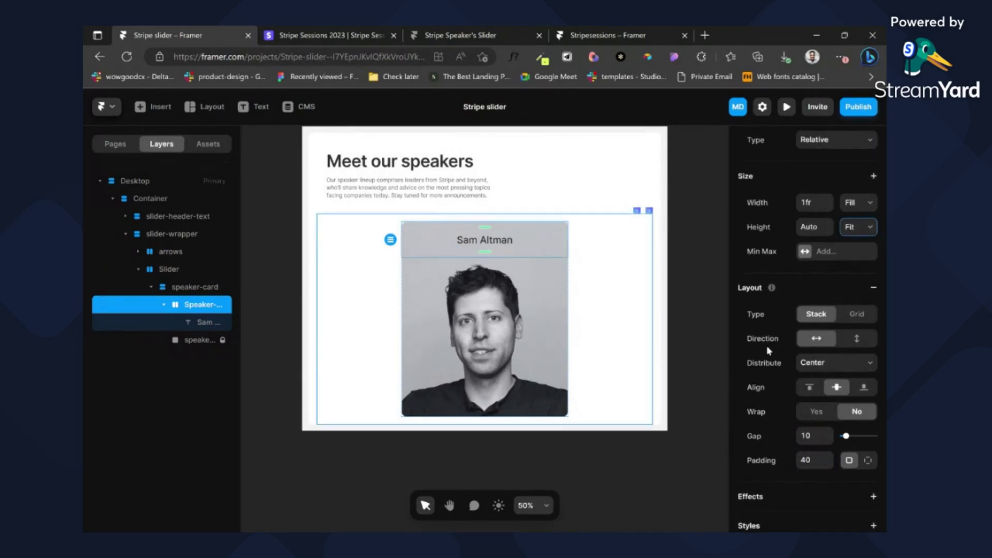
pyautogui.click(816, 371)
pyautogui.click(817, 383)
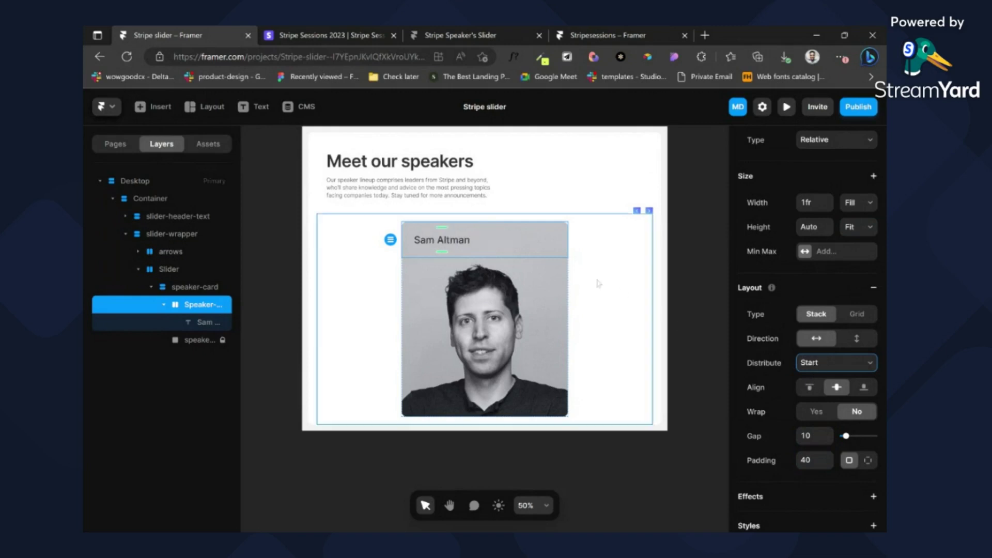
# Step: Duplicate the "Sam Altman" text and set the Speaker-info stack's direction to vertical
pyautogui.click(445, 240)
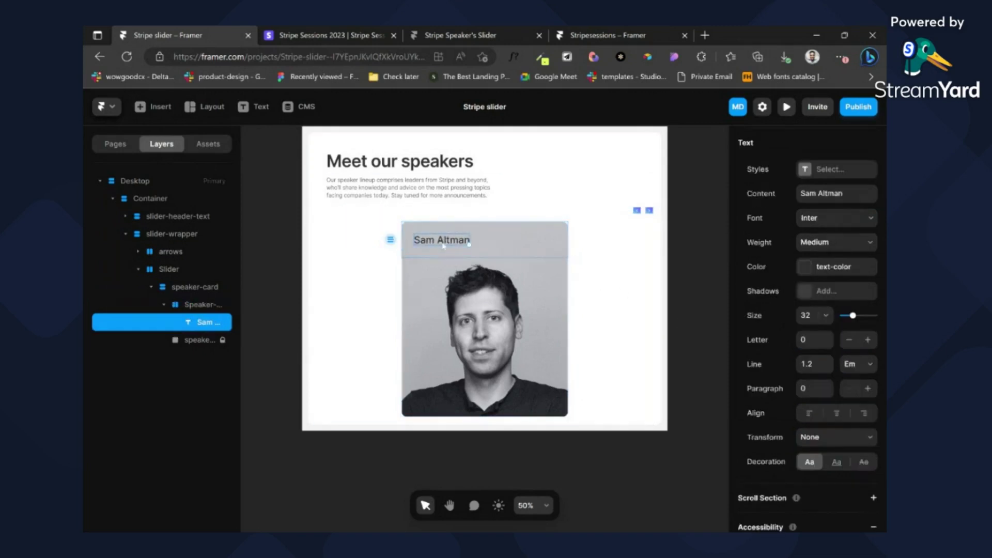
pyautogui.hotkey('ctrl', 'd')
pyautogui.click(455, 228)
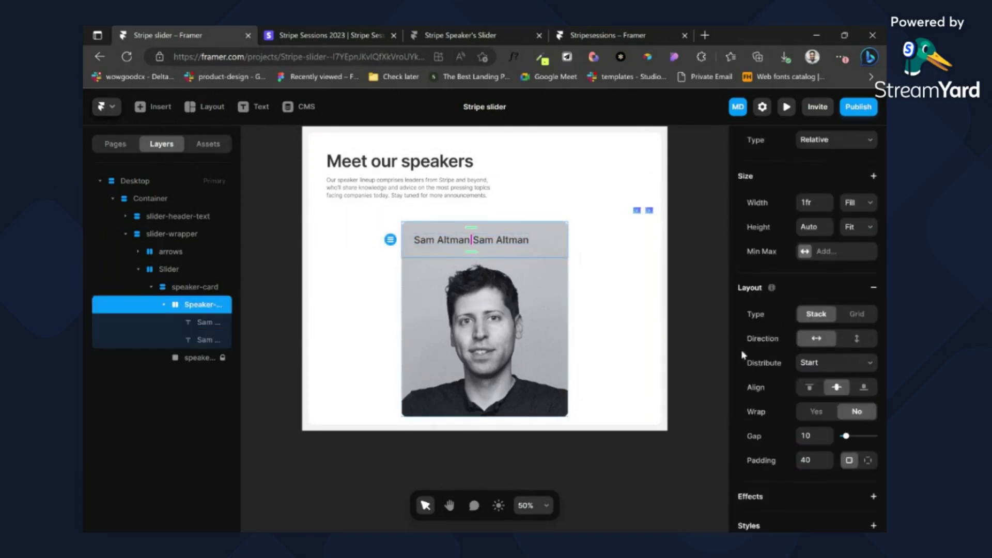
pyautogui.click(851, 339)
# Step: Set the font size of the upper "Sam Altman" text to 14
pyautogui.click(509, 240)
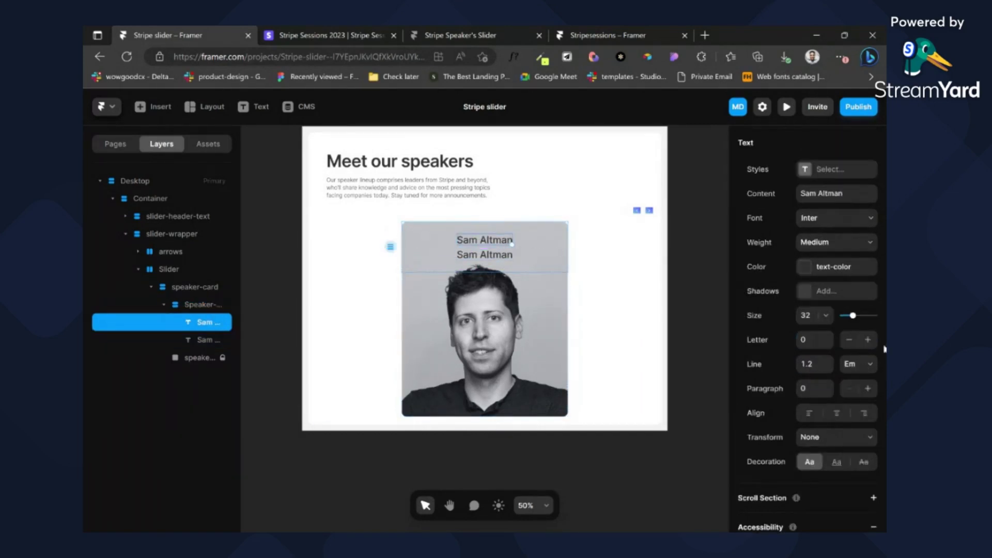
pyautogui.scroll(-3, 857, 357)
pyautogui.scroll(2, 857, 357)
pyautogui.click(810, 303)
pyautogui.write('14')
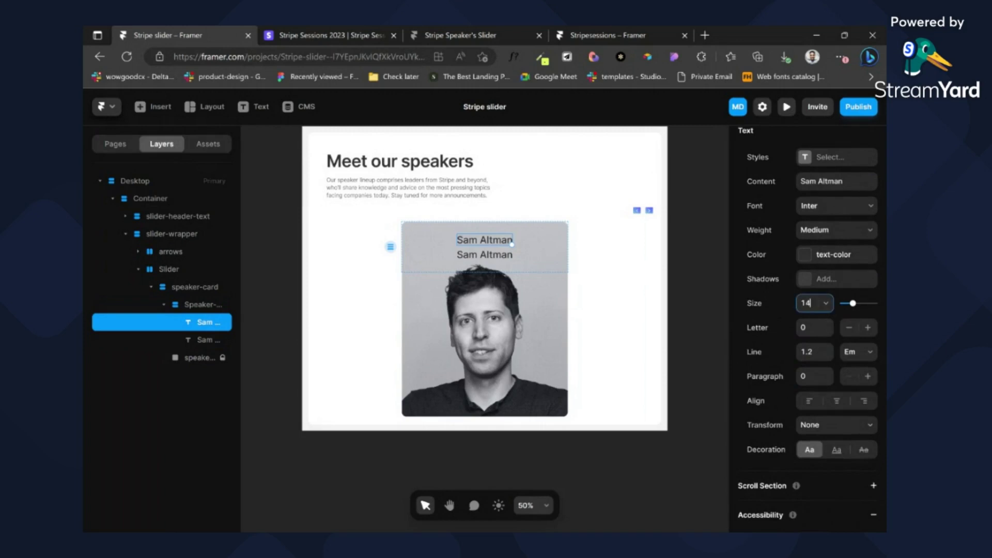
# Step: Examine the text settings of the speaker title on the Variant 1 card in the Stripesessions project
pyautogui.click(321, 35)
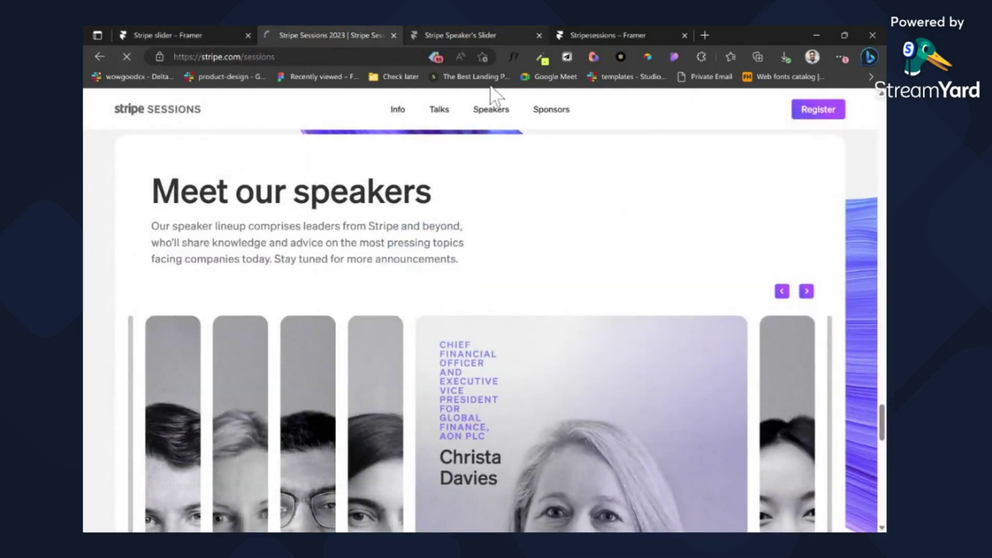
pyautogui.click(465, 35)
pyautogui.click(638, 35)
pyautogui.click(364, 265)
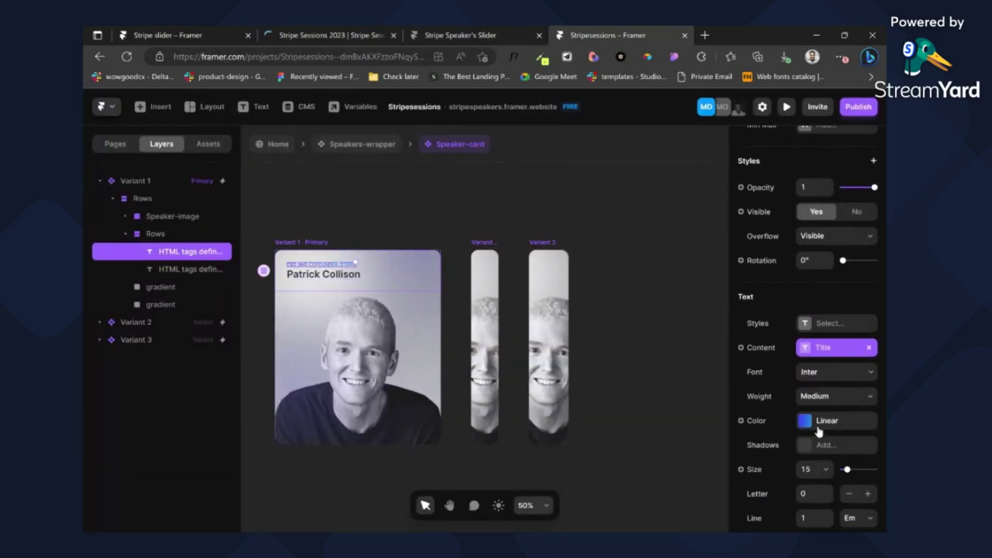
# Step: In the Stripe slider project, set the upper "Sam Altman" text's font size to 15 and line height to 1
pyautogui.click(200, 34)
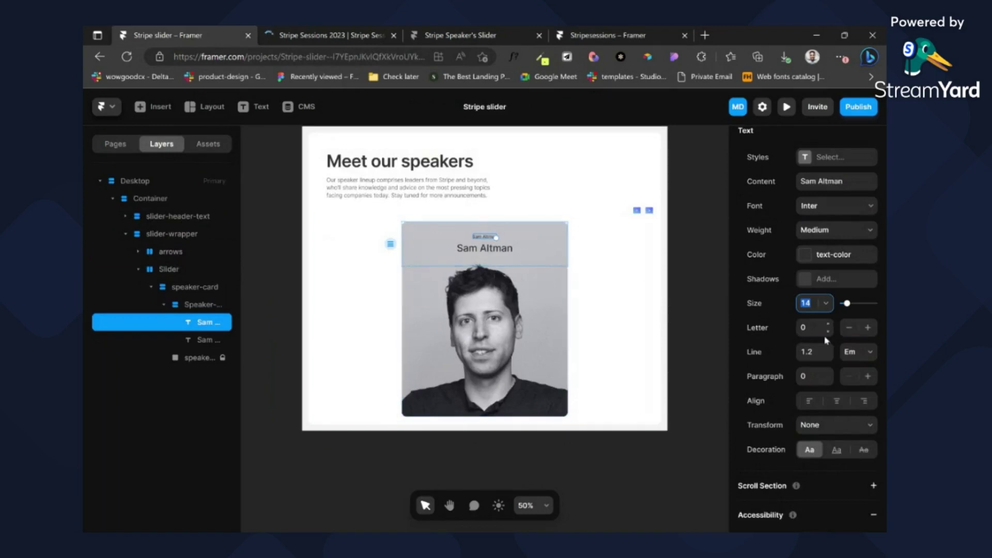
pyautogui.write('15')
pyautogui.click(814, 352)
pyautogui.write('1')
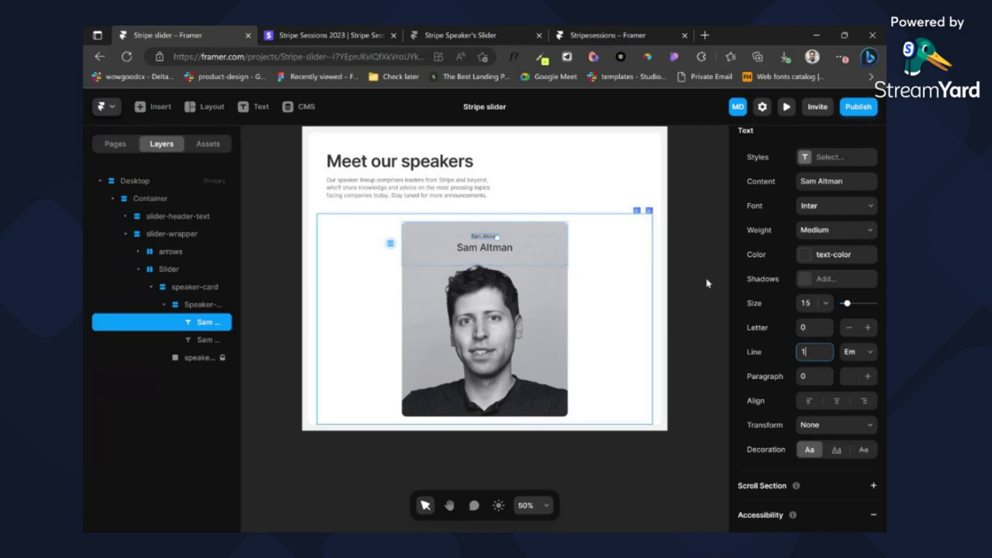
# Step: Check the speaker titles on the Stripe Sessions page and set the upper "Sam Altman" text's transform to Uppercase
pyautogui.scroll(-3, 822, 409)
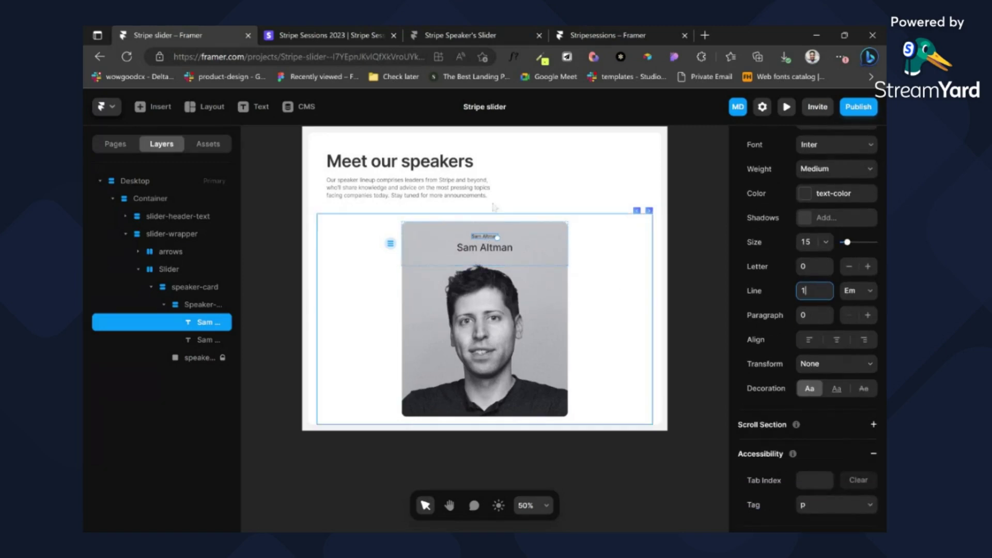
pyautogui.click(317, 34)
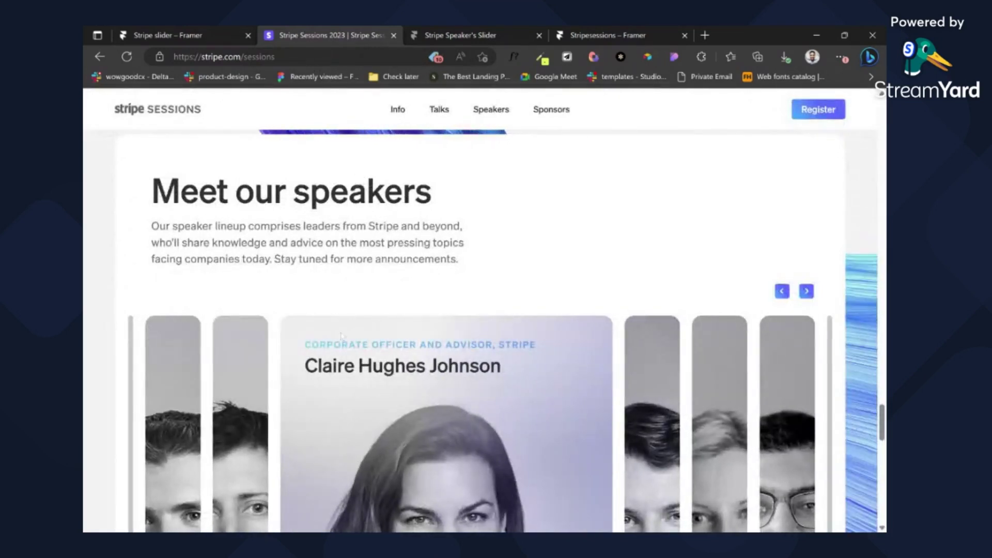
pyautogui.click(161, 28)
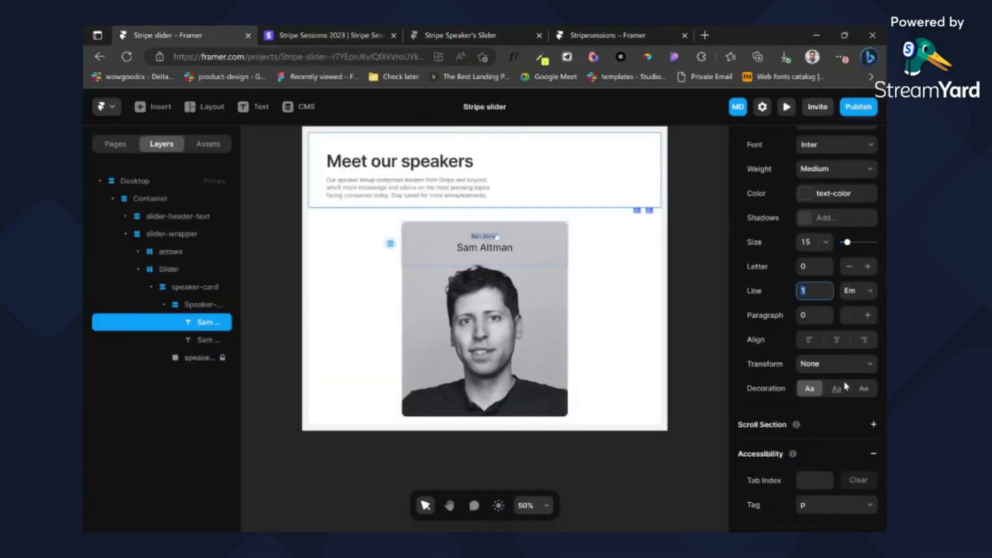
pyautogui.click(853, 370)
pyautogui.click(833, 400)
# Step: Set the Speaker-info stack's gap to 8 and align its contents to the left
pyautogui.click(533, 247)
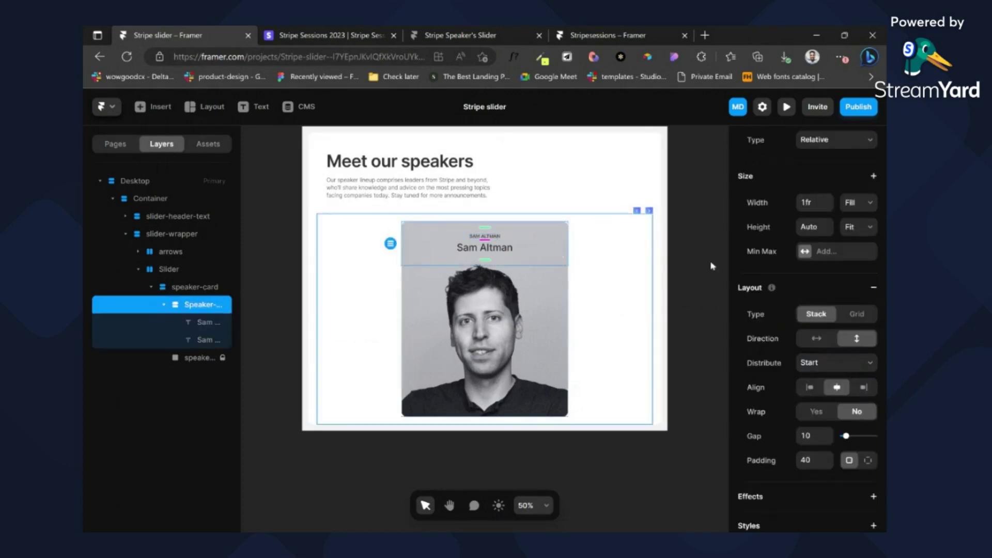
pyautogui.click(814, 436)
pyautogui.write('8')
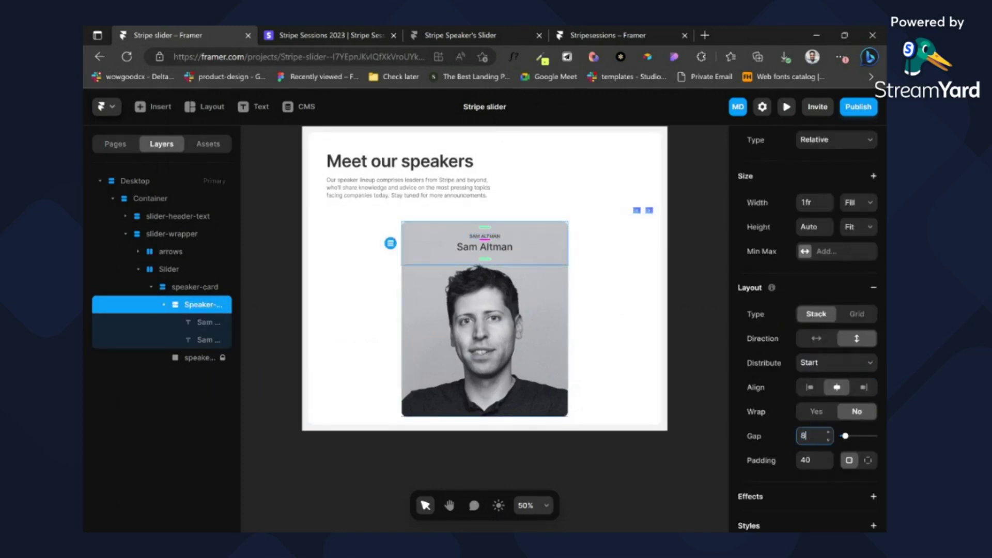
pyautogui.click(811, 388)
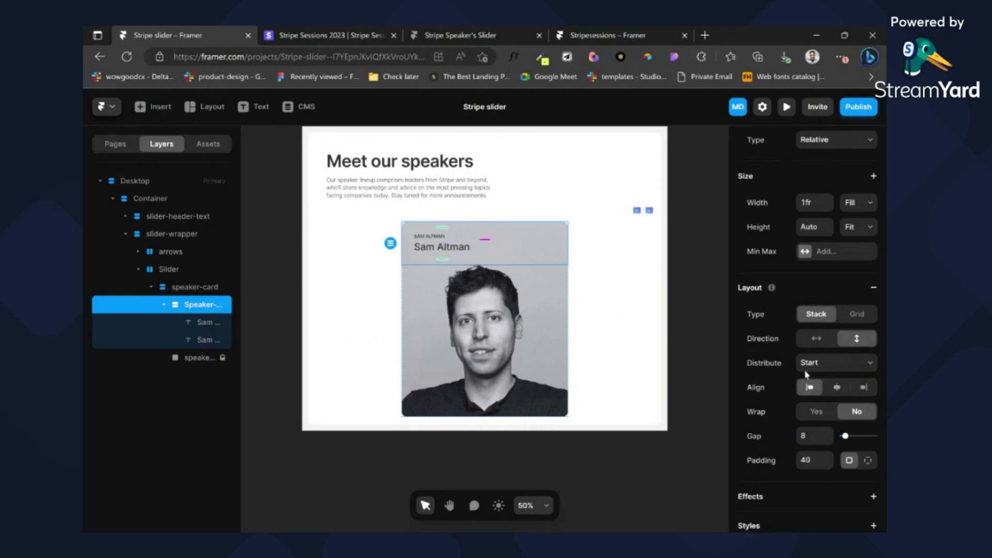
# Step: Give the small uppercase text a linear gradient color and rotate the gradient to run roughly horizontally across the text
pyautogui.click(429, 235)
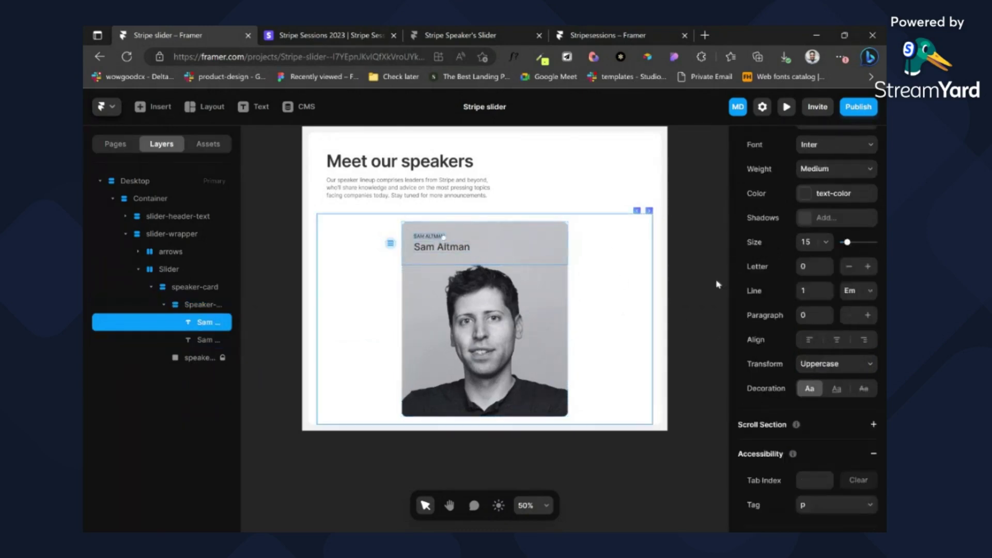
pyautogui.scroll(3, 855, 340)
pyautogui.click(805, 255)
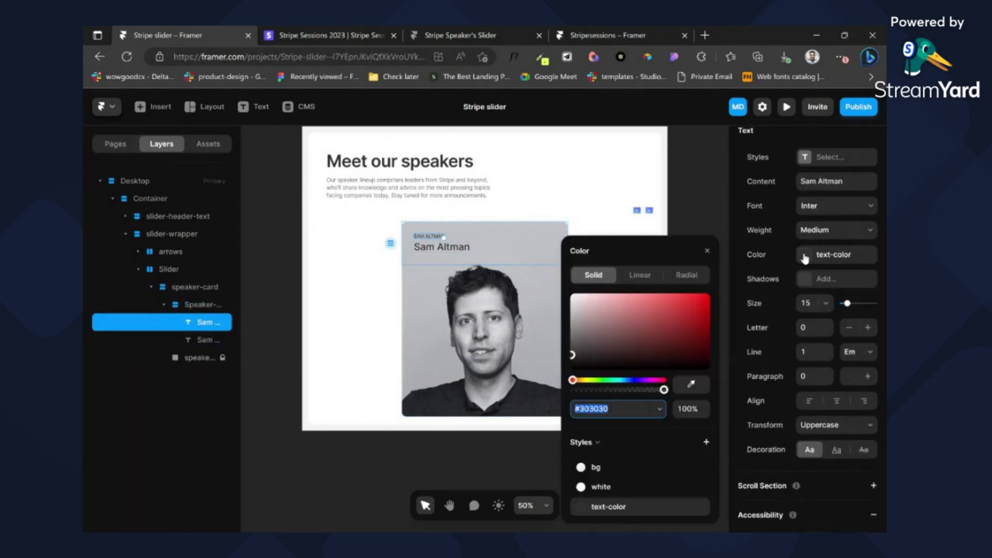
pyautogui.click(646, 279)
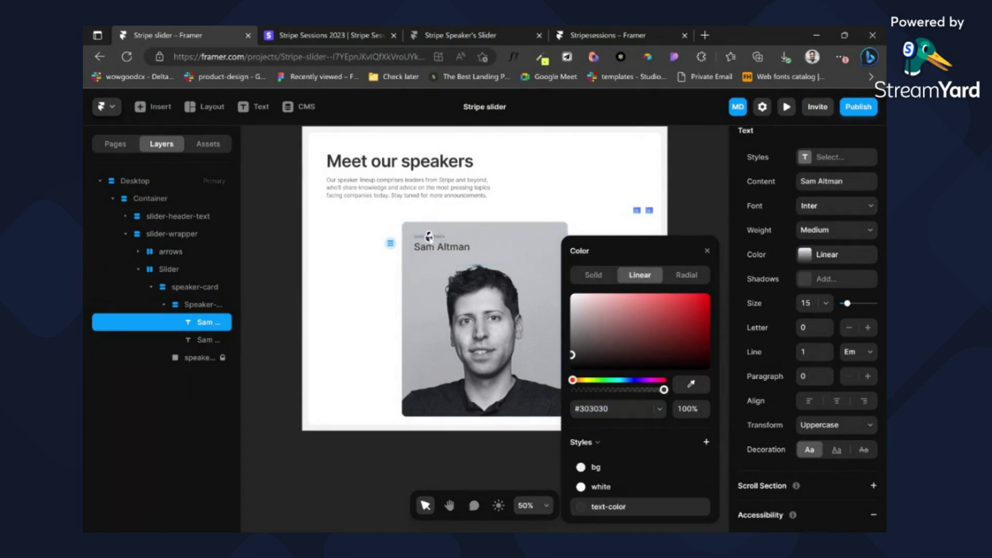
pyautogui.scroll(5, 429, 236)
pyautogui.moveTo(424, 240); pyautogui.dragTo(347, 209)
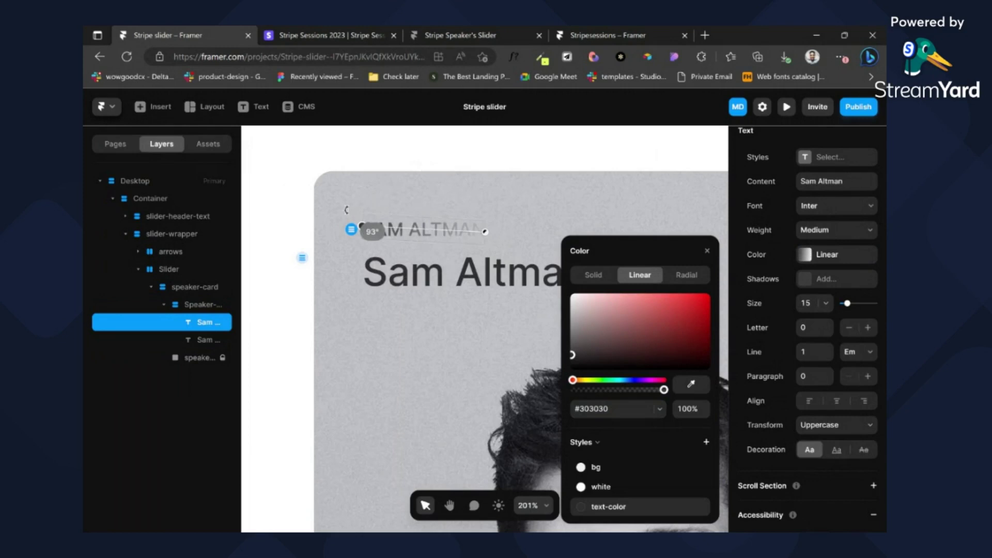
# Step: In the Stripesessions project, copy the #1F90D6 stop color of the speaker title's gradient and set that stop to #202020
pyautogui.click(637, 32)
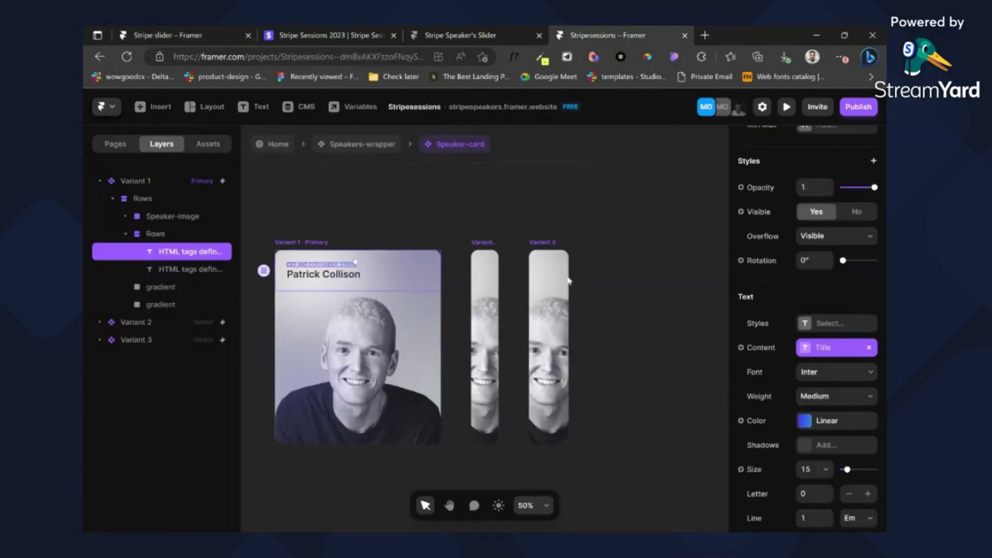
pyautogui.click(805, 421)
pyautogui.hotkey('ctrl', 'c')
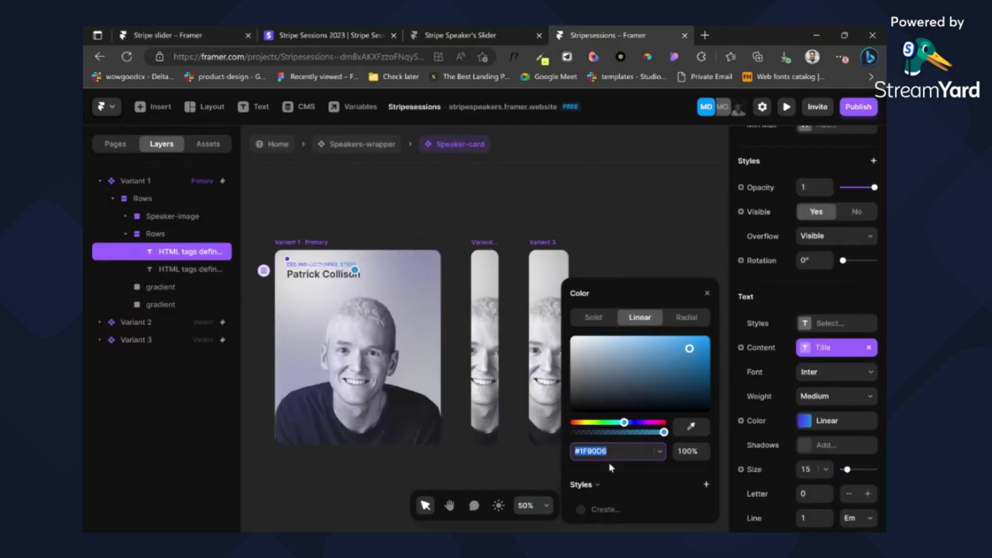
pyautogui.doubleClick(593, 451)
pyautogui.write('202020')
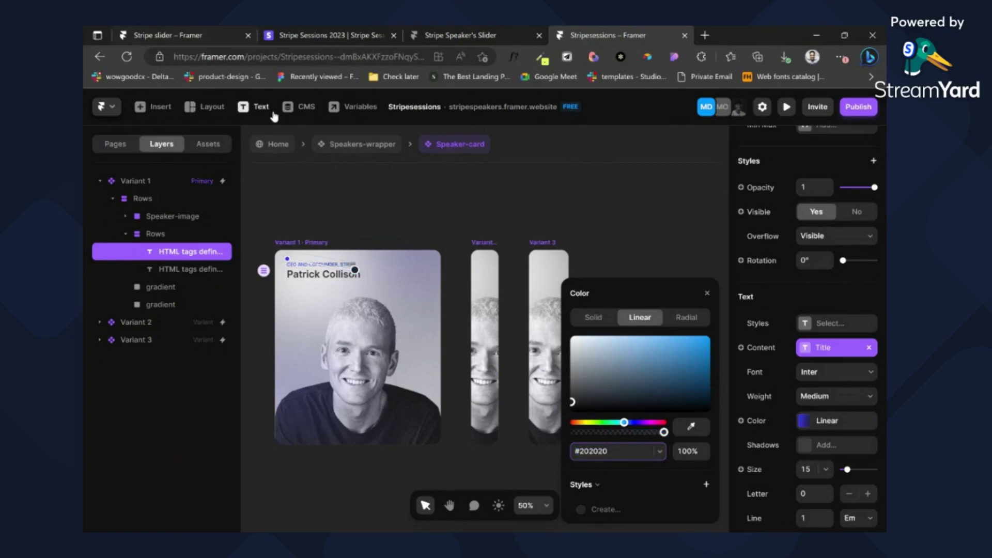
# Step: In the Stripe slider project, set both gradient stops of the small uppercase text to #1F90D6
pyautogui.click(235, 39)
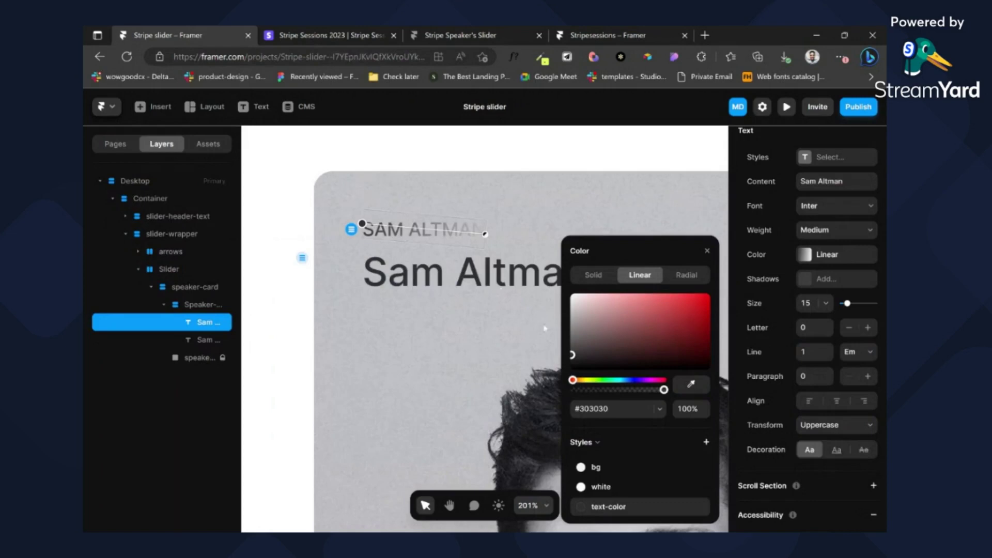
pyautogui.doubleClick(595, 409)
pyautogui.hotkey('ctrl', 'v')
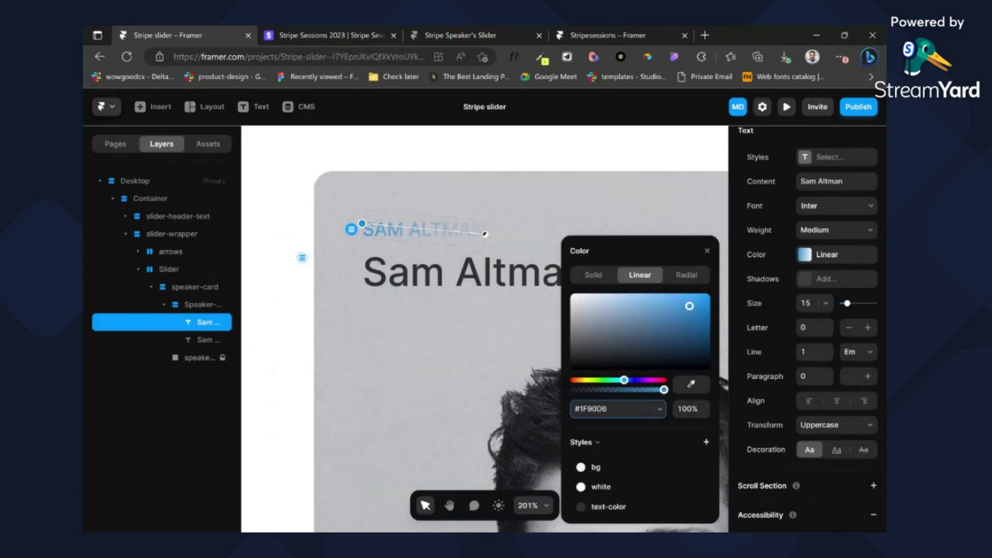
pyautogui.click(486, 234)
pyautogui.doubleClick(594, 408)
pyautogui.write('#1F90D6')
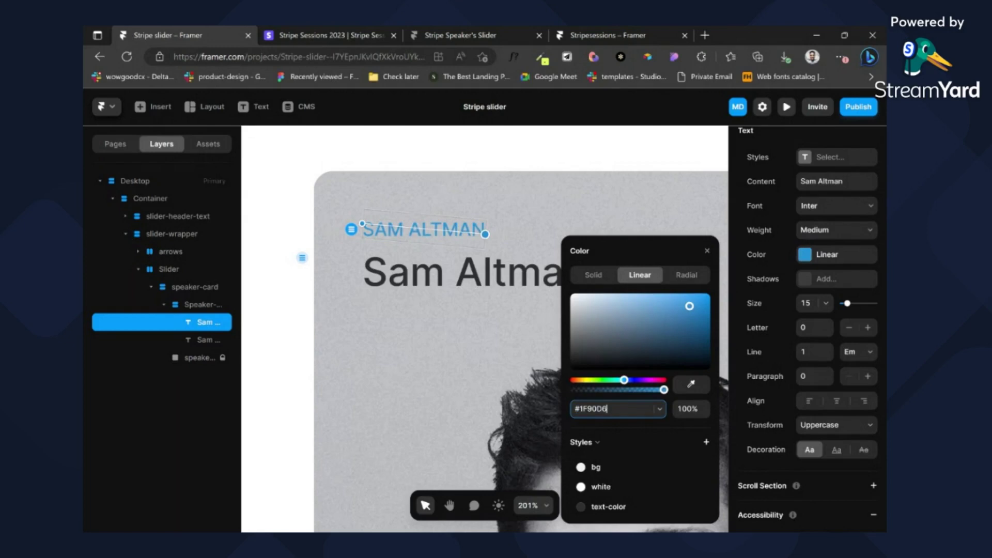
# Step: Back in the Stripesessions project, undo the #202020 change to the speaker title's gradient and reopen its color settings
pyautogui.click(305, 34)
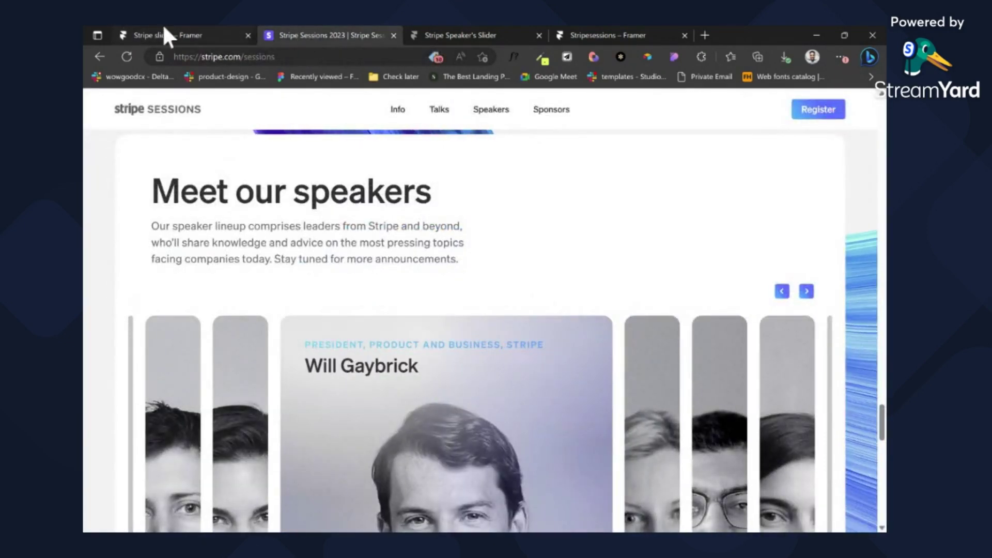
pyautogui.click(449, 32)
pyautogui.click(560, 32)
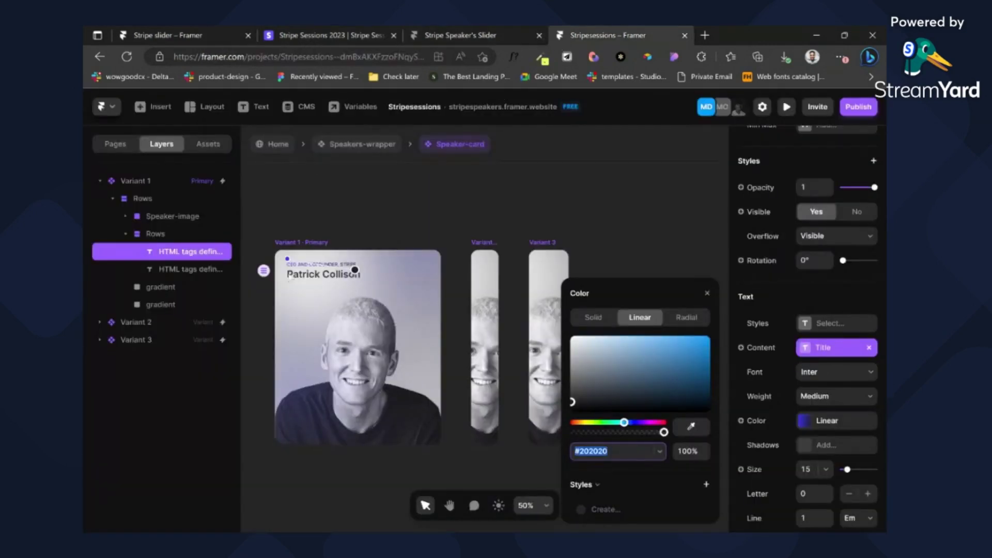
pyautogui.click(355, 232)
pyautogui.hotkey('ctrl', 'z')
pyautogui.scroll(-4, 857, 327)
pyautogui.click(806, 420)
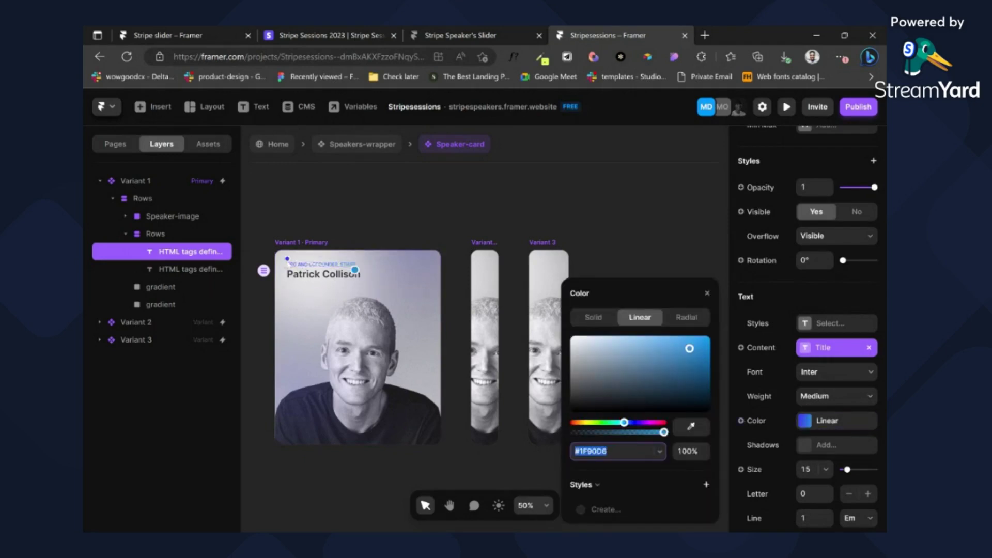
# Step: Copy the #3639FC color of the starting stop in the speaker title's gradient
pyautogui.click(287, 259)
pyautogui.click(607, 451)
pyautogui.hotkey('ctrl', 'c')
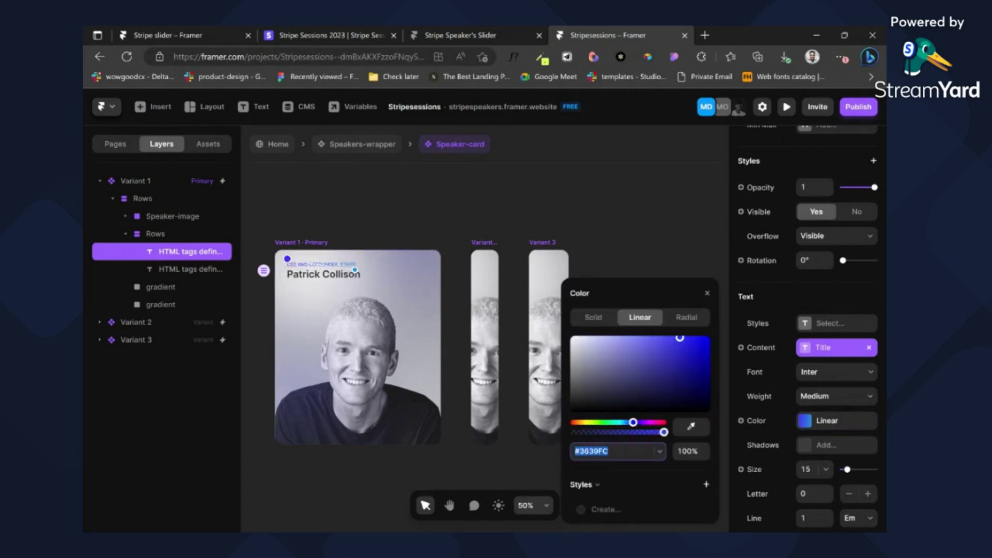
pyautogui.click(361, 195)
pyautogui.hotkey('ctrl', 'z')
# Step: In the Stripe slider project, set the starting gradient stop of the speaker card's uppercase text to #3639FC
pyautogui.click(191, 35)
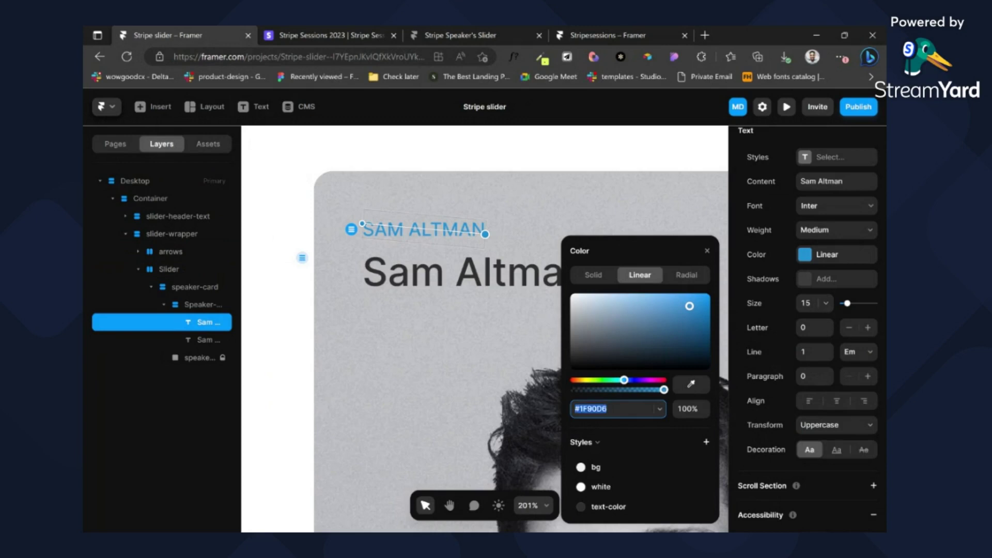
pyautogui.click(363, 225)
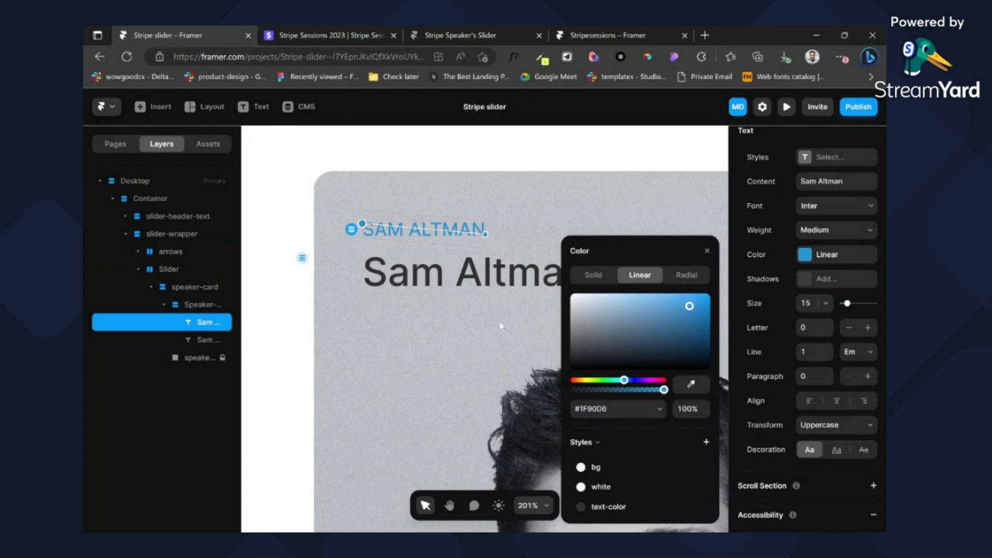
pyautogui.click(592, 409)
pyautogui.hotkey('ctrl', 'v')
pyautogui.press('Return')
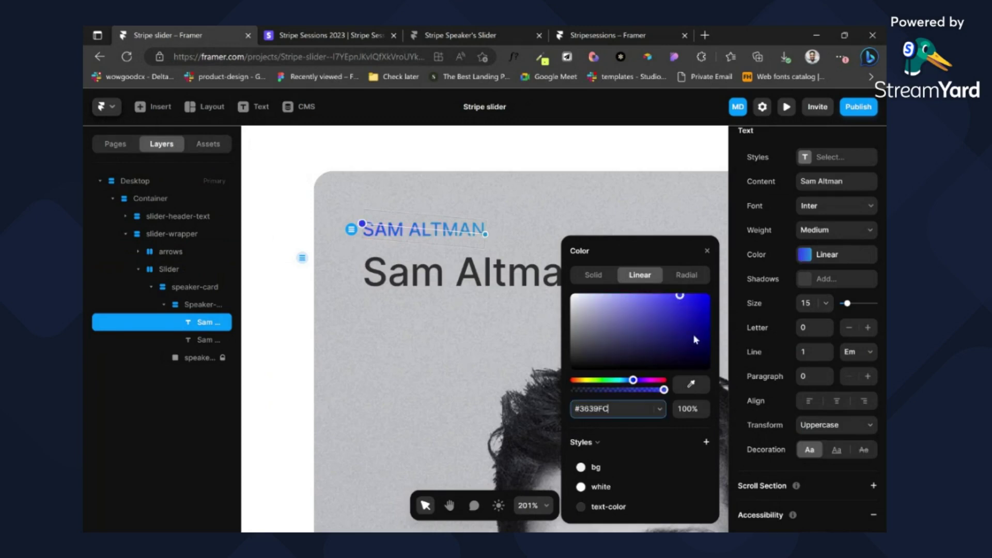
pyautogui.click(487, 170)
pyautogui.scroll(-5, 487, 170)
pyautogui.scroll(3, 503, 181)
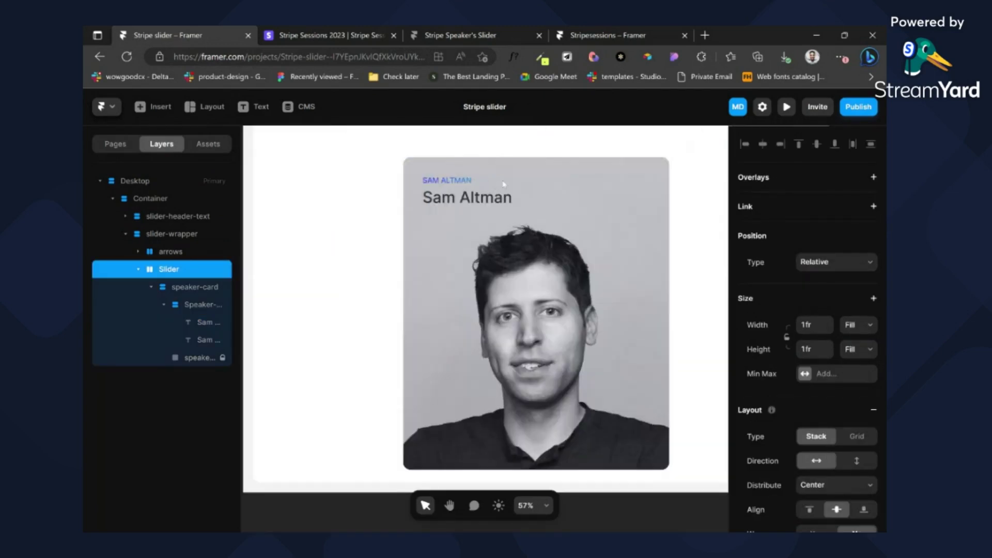
pyautogui.click(534, 184)
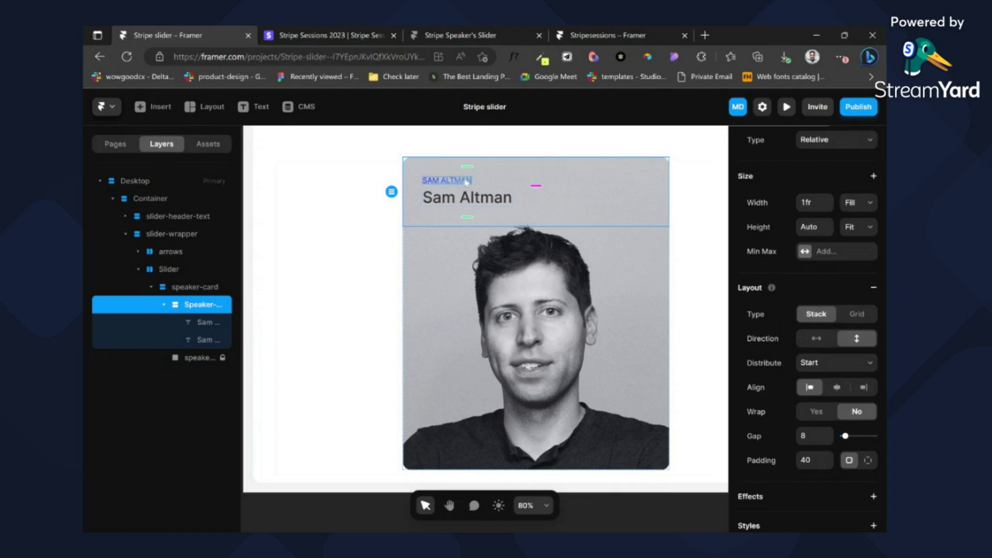
# Step: In the Stripesessions project, open the Speakers-wrapper component and copy the first speaker card's title, "CEO, OpenAI"
pyautogui.click(600, 35)
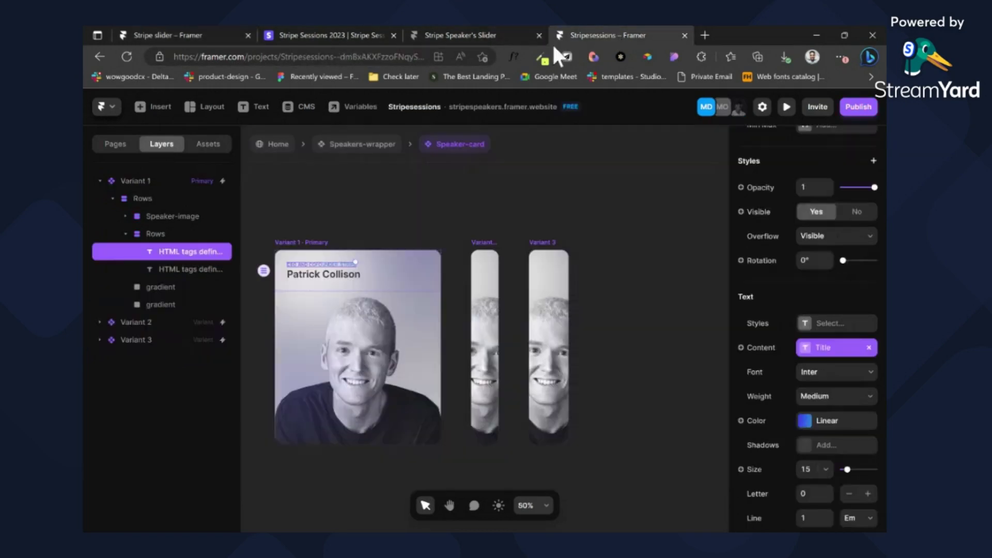
pyautogui.click(360, 147)
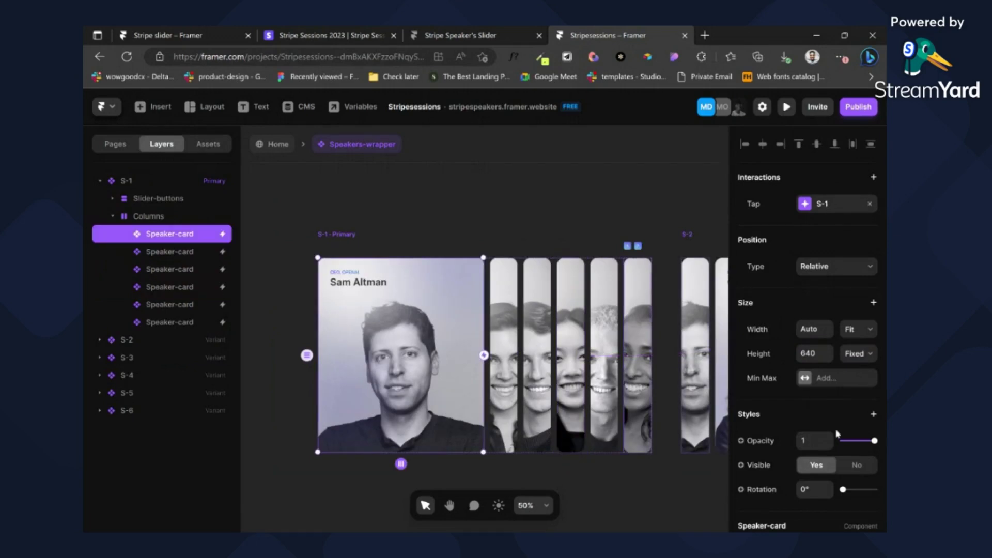
pyautogui.scroll(-4, 837, 433)
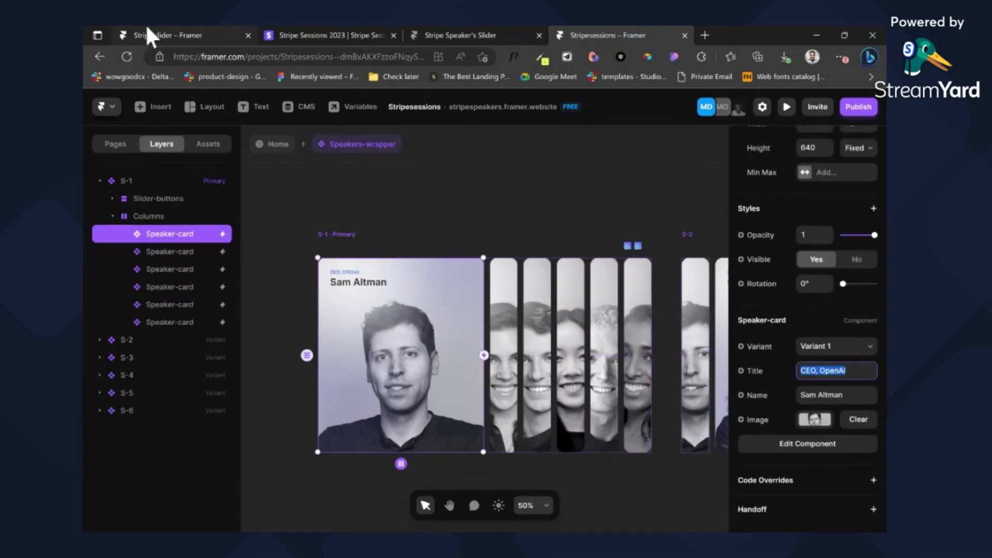
# Step: In the Stripe slider project, replace the content of the card's small uppercase text with "CEO, OpenAI"
pyautogui.click(155, 35)
pyautogui.doubleClick(453, 180)
pyautogui.hotkey('ctrl', 'a')
pyautogui.write('CEO, OpenAI')
pyautogui.press('Escape')
pyautogui.hotkey('ctrl', 'z')
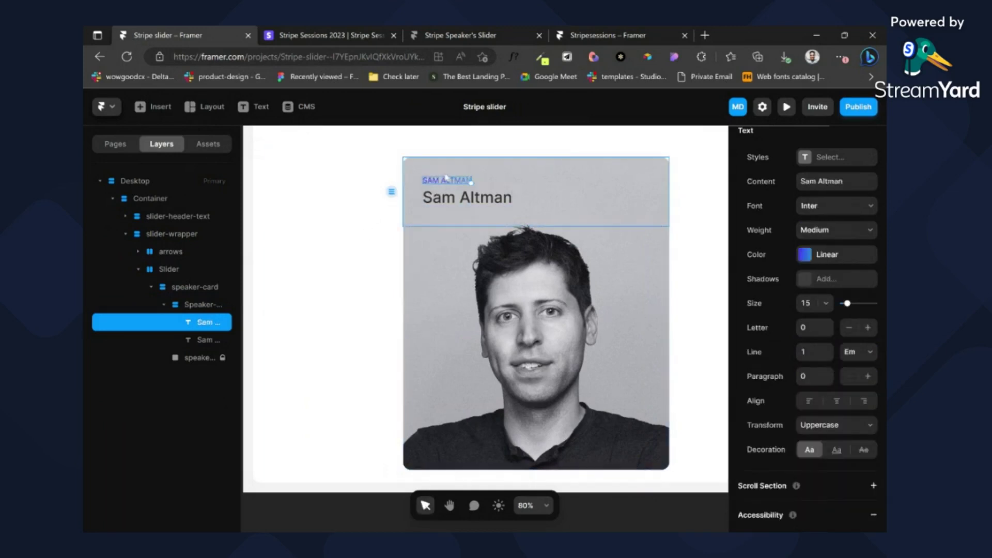
pyautogui.click(824, 178)
pyautogui.write('CEO, OpenAI')
pyautogui.press('Return')
# Step: Lock the stack that holds the speaker card's title and name texts
pyautogui.click(537, 201)
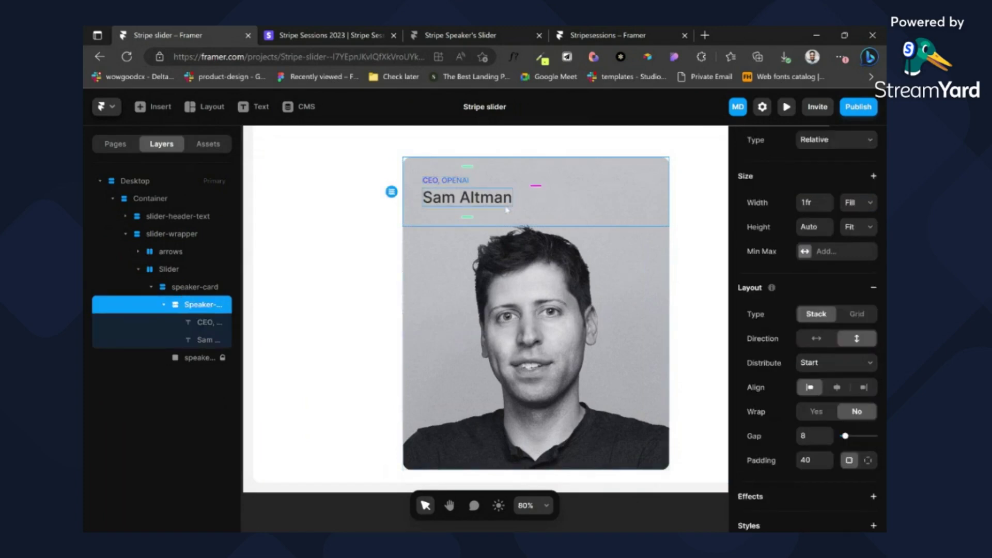
pyautogui.scroll(-2, 536, 217)
pyautogui.scroll(2, 535, 222)
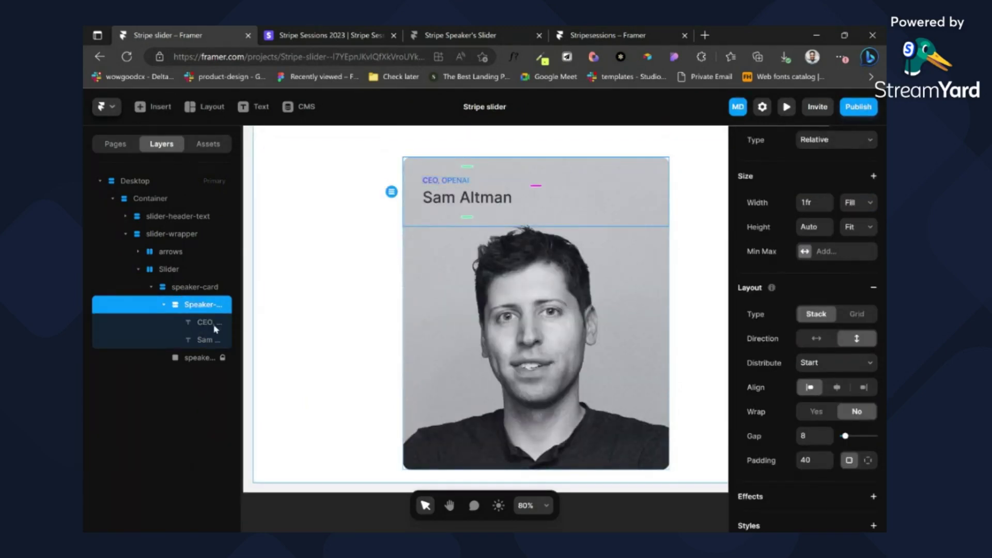
pyautogui.hotkey('ctrl', 'l')
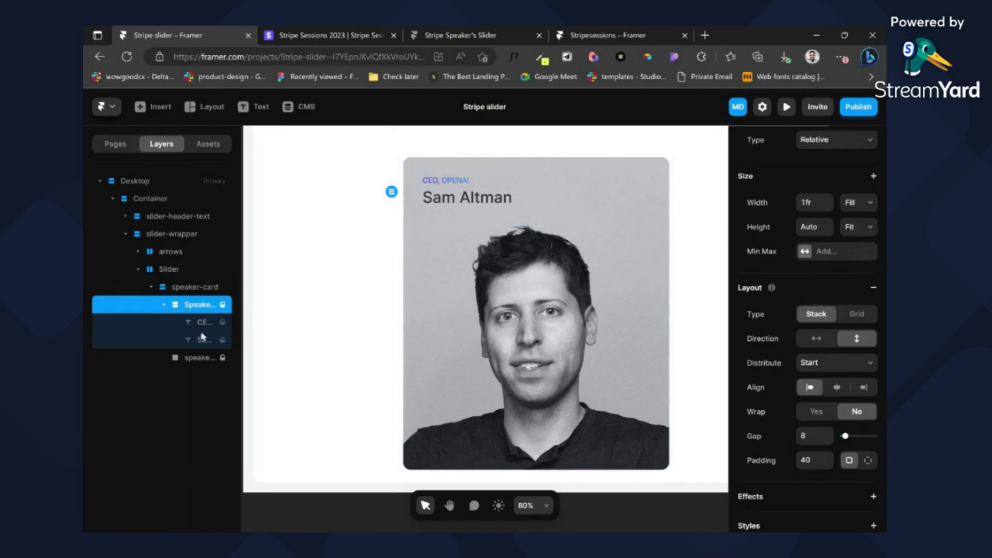
# Step: Draw a frame inside the speaker card and set its width and height to 100% relative
pyautogui.click(193, 358)
pyautogui.moveTo(429, 230); pyautogui.dragTo(483, 304)
pyautogui.click(855, 340)
pyautogui.click(817, 326)
pyautogui.write('1')
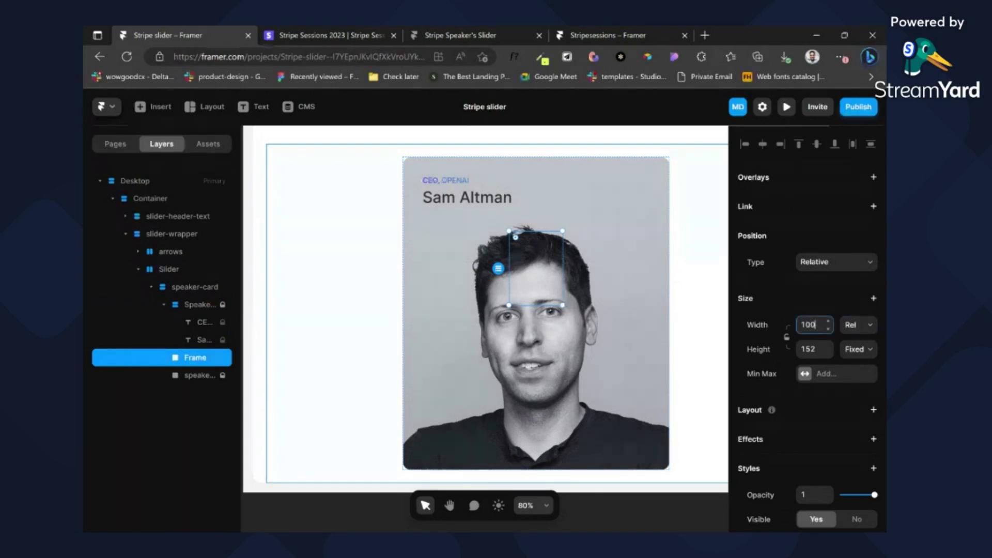
pyautogui.write('00')
pyautogui.press('Return')
pyautogui.click(861, 378)
pyautogui.write('100')
pyautogui.press('Return')
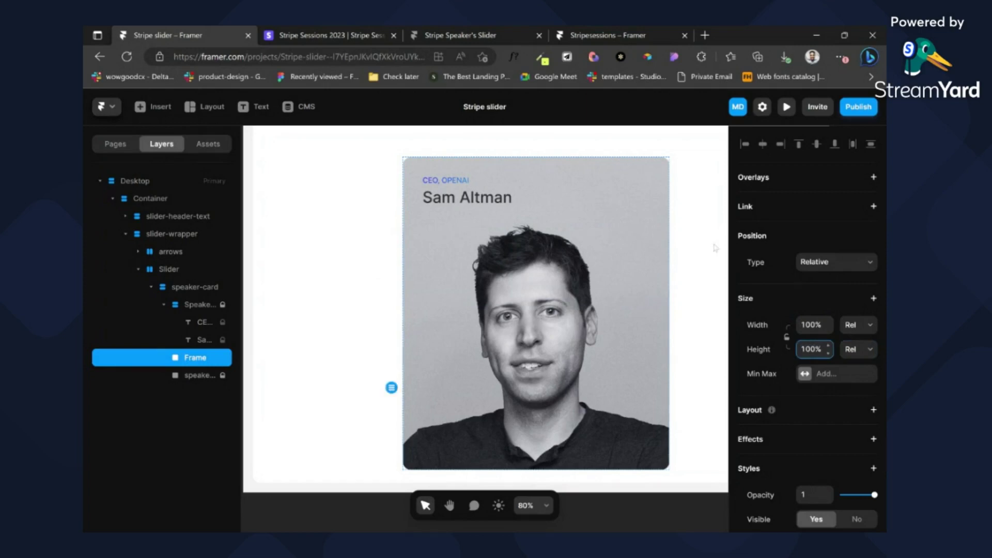
# Step: Rename the new frame with a layer name beginning with "gradient-"
pyautogui.doubleClick(204, 358)
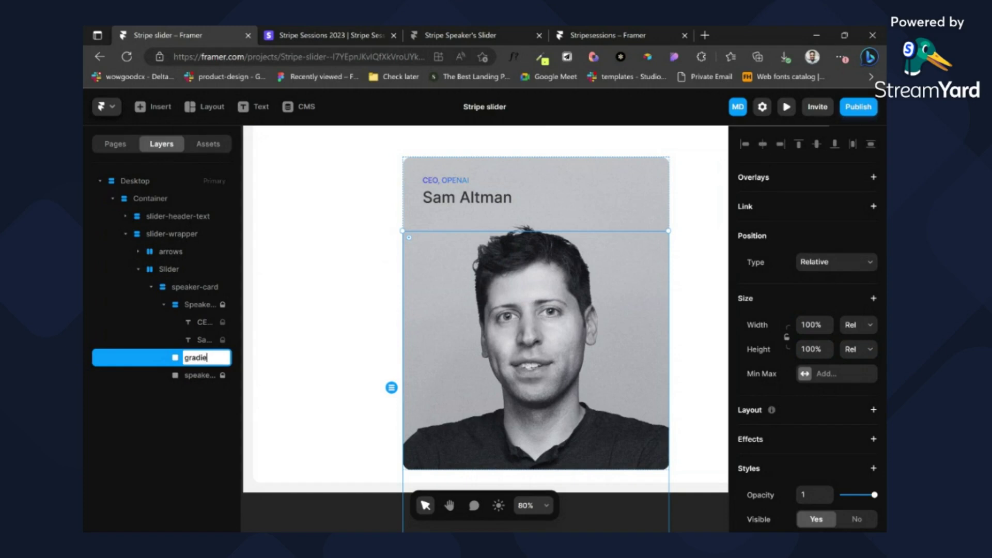
pyautogui.write('gradient-')
pyautogui.press('Return')
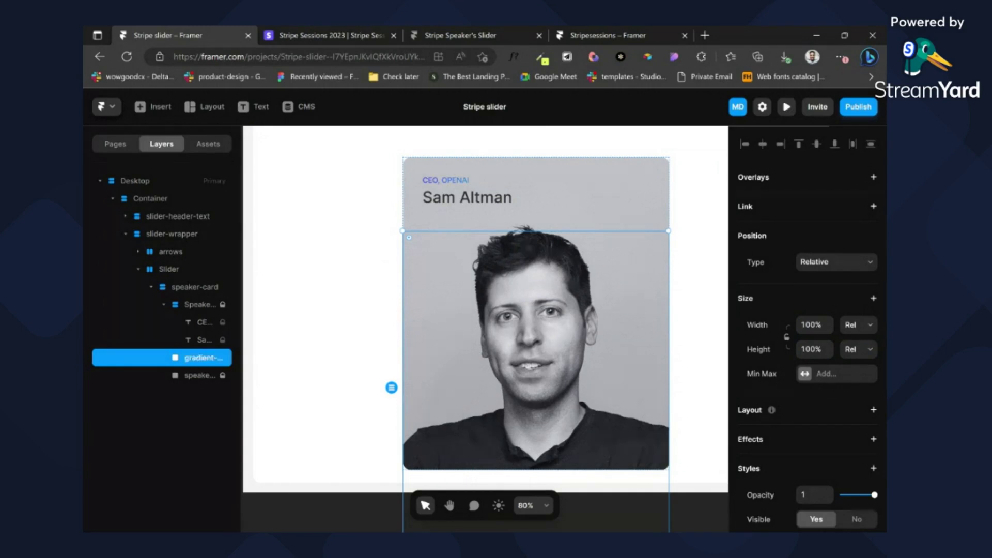
# Step: Check the card overlay on the Stripe Sessions page and set the gradient layer's position type to Absolute in the Stripe slider project
pyautogui.click(328, 34)
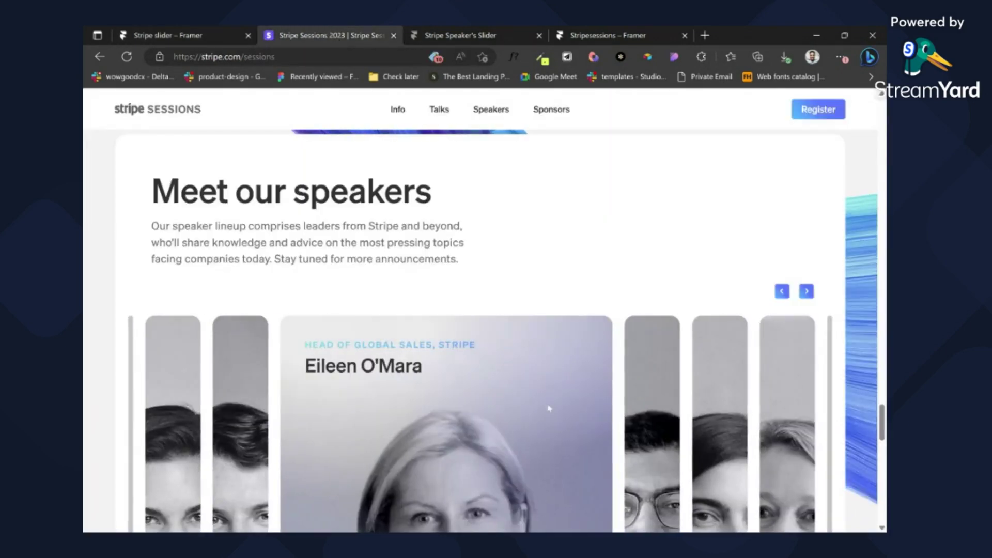
pyautogui.scroll(-3, 549, 407)
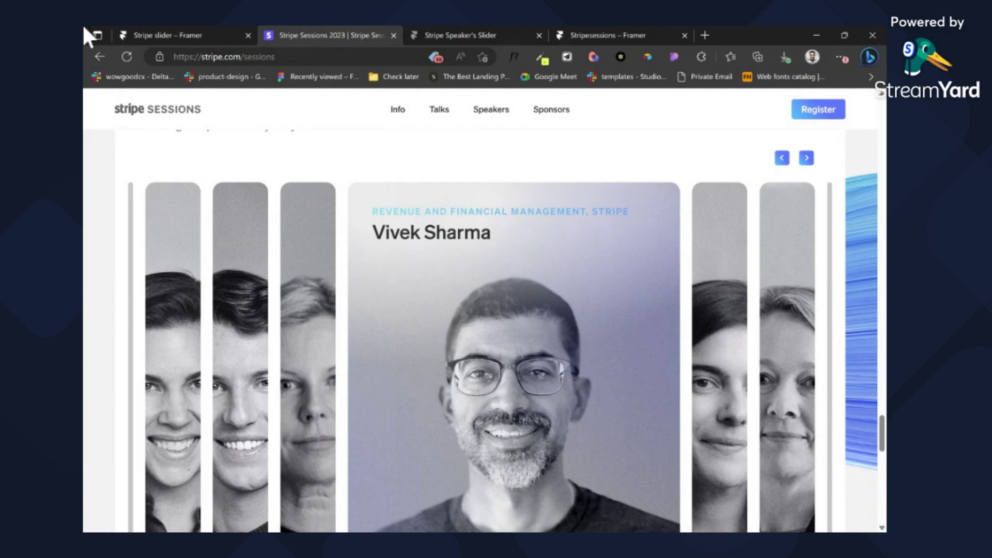
pyautogui.click(157, 36)
pyautogui.scroll(-2, 485, 259)
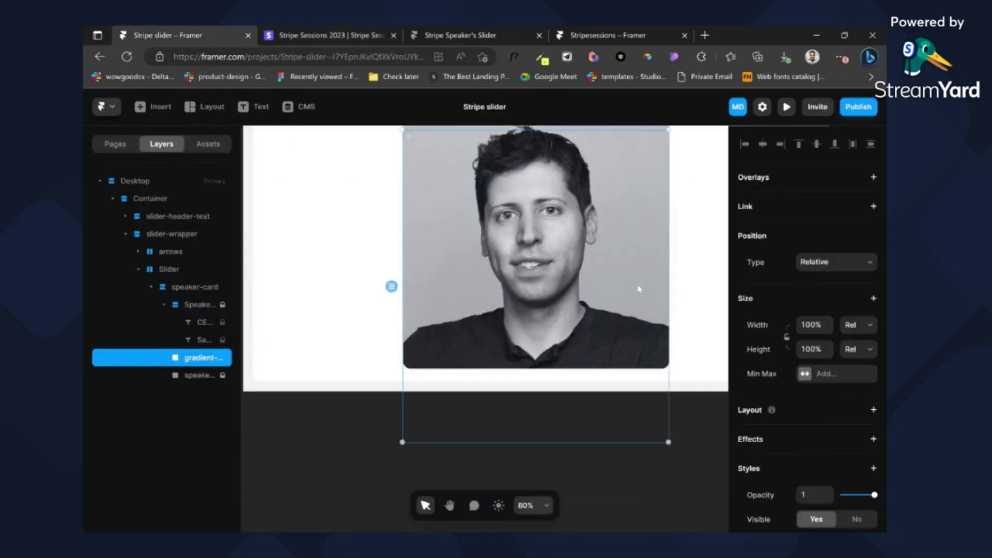
pyautogui.click(825, 270)
pyautogui.click(822, 294)
pyautogui.scroll(2, 538, 337)
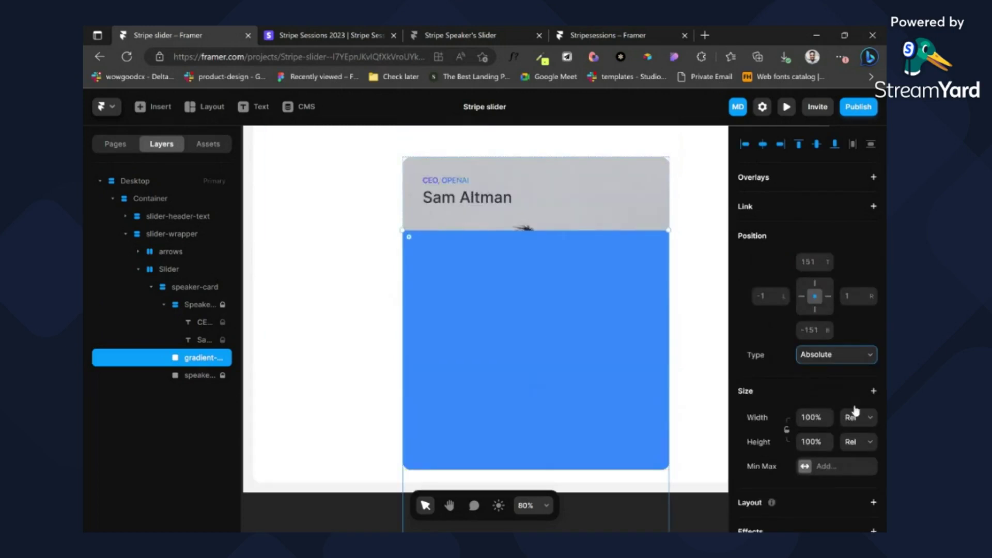
# Step: Remove the gradient layer's blue fill and center the layer vertically within the speaker card
pyautogui.scroll(-6, 855, 411)
pyautogui.click(869, 330)
pyautogui.scroll(5, 806, 258)
pyautogui.scroll(2, 794, 194)
pyautogui.scroll(-5, 799, 206)
pyautogui.scroll(5, 793, 197)
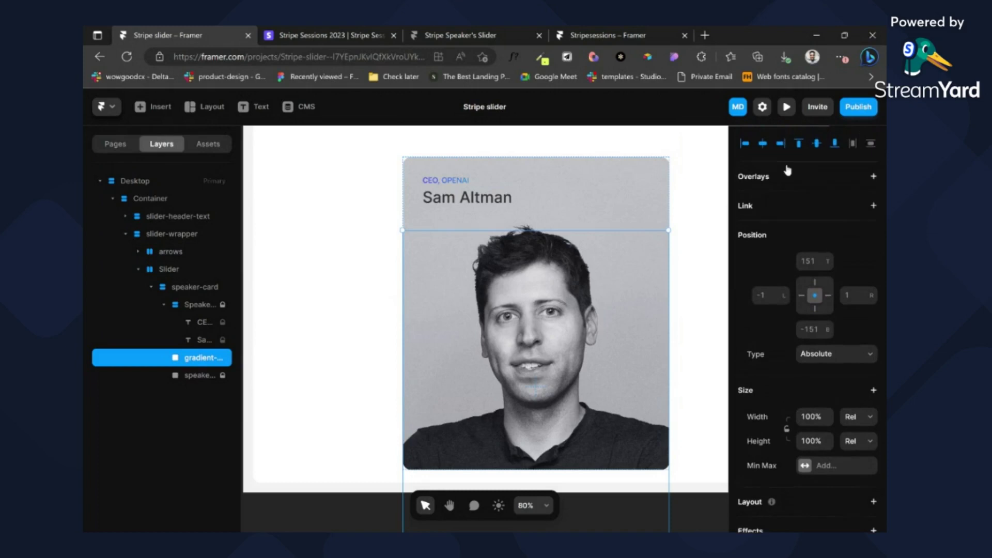
pyautogui.click(817, 145)
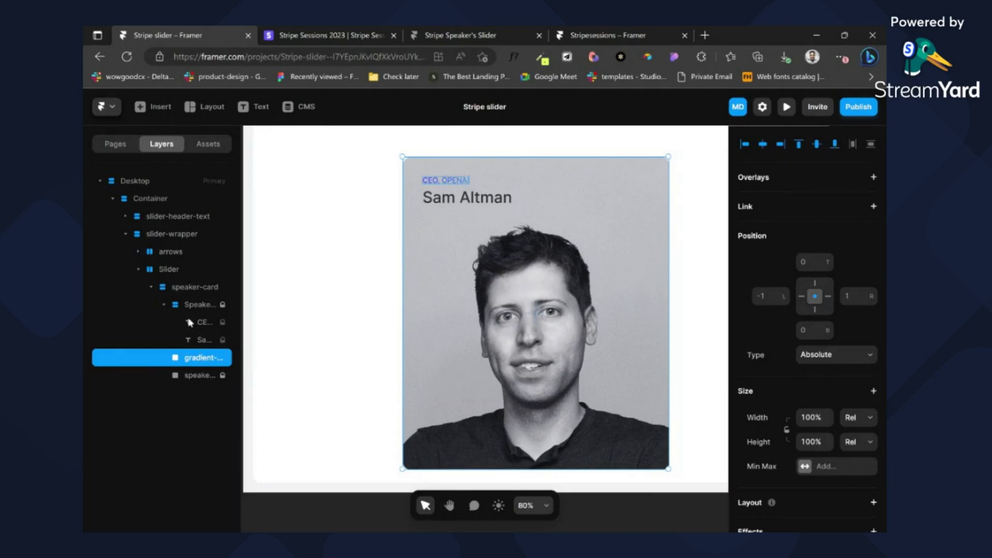
# Step: Examine the Z Index settings of the speaker text stack, the gradient layer and the speaker image
pyautogui.click(163, 306)
pyautogui.click(196, 341)
pyautogui.click(199, 323)
pyautogui.scroll(-5, 870, 388)
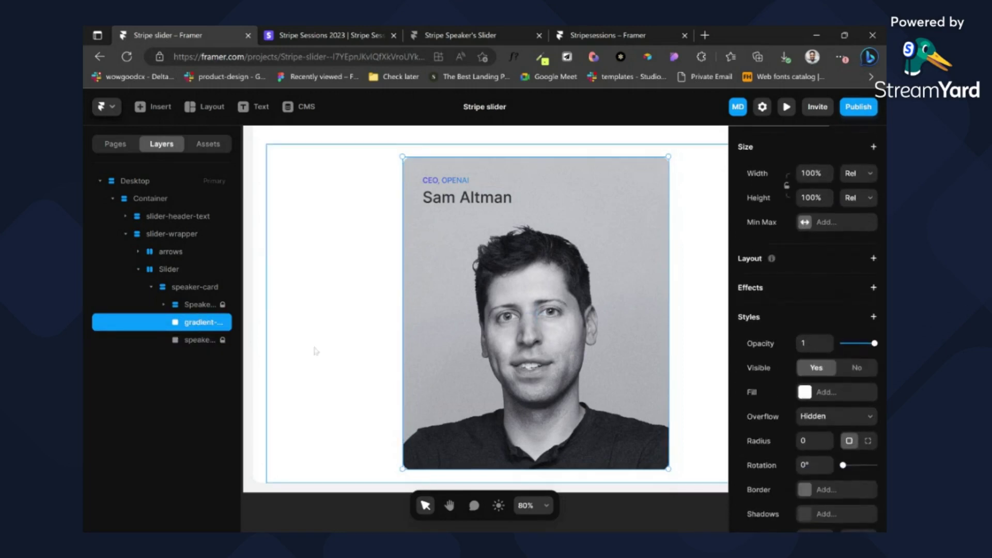
pyautogui.click(204, 310)
pyautogui.scroll(-5, 870, 434)
pyautogui.scroll(4, 870, 434)
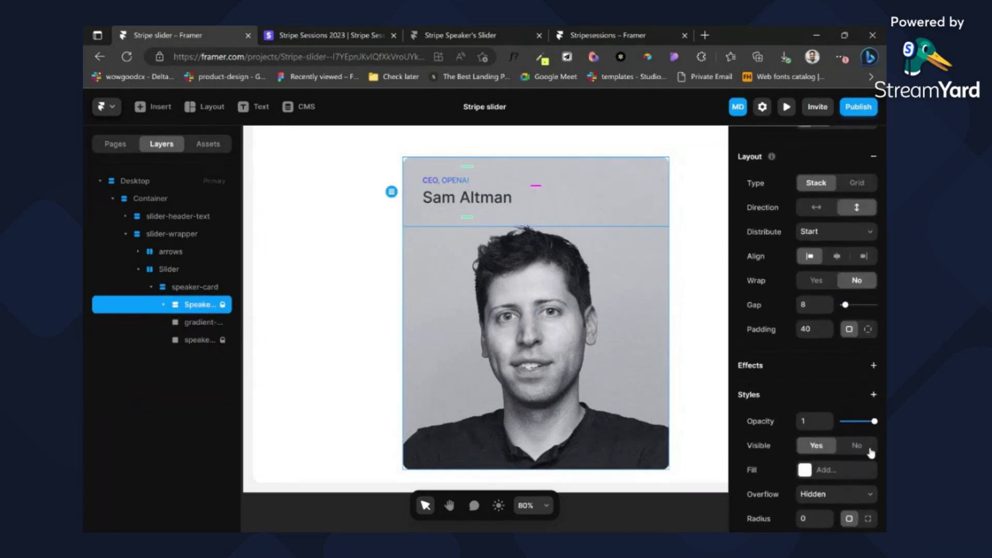
pyautogui.scroll(1, 855, 305)
pyautogui.scroll(-1, 854, 301)
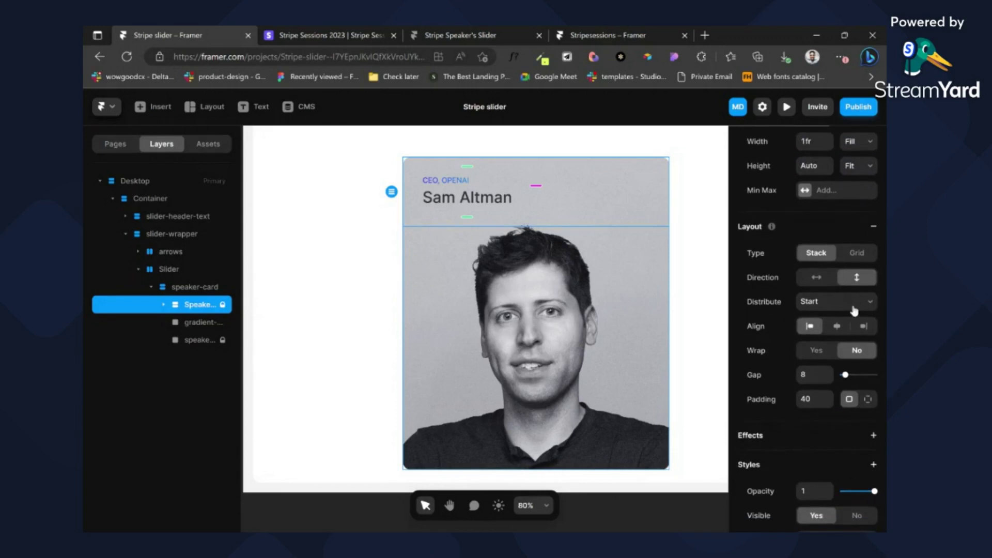
pyautogui.scroll(3, 864, 320)
pyautogui.scroll(-4, 866, 339)
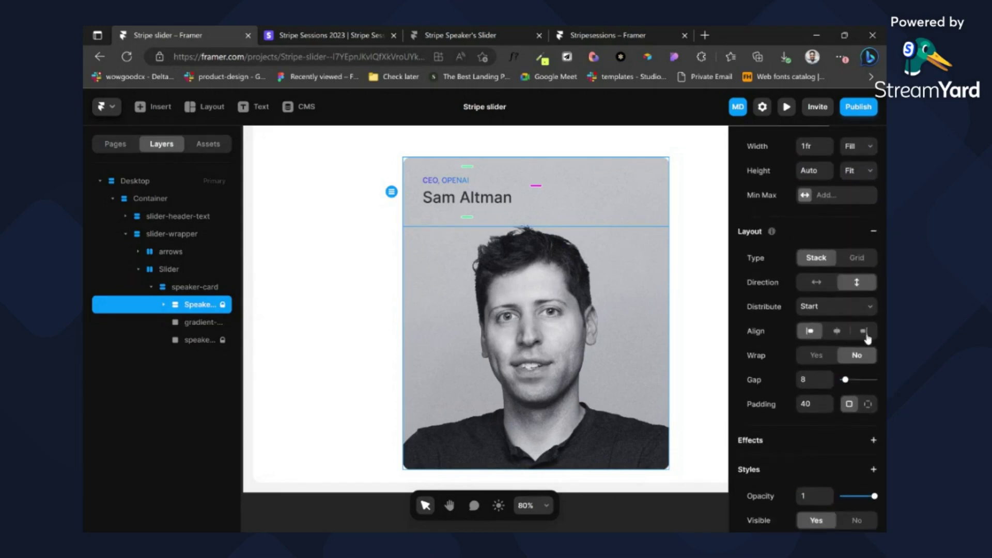
pyautogui.scroll(-3, 863, 362)
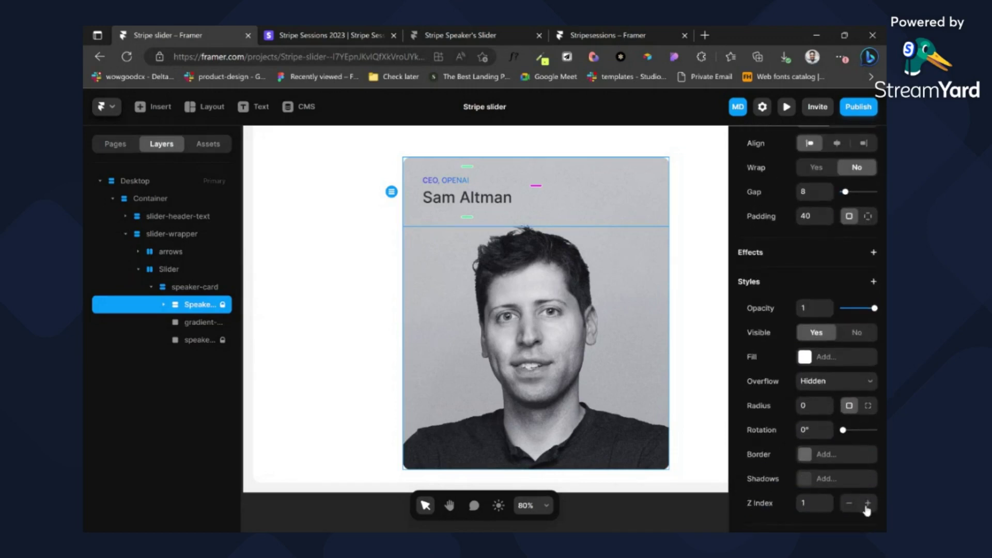
pyautogui.click(222, 322)
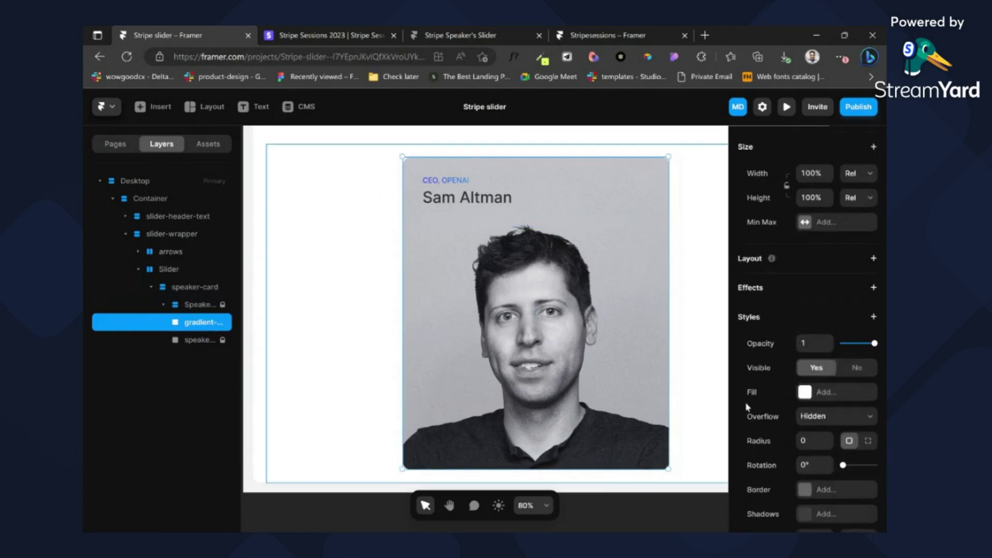
pyautogui.scroll(-4, 873, 320)
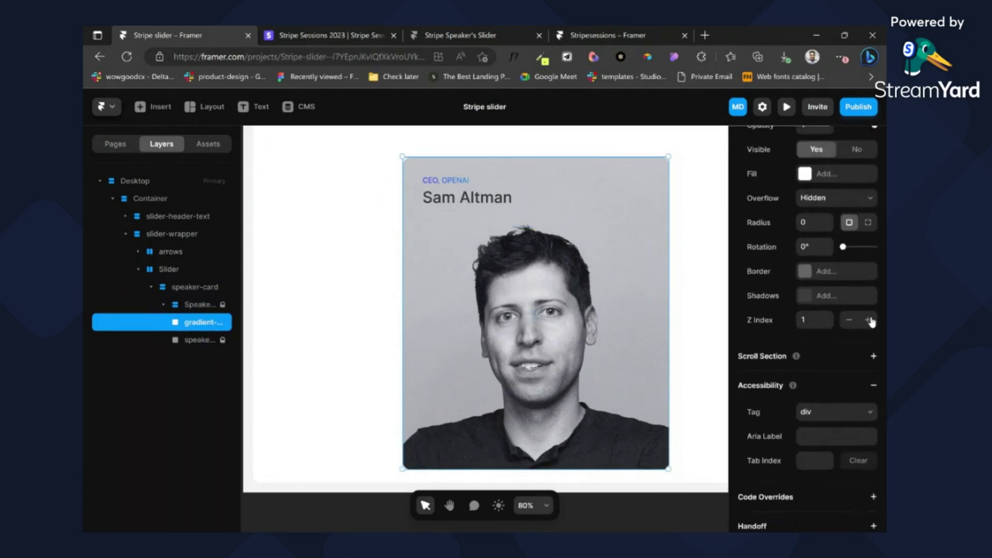
pyautogui.click(201, 341)
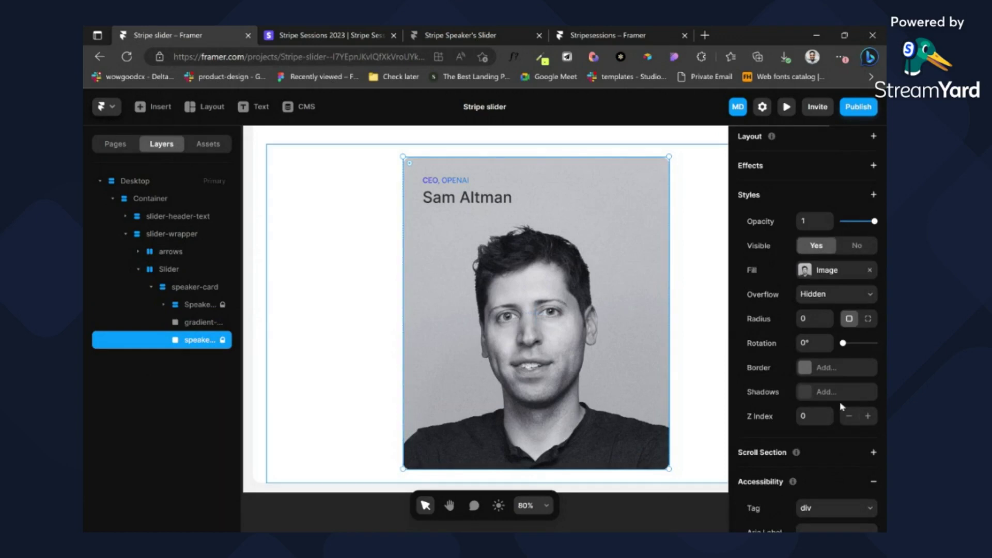
# Step: Draw a frame inside the gradient layer and set its width and height to 736
pyautogui.click(201, 322)
pyautogui.press('f')
pyautogui.moveTo(422, 222); pyautogui.dragTo(551, 363)
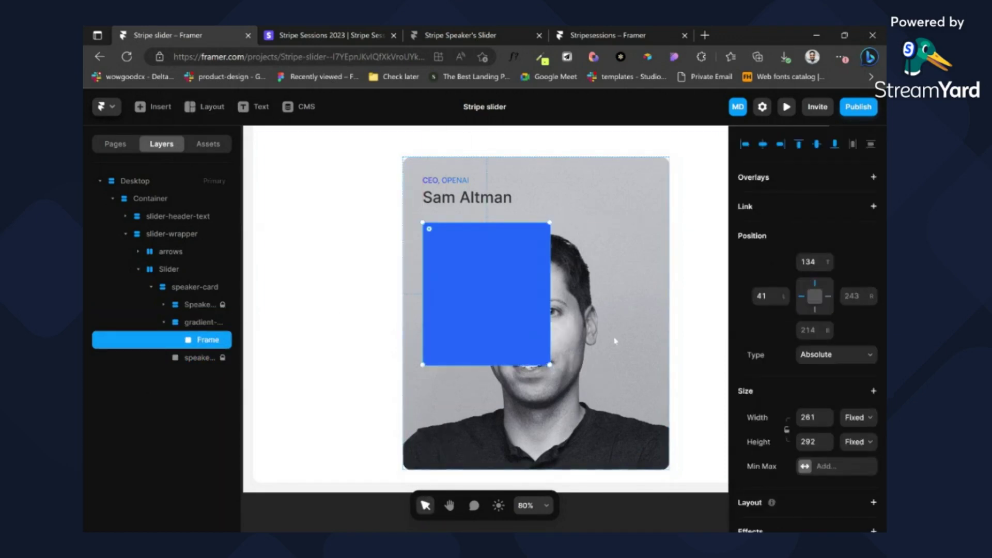
pyautogui.click(809, 418)
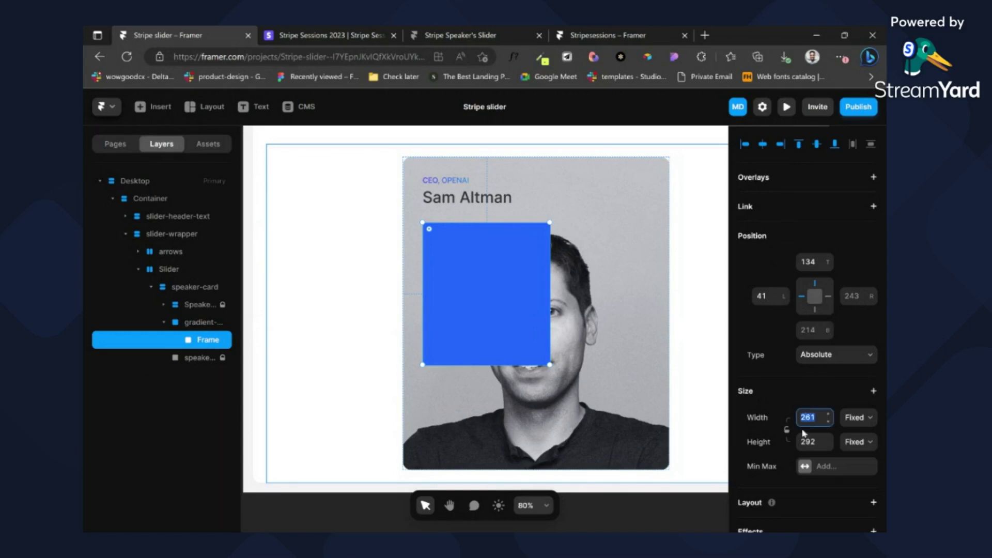
pyautogui.press('Tab')
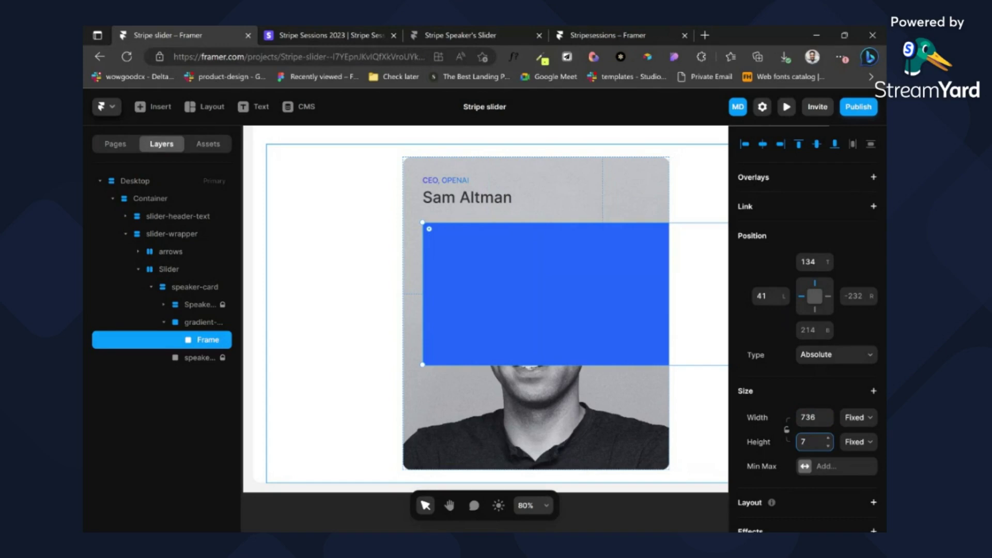
pyautogui.write('736')
pyautogui.press('Return')
# Step: Shift the blue 736 square frame sideways inside the gradient layer to a left offset of -335
pyautogui.scroll(-3, 807, 310)
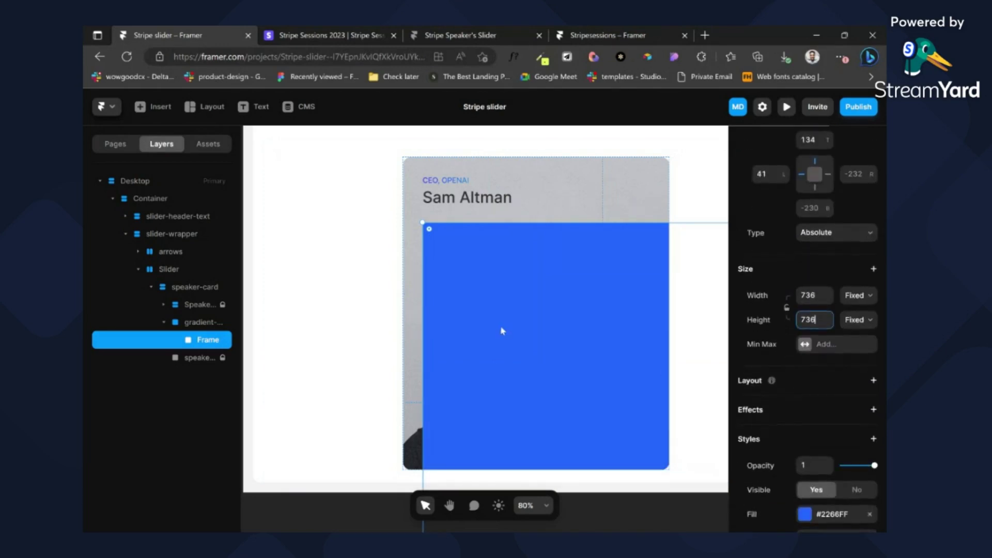
pyautogui.scroll(-5, 501, 327)
pyautogui.scroll(5, 481, 354)
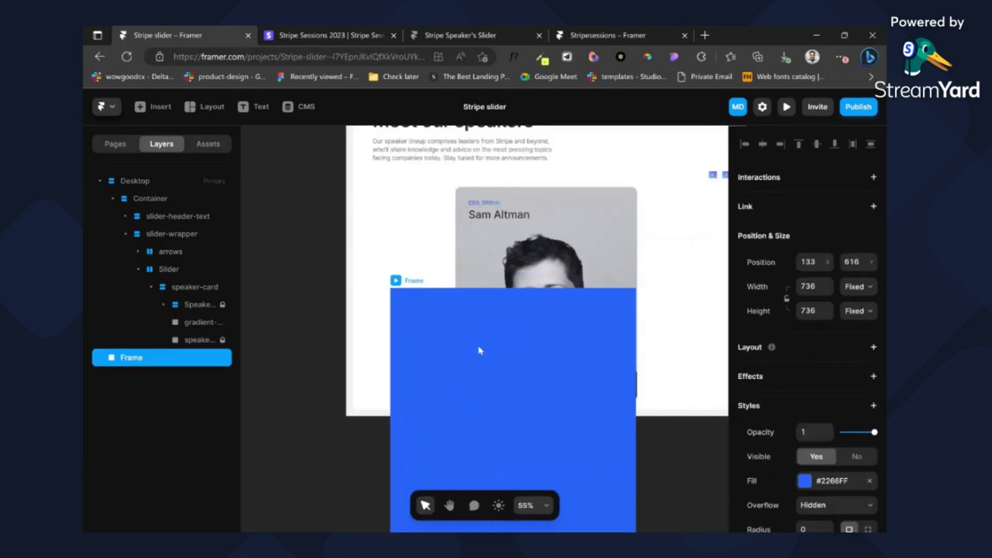
pyautogui.press('Left')
pyautogui.press('Left')
pyautogui.press('Left')
pyautogui.press('Left')
pyautogui.press('Left')
pyautogui.press('Left')
pyautogui.press('Left')
pyautogui.press('Left')
pyautogui.press('Left')
pyautogui.press('Left')
pyautogui.press('Left')
pyautogui.press('Left')
pyautogui.press('Left')
pyautogui.press('Left')
pyautogui.press('Left')
pyautogui.press('Left')
pyautogui.press('Left')
pyautogui.press('Left')
pyautogui.press('Left')
pyautogui.press('Left')
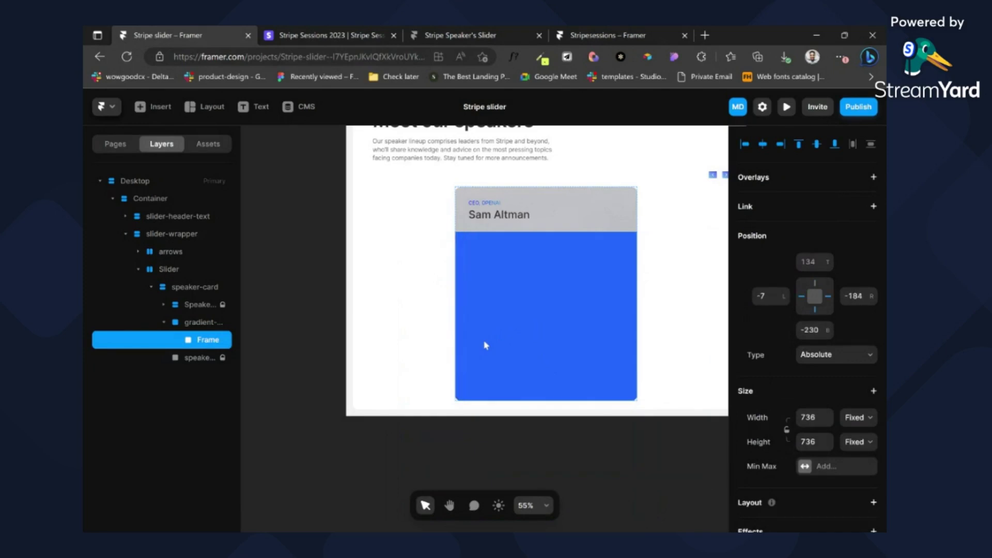
pyautogui.moveTo(486, 346); pyautogui.dragTo(468, 345)
pyautogui.hotkey('shift', 'Left')
pyautogui.hotkey('shift', 'Left')
pyautogui.hotkey('shift', 'Left')
pyautogui.hotkey('shift', 'Left')
pyautogui.hotkey('shift', 'Left')
pyautogui.hotkey('shift', 'Left')
pyautogui.hotkey('shift', 'Left')
pyautogui.hotkey('shift', 'Left')
pyautogui.hotkey('shift', 'Left')
pyautogui.hotkey('shift', 'Left')
pyautogui.hotkey('shift', 'Left')
pyautogui.hotkey('shift', 'Left')
pyautogui.hotkey('shift', 'Left')
pyautogui.hotkey('shift', 'Left')
pyautogui.hotkey('shift', 'Left')
pyautogui.hotkey('shift', 'Left')
pyautogui.hotkey('shift', 'Left')
pyautogui.hotkey('shift', 'Left')
pyautogui.hotkey('shift', 'Left')
pyautogui.hotkey('shift', 'Left')
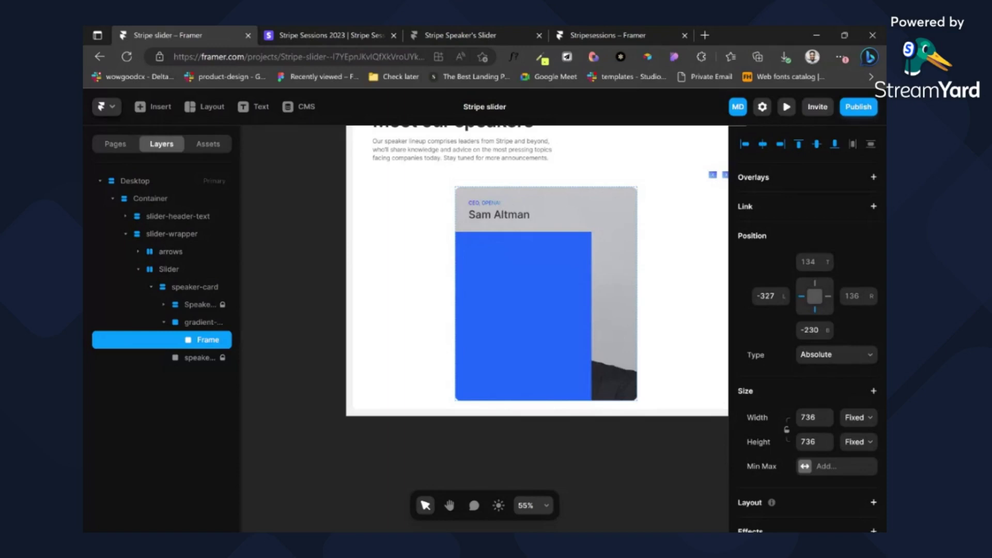
pyautogui.hotkey('shift', 'Left')
pyautogui.scroll(1, 571, 192)
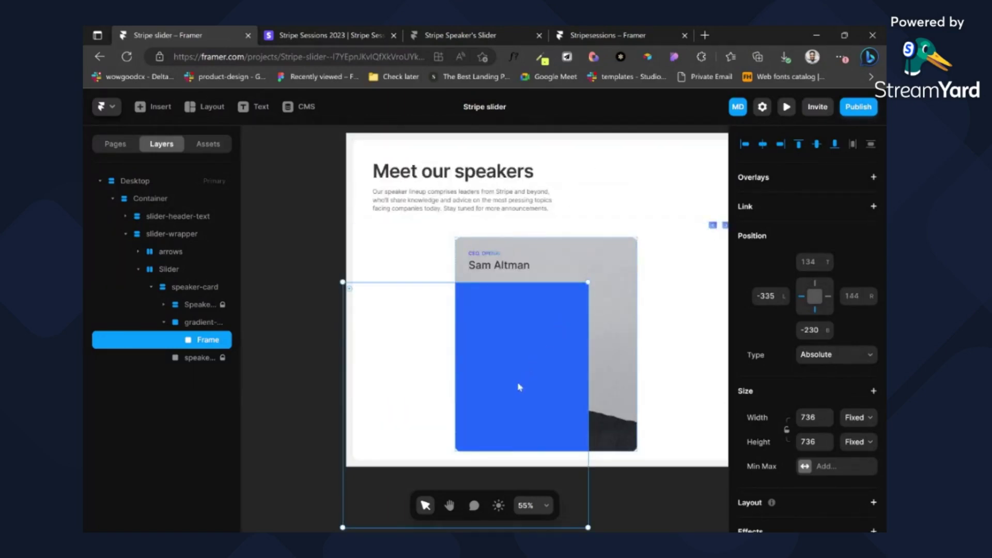
# Step: Move the blue frame diagonally down so that only its upper corner covers the speaker card's lower-left area
pyautogui.click(634, 470)
pyautogui.click(512, 398)
pyautogui.moveTo(545, 355); pyautogui.dragTo(512, 374)
pyautogui.scroll(-5, 783, 412)
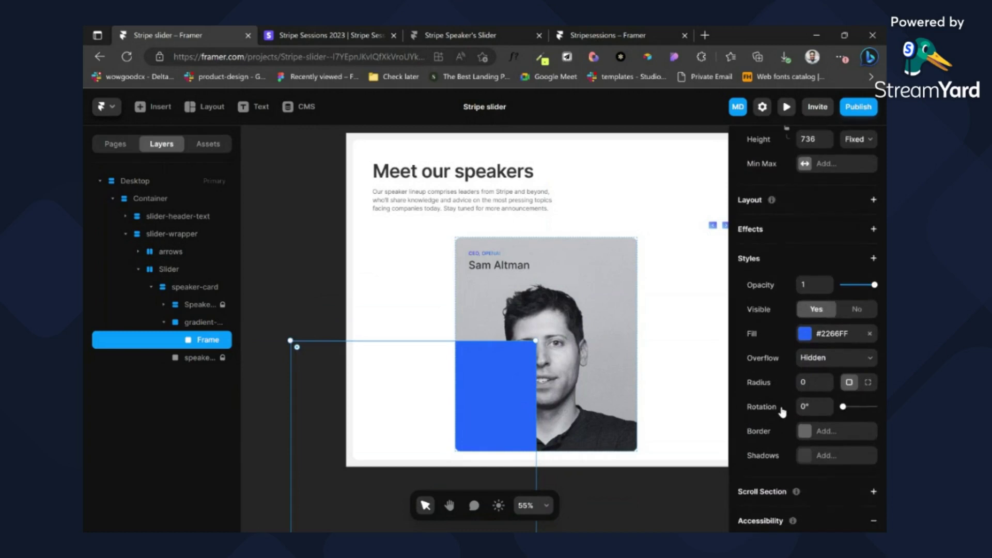
pyautogui.click(827, 335)
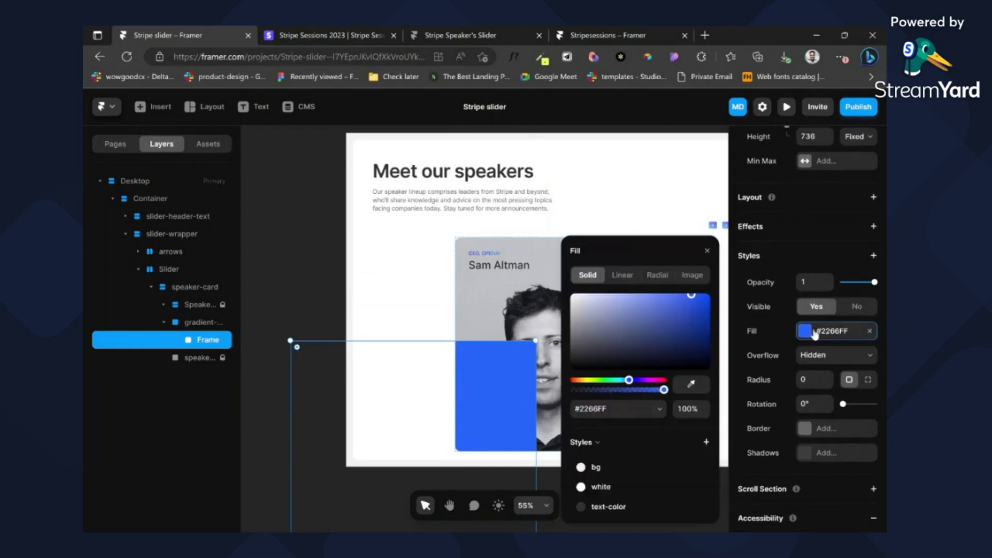
pyautogui.press('Escape')
# Step: Save the first stop of the "CEO, OpenAI" text's linear gradient, #3639FC, as a color style named Blue
pyautogui.click(484, 262)
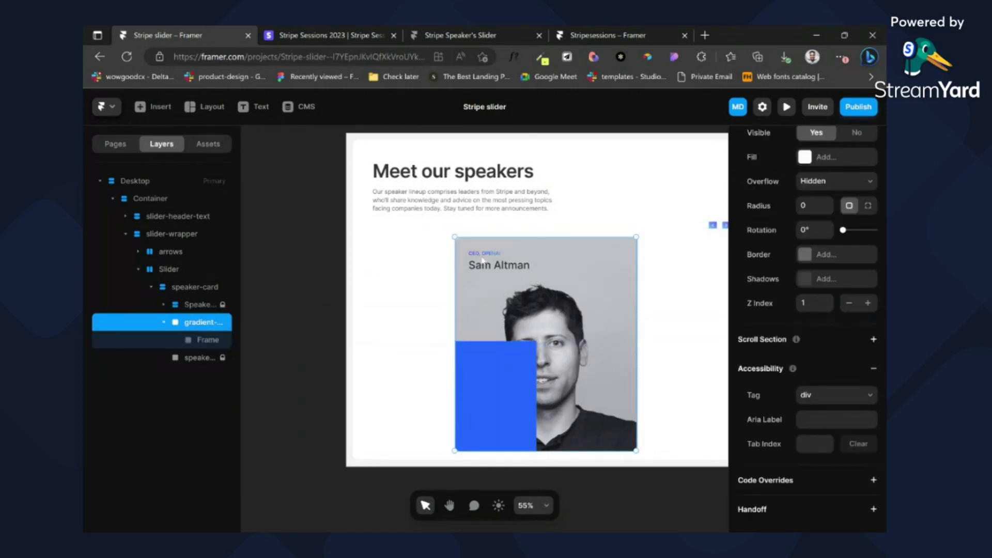
pyautogui.click(163, 305)
pyautogui.click(190, 323)
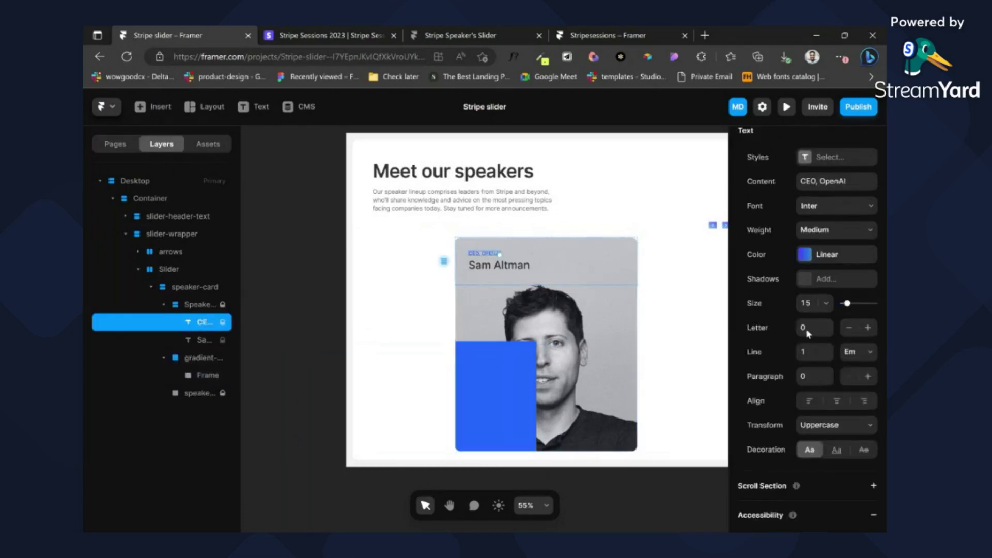
pyautogui.click(827, 255)
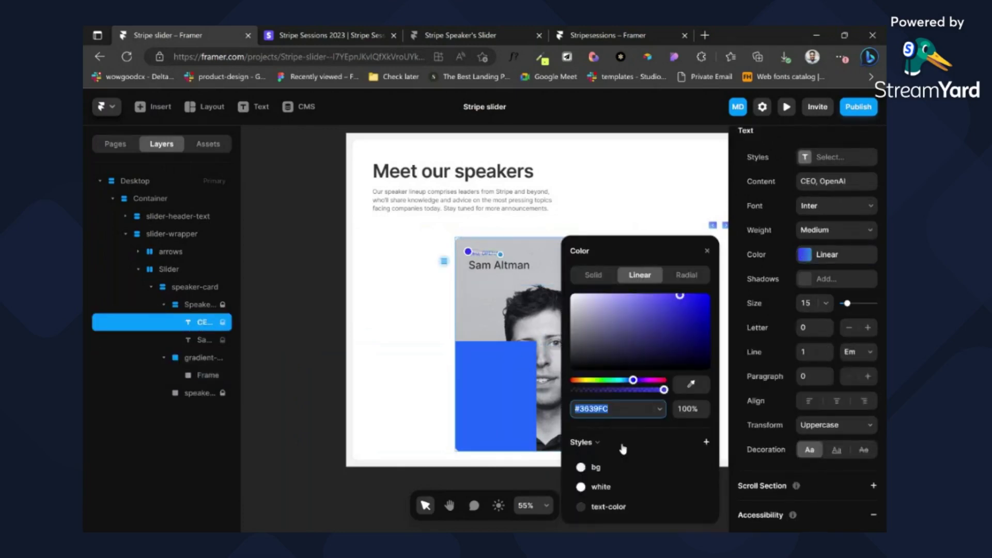
pyautogui.click(706, 442)
pyautogui.write('Bl')
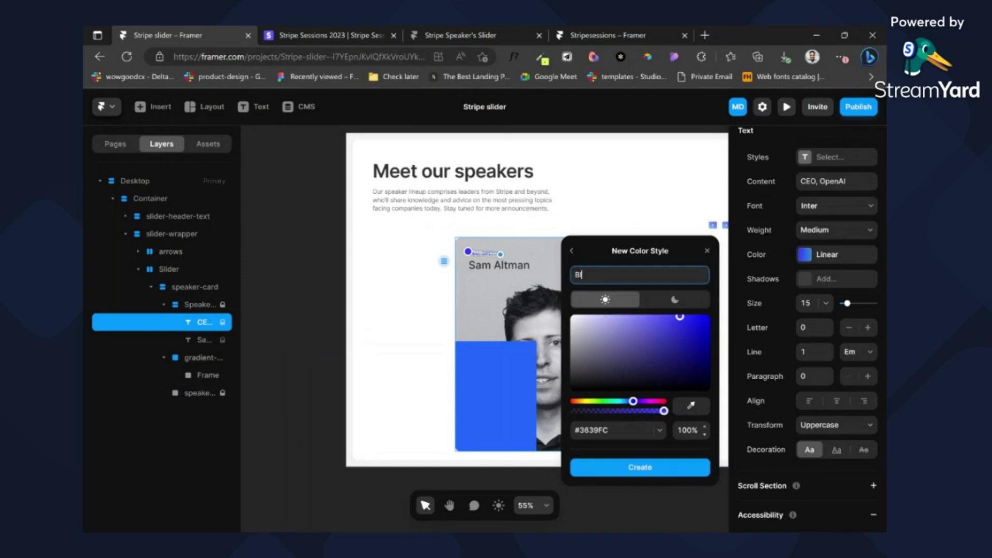
pyautogui.write('ue')
pyautogui.press('Return')
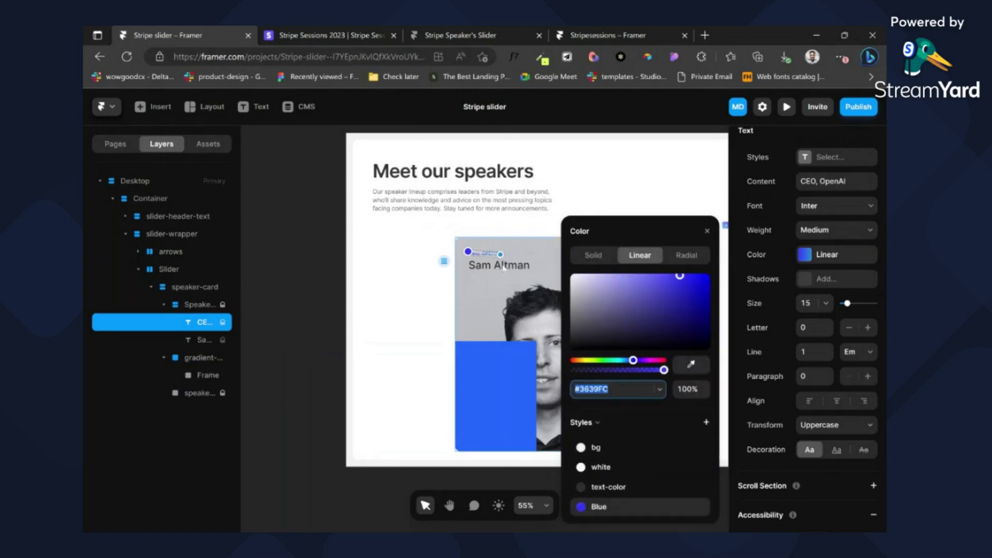
# Step: Start a new color style from the second stop of the "CEO, OpenAI" text's gradient, #1F90D6
pyautogui.click(500, 254)
pyautogui.click(706, 425)
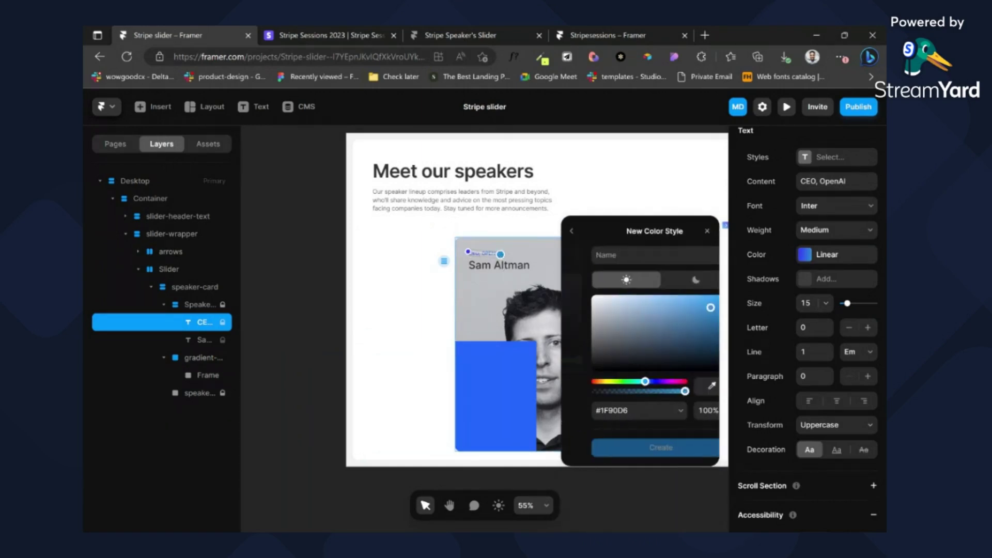
# Step: Save the gradient's #1F90D6 colour as a new colour style named light-blue
pyautogui.write('light')
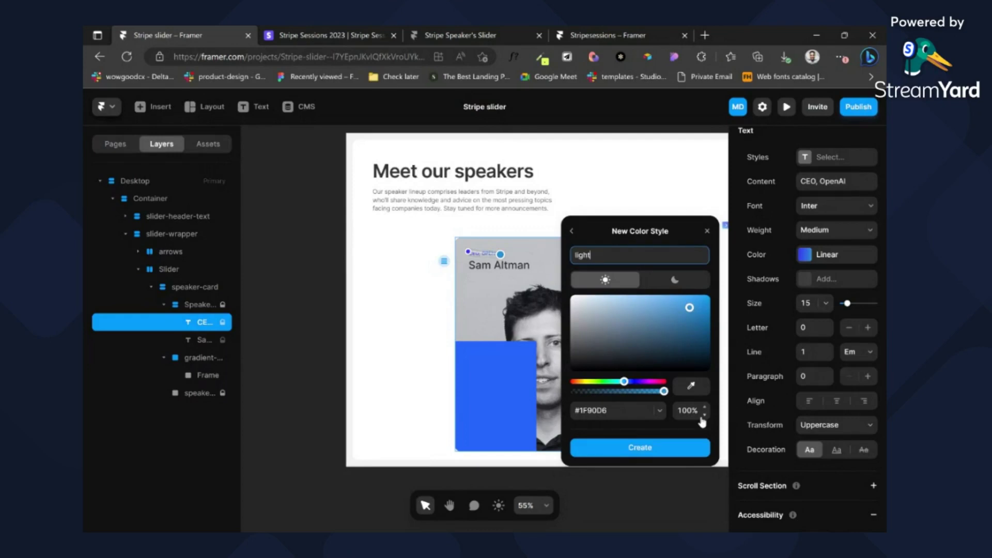
pyautogui.write('-blue')
pyautogui.press('Return')
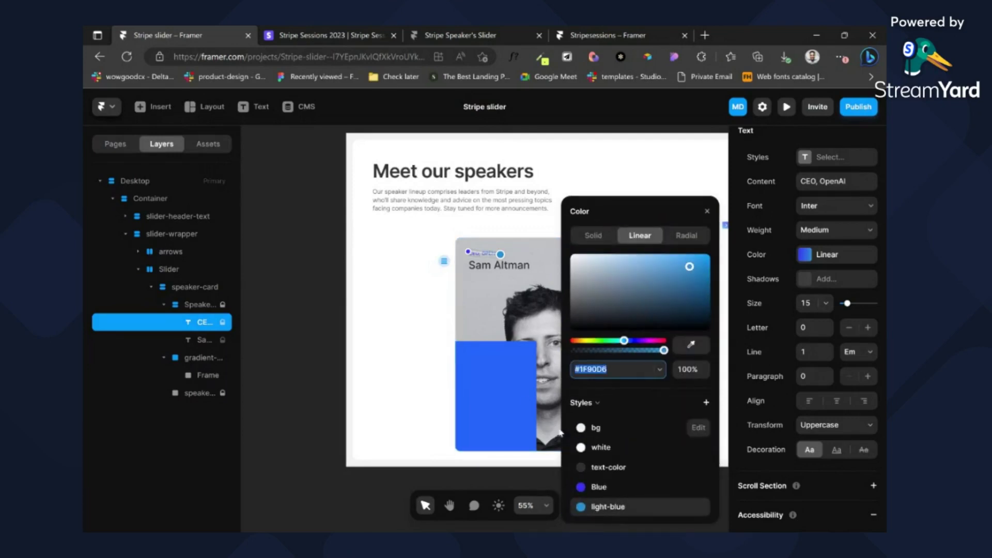
# Step: Change the blue square frame on the speaker card to a radial fill with its outer colour stop at 0% opacity
pyautogui.click(496, 395)
pyautogui.click(803, 332)
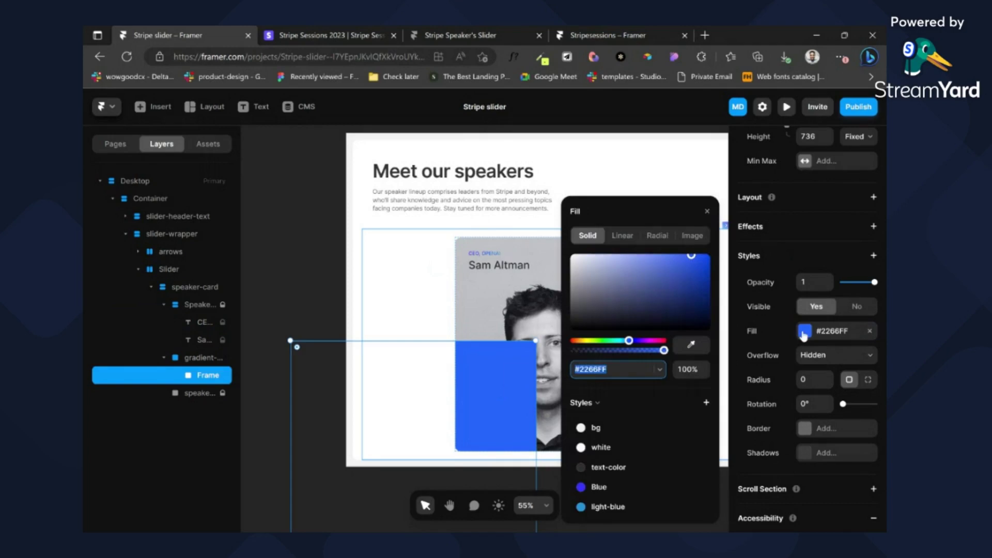
pyautogui.click(661, 237)
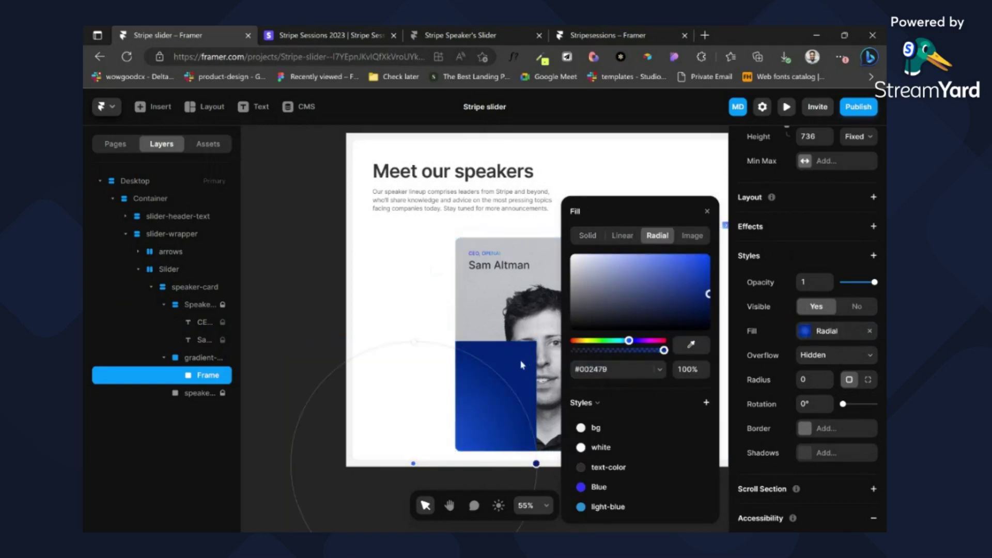
pyautogui.scroll(-2, 540, 356)
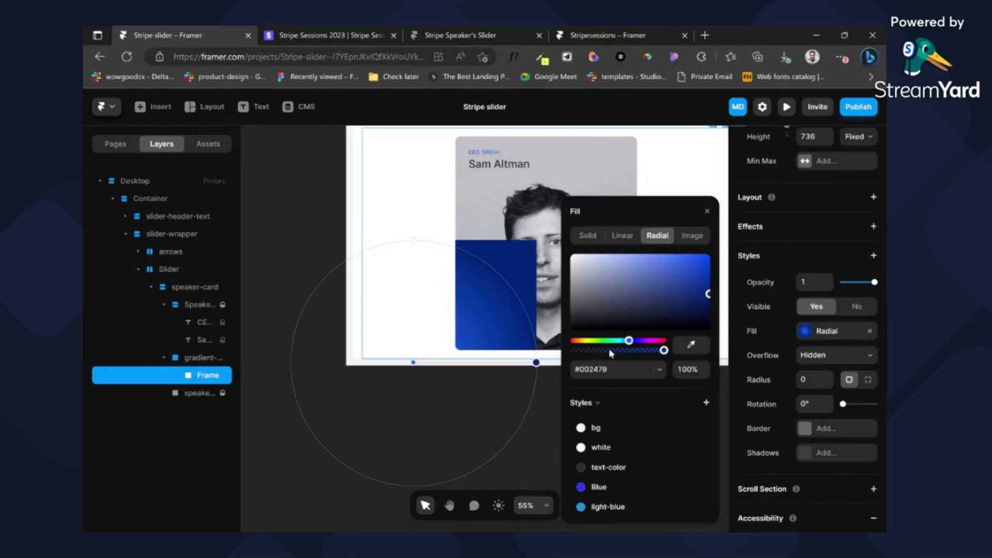
pyautogui.moveTo(608, 352); pyautogui.dragTo(502, 358)
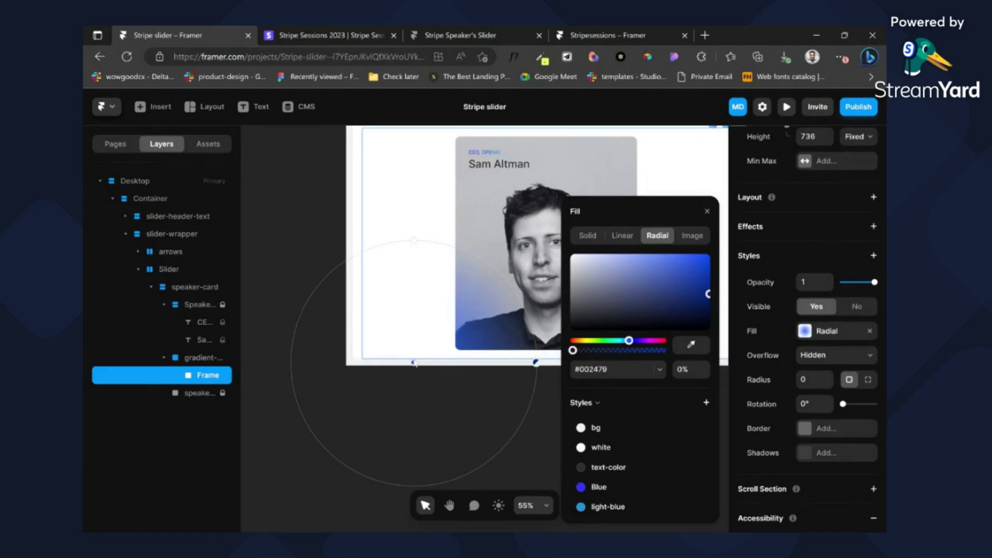
# Step: Set the radial gradient's centre stop to the Blue style and lower the frame's opacity to 0.42
pyautogui.click(597, 487)
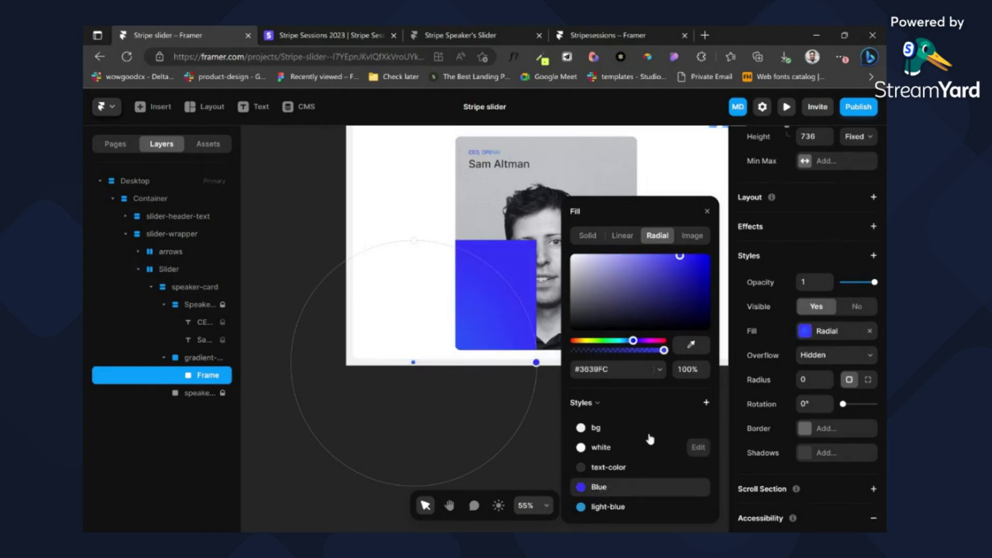
pyautogui.click(413, 363)
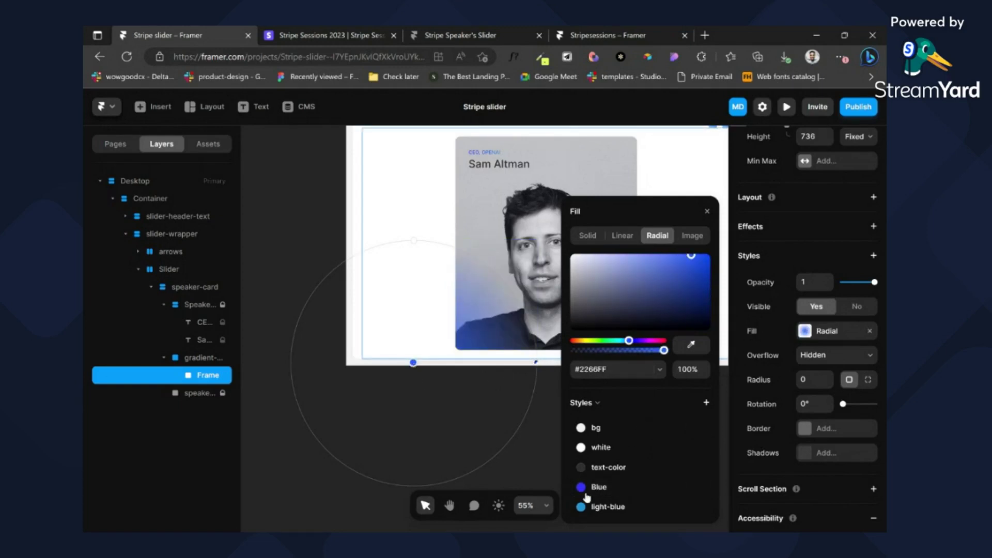
pyautogui.click(590, 493)
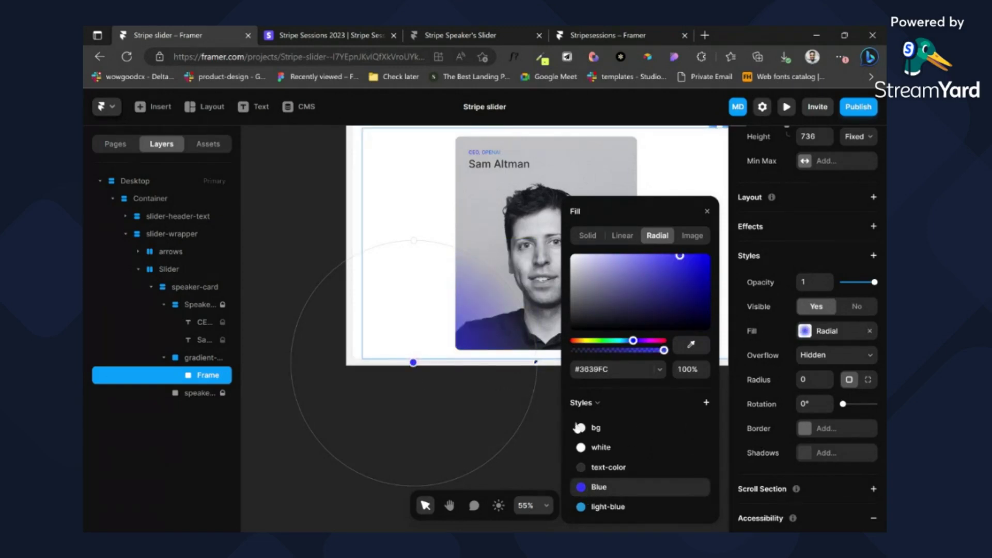
pyautogui.click(608, 507)
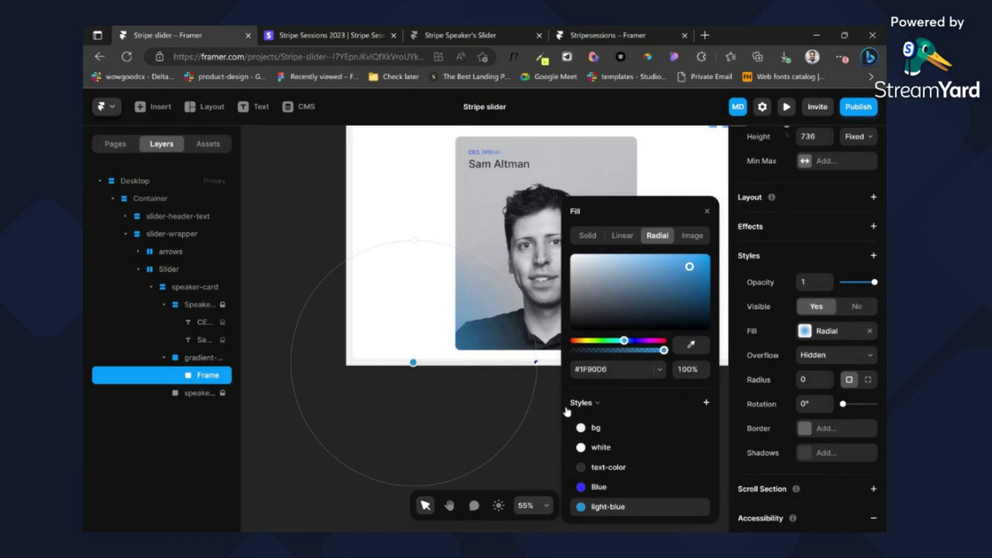
pyautogui.click(688, 290)
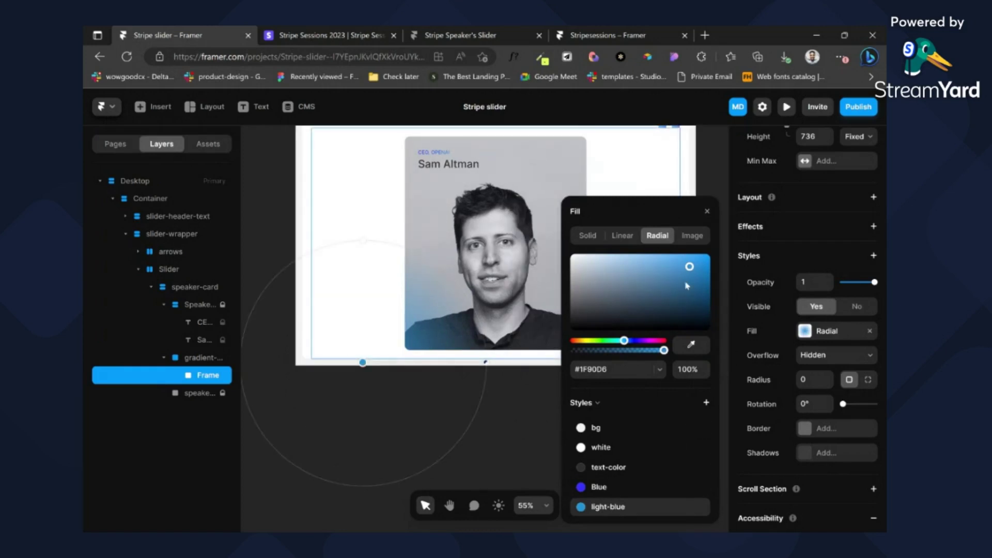
pyautogui.click(620, 484)
pyautogui.moveTo(872, 289)
pyautogui.mouseDown()
pyautogui.moveTo(850, 292)
pyautogui.moveTo(868, 292)
pyautogui.moveTo(858, 293)
pyautogui.mouseUp()
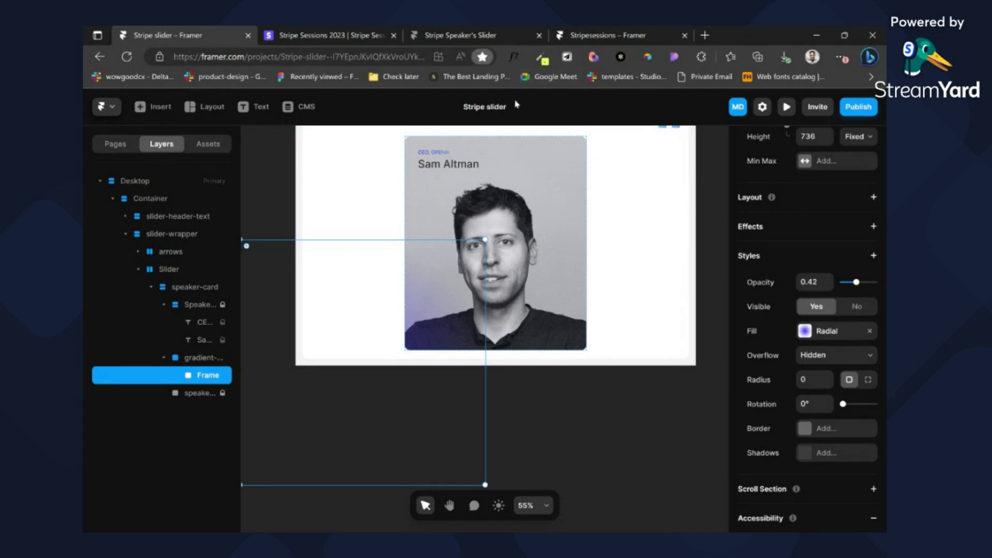
# Step: Duplicate the gradient frame and nudge the copy up and slightly right, to about left -484 and bottom -374
pyautogui.hotkey('ctrl', 'd')
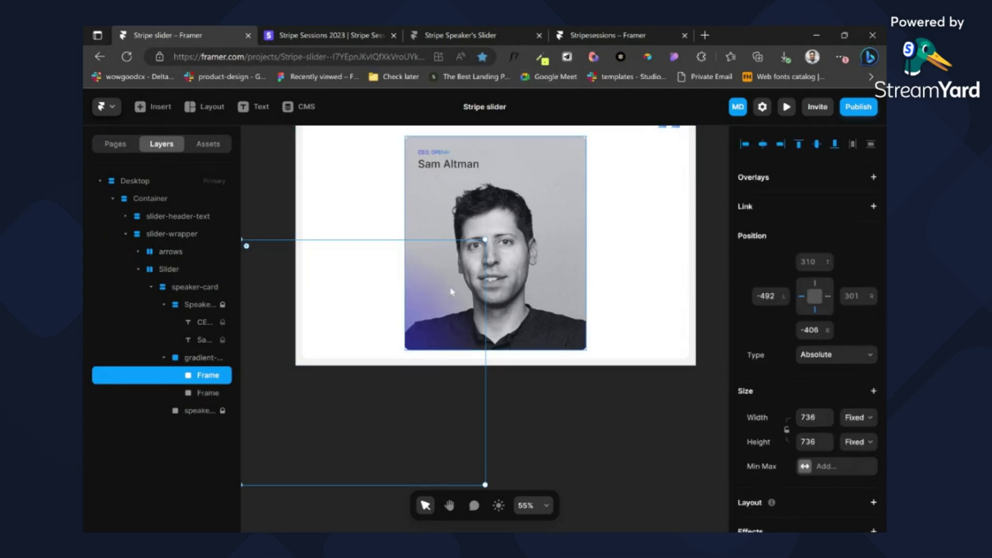
pyautogui.press('Up')
pyautogui.press('Up')
pyautogui.press('Up')
pyautogui.press('Up')
pyautogui.hotkey('shift', 'Up')
pyautogui.hotkey('shift', 'Up')
pyautogui.hotkey('shift', 'Up')
pyautogui.hotkey('shift', 'Up')
pyautogui.hotkey('shift', 'Up')
pyautogui.hotkey('shift', 'Up')
pyautogui.hotkey('shift', 'Up')
pyautogui.hotkey('shift', 'Up')
pyautogui.hotkey('shift', 'Up')
pyautogui.hotkey('shift', 'Up')
pyautogui.hotkey('shift', 'Up')
pyautogui.hotkey('shift', 'Up')
pyautogui.hotkey('shift', 'Up')
pyautogui.hotkey('shift', 'Up')
pyautogui.hotkey('shift', 'Up')
pyautogui.hotkey('shift', 'Up')
pyautogui.hotkey('shift', 'Up')
pyautogui.hotkey('shift', 'Up')
pyautogui.hotkey('shift', 'Up')
pyautogui.hotkey('shift', 'Up')
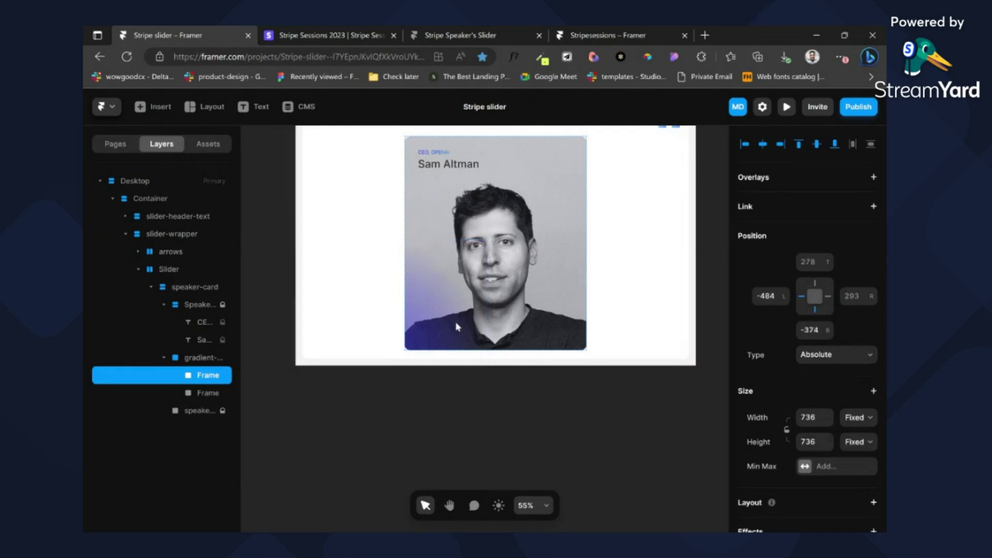
pyautogui.press('Right')
# Step: Move the duplicated gradient frame further up and right within the card, to about left -332 and bottom -109
pyautogui.moveTo(417, 317); pyautogui.dragTo(497, 225)
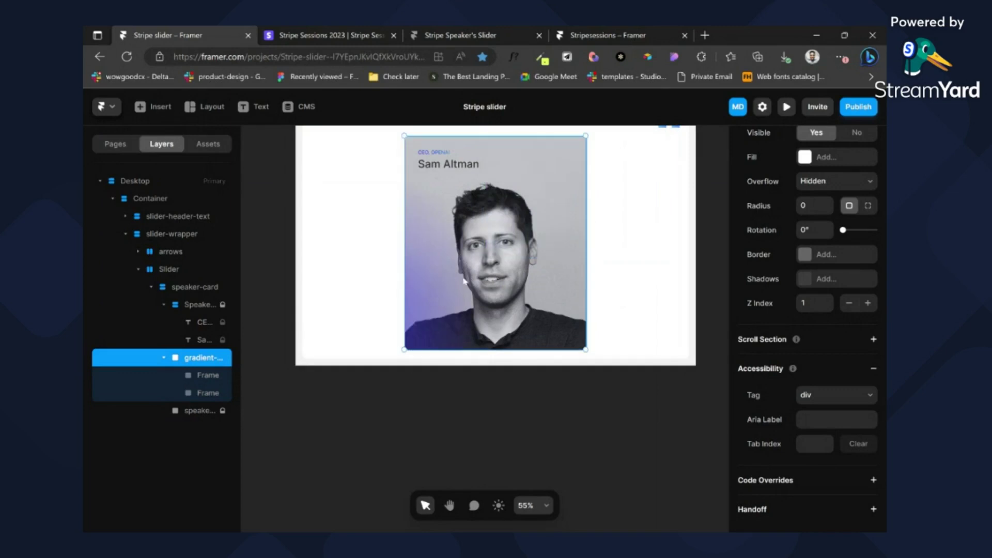
pyautogui.click(207, 375)
pyautogui.moveTo(412, 305); pyautogui.dragTo(432, 301)
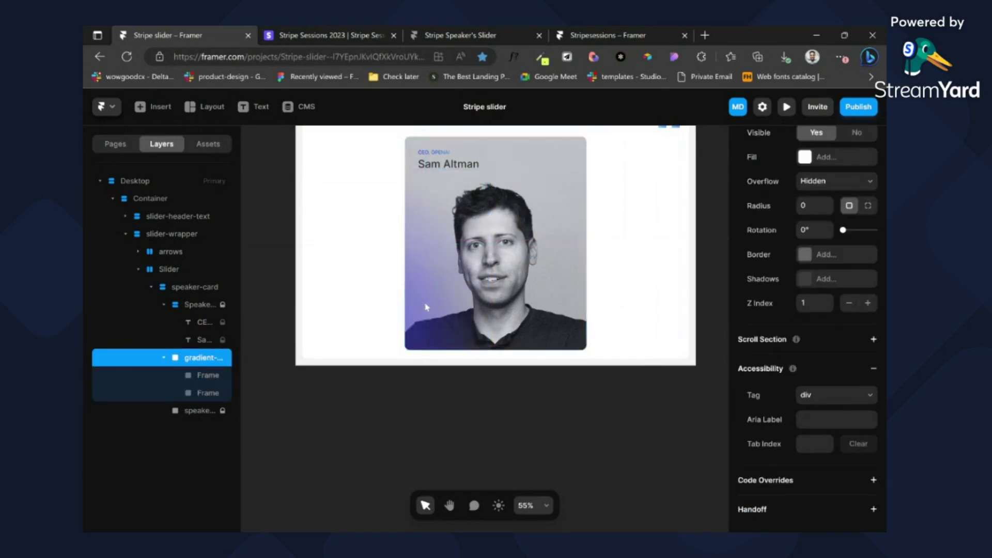
pyautogui.click(207, 375)
pyautogui.moveTo(410, 326); pyautogui.dragTo(410, 325)
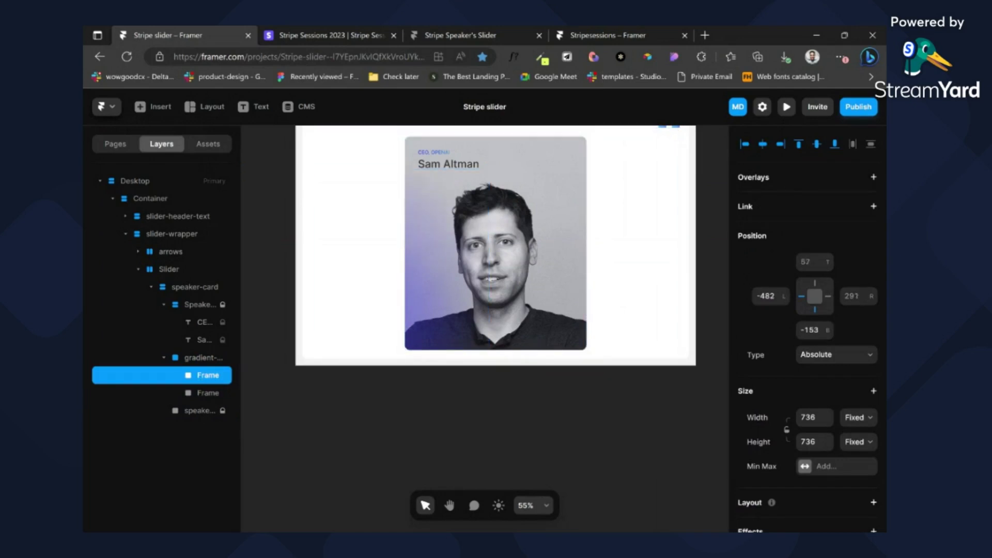
pyautogui.press('Up')
pyautogui.press('Up')
pyautogui.press('Up')
pyautogui.press('Up')
pyautogui.press('Up')
pyautogui.press('Up')
pyautogui.press('Up')
pyautogui.press('Up')
pyautogui.press('Up')
pyautogui.press('Up')
pyautogui.press('Up')
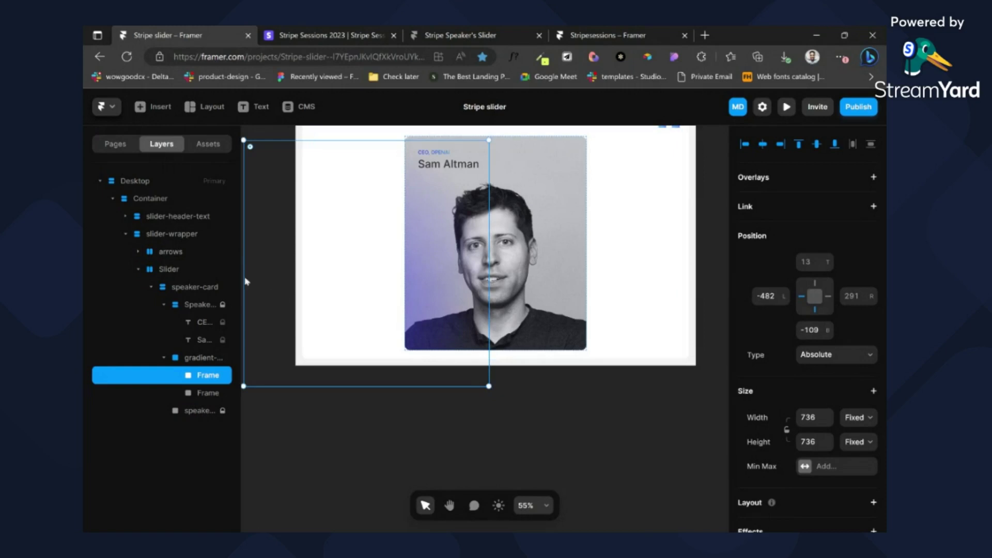
pyautogui.press('Right')
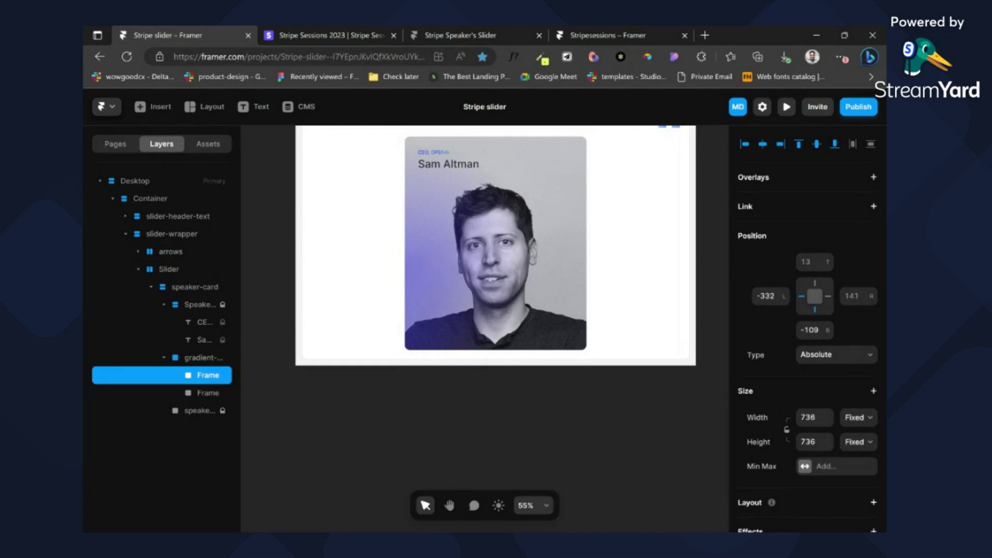
# Step: Move the duplicated gradient frame to the card's upper right and nest it back inside the gradient layer
pyautogui.moveTo(457, 268); pyautogui.dragTo(574, 170)
pyautogui.scroll(3, 566, 232)
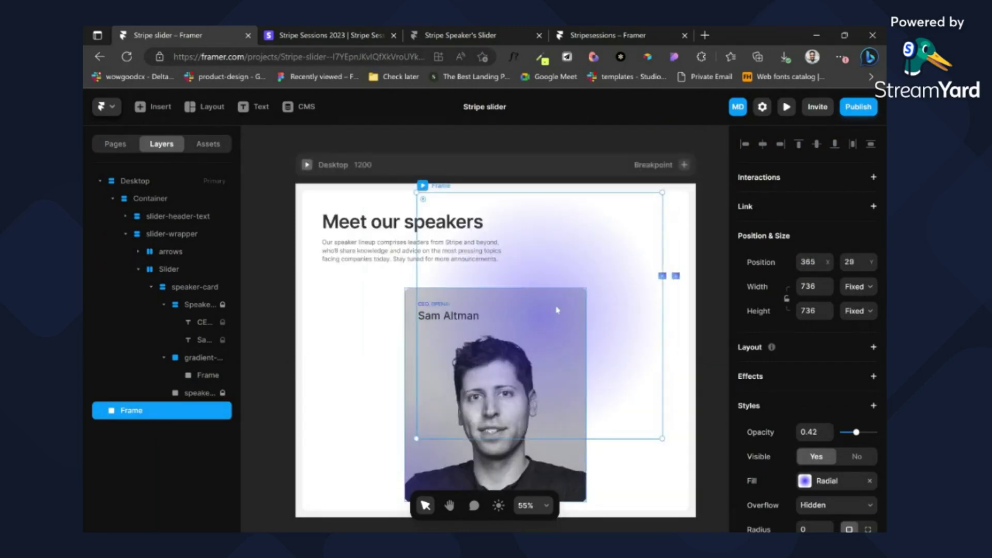
pyautogui.moveTo(118, 416); pyautogui.dragTo(198, 383)
pyautogui.scroll(-2, 497, 347)
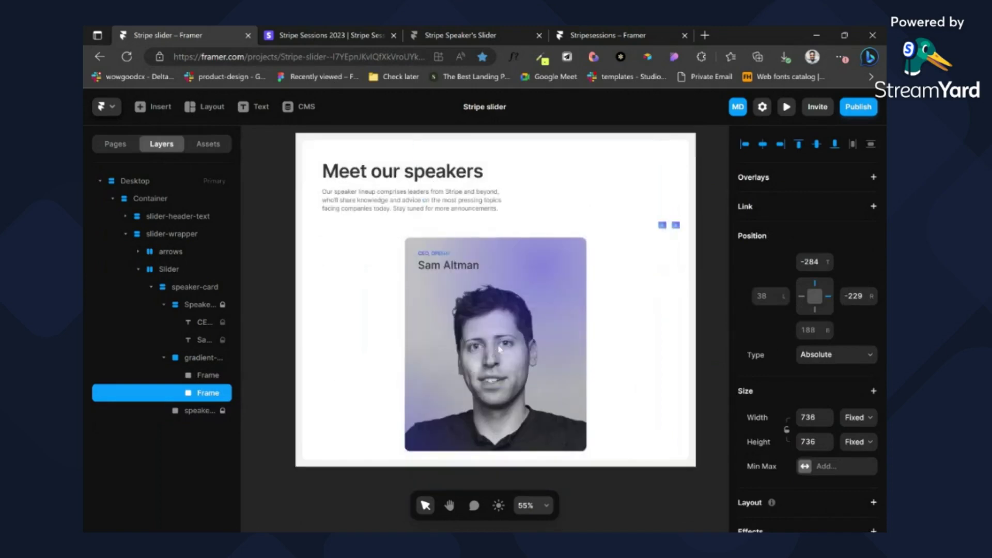
# Step: Nudge the upper gradient frame right and slightly up, to about top -324 and right -485, so its glow sits on the card's edge
pyautogui.press('Right')
pyautogui.press('Right')
pyautogui.press('Right')
pyautogui.press('Right')
pyautogui.press('Right')
pyautogui.press('Right')
pyautogui.press('Right')
pyautogui.press('Right')
pyautogui.press('Right')
pyautogui.press('Right')
pyautogui.press('Right')
pyautogui.press('Right')
pyautogui.press('Right')
pyautogui.press('Right')
pyautogui.press('Right')
pyautogui.press('Right')
pyautogui.press('Right')
pyautogui.press('Right')
pyautogui.press('Right')
pyautogui.press('Right')
pyautogui.hotkey('shift', 'Right')
pyautogui.hotkey('shift', 'Right')
pyautogui.hotkey('shift', 'Right')
pyautogui.hotkey('shift', 'Right')
pyautogui.hotkey('shift', 'Right')
pyautogui.hotkey('shift', 'Right')
pyautogui.hotkey('shift', 'Right')
pyautogui.hotkey('shift', 'Right')
pyautogui.hotkey('shift', 'Right')
pyautogui.hotkey('shift', 'Right')
pyautogui.hotkey('shift', 'Right')
pyautogui.hotkey('shift', 'Right')
pyautogui.hotkey('shift', 'Right')
pyautogui.hotkey('shift', 'Right')
pyautogui.hotkey('shift', 'Right')
pyautogui.hotkey('shift', 'Right')
pyautogui.hotkey('shift', 'Right')
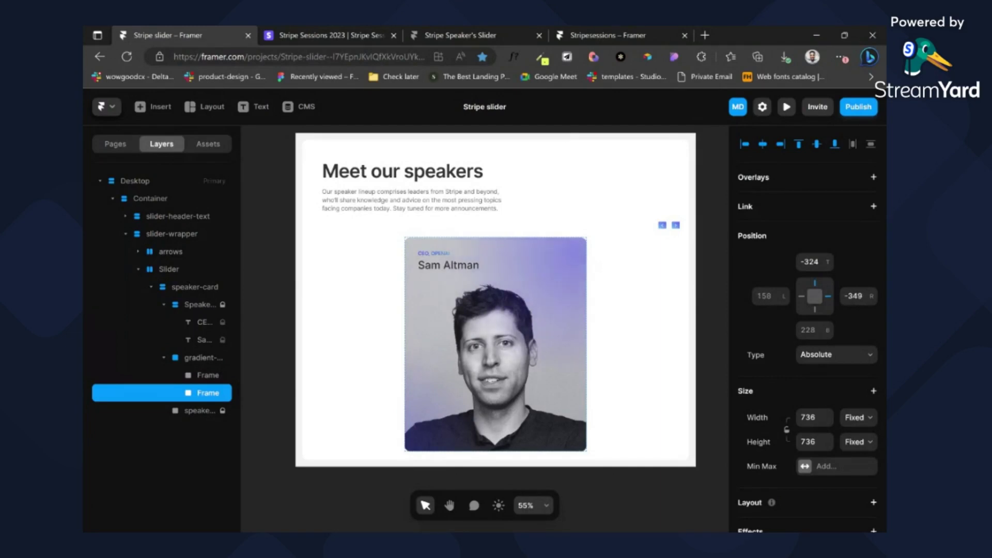
pyautogui.hotkey('shift', 'Up')
pyautogui.hotkey('shift', 'Up')
pyautogui.hotkey('shift', 'Right')
pyautogui.hotkey('shift', 'Right')
pyautogui.hotkey('shift', 'Right')
pyautogui.hotkey('shift', 'Right')
pyautogui.hotkey('shift', 'Right')
pyautogui.hotkey('shift', 'Right')
pyautogui.hotkey('shift', 'Right')
pyautogui.hotkey('shift', 'Right')
pyautogui.hotkey('shift', 'Right')
pyautogui.hotkey('shift', 'Right')
pyautogui.hotkey('shift', 'Right')
pyautogui.hotkey('shift', 'Right')
pyautogui.hotkey('shift', 'Right')
pyautogui.hotkey('shift', 'Right')
pyautogui.hotkey('shift', 'Right')
pyautogui.hotkey('shift', 'Down')
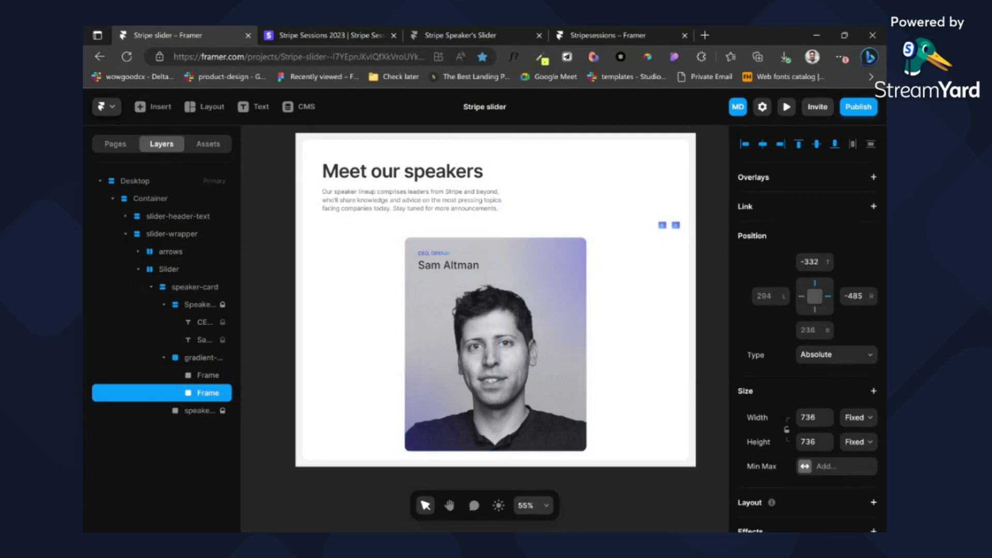
# Step: Draw a frame in the card's upper-left corner behind the speaker text, about 305 by 186 in size
pyautogui.press('f')
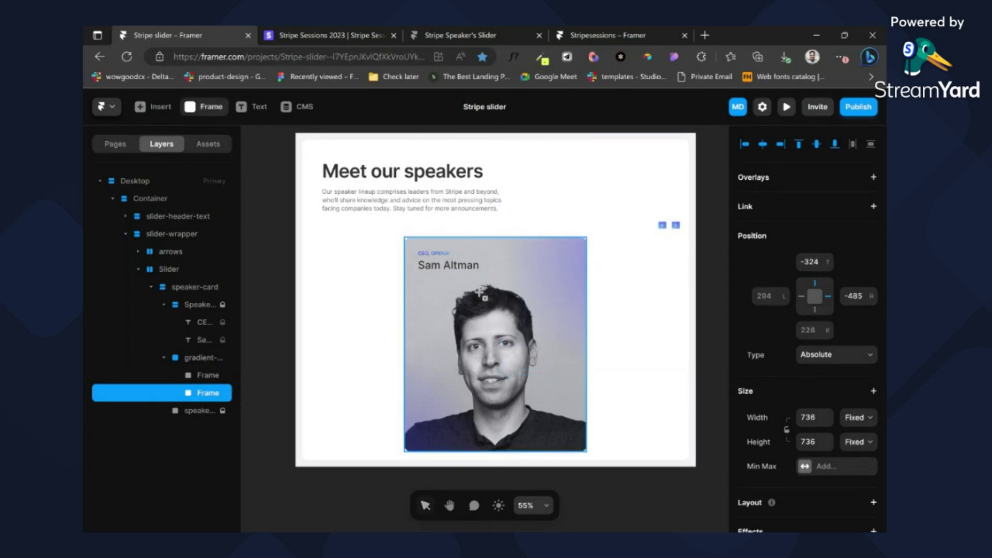
pyautogui.moveTo(408, 238)
pyautogui.mouseDown()
pyautogui.moveTo(475, 292)
pyautogui.moveTo(448, 286)
pyautogui.moveTo(455, 291)
pyautogui.mouseUp()
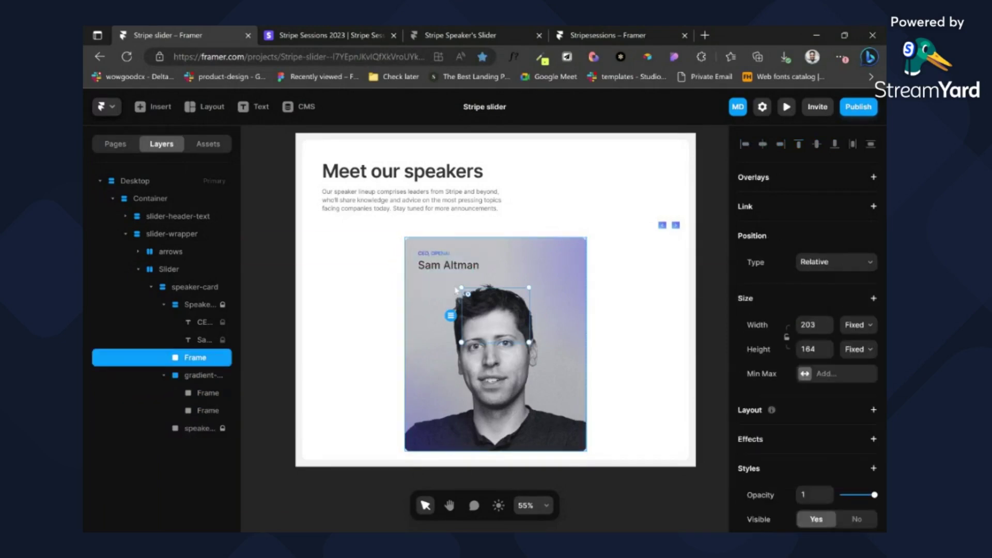
pyautogui.hotkey('ctrl', 'z')
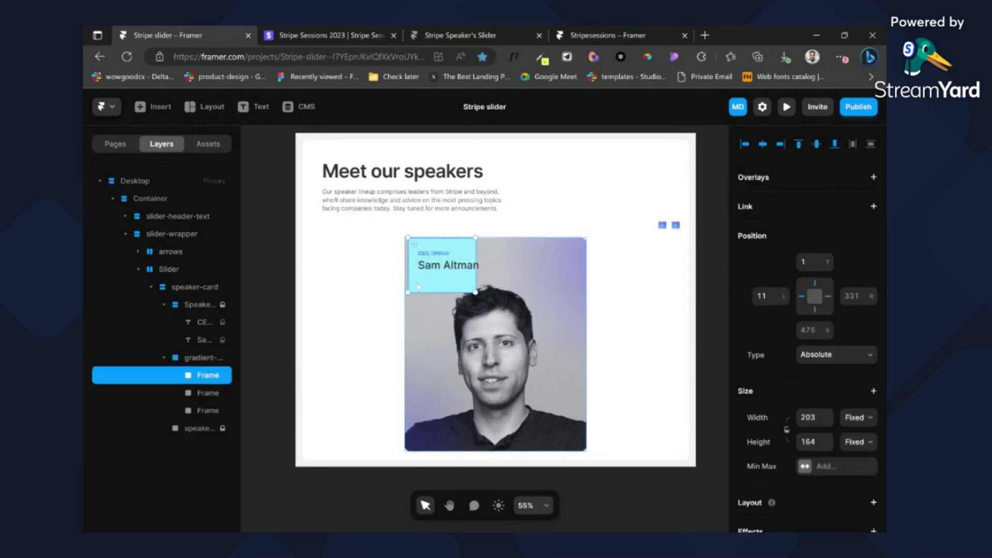
pyautogui.moveTo(413, 284); pyautogui.dragTo(405, 285)
pyautogui.moveTo(476, 293); pyautogui.dragTo(506, 299)
# Step: Change the new frame's solid fill to white, #FFFFFF
pyautogui.scroll(-5, 864, 383)
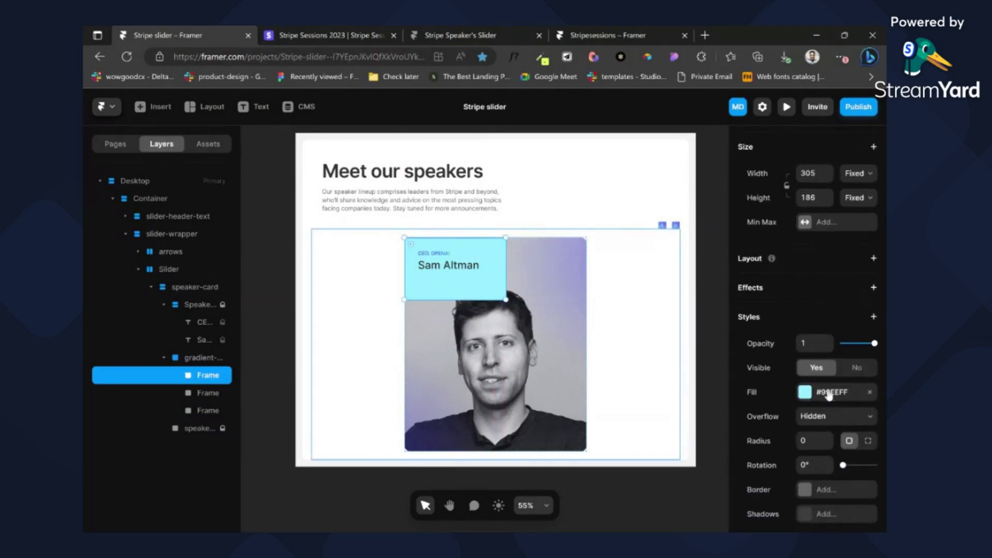
pyautogui.click(830, 392)
pyautogui.moveTo(600, 293); pyautogui.dragTo(554, 226)
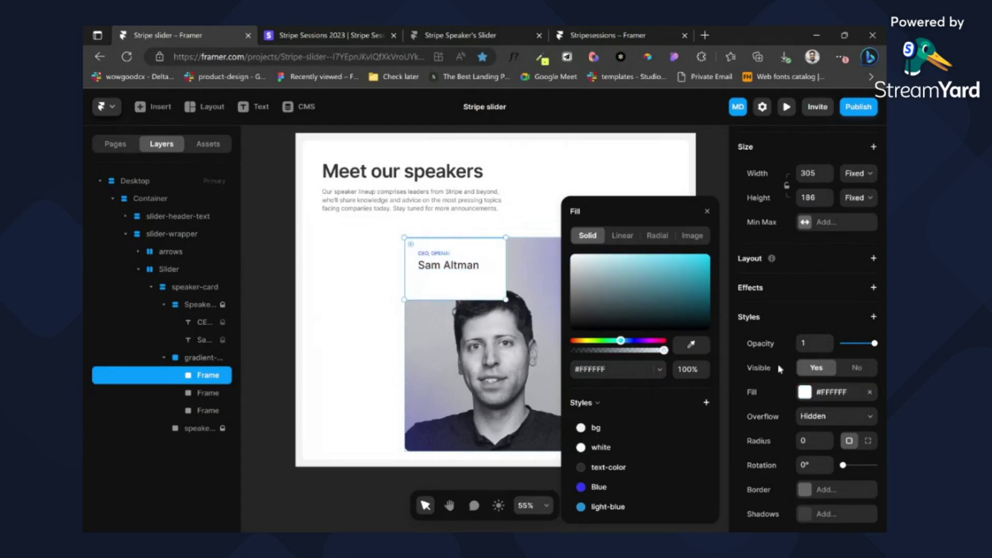
pyautogui.click(806, 394)
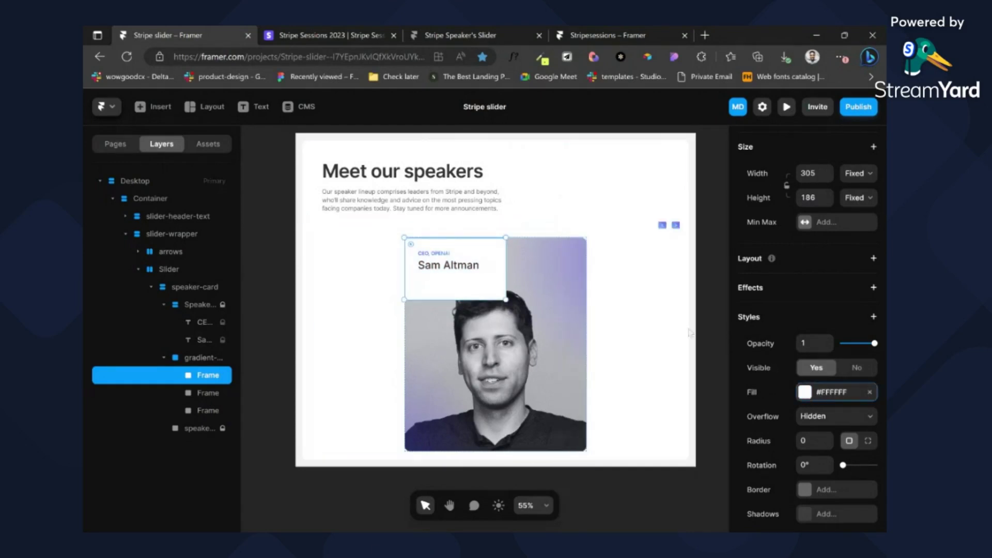
pyautogui.click(808, 394)
# Step: Add a Blur filter of 100 to the white frame and shrink the frame slightly around the speaker text
pyautogui.scroll(-4, 861, 368)
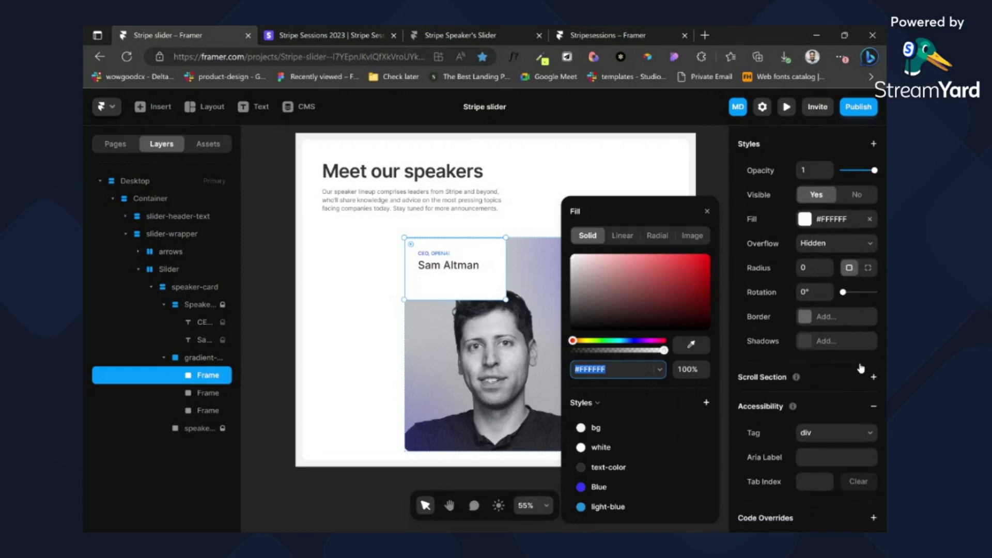
pyautogui.scroll(3, 860, 368)
pyautogui.click(874, 195)
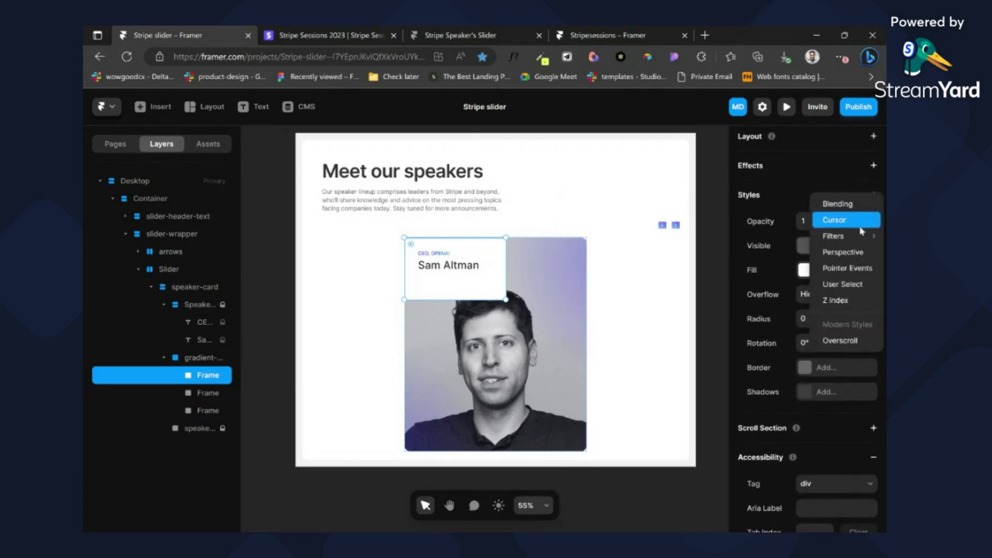
pyautogui.moveTo(862, 233)
pyautogui.click(790, 234)
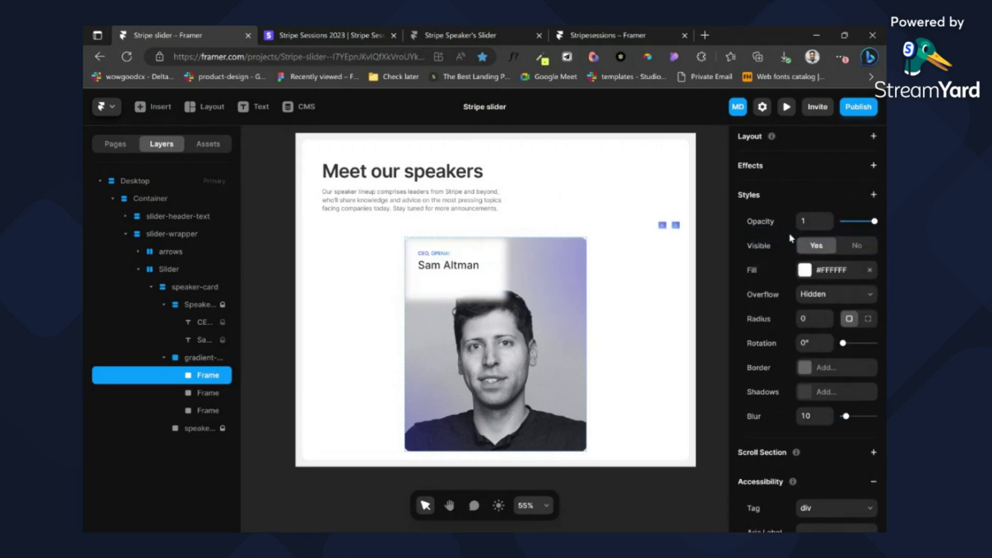
pyautogui.moveTo(846, 416); pyautogui.dragTo(885, 419)
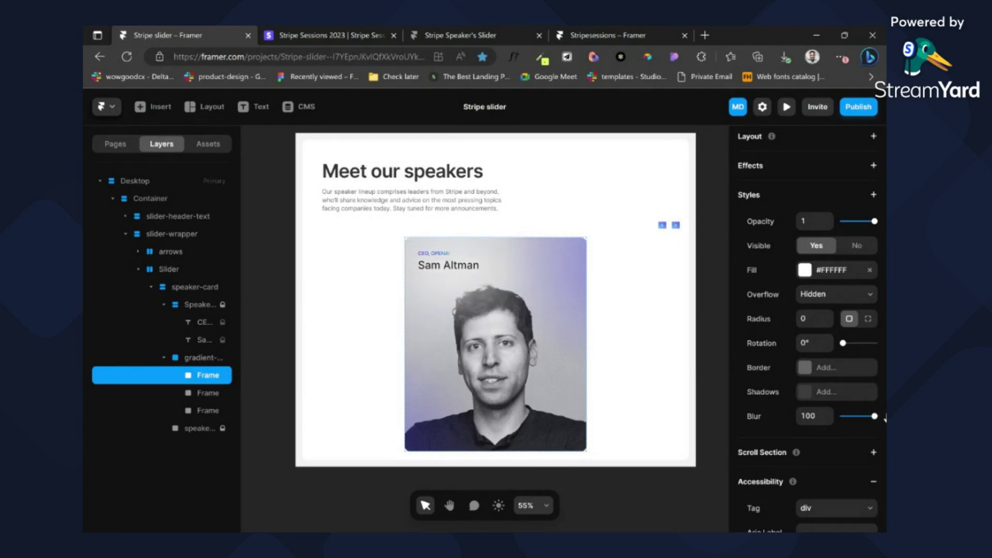
pyautogui.moveTo(510, 303); pyautogui.dragTo(494, 286)
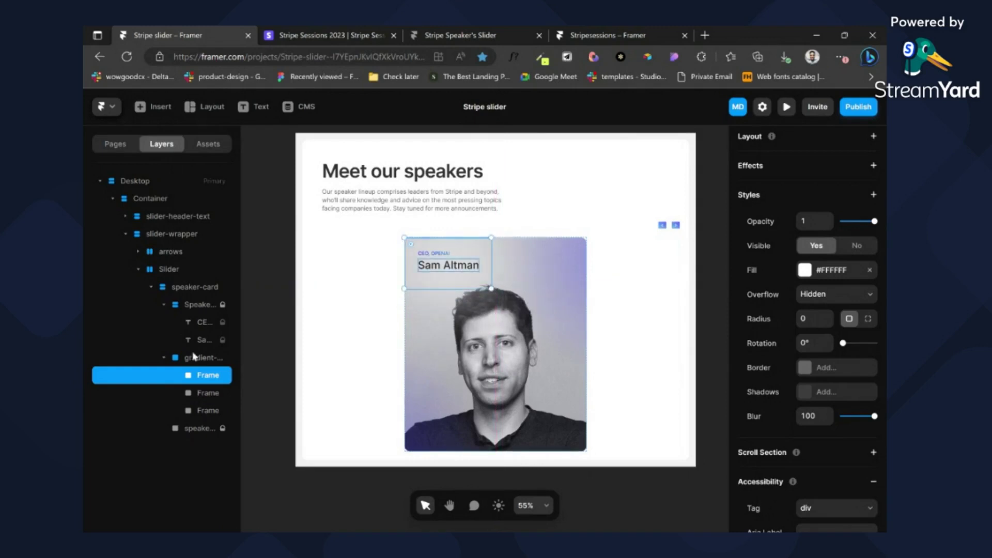
# Step: Collapse the gradient layer in the speaker card and lock it
pyautogui.click(164, 358)
pyautogui.click(201, 362)
pyautogui.hotkey('ctrl', 'l')
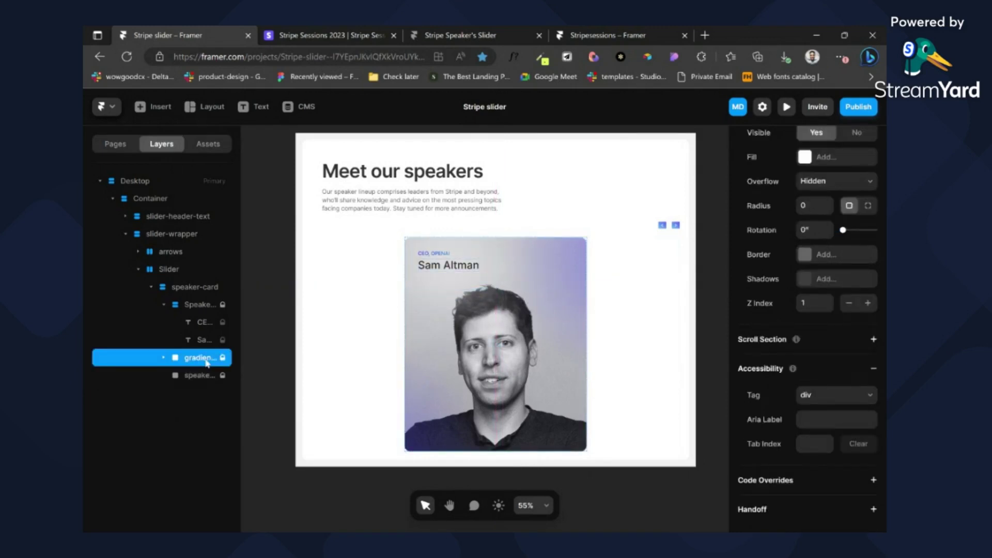
# Step: Convert the speaker card on the page into a component named speaker-card
pyautogui.click(631, 274)
pyautogui.click(525, 243)
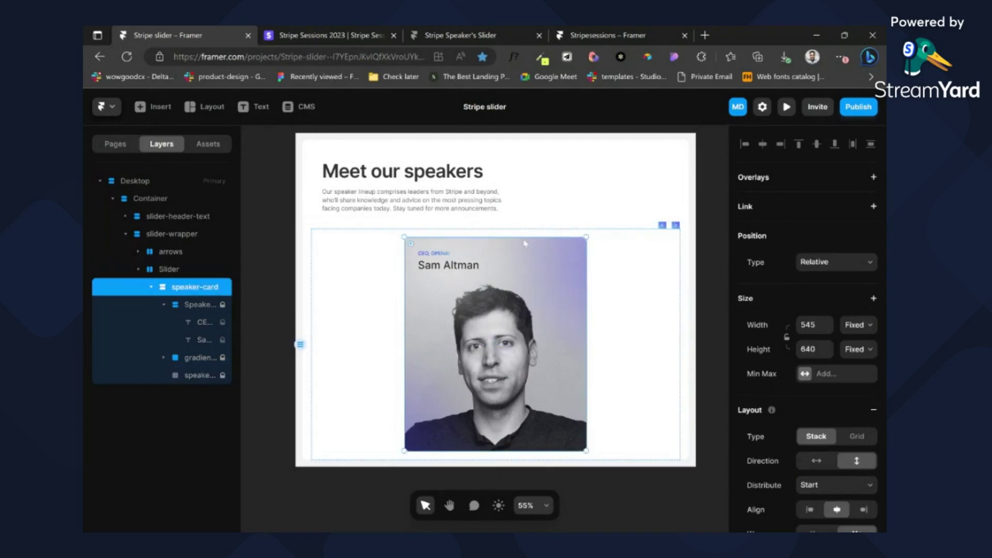
pyautogui.rightClick(518, 253)
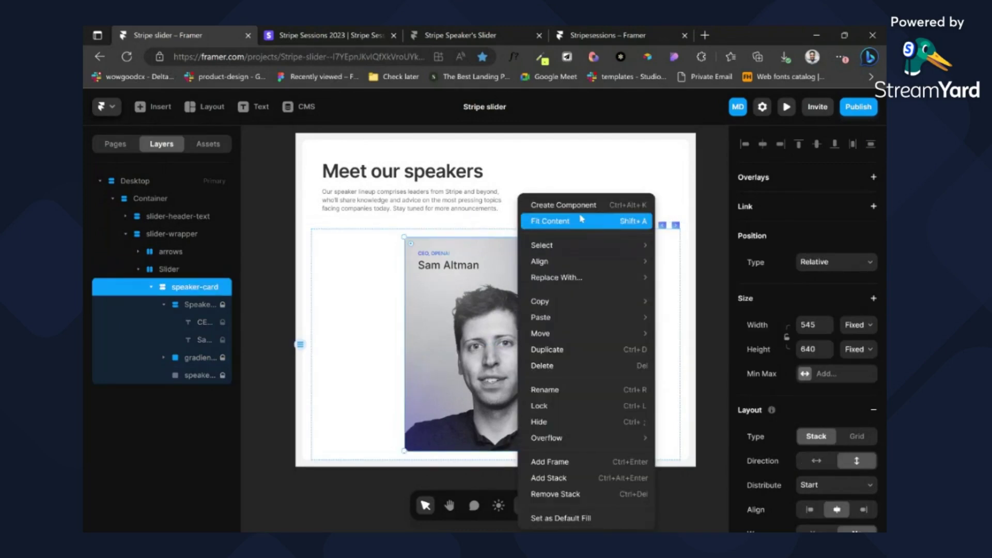
pyautogui.click(566, 205)
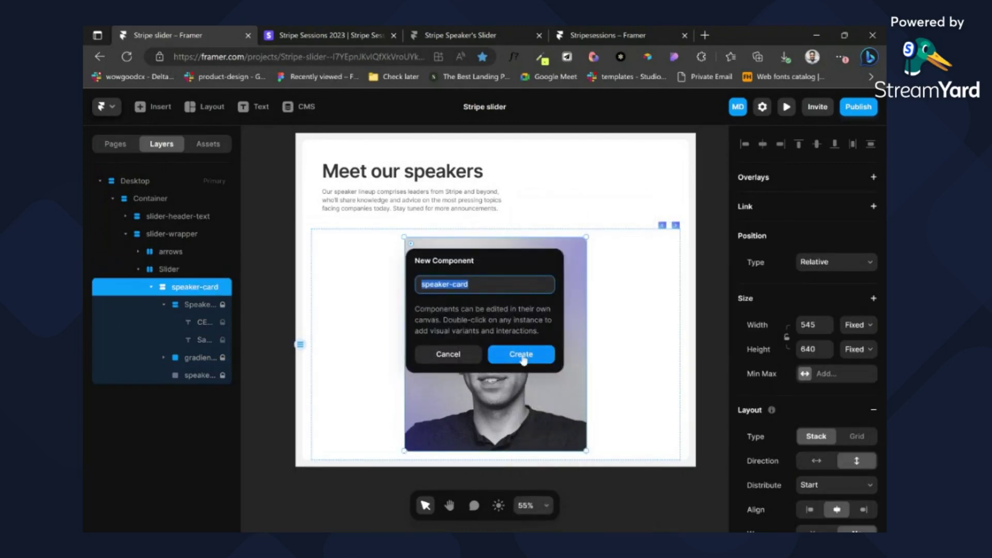
pyautogui.click(521, 354)
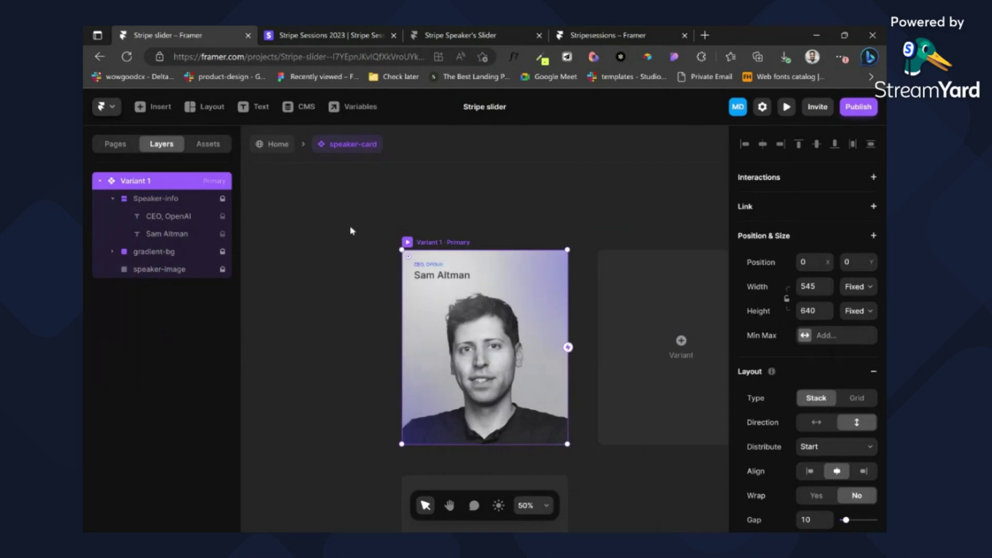
# Step: Rename the component's primary variant to Open
pyautogui.doubleClick(133, 182)
pyautogui.write('Expanded')
pyautogui.press('Return')
pyautogui.doubleClick(148, 187)
pyautogui.write('Open')
pyautogui.press('Return')
# Step: Add a second variant beside the primary one and name it Default
pyautogui.hscroll(1, 459, 210)
pyautogui.click(588, 309)
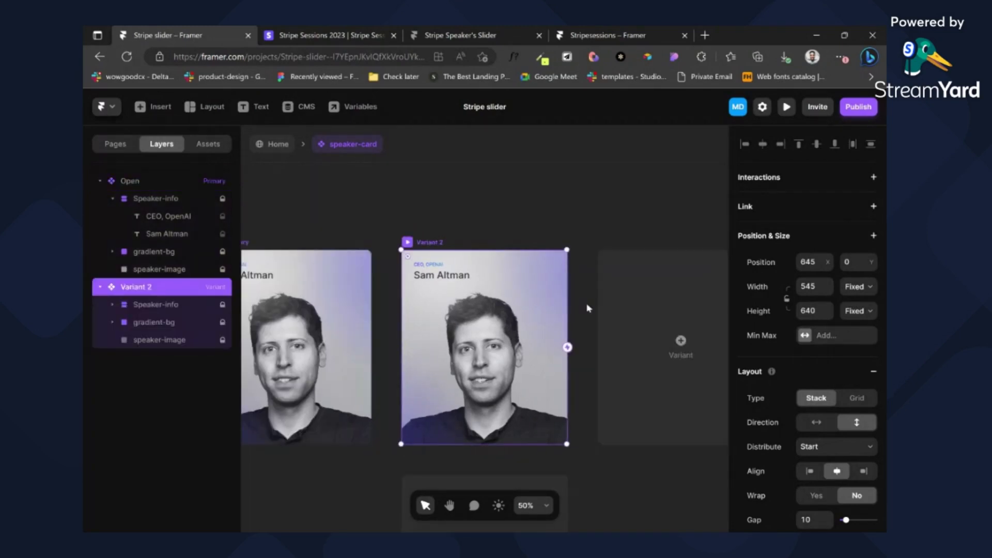
pyautogui.doubleClick(149, 290)
pyautogui.write('Default')
pyautogui.press('Return')
# Step: Set the opacity of the Speaker-info stack in the Default variant to 0
pyautogui.click(163, 307)
pyautogui.scroll(-5, 847, 336)
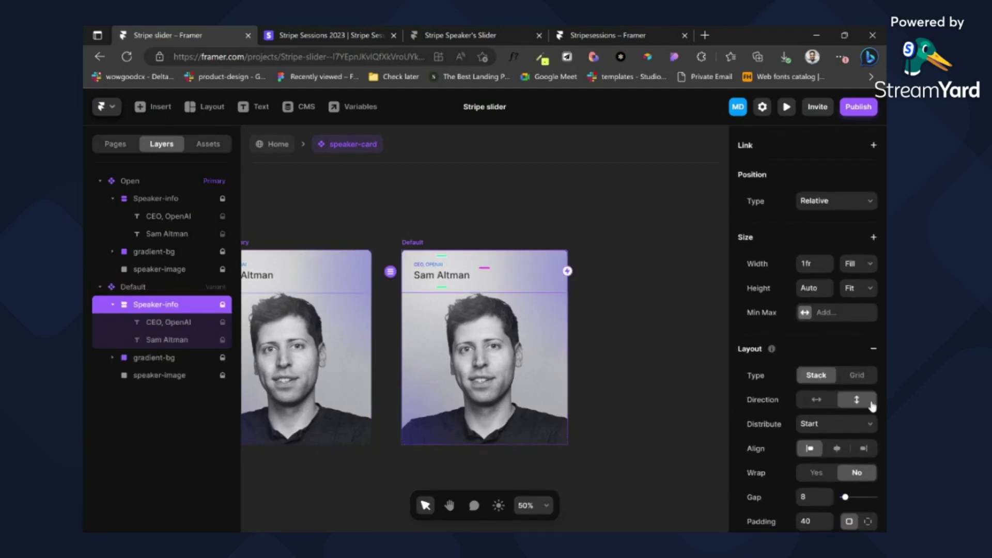
pyautogui.moveTo(875, 401); pyautogui.dragTo(799, 406)
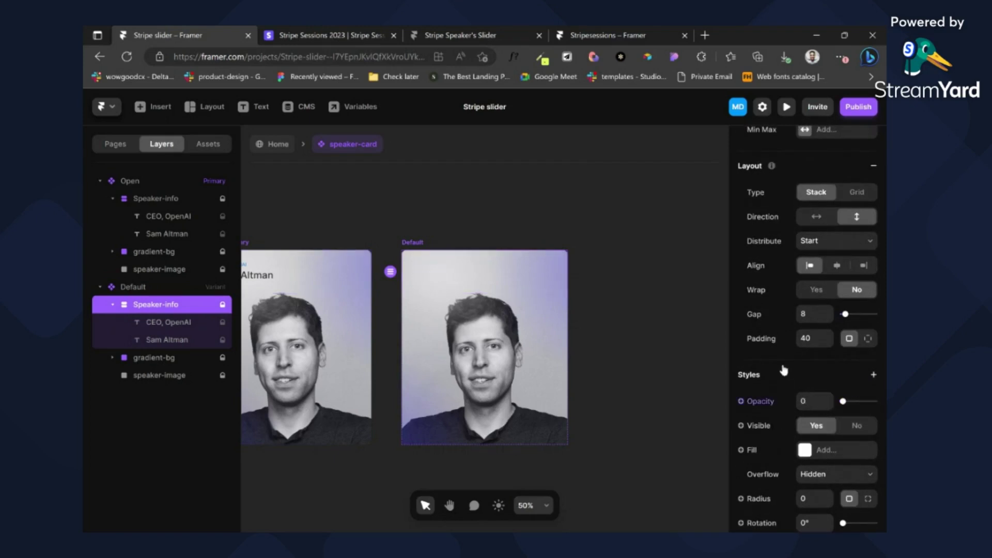
pyautogui.scroll(5, 775, 372)
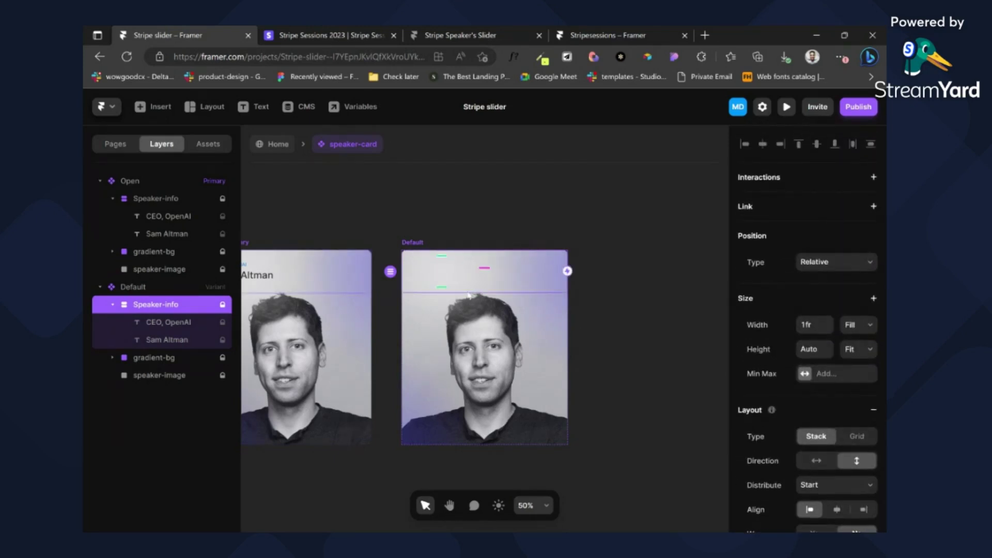
# Step: Set the opacity of the gradient-bg layer in the Default variant to 0
pyautogui.click(159, 359)
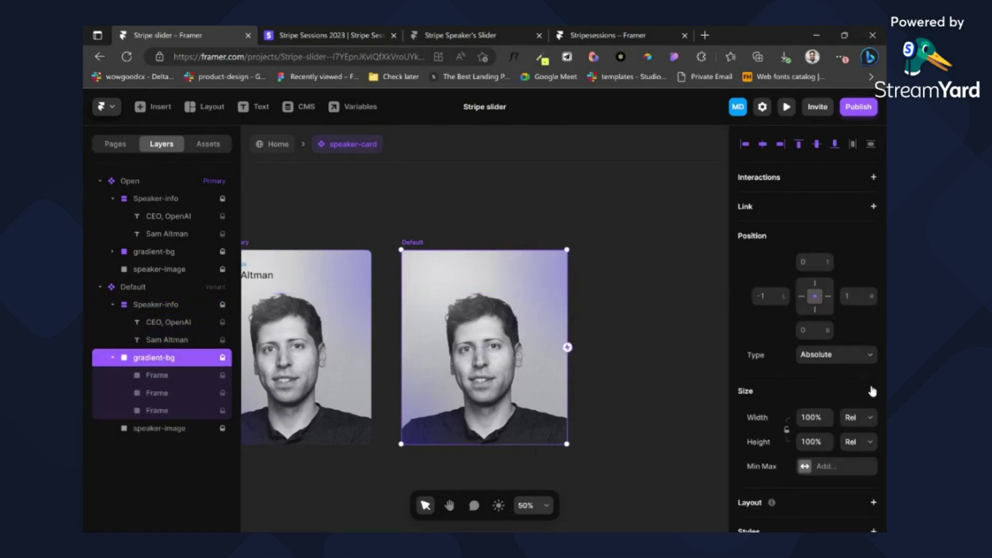
pyautogui.scroll(-5, 872, 391)
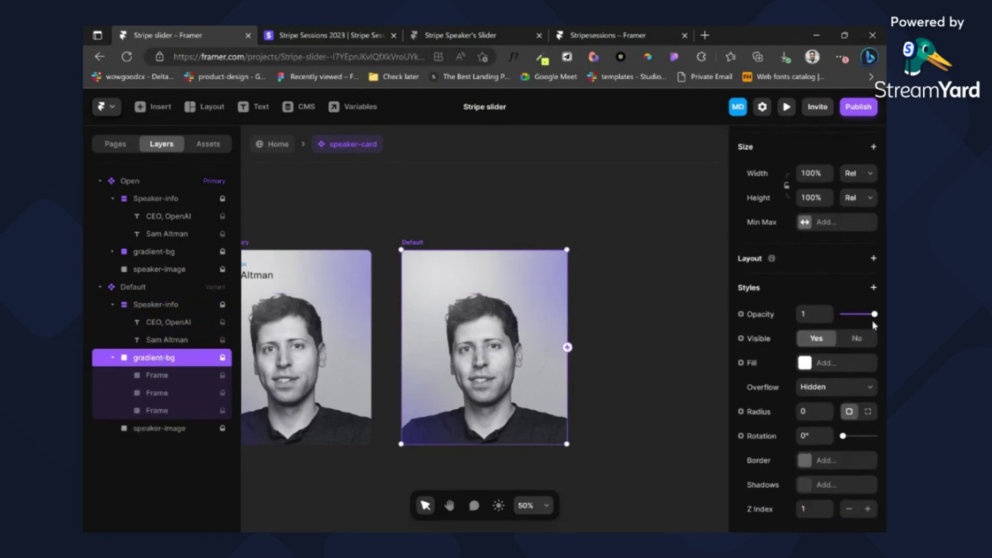
pyautogui.moveTo(875, 314); pyautogui.dragTo(843, 313)
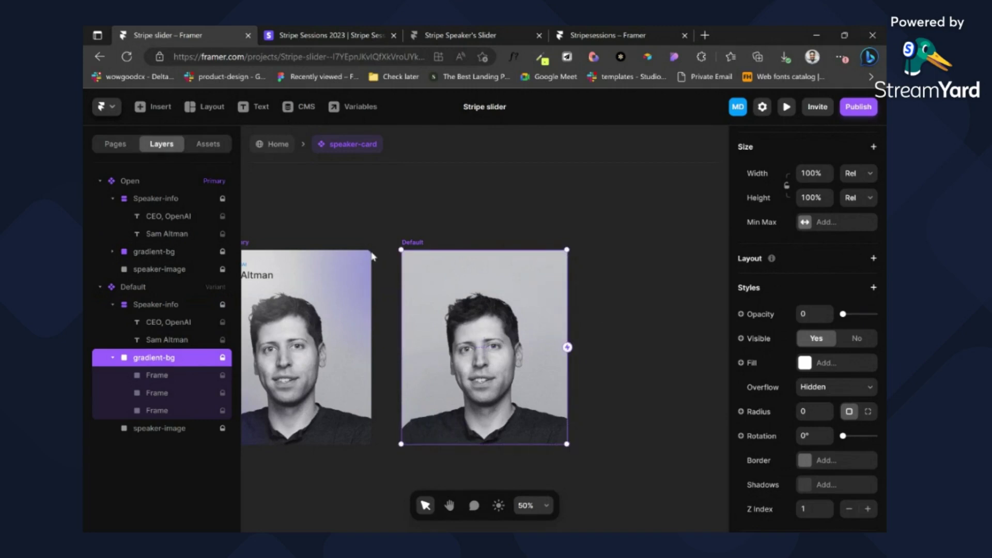
# Step: Set the width of the Default variant to 90
pyautogui.click(414, 242)
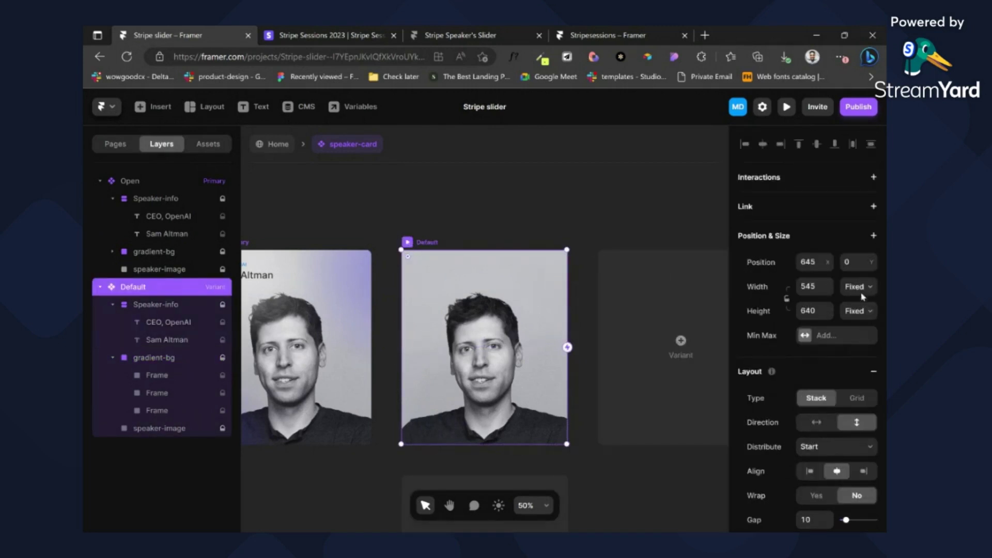
pyautogui.click(809, 286)
pyautogui.write('90')
pyautogui.press('Return')
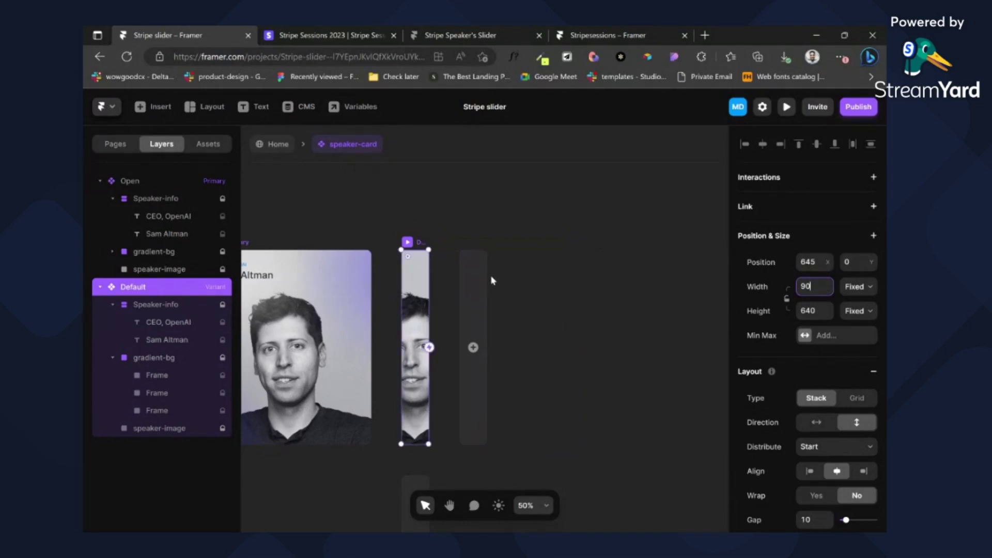
# Step: Add a third variant beside Default, name it Hover, and set its width to 130
pyautogui.click(486, 283)
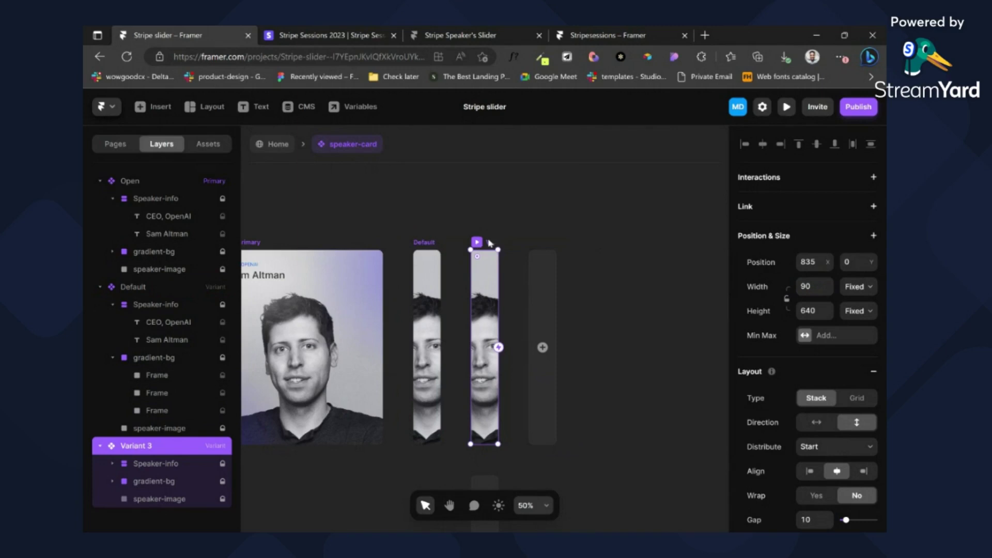
pyautogui.doubleClick(150, 447)
pyautogui.write('Hover')
pyautogui.press('Return')
pyautogui.click(812, 287)
pyautogui.write('130')
pyautogui.press('Return')
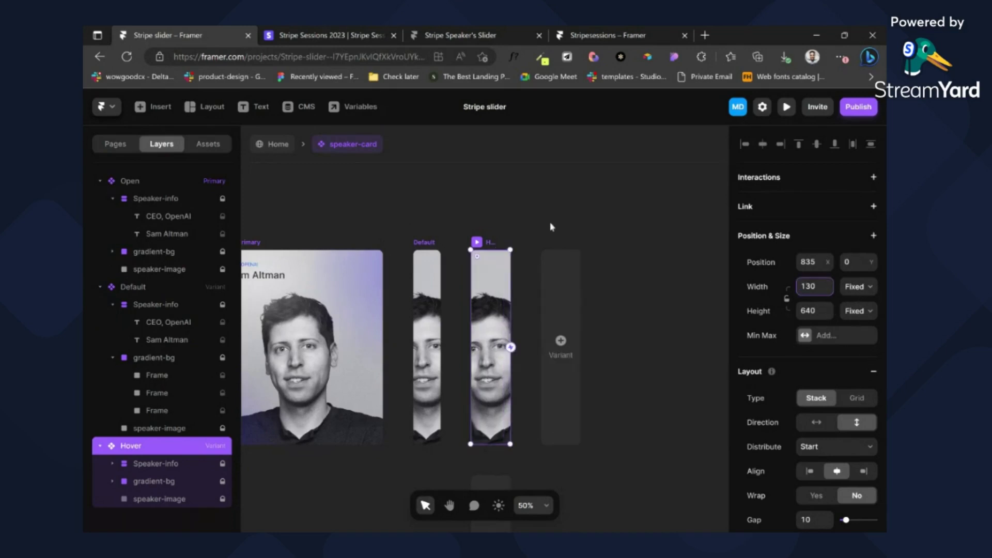
# Step: Connect the Default variant to the Hover variant with a Mouse Enter interaction
pyautogui.click(436, 316)
pyautogui.moveTo(441, 348); pyautogui.dragTo(478, 348)
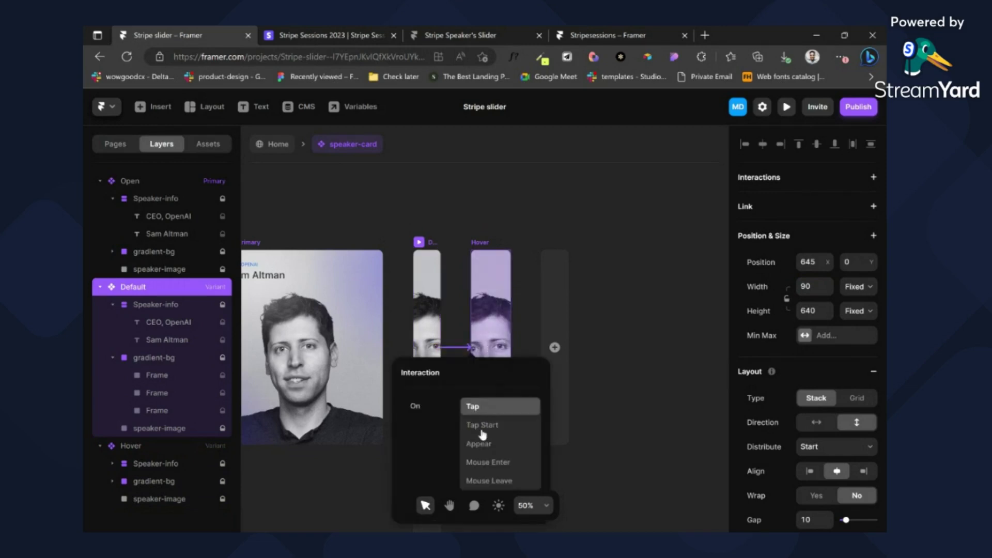
pyautogui.click(488, 467)
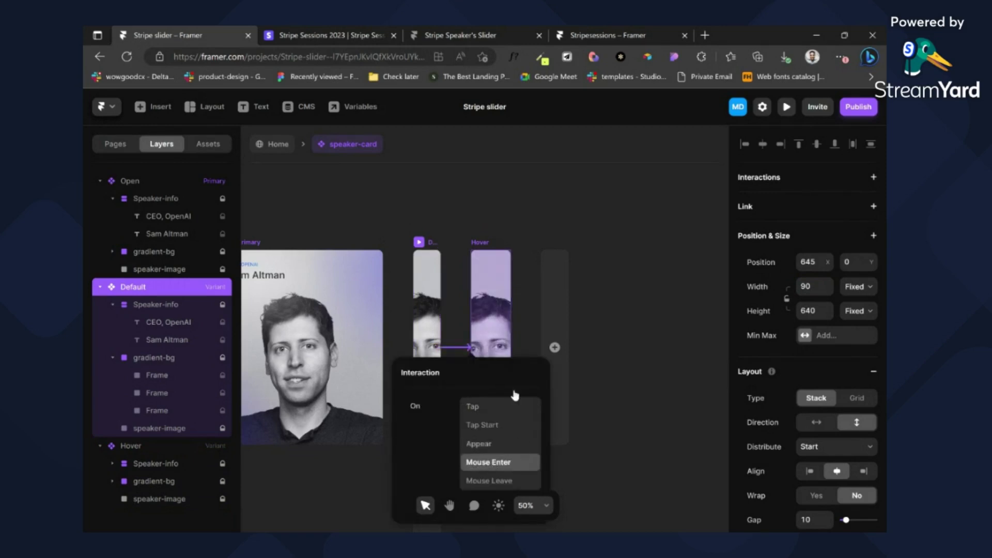
pyautogui.click(485, 243)
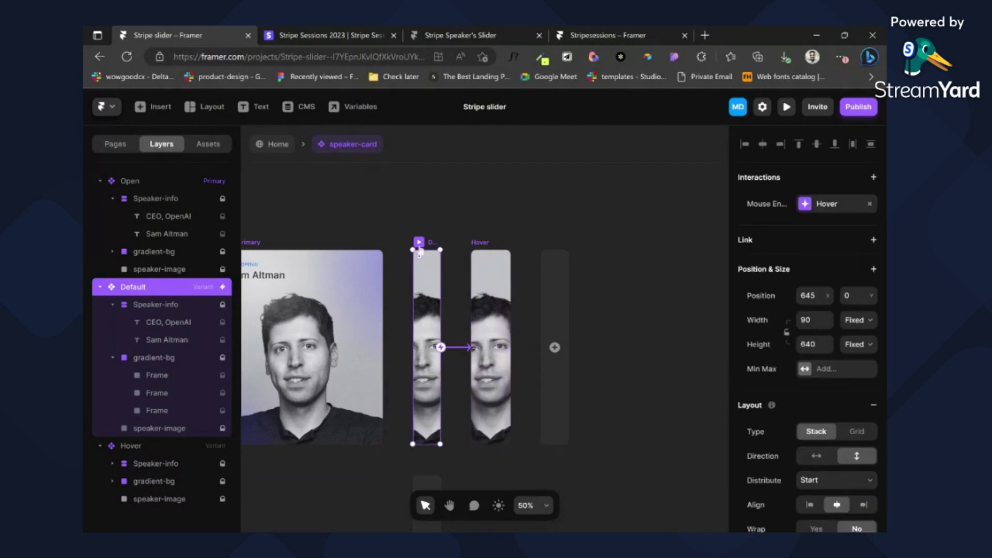
# Step: Check the spring settings in the Stripesessions reference project and set the Default variant's transition stiffness to 490
pyautogui.scroll(-5, 827, 403)
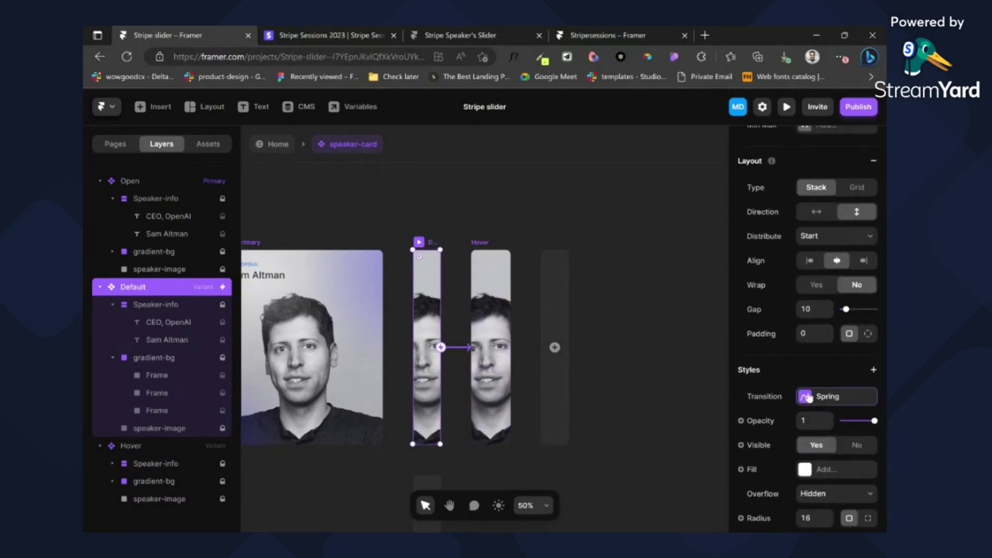
pyautogui.click(832, 397)
pyautogui.hotkey('ctrl', 'shift', 'Tab')
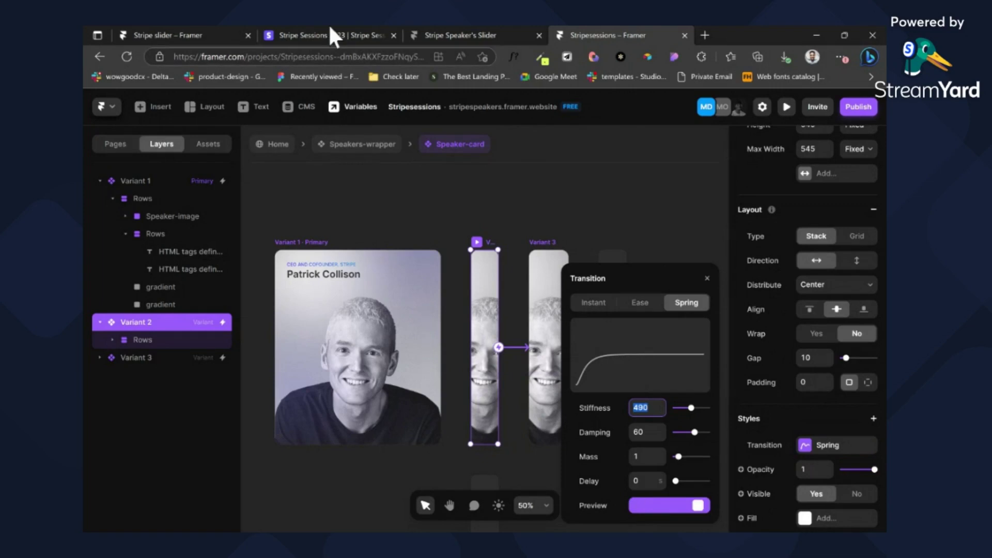
pyautogui.click(186, 30)
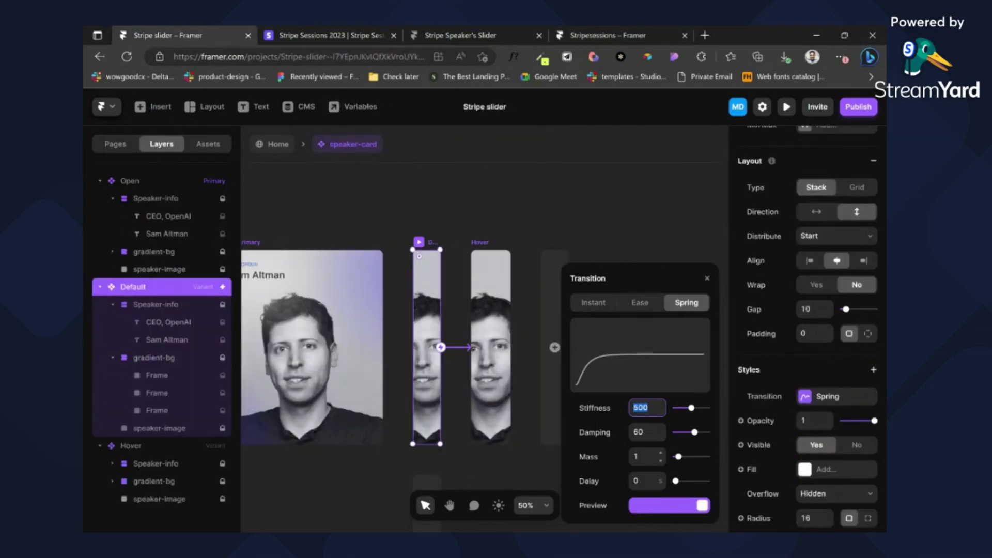
pyautogui.write('490')
pyautogui.press('Tab')
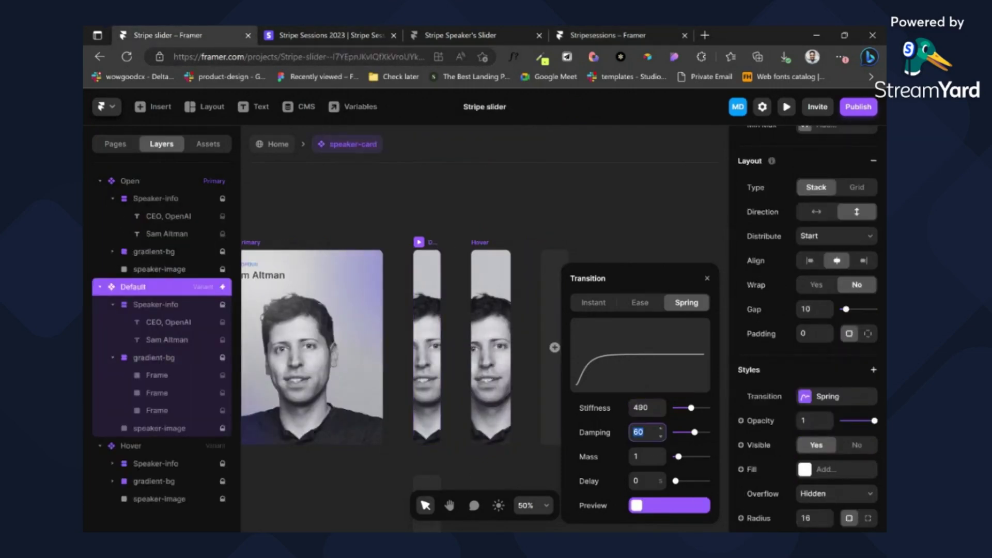
pyautogui.hotkey('shift', 'Tab')
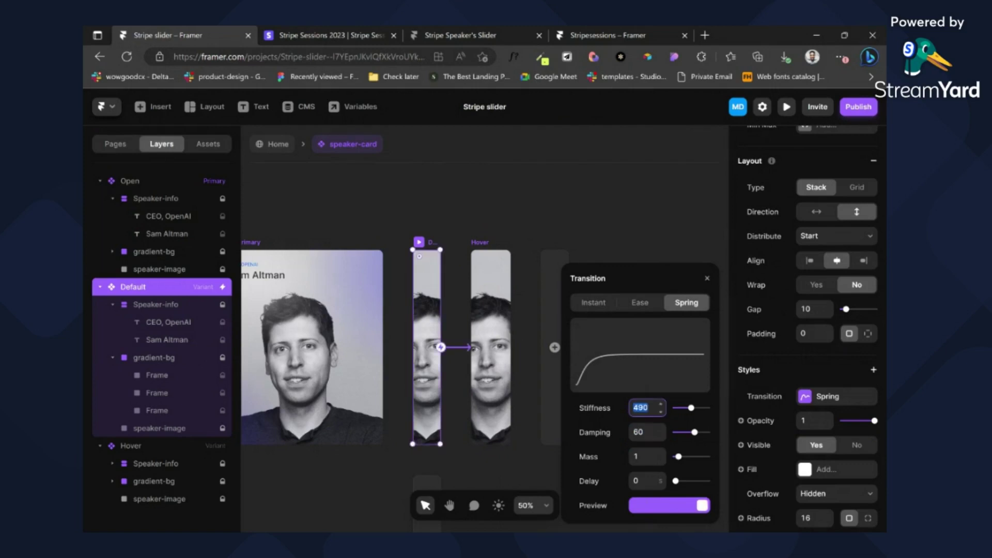
# Step: Connect the Hover variant back to Default with a Mouse Leave interaction and open that interaction's settings
pyautogui.click(480, 247)
pyautogui.click(479, 248)
pyautogui.moveTo(511, 347); pyautogui.dragTo(441, 347)
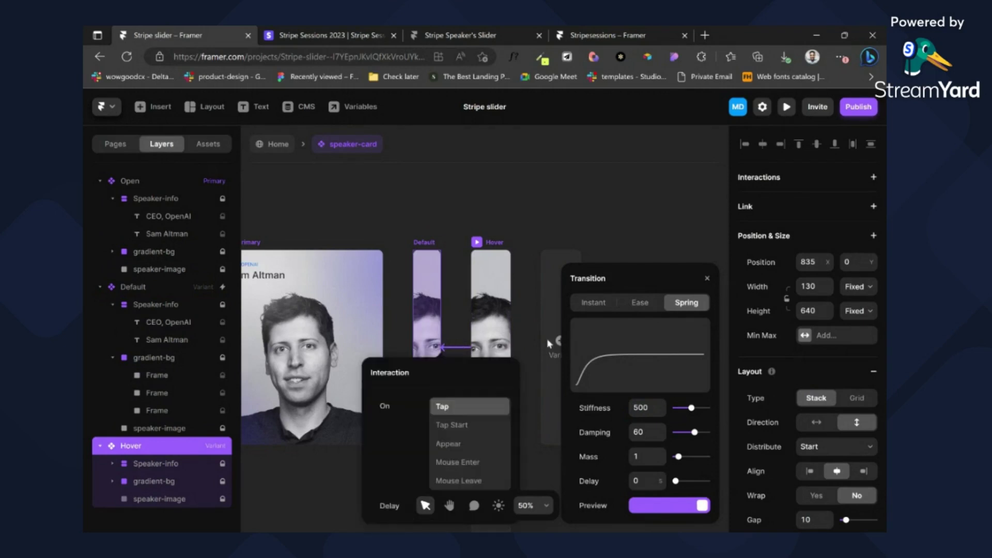
pyautogui.click(465, 481)
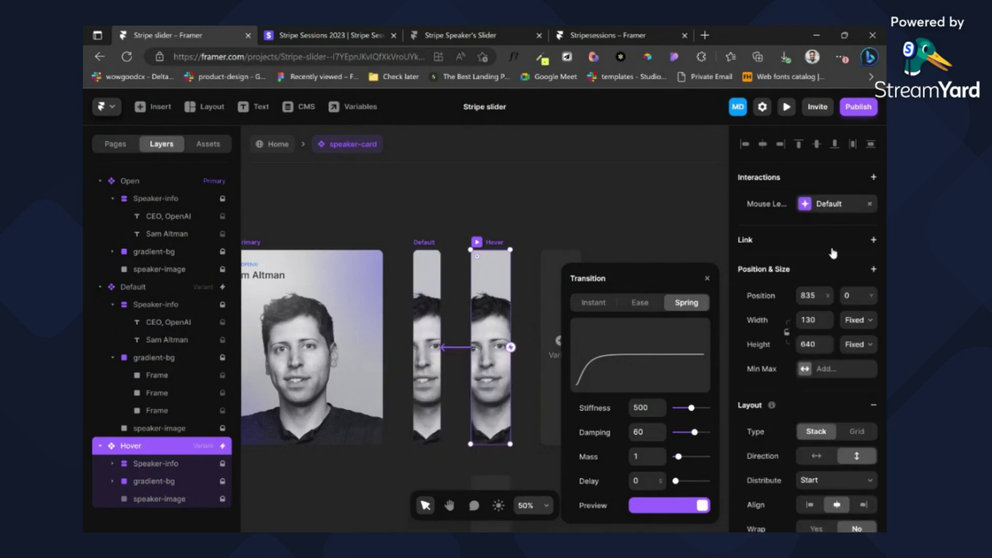
pyautogui.click(807, 207)
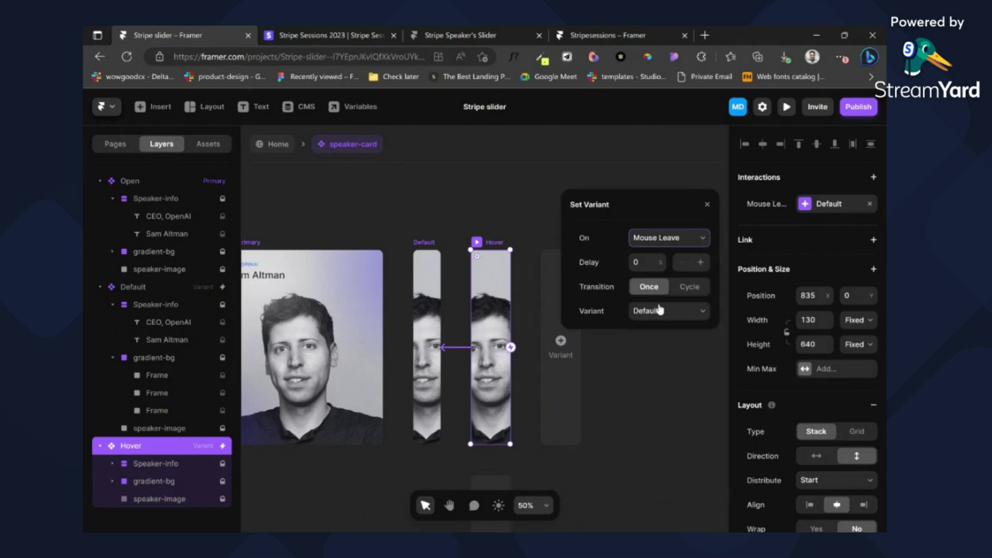
# Step: Set the spring stiffness of the Hover variant's transition to 420
pyautogui.scroll(-5, 789, 362)
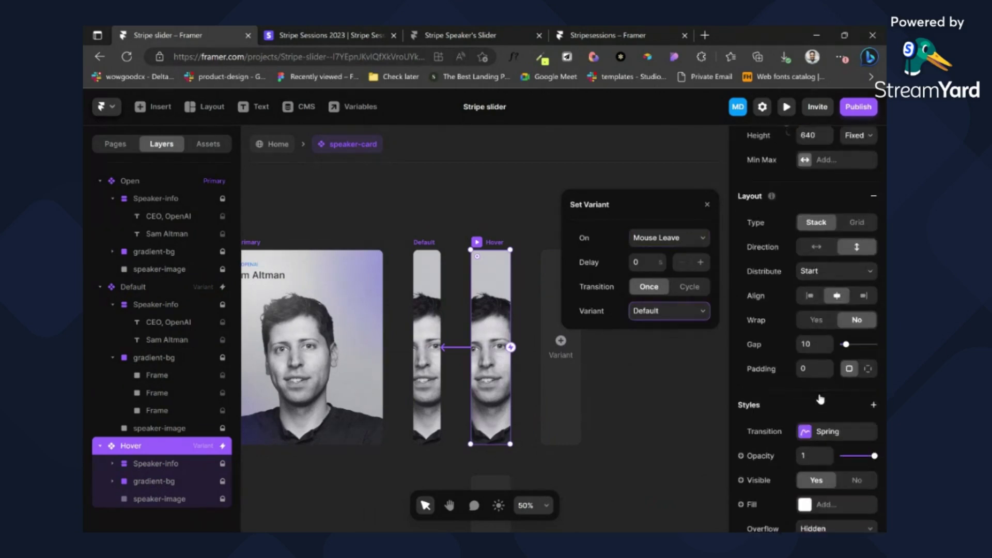
pyautogui.click(827, 397)
pyautogui.click(827, 396)
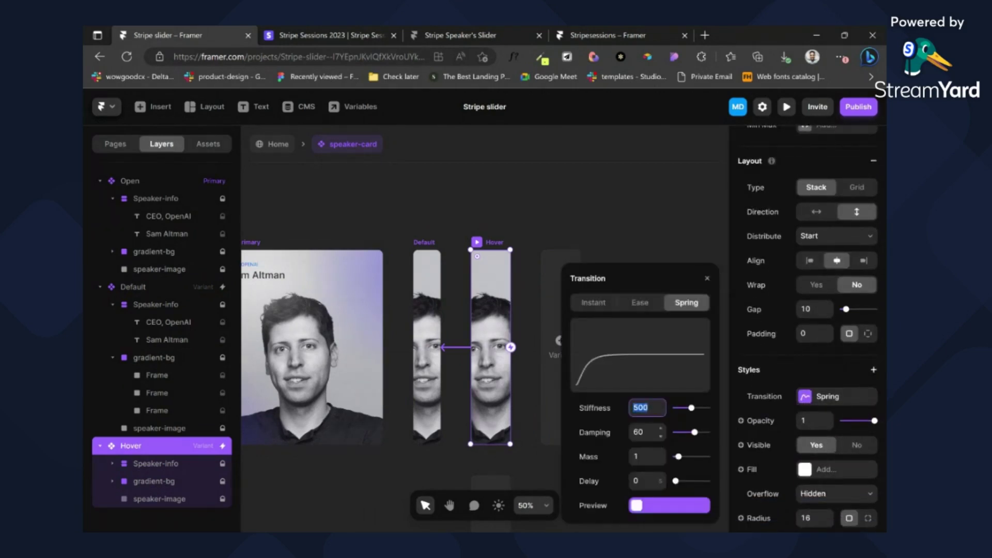
pyautogui.write('420')
pyautogui.click(520, 208)
# Step: Return to the Home page and switch the speaker-card instance to the Default variant
pyautogui.hscroll(-2, 414, 233)
pyautogui.click(272, 144)
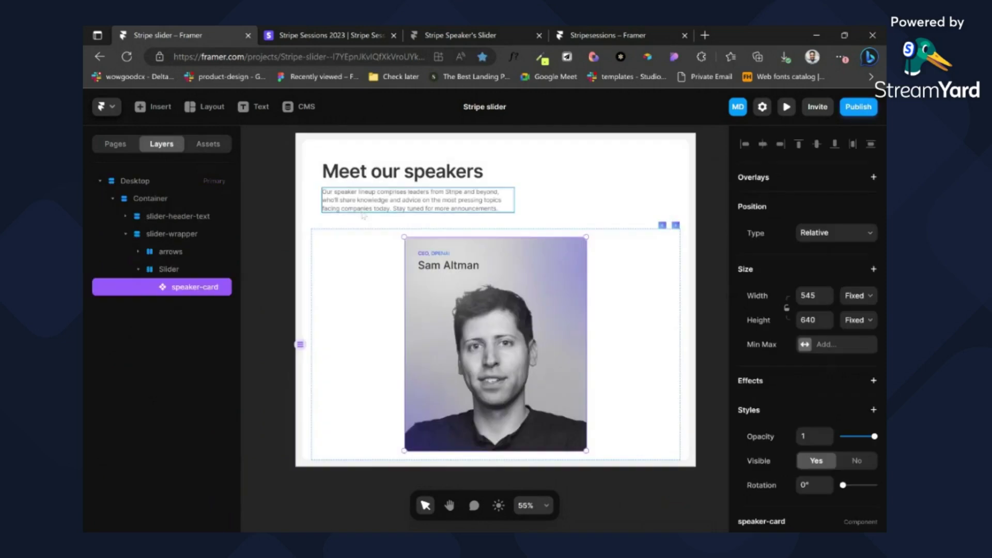
pyautogui.scroll(-3, 806, 413)
pyautogui.click(827, 366)
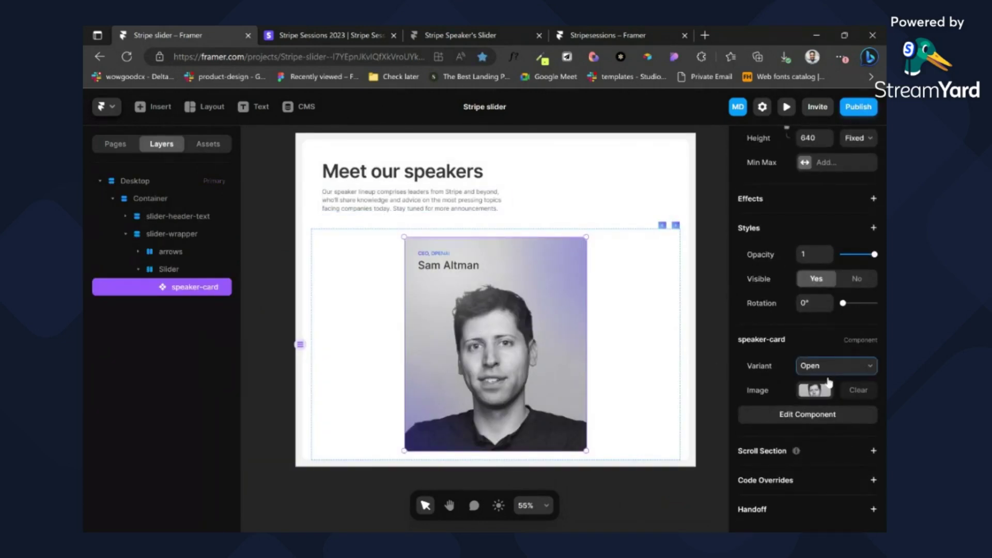
pyautogui.click(828, 398)
pyautogui.click(823, 372)
pyautogui.click(825, 382)
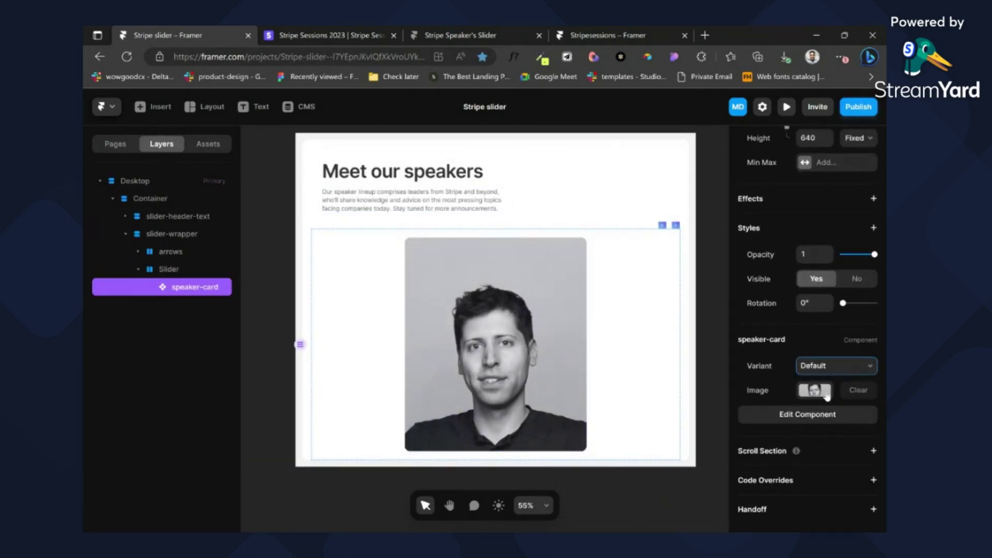
# Step: Change the width sizing of the speaker-card instance from Fixed to Fit
pyautogui.scroll(4, 837, 336)
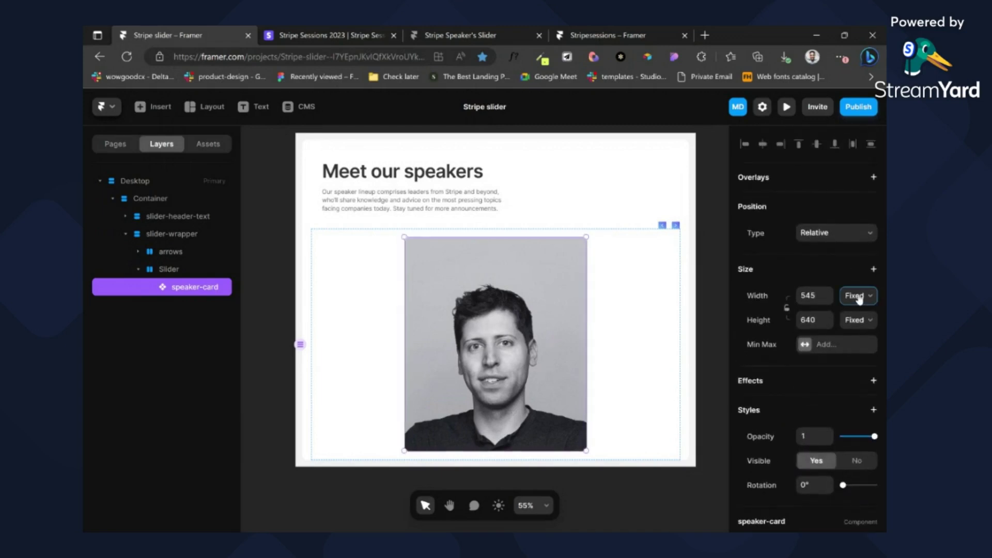
pyautogui.click(858, 296)
pyautogui.click(858, 343)
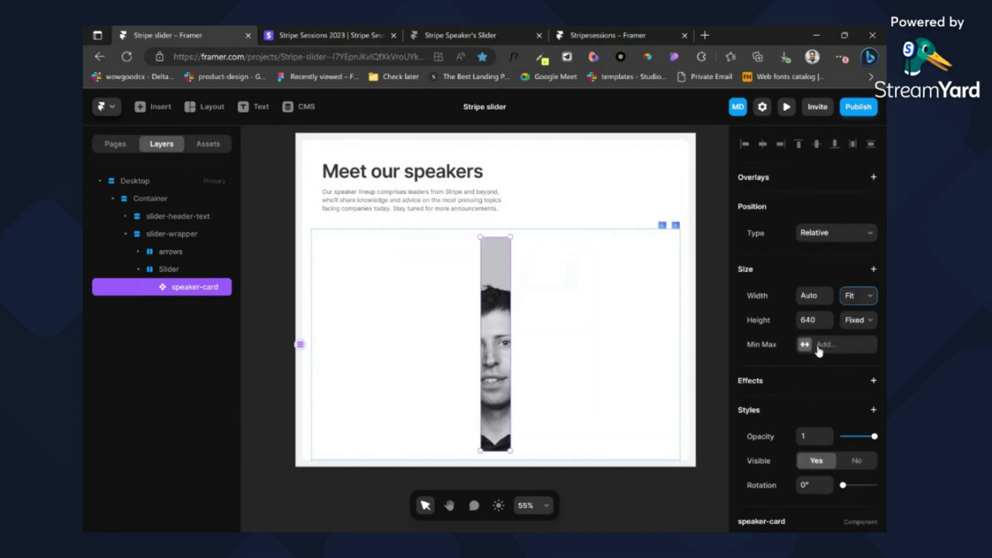
# Step: Switch the speaker-card instance back to the Open variant
pyautogui.scroll(-4, 827, 352)
pyautogui.click(831, 366)
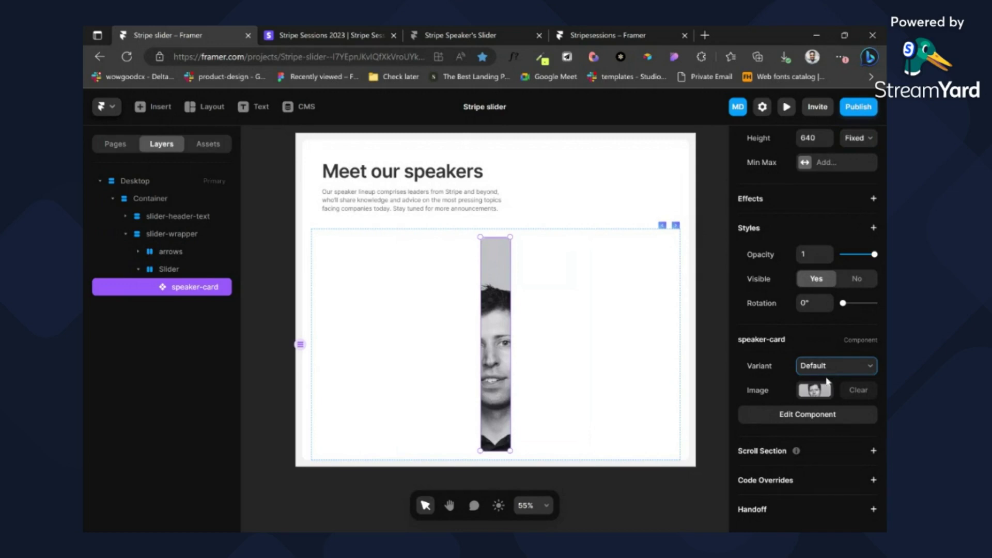
pyautogui.click(828, 382)
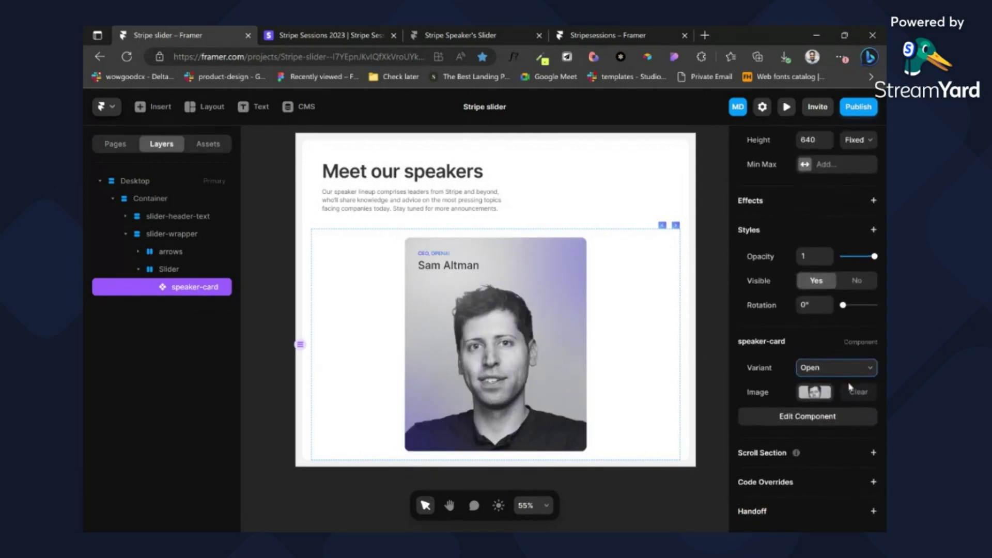
# Step: Undo the speaker-card instance's last variant change and preview the page down to the card
pyautogui.hotkey('ctrl', 'z')
pyautogui.scroll(1, 399, 229)
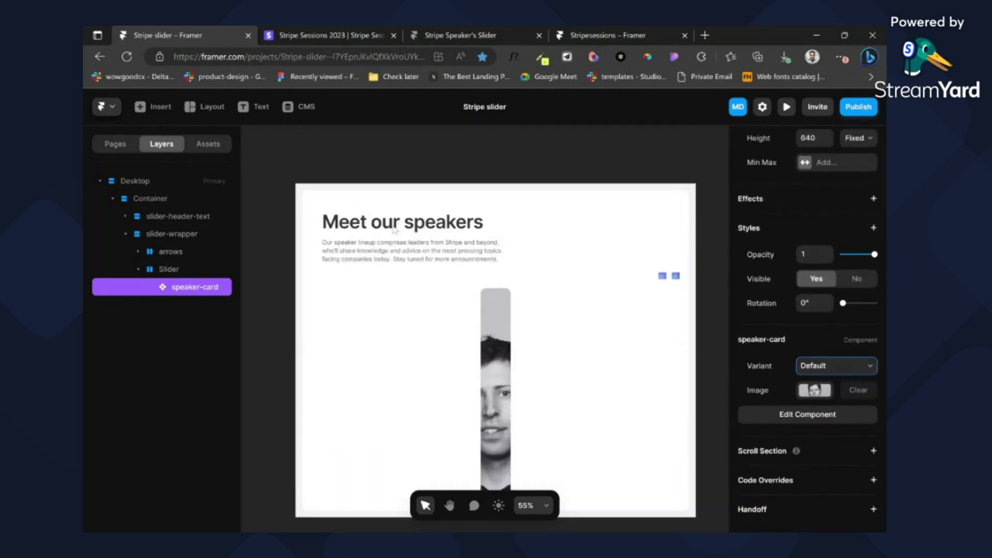
pyautogui.click(304, 166)
pyautogui.click(306, 165)
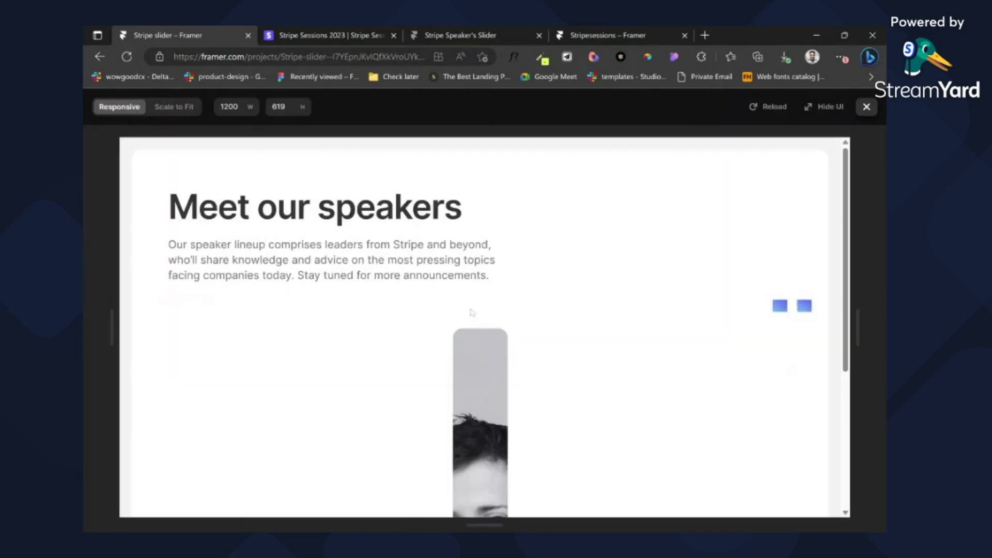
pyautogui.scroll(-4, 474, 316)
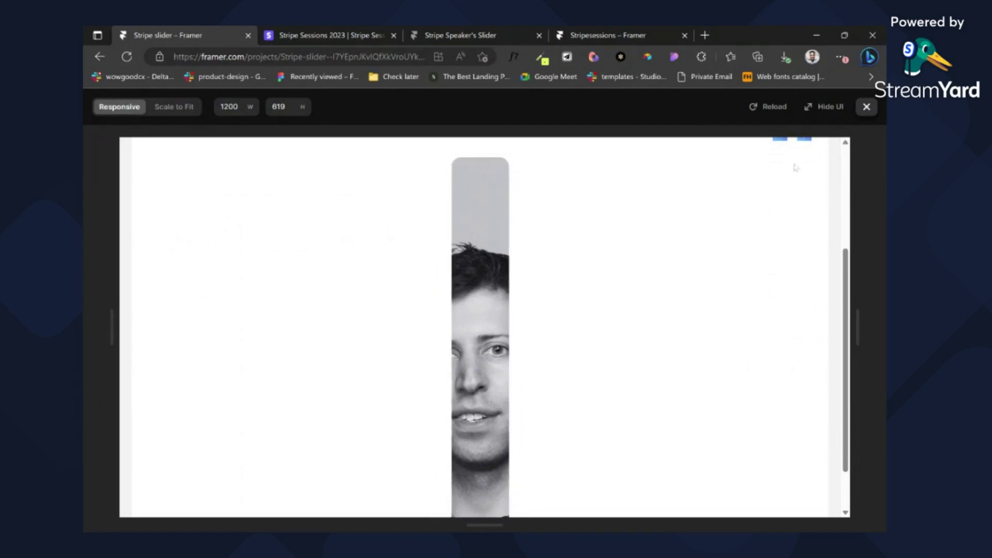
pyautogui.click(864, 107)
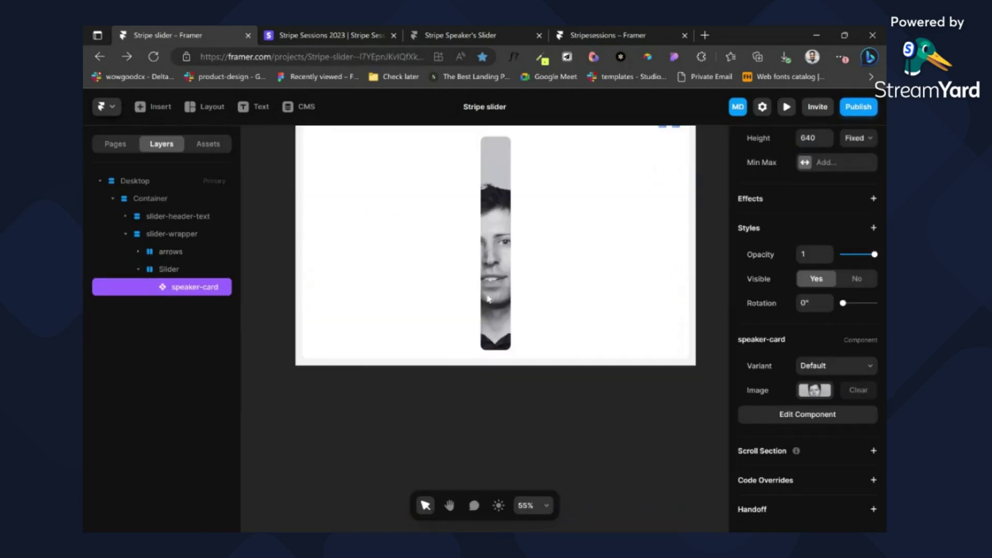
# Step: Change the height sizing of the Slider stack and of slider-wrapper from Fill to Fit
pyautogui.click(549, 290)
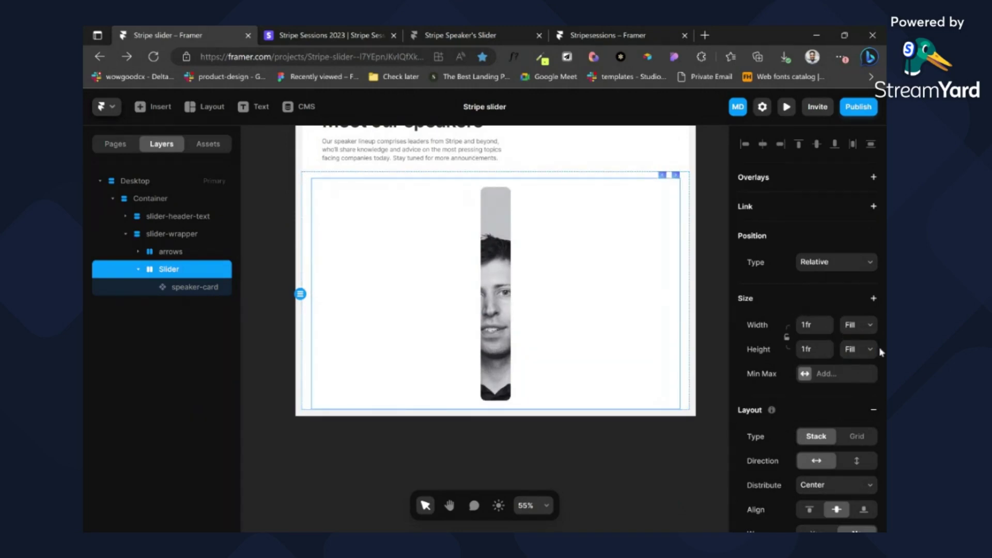
pyautogui.click(857, 366)
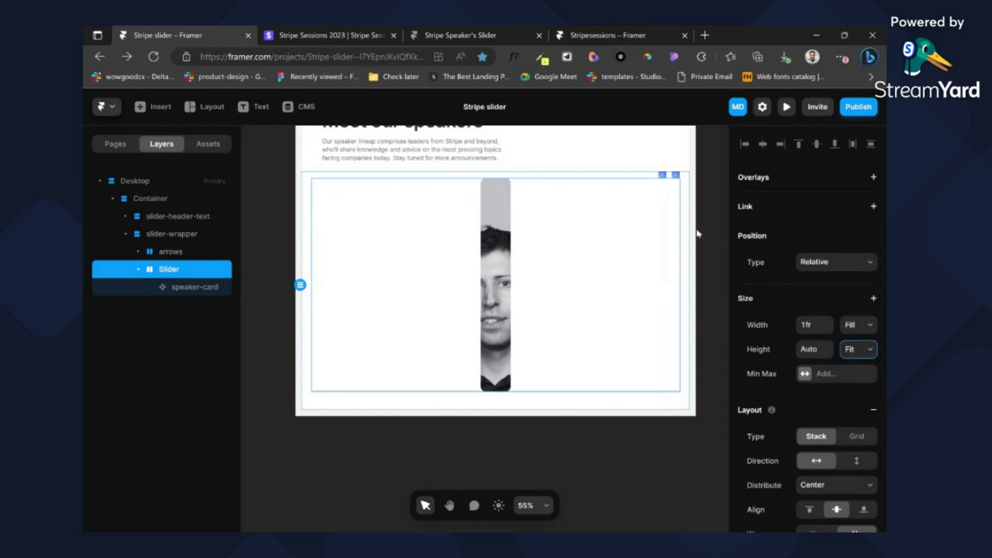
pyautogui.click(687, 295)
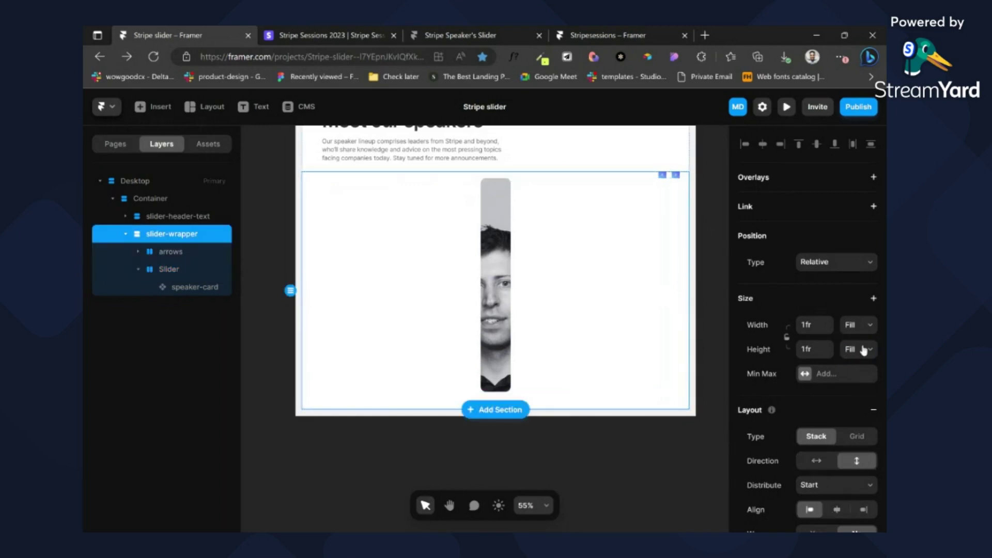
pyautogui.click(853, 398)
# Step: Set the gap of the slider-wrapper stack to 28
pyautogui.scroll(-2, 843, 395)
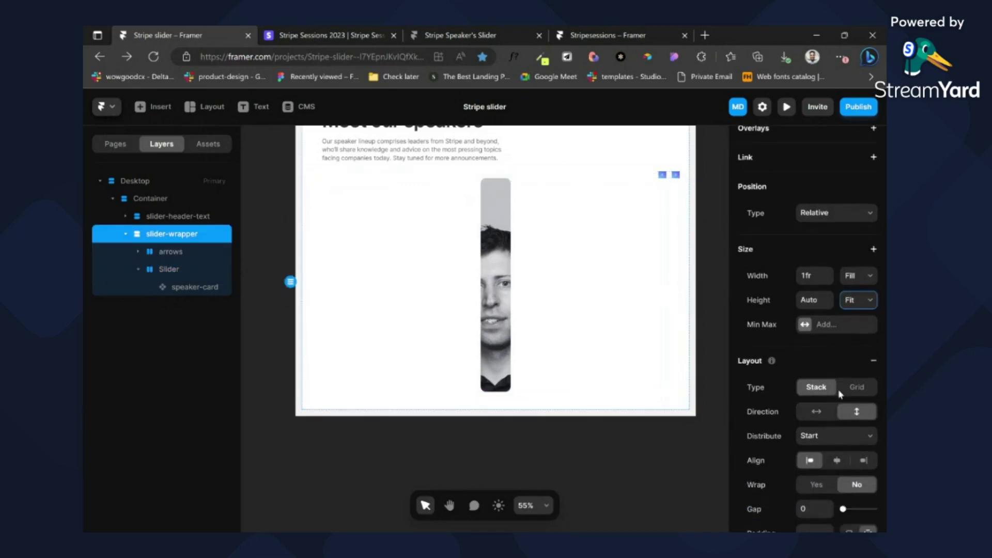
pyautogui.click(811, 436)
pyautogui.write('24')
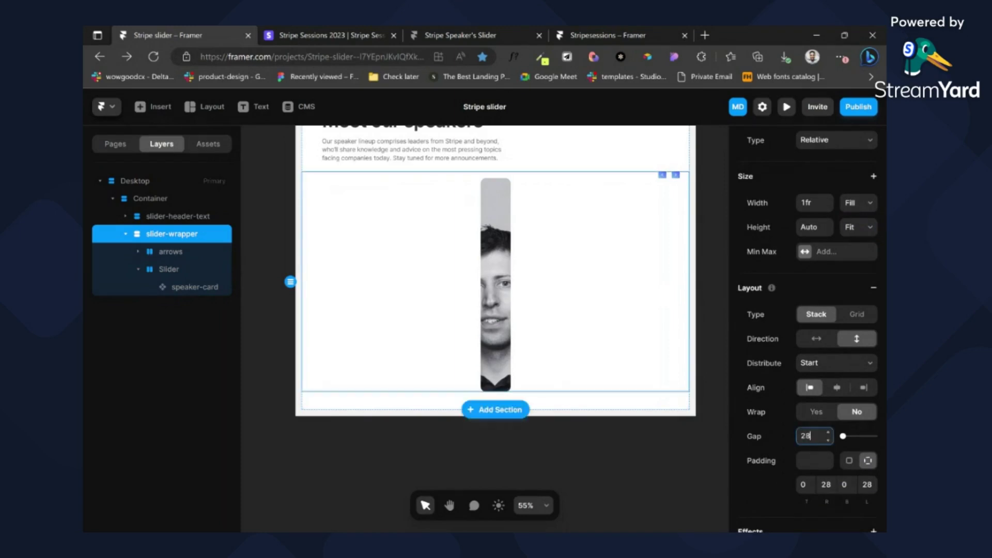
pyautogui.press('Return')
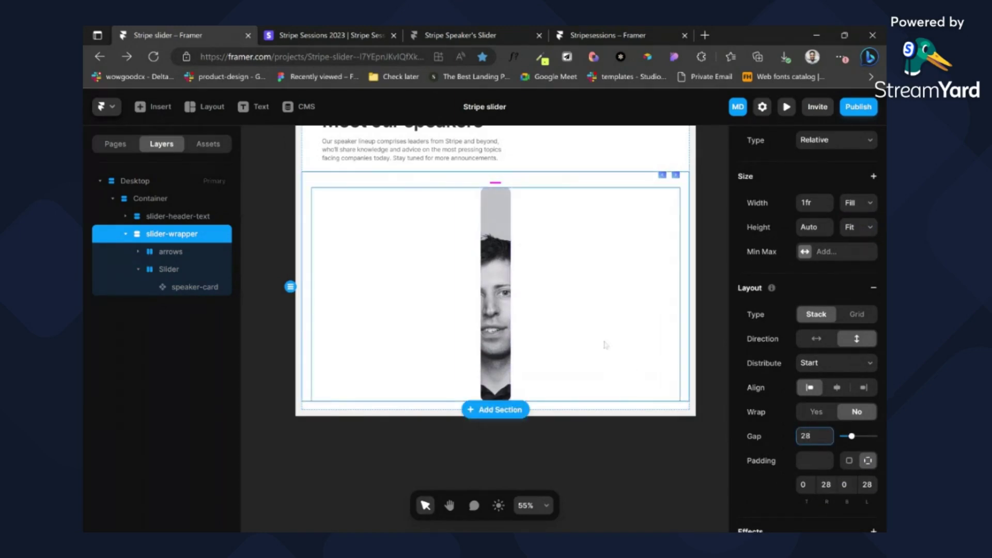
# Step: Duplicate the speaker-card instance in the Slider stack until there are six cards
pyautogui.click(646, 410)
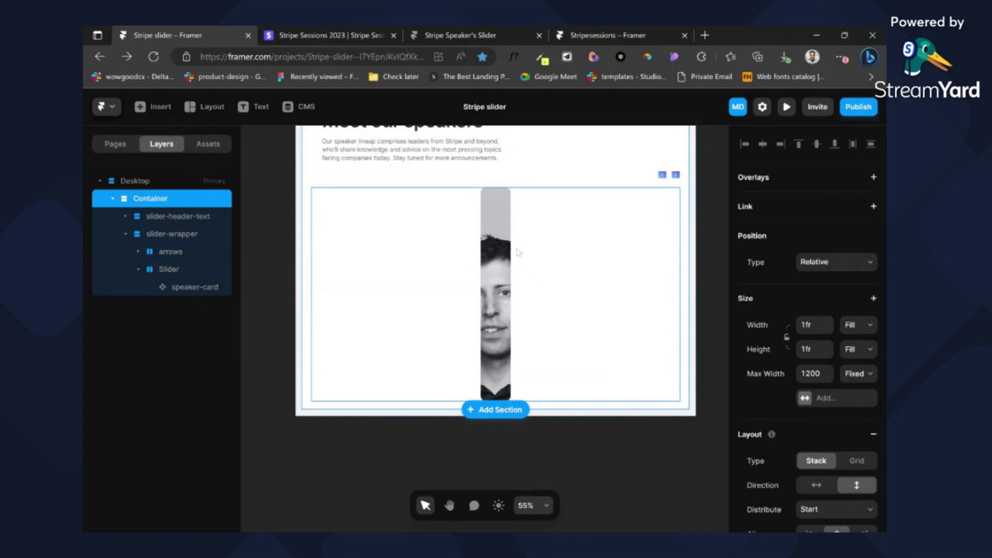
pyautogui.keyDown('ctrl'); pyautogui.click(504, 253); pyautogui.keyUp('ctrl')
pyautogui.hotkey('ctrl', 'd')
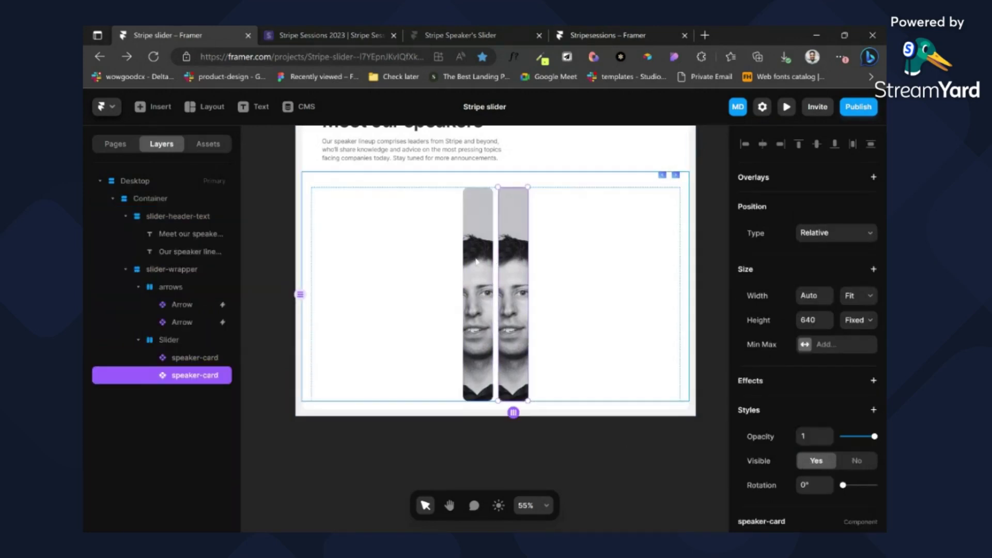
pyautogui.hotkey('ctrl', 'd')
pyautogui.hotkey('ctrl', 'd')
pyautogui.hotkey('ctrl', 'd')
pyautogui.hotkey('ctrl', 'd')
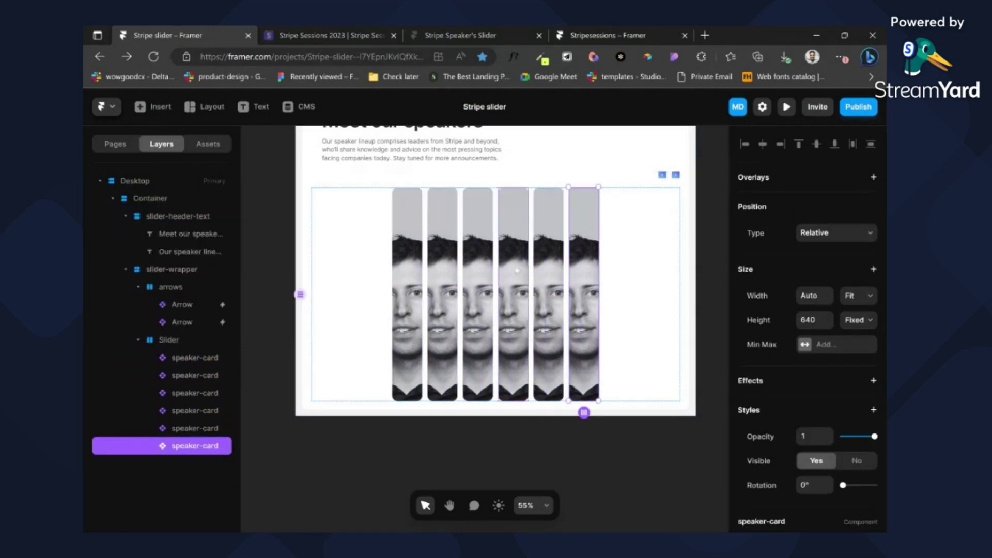
# Step: Duplicate the fourth speaker card and switch the copy to the Open variant
pyautogui.press('Escape')
pyautogui.click(509, 279)
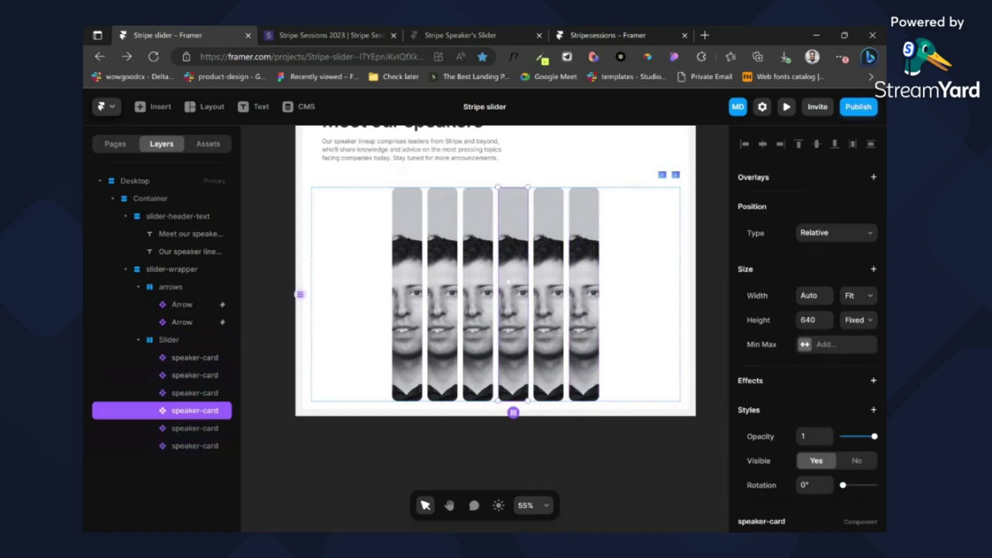
pyautogui.hotkey('ctrl', 'd')
pyautogui.scroll(-3, 867, 410)
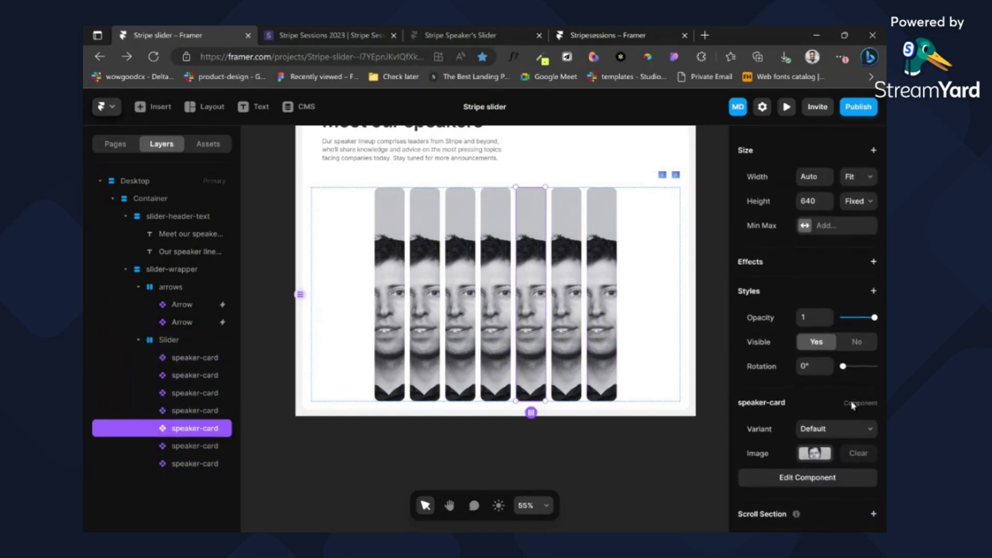
pyautogui.click(835, 442)
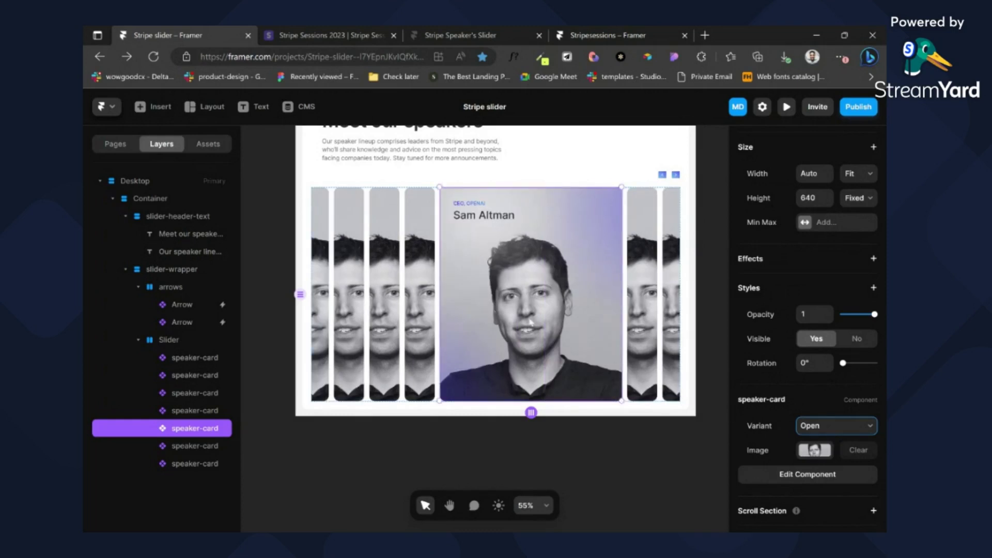
# Step: Move the Open speaker card to the first position in the Slider stack
pyautogui.click(645, 509)
pyautogui.click(542, 268)
pyautogui.press('Left')
pyautogui.press('Left')
pyautogui.press('Left')
pyautogui.press('Left')
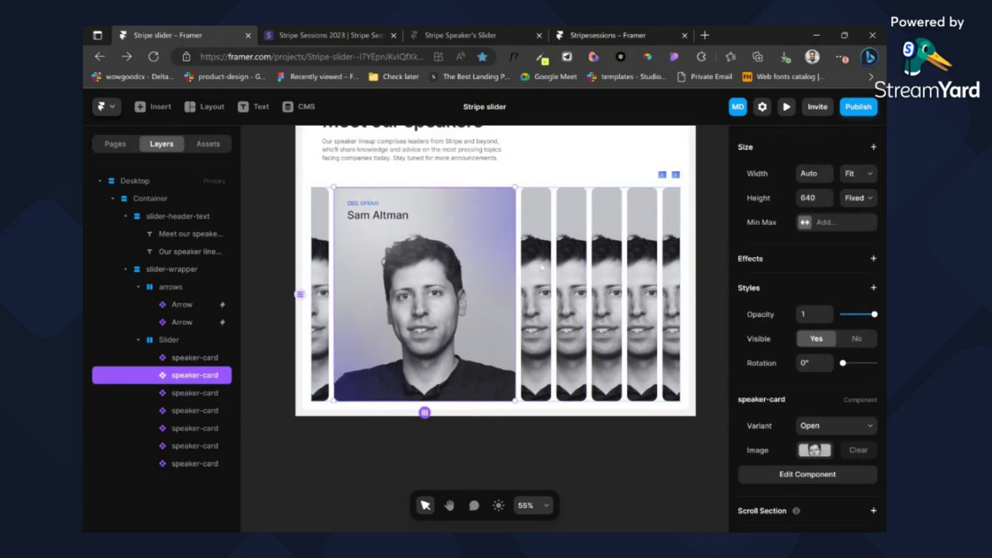
# Step: Delete the last speaker card and change the Slider stack's width sizing from Fill to Fit
pyautogui.click(674, 211)
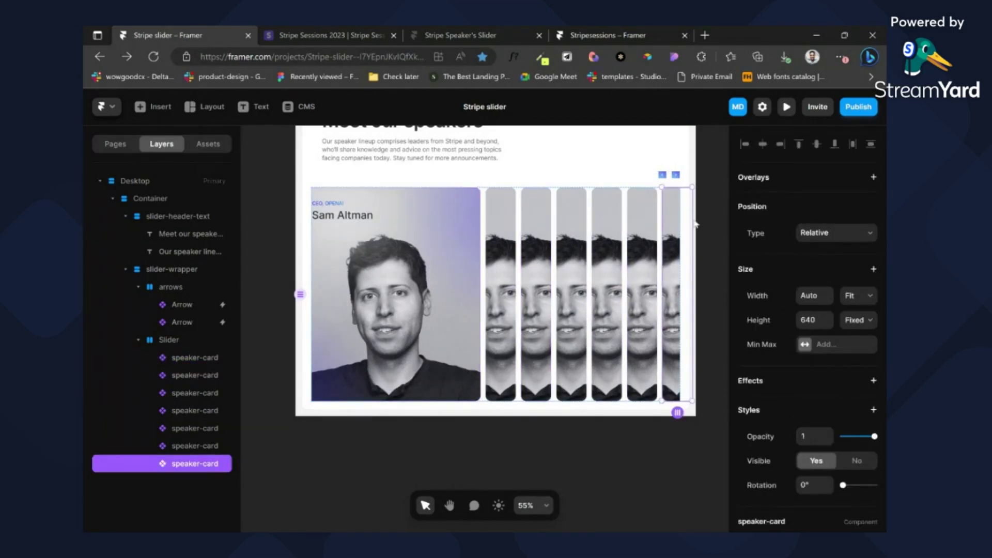
pyautogui.press('Delete')
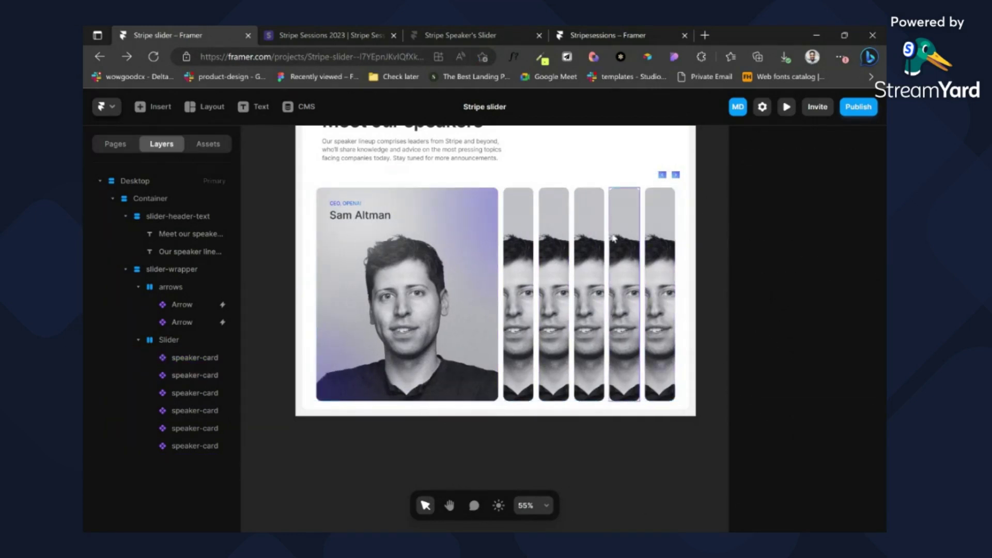
pyautogui.click(685, 216)
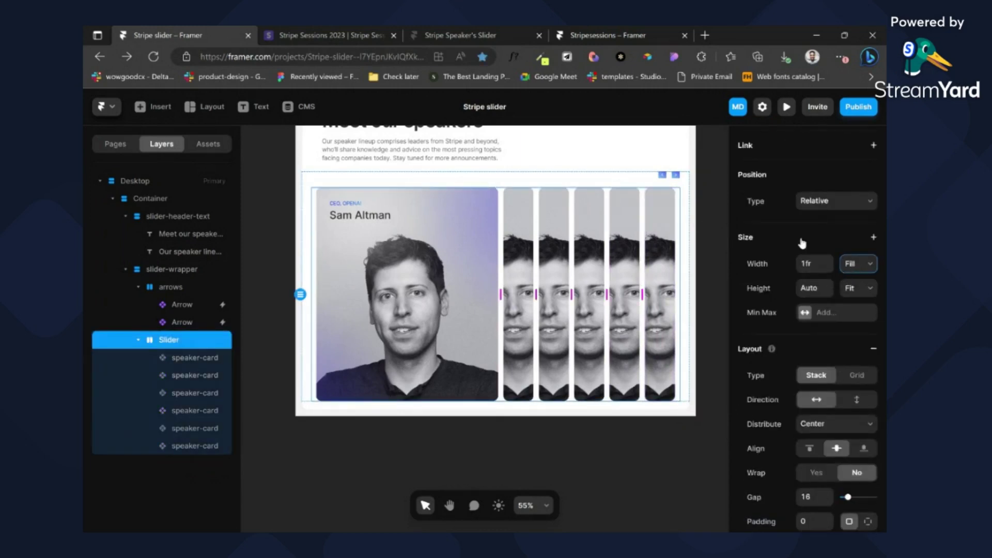
pyautogui.click(844, 288)
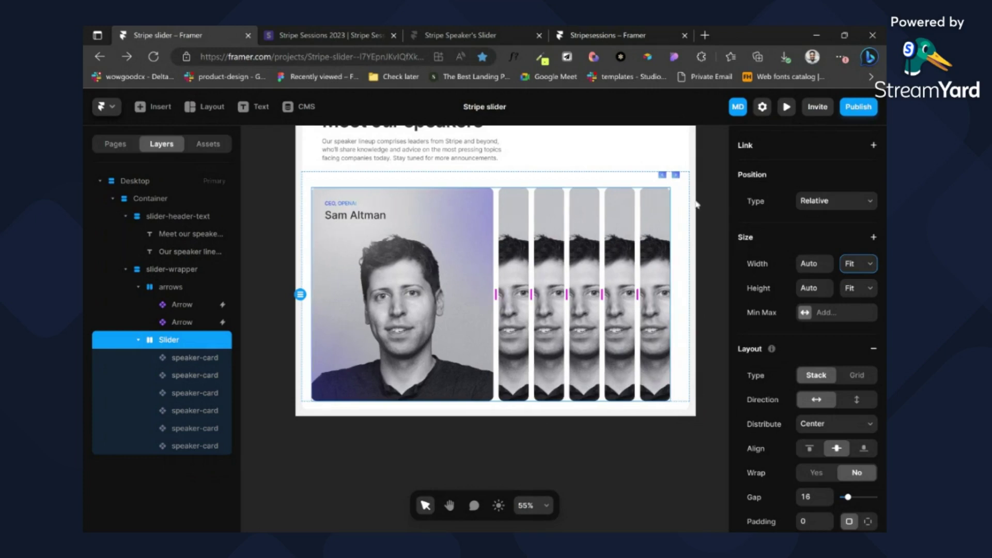
# Step: Wrap the arrows and Slider layers together in a new frame inside slider-wrapper
pyautogui.click(655, 176)
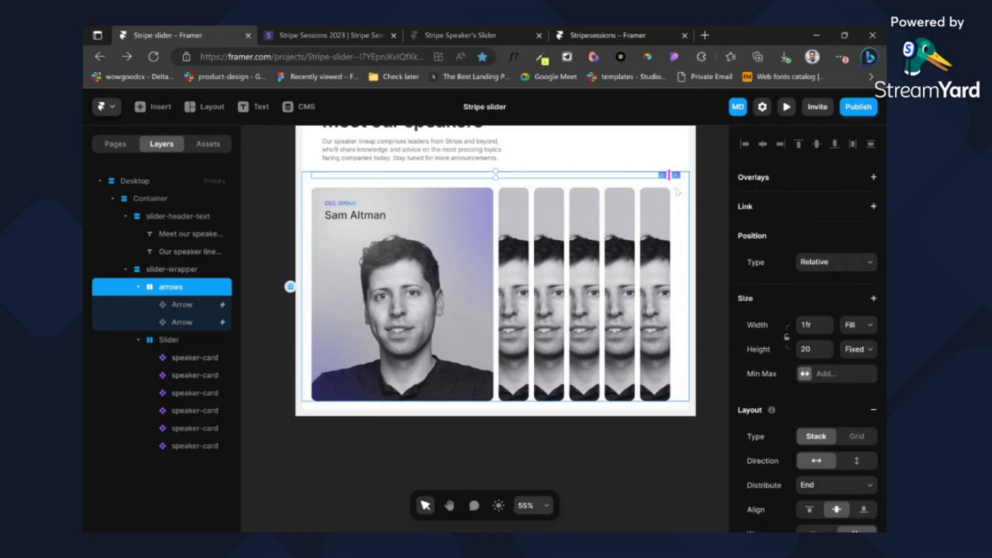
pyautogui.click(663, 187)
pyautogui.click(640, 194)
pyautogui.keyDown('shift'); pyautogui.click(640, 176); pyautogui.keyUp('shift')
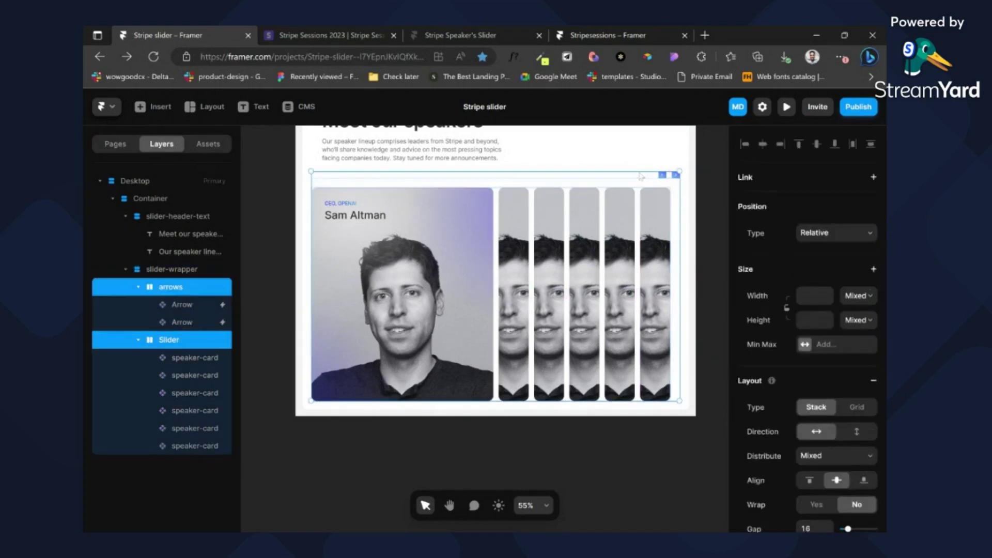
pyautogui.hotkey('ctrl', 'alt', 'g')
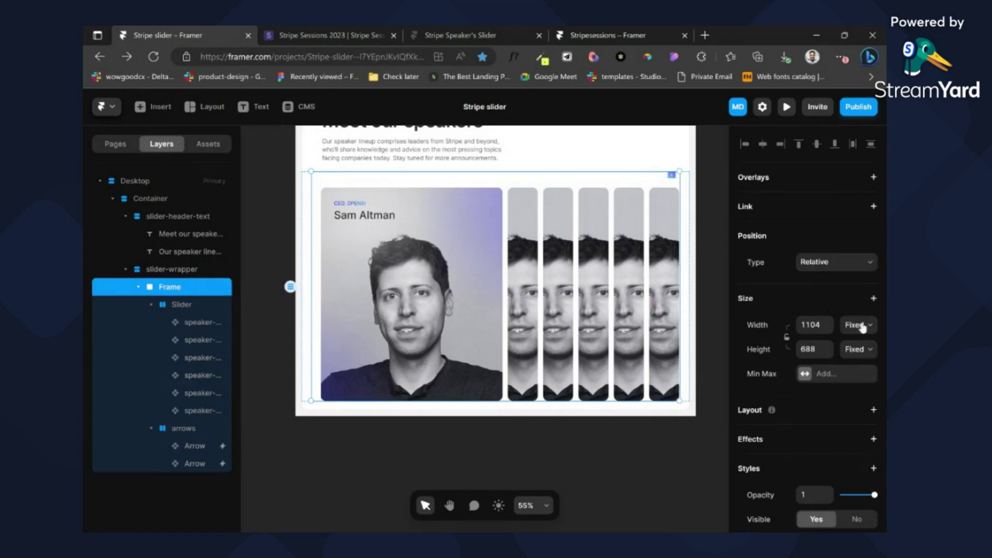
pyautogui.hotkey('shift', 'a')
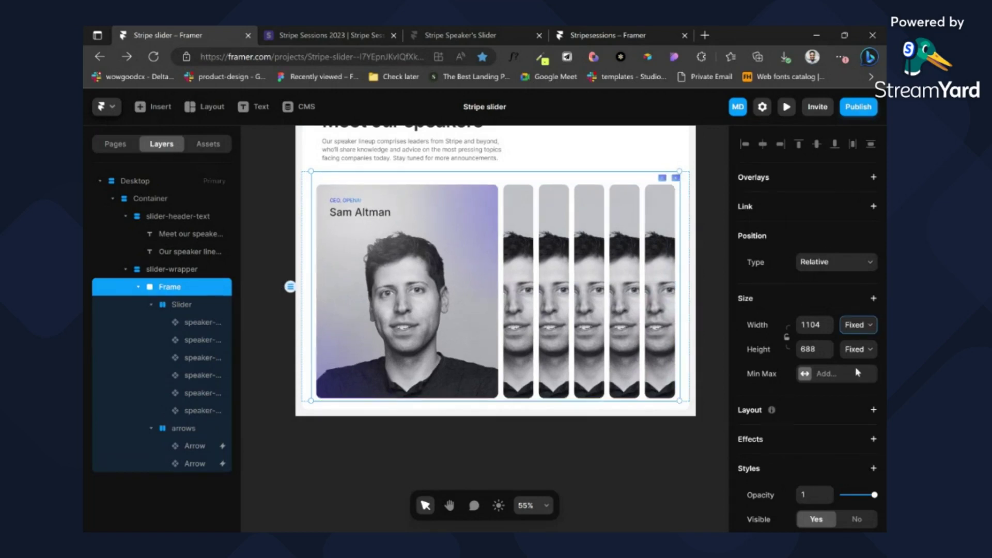
# Step: Turn the new frame into a vertical stack with Fit width and height and a gap of 28
pyautogui.click(851, 412)
pyautogui.scroll(-2, 833, 433)
pyautogui.click(809, 435)
pyautogui.write('28')
pyautogui.press('Return')
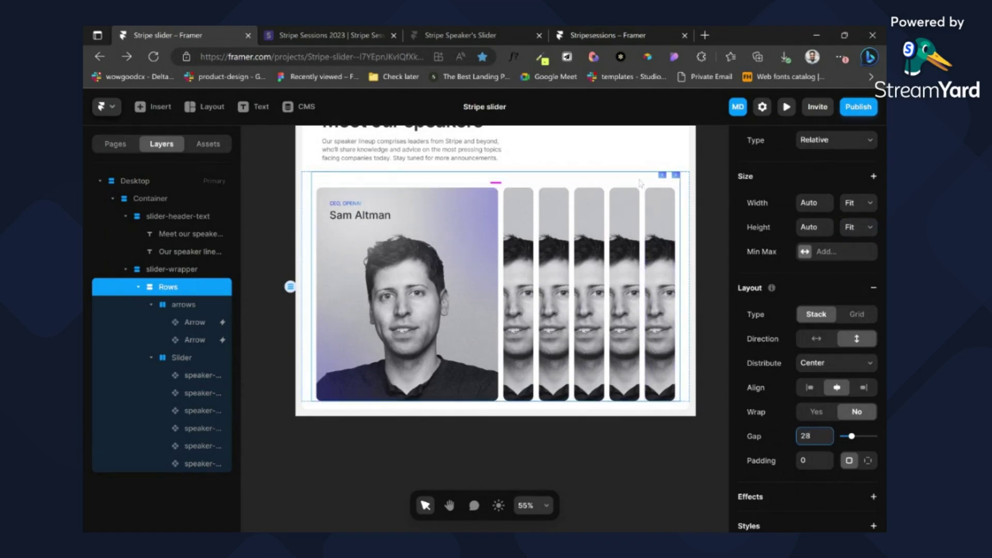
# Step: Set the arrows stack's height sizing to Fit and make its width span the whole Rows stack
pyautogui.click(640, 177)
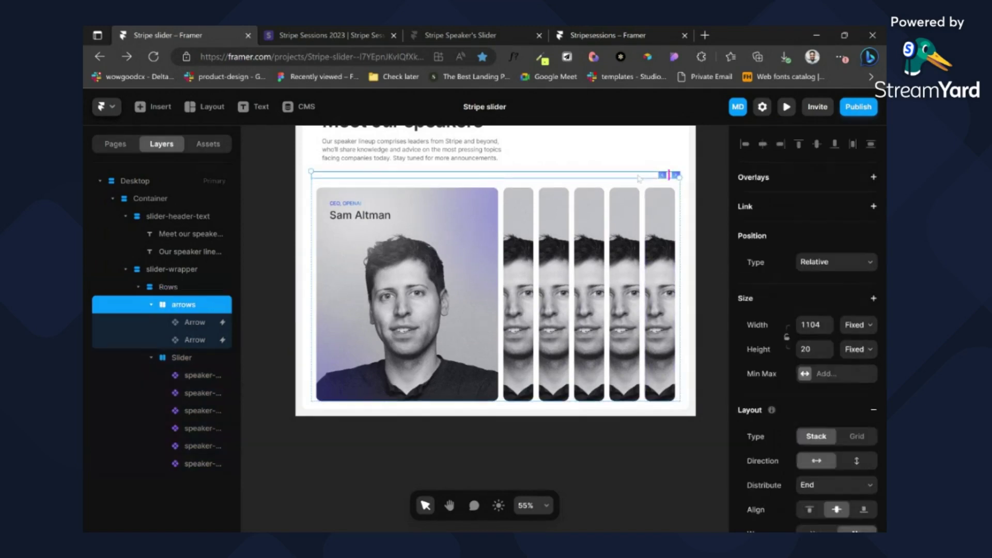
pyautogui.click(859, 370)
pyautogui.click(853, 352)
pyautogui.click(858, 396)
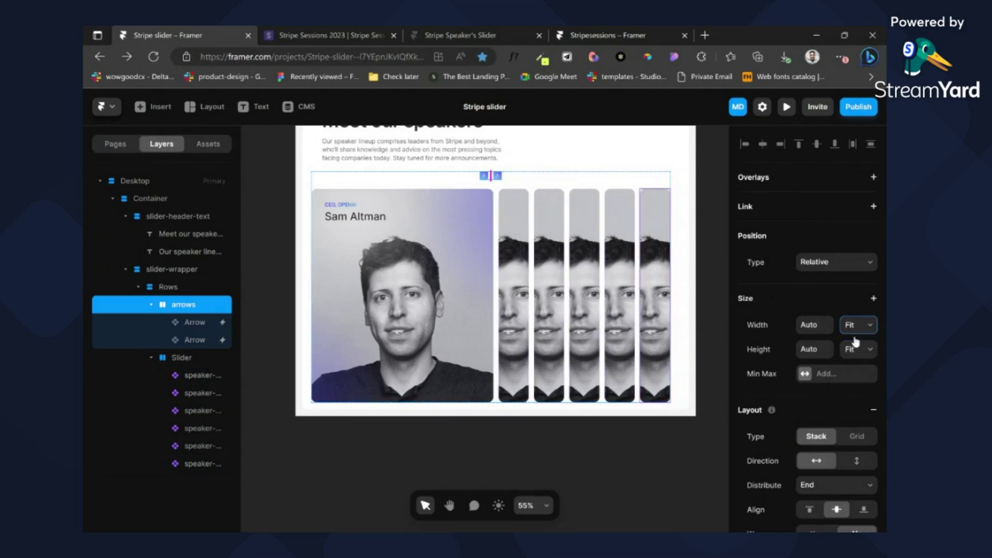
pyautogui.click(722, 259)
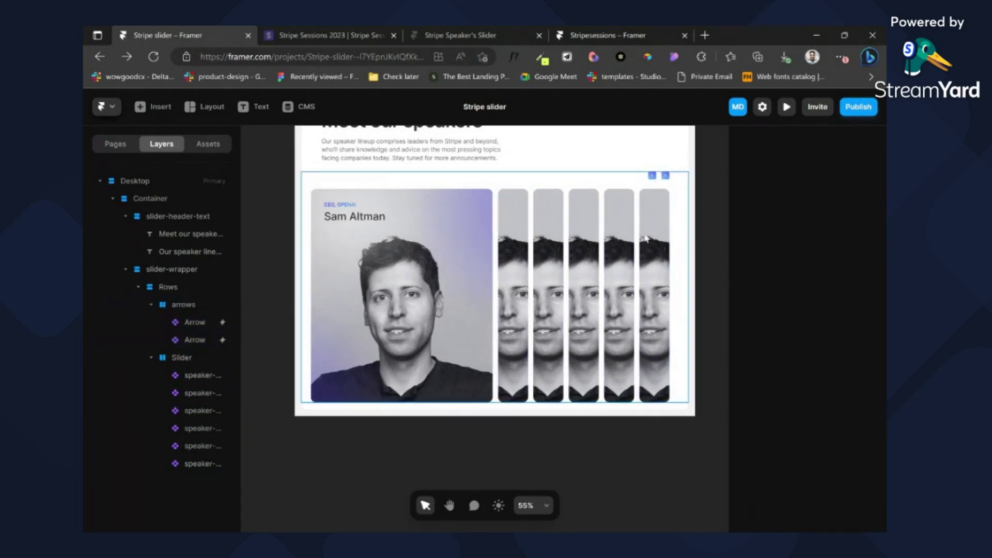
# Step: Center-align the contents of the slider-wrapper stack
pyautogui.click(531, 182)
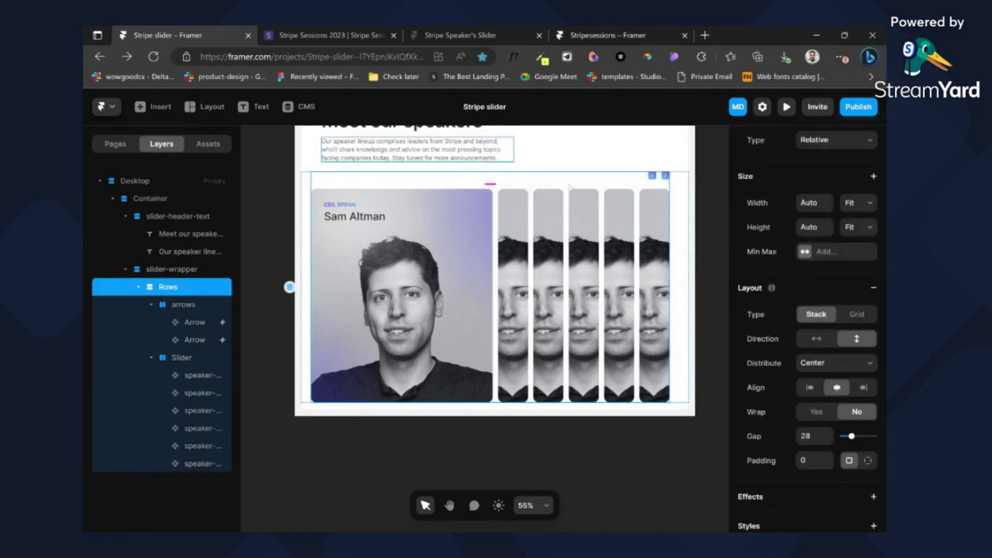
pyautogui.click(682, 221)
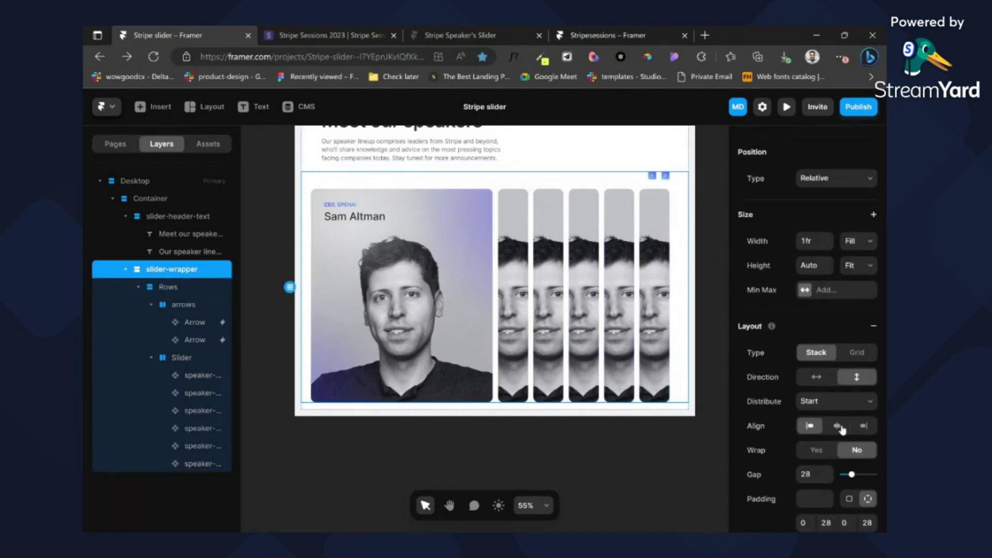
pyautogui.click(838, 426)
pyautogui.scroll(1, 355, 240)
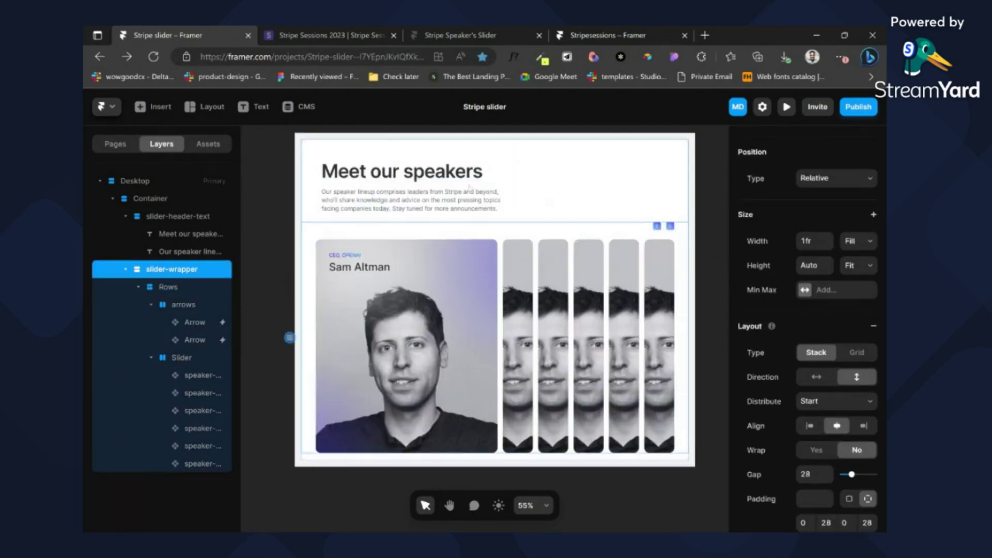
# Step: Rename the Rows stack inside slider-wrapper to Slidercomponent
pyautogui.click(355, 238)
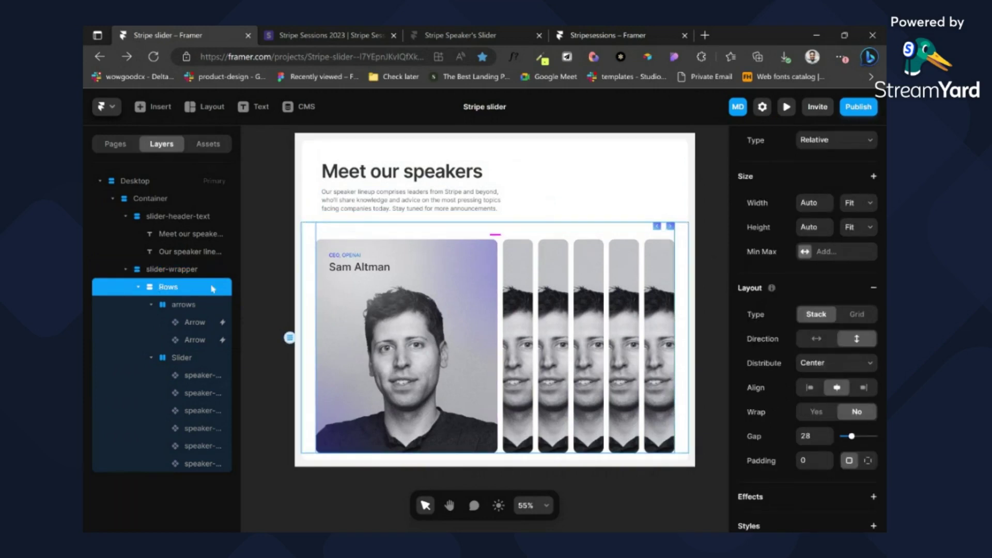
pyautogui.click(151, 306)
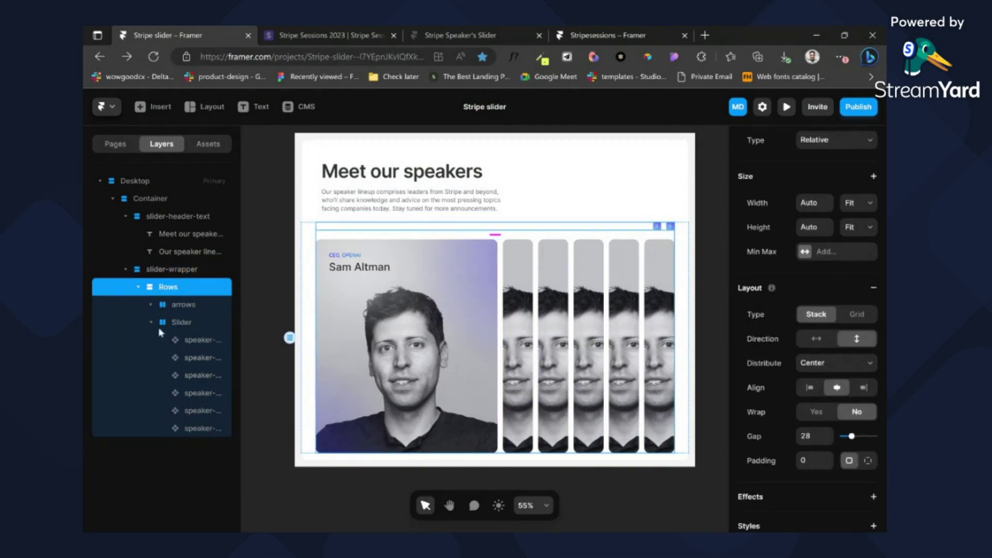
pyautogui.doubleClick(160, 287)
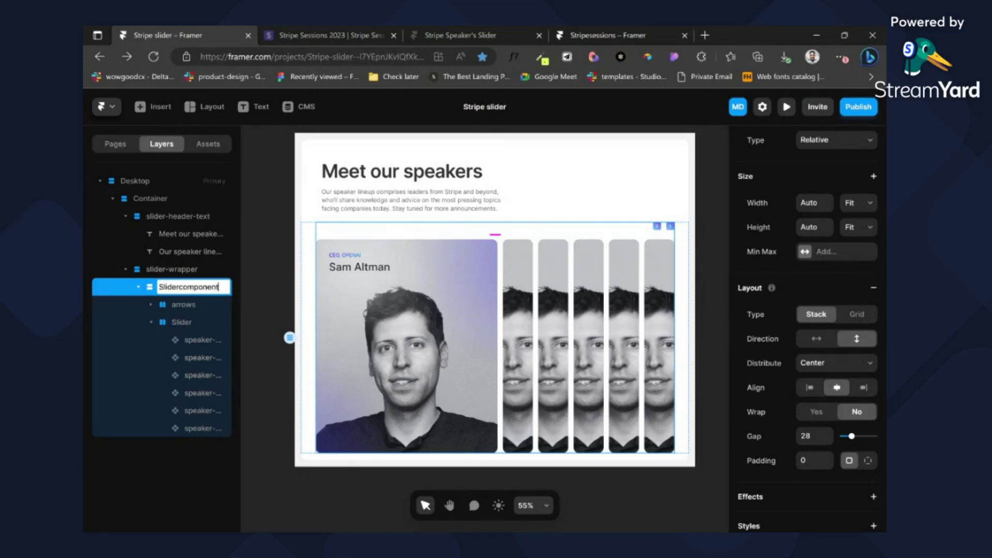
pyautogui.press('Return')
# Step: Open the speaker-card component and examine the settings of its Open variant and the speaker-image layer
pyautogui.keyDown('ctrl'); pyautogui.click(355, 443); pyautogui.keyUp('ctrl')
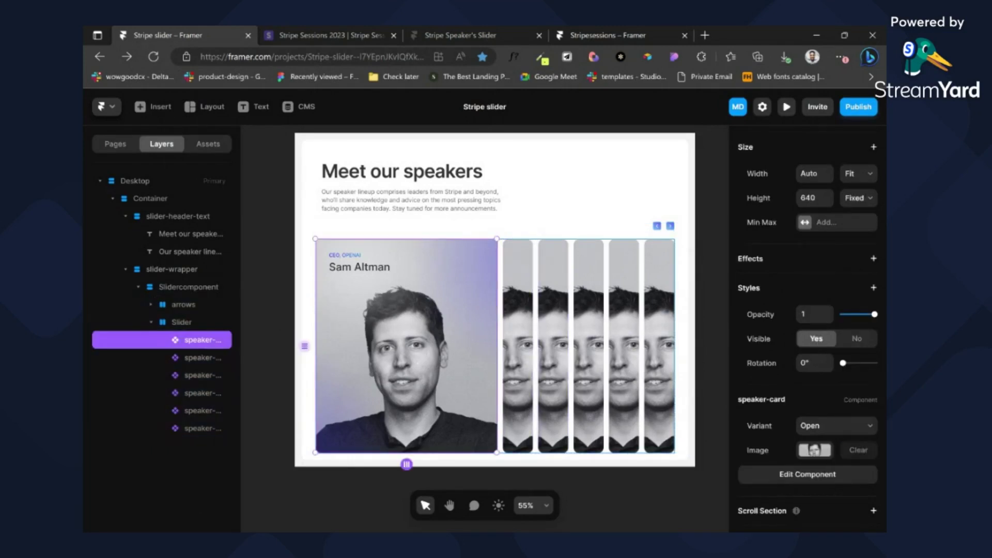
pyautogui.scroll(-2, 784, 387)
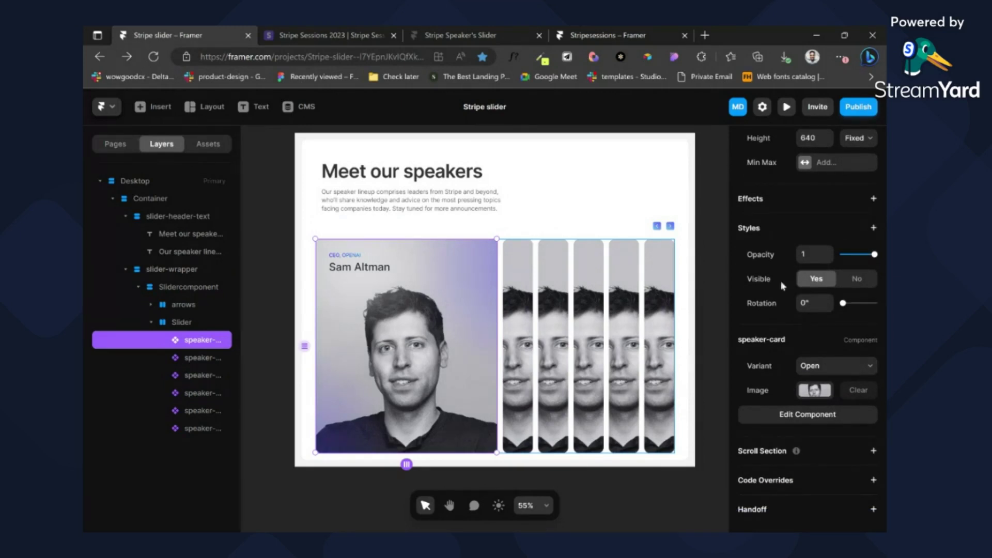
pyautogui.doubleClick(510, 393)
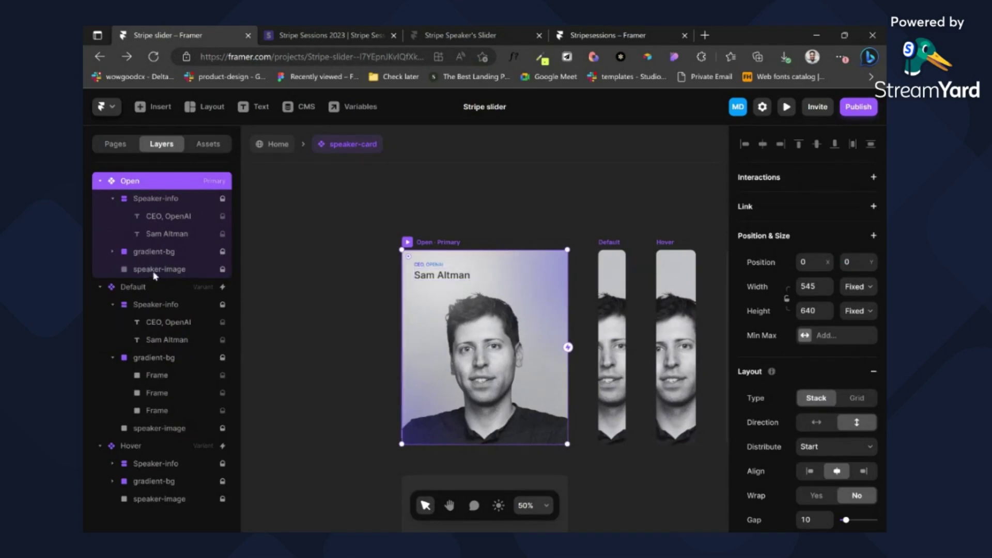
pyautogui.click(166, 272)
pyautogui.scroll(-3, 884, 401)
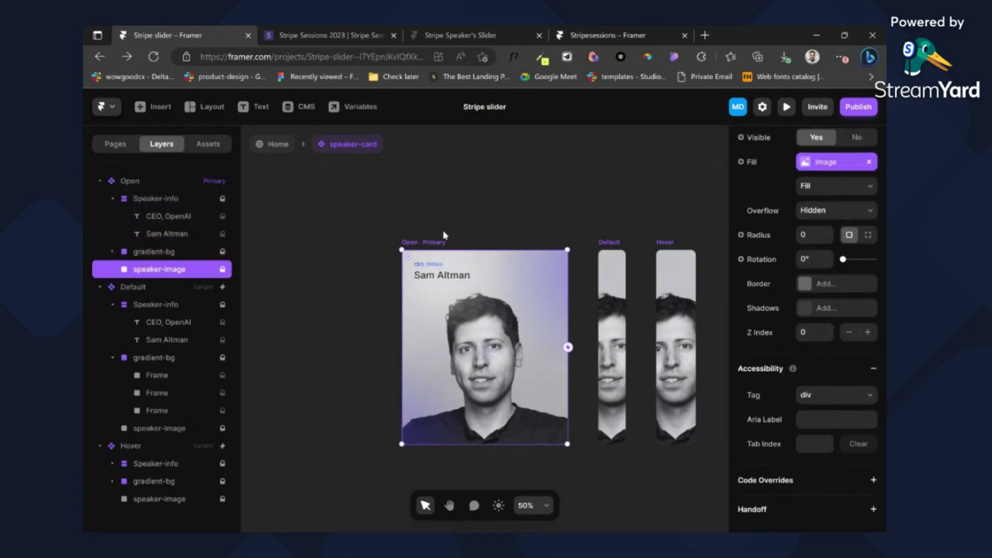
pyautogui.click(442, 241)
pyautogui.scroll(-5, 786, 400)
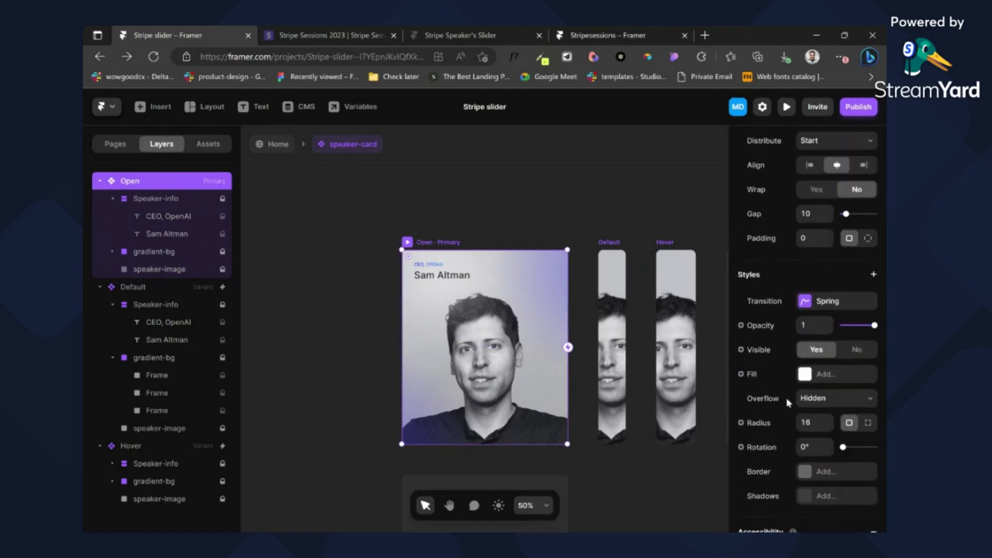
pyautogui.scroll(-3, 786, 398)
pyautogui.scroll(5, 762, 352)
pyautogui.click(222, 271)
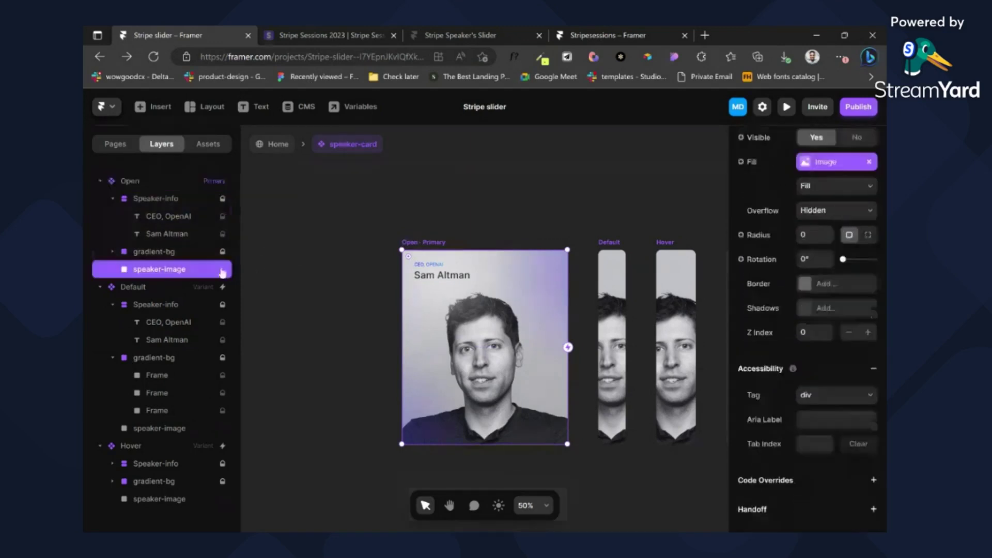
pyautogui.scroll(3, 780, 288)
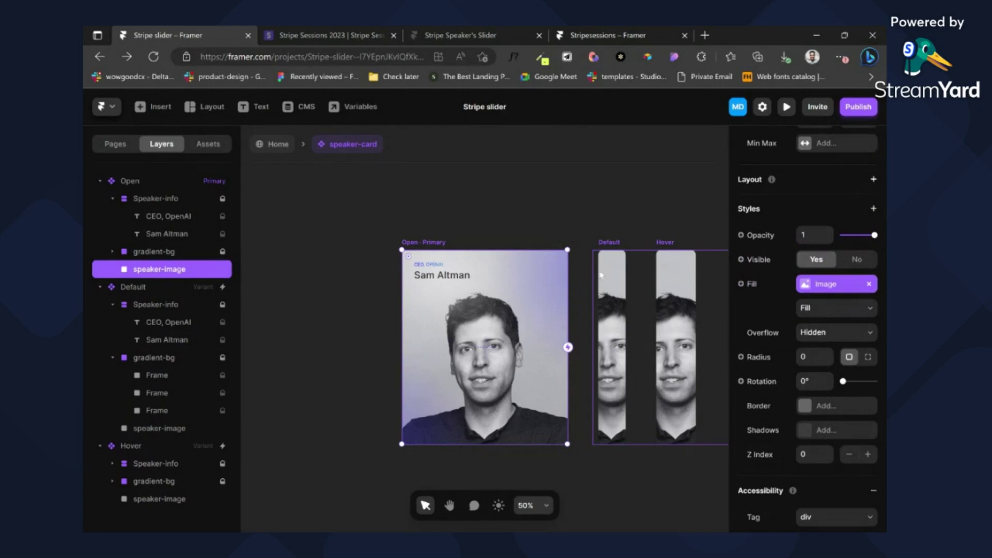
# Step: Create a plain text variable named Title for the content of the "CEO, OpenAI" text in the Open variant
pyautogui.click(442, 265)
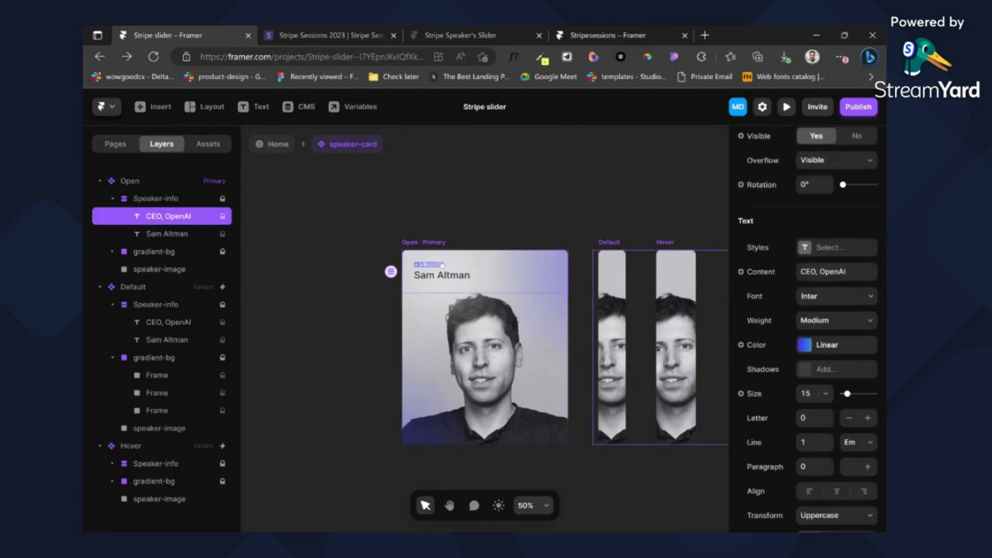
pyautogui.click(770, 271)
pyautogui.moveTo(778, 290)
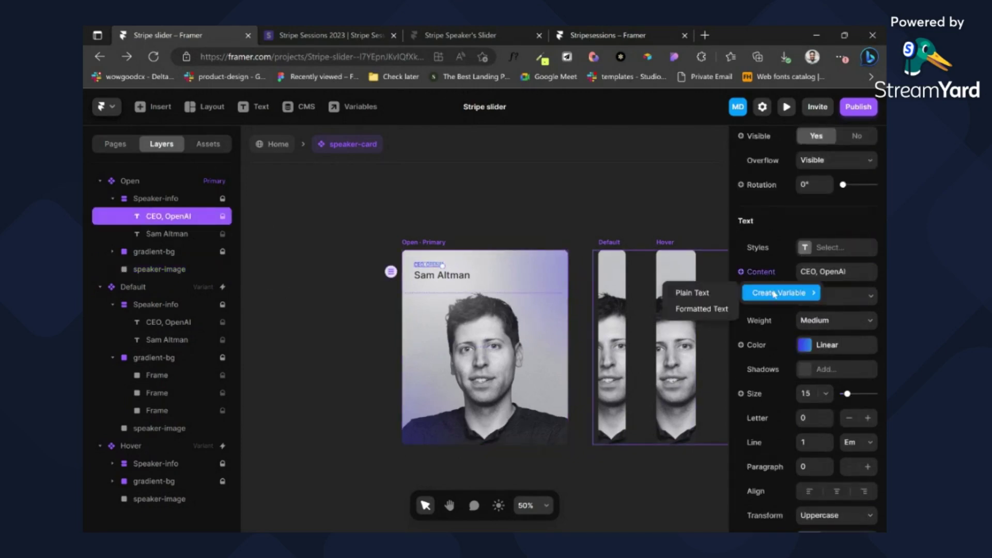
pyautogui.click(695, 295)
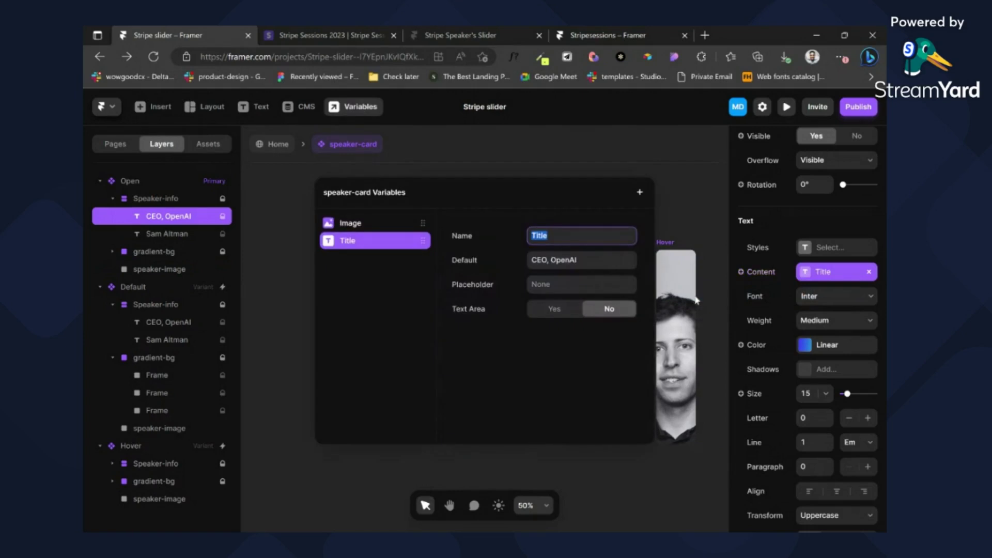
pyautogui.click(688, 211)
# Step: Create a plain text variable named SpeakerName for the speaker's name text in the Open variant, and return to the Home page
pyautogui.click(200, 239)
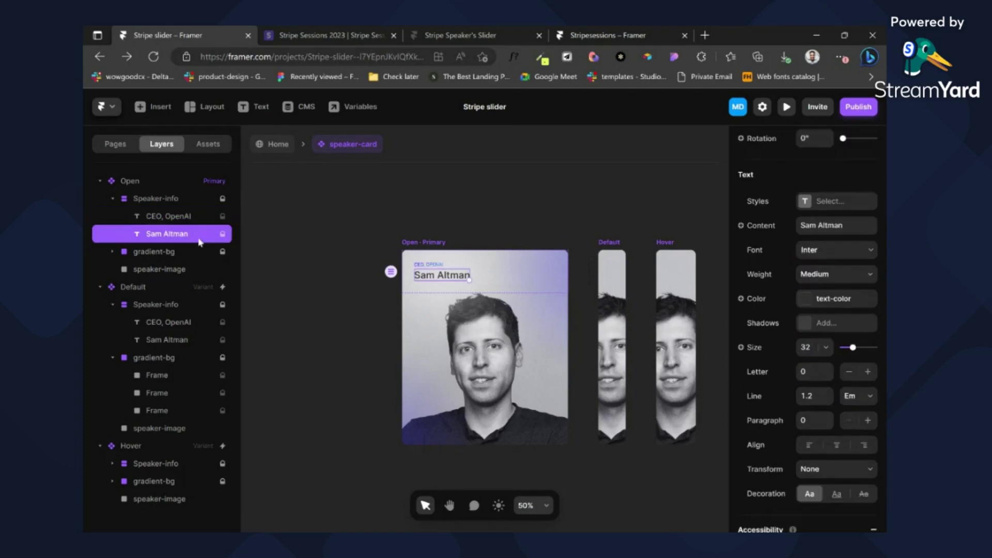
pyautogui.click(760, 226)
pyautogui.moveTo(786, 252)
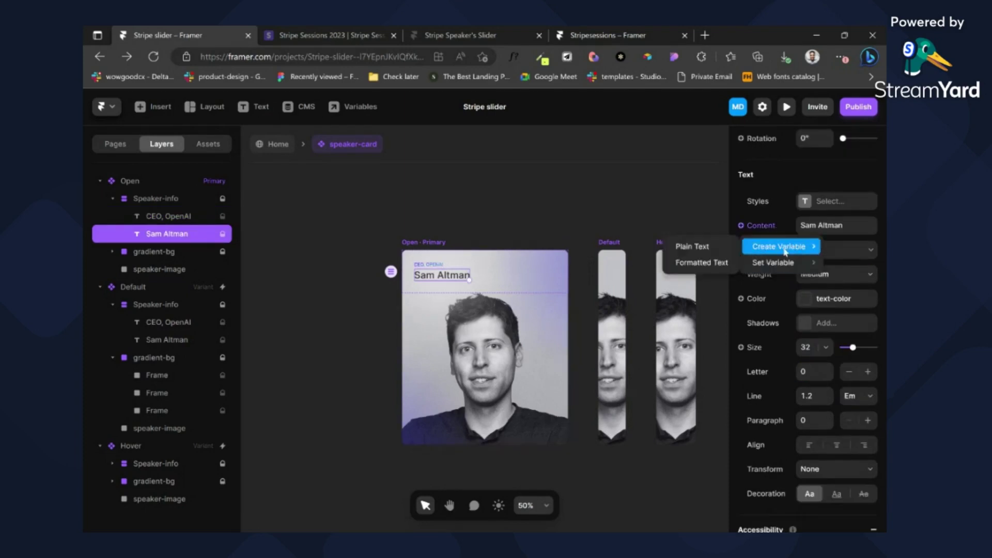
pyautogui.click(693, 247)
pyautogui.write('S')
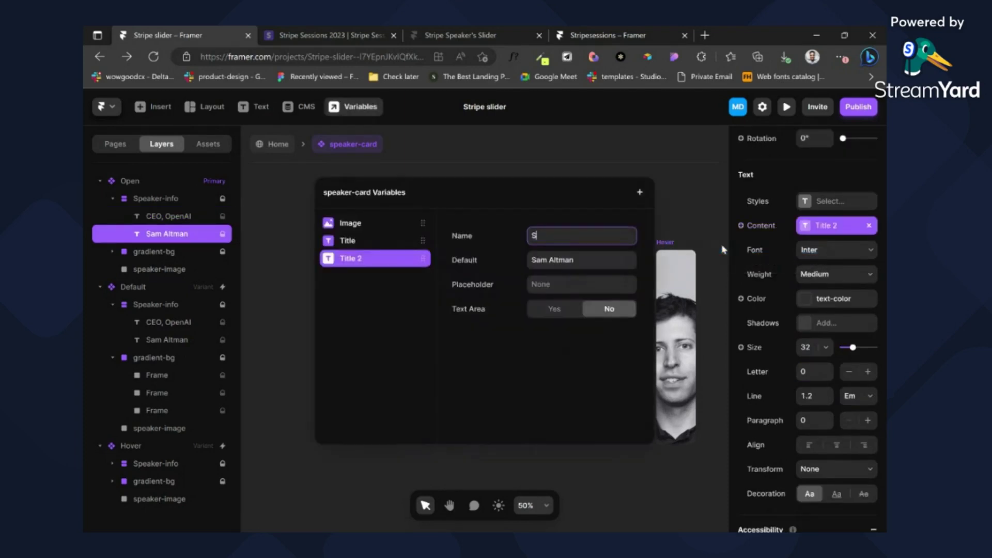
pyautogui.write('peakerName')
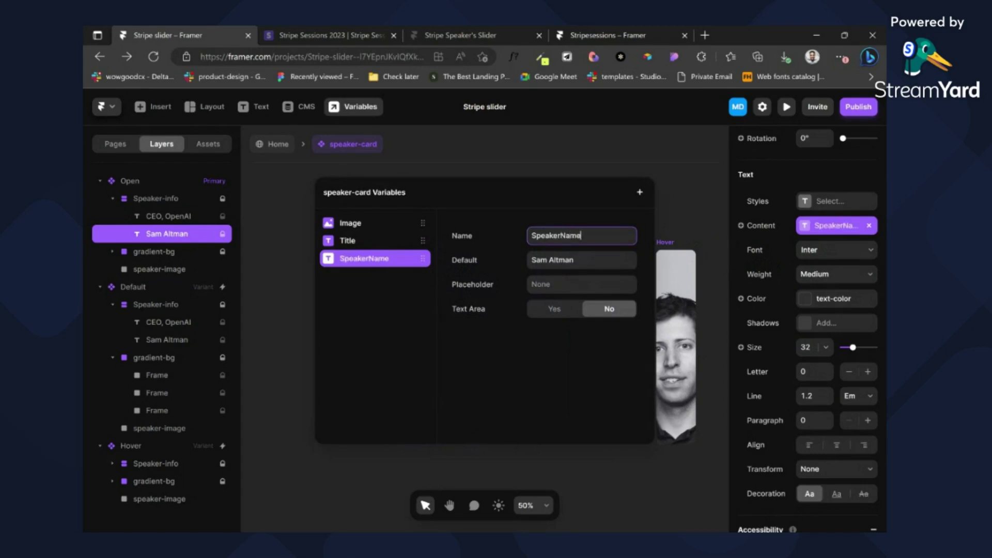
pyautogui.click(364, 166)
pyautogui.click(270, 145)
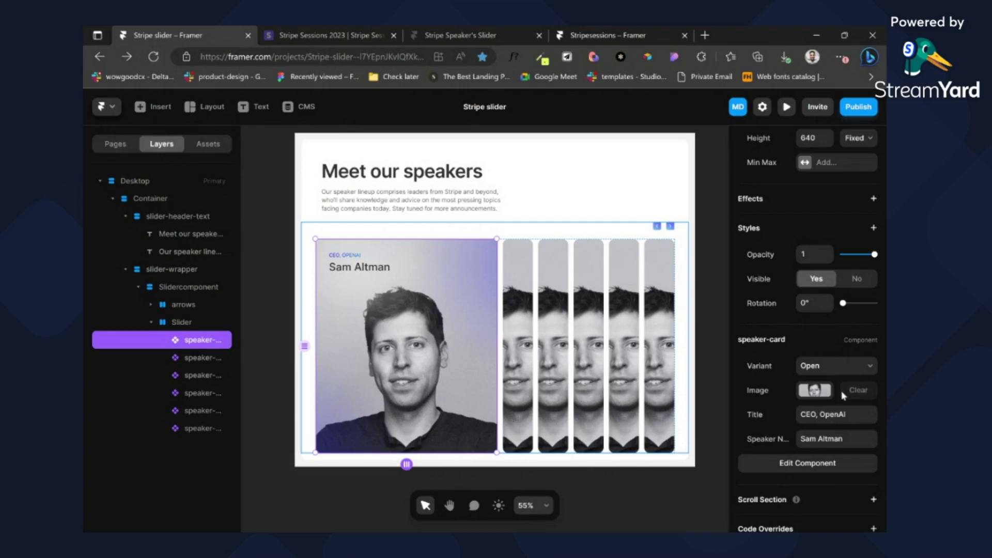
# Step: Set the title of the first, open speaker card to "Studio Duo"
pyautogui.click(840, 414)
pyautogui.write('STU')
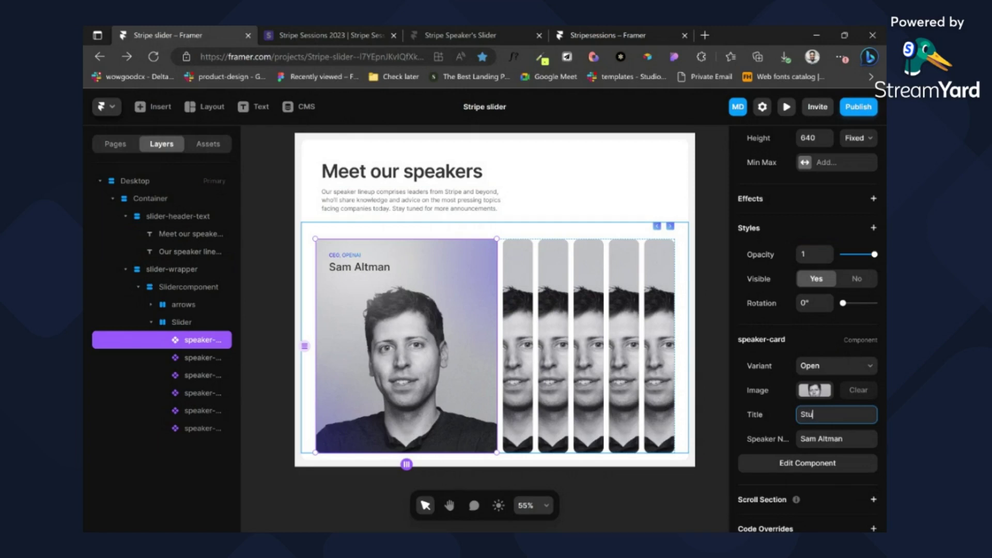
pyautogui.write('dio Duo')
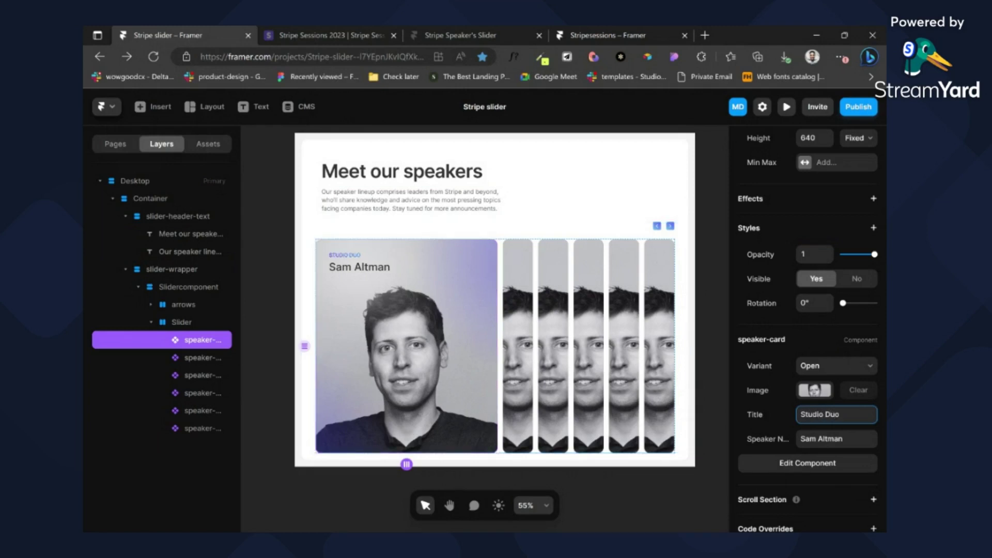
# Step: Undo the title change on the first speaker card
pyautogui.hotkey('ctrl', 'z')
pyautogui.hotkey('ctrl', 'z')
pyautogui.hotkey('ctrl', 'z')
pyautogui.hotkey('ctrl', 'z')
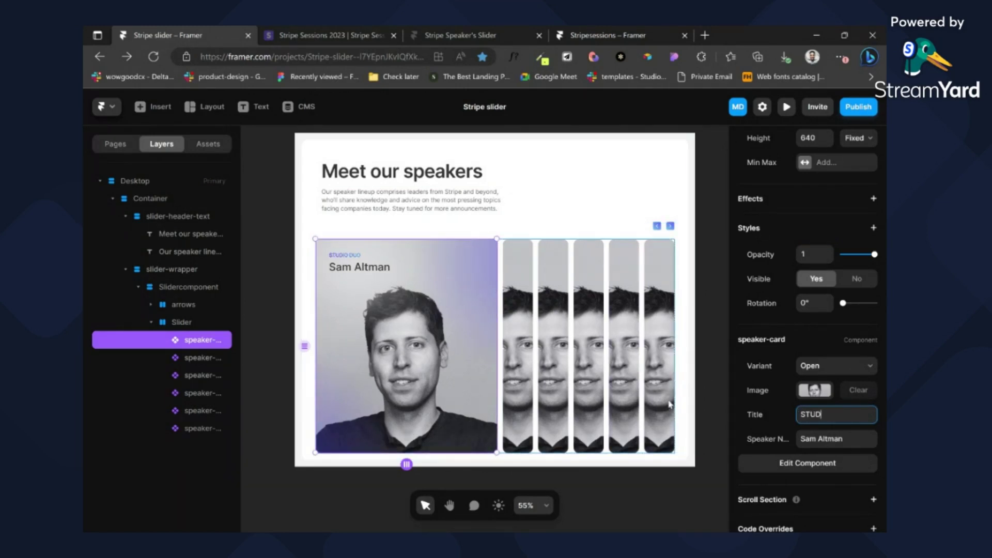
pyautogui.click(624, 383)
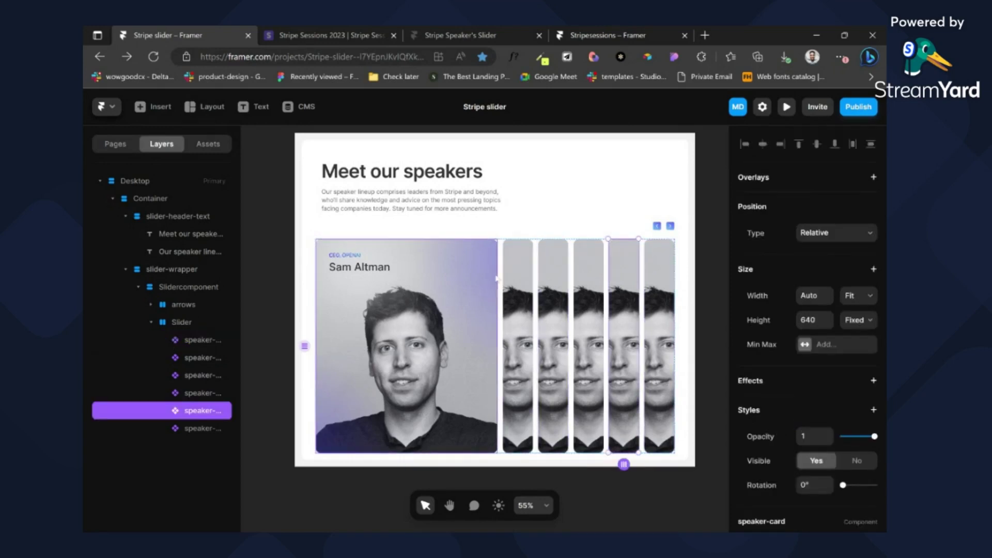
# Step: Create a component named Slidercomponent from the Slidercomponent stack
pyautogui.click(510, 233)
pyautogui.rightClick(510, 234)
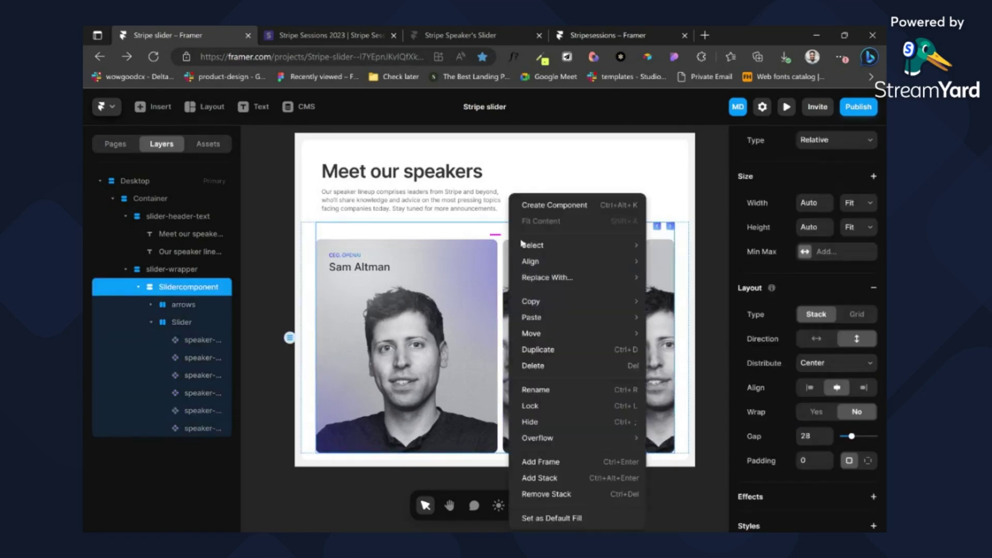
pyautogui.click(548, 212)
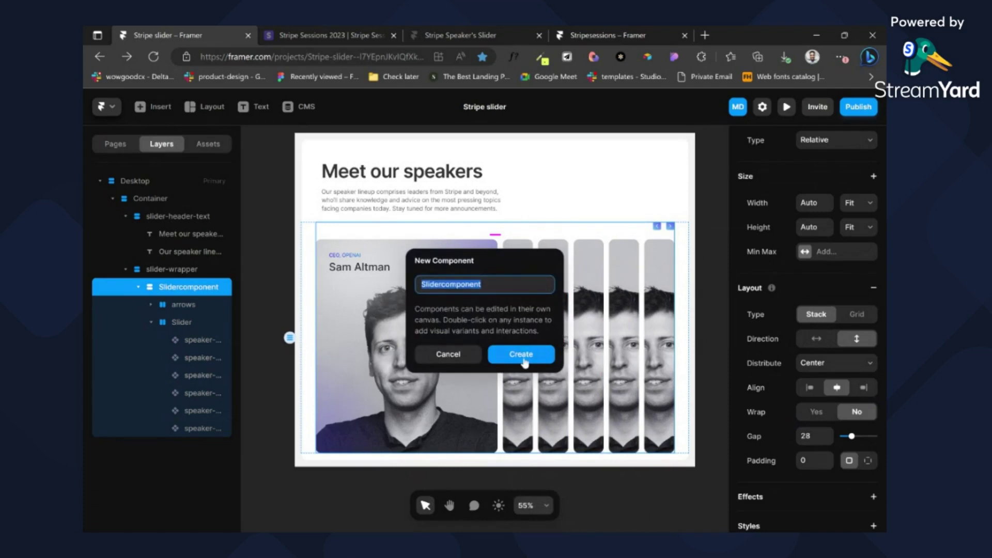
pyautogui.click(524, 362)
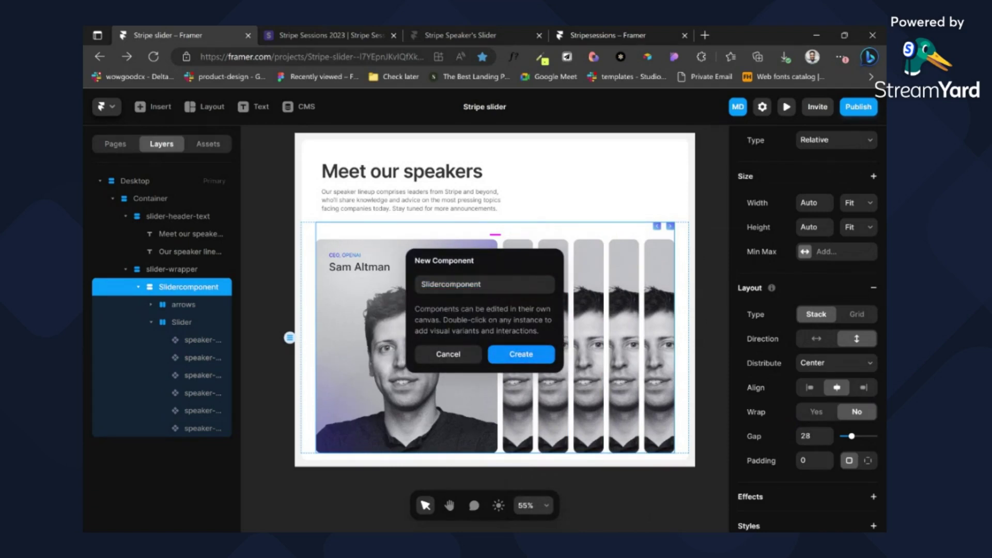
pyautogui.click(485, 284)
pyautogui.click(526, 361)
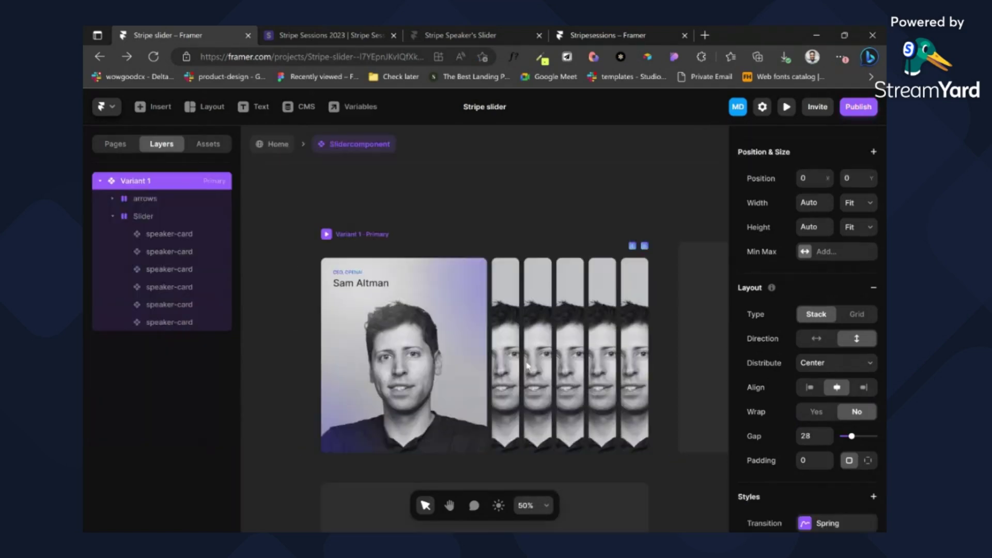
# Step: Add a second variant to Slidercomponent and set its second speaker card to the Open variant
pyautogui.hscroll(5, 465, 269)
pyautogui.click(496, 290)
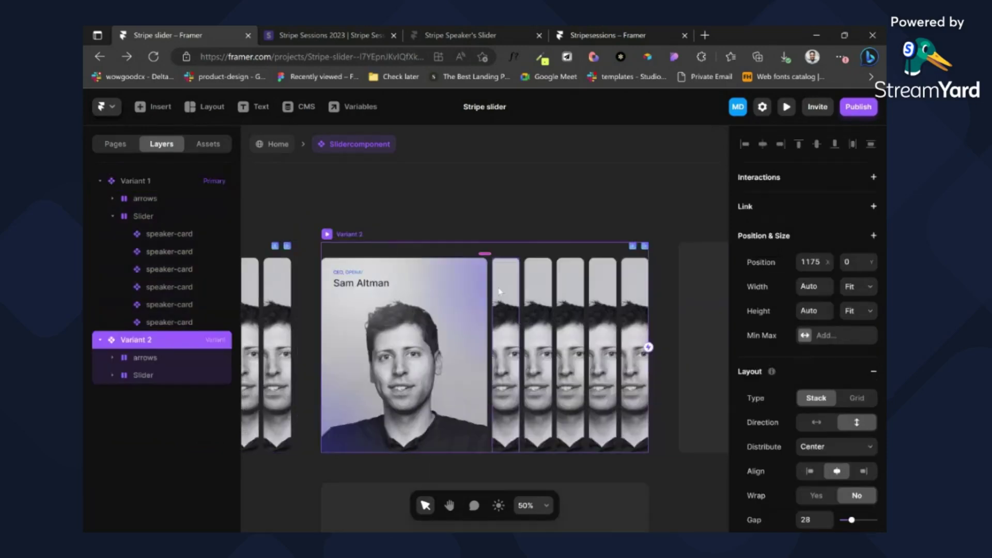
pyautogui.doubleClick(556, 288)
pyautogui.scroll(-3, 856, 451)
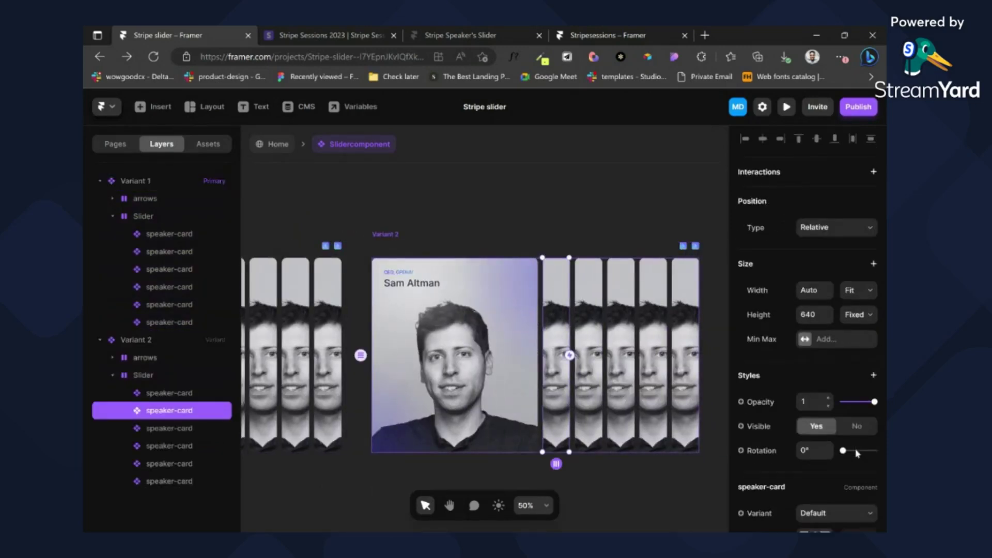
pyautogui.click(824, 347)
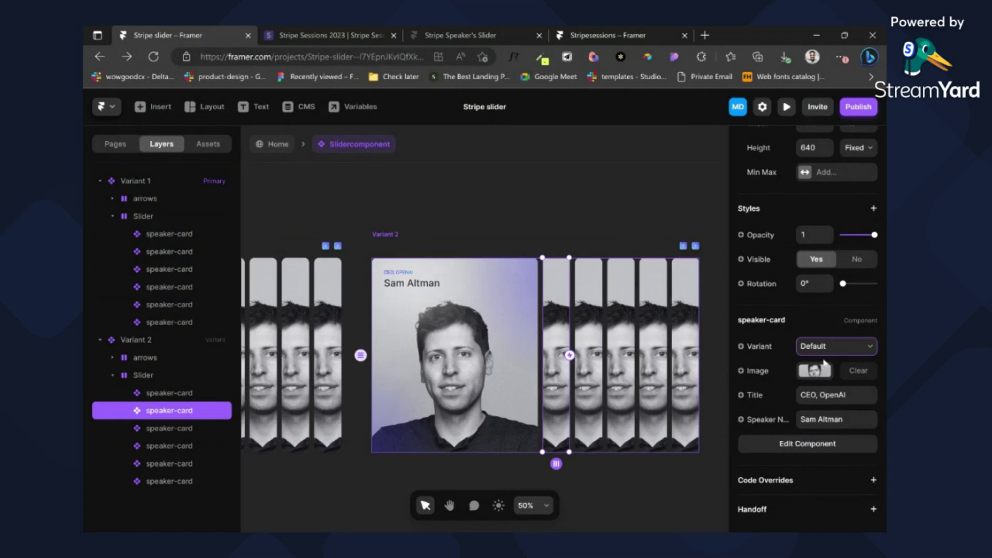
pyautogui.click(824, 364)
# Step: Set the first speaker card in the second slider variant to the Default variant
pyautogui.click(507, 339)
pyautogui.scroll(-3, 813, 413)
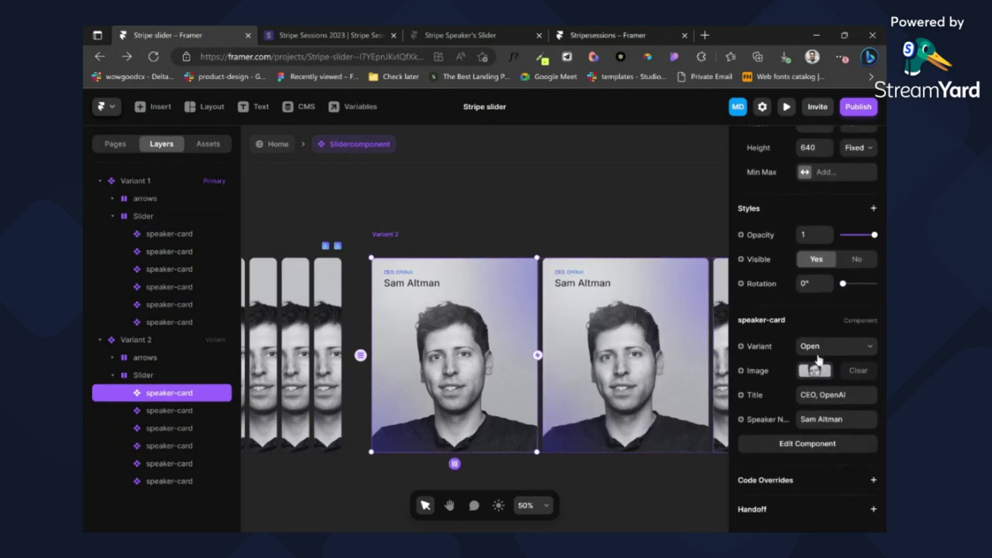
pyautogui.click(822, 354)
pyautogui.click(824, 362)
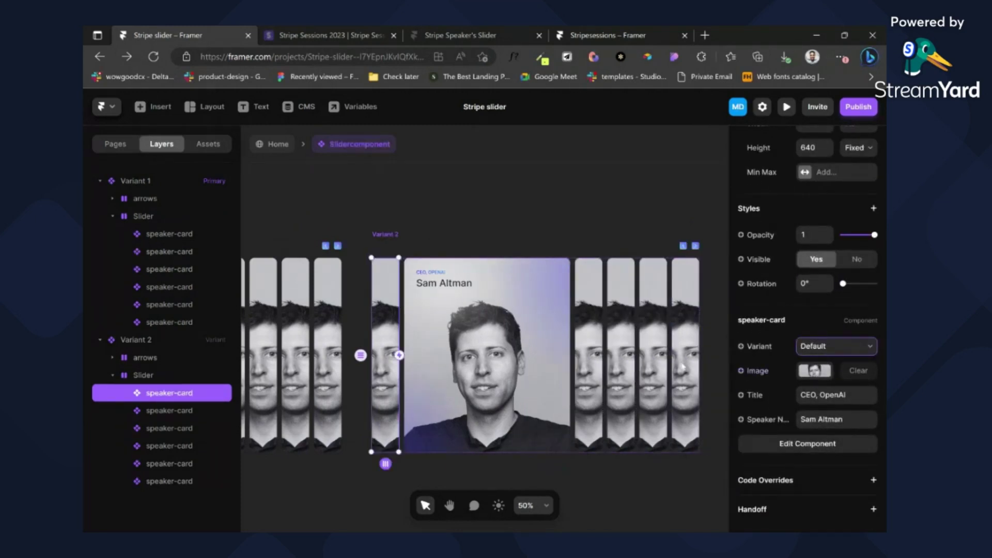
# Step: Duplicate the second slider variant to make a third one
pyautogui.click(381, 236)
pyautogui.hotkey('ctrl', 'd')
pyautogui.hscroll(-14, 441, 248)
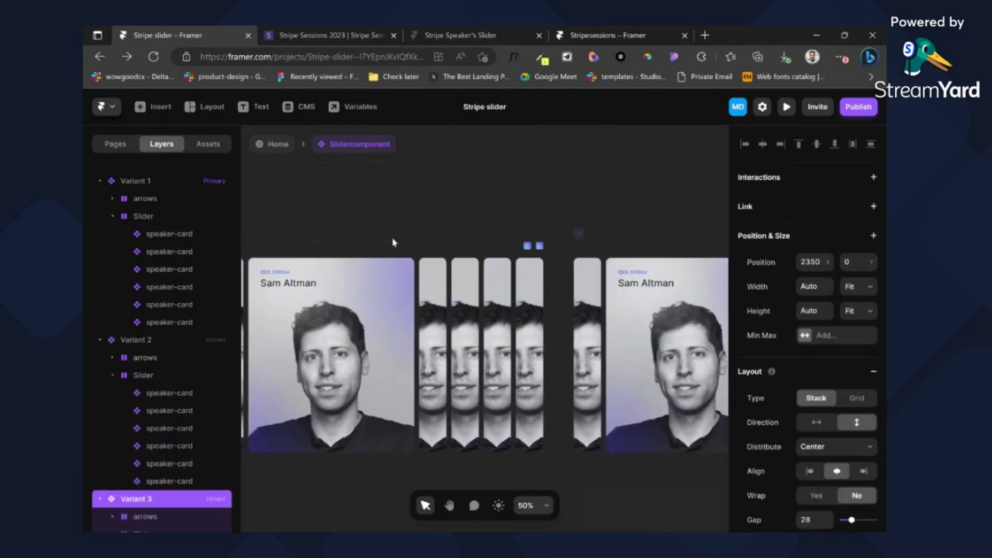
# Step: Rename the primary slider variant to s-1 and copy its name
pyautogui.click(341, 234)
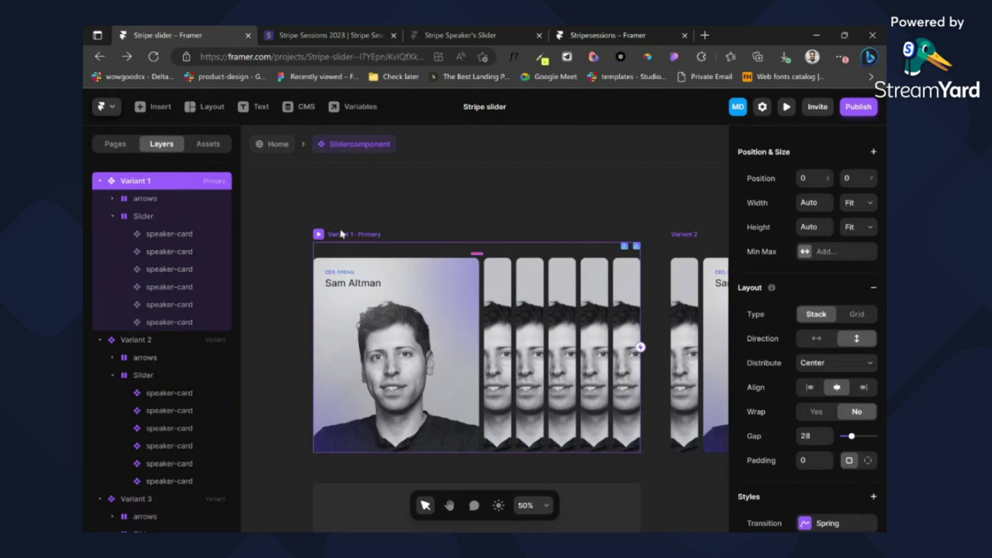
pyautogui.doubleClick(157, 186)
pyautogui.write('s-')
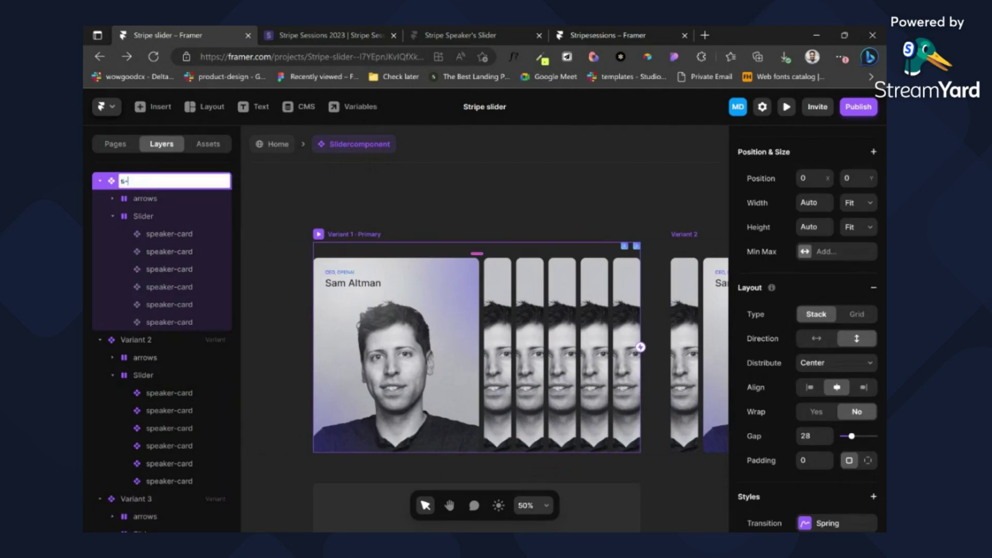
pyautogui.write('1')
pyautogui.press('Return')
pyautogui.doubleClick(157, 181)
pyautogui.hotkey('ctrl', 'c')
# Step: Preview the second variant of the slider component
pyautogui.click(698, 235)
pyautogui.click(787, 106)
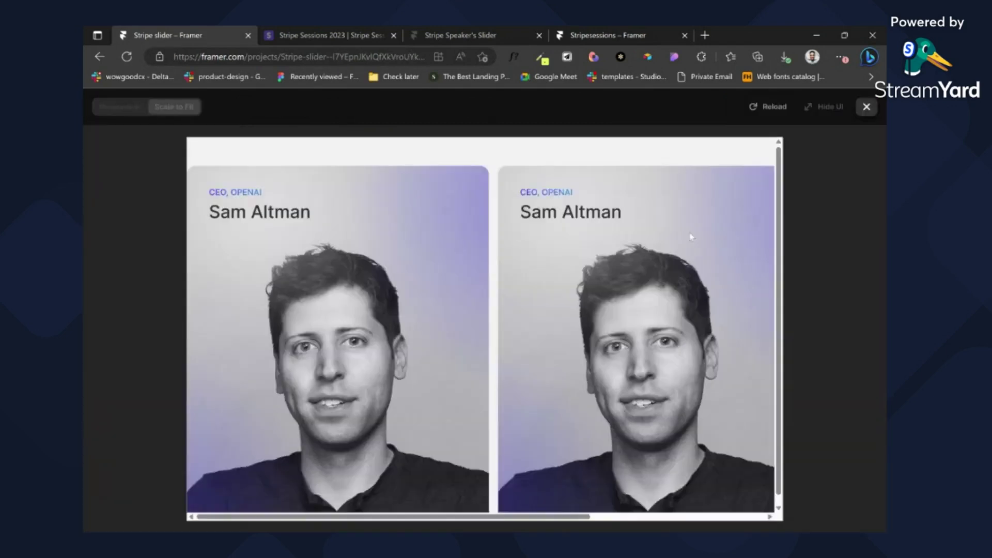
# Step: Close the preview and rename the second slider variant to s-2
pyautogui.click(866, 109)
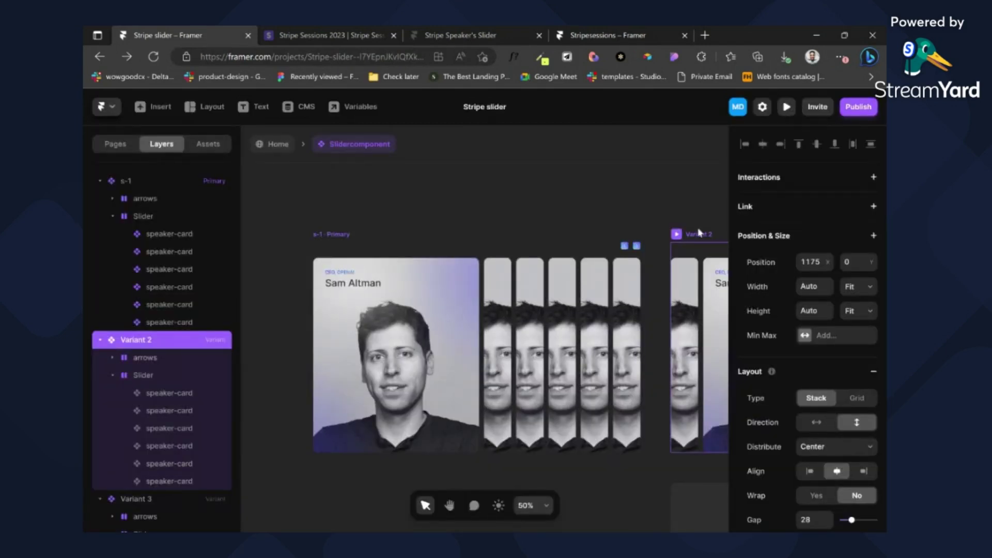
pyautogui.doubleClick(142, 341)
pyautogui.hotkey('ctrl', 'v')
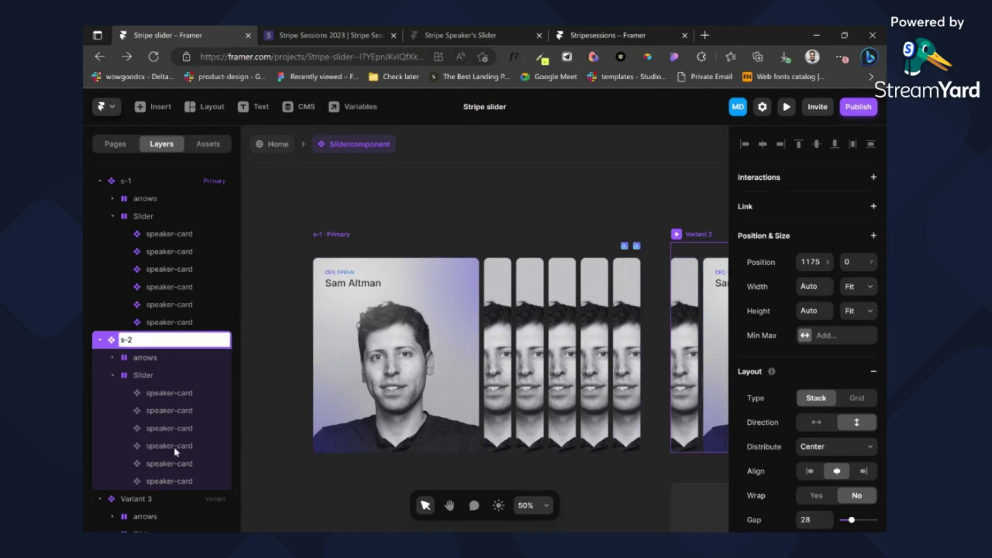
# Step: Rename the third slider variant to s-3
pyautogui.doubleClick(139, 498)
pyautogui.write('s-1')
pyautogui.press('BackSpace')
pyautogui.write('3')
pyautogui.press('Return')
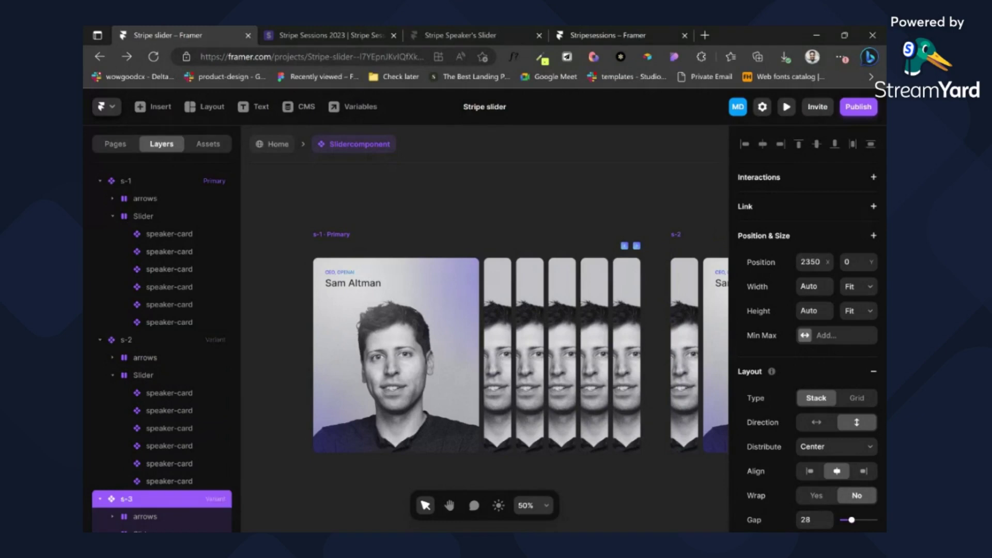
# Step: Set the third speaker card in slider variant s-3 to the Open variant
pyautogui.hscroll(5, 583, 248)
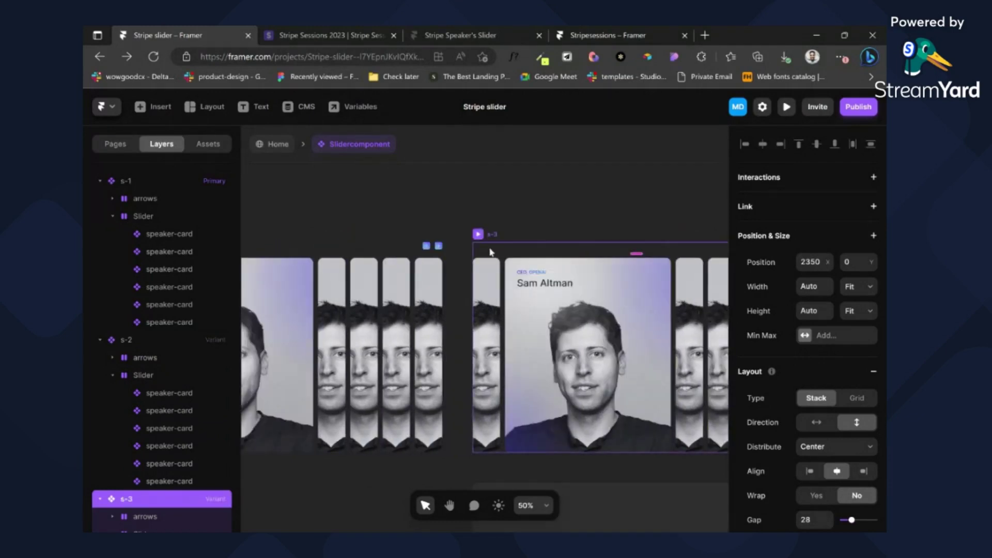
pyautogui.hscroll(4, 657, 290)
pyautogui.click(545, 307)
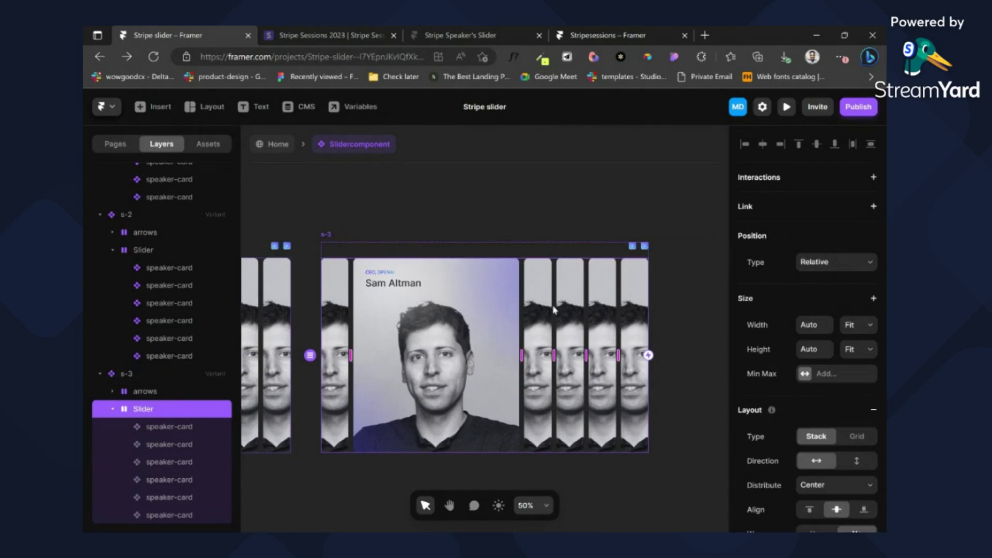
pyautogui.click(543, 307)
pyautogui.scroll(-4, 825, 361)
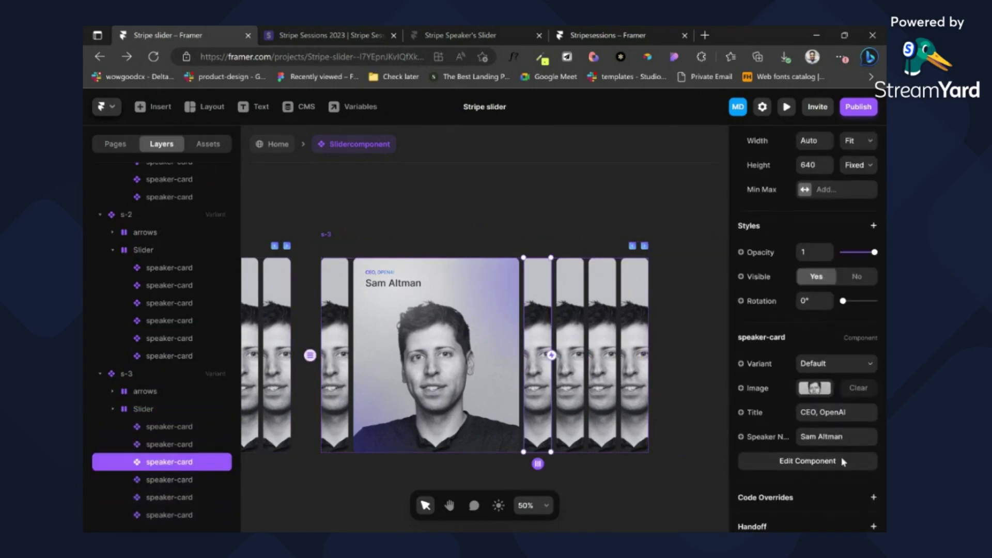
pyautogui.click(824, 361)
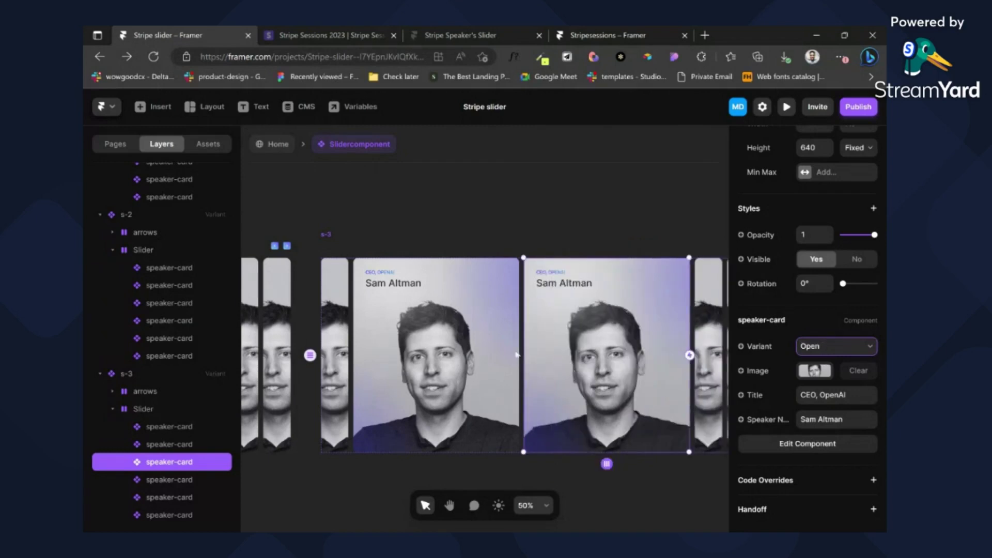
# Step: Set the second speaker card in slider variant s-3 back to the Default variant
pyautogui.click(515, 355)
pyautogui.scroll(-4, 843, 421)
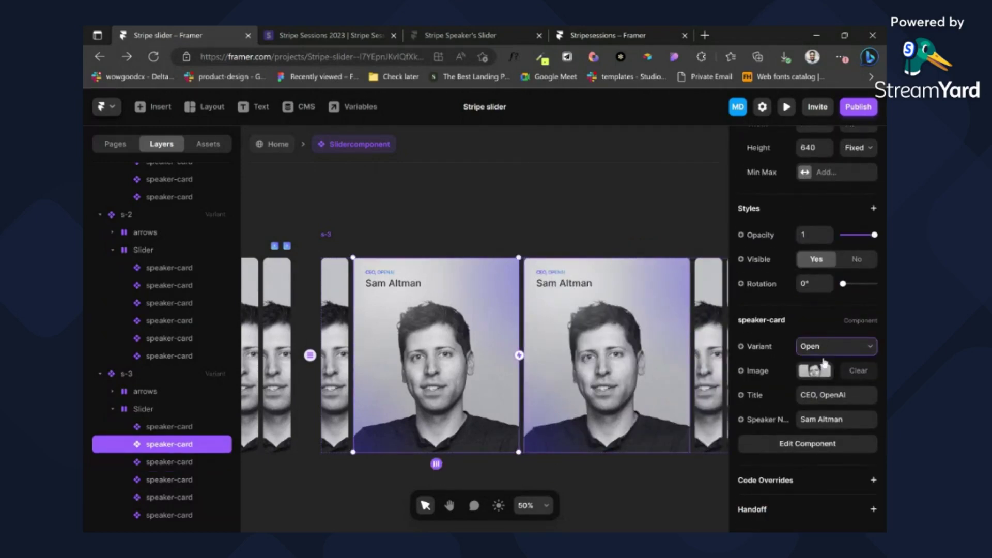
pyautogui.click(817, 376)
# Step: Duplicate slider variant s-3 to make a fourth variant
pyautogui.hscroll(4, 467, 270)
pyautogui.hscroll(-3, 467, 270)
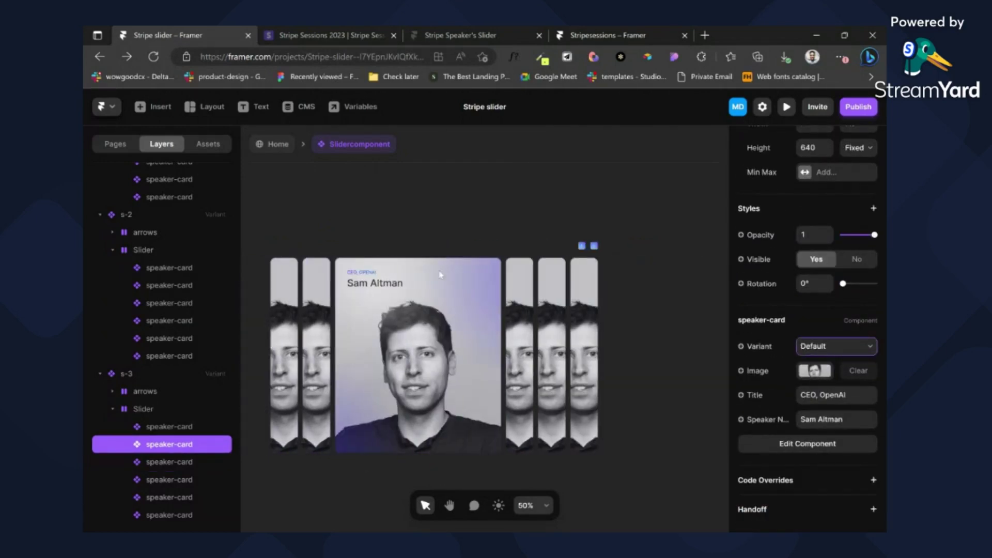
pyautogui.click(277, 236)
pyautogui.hotkey('ctrl', 'd')
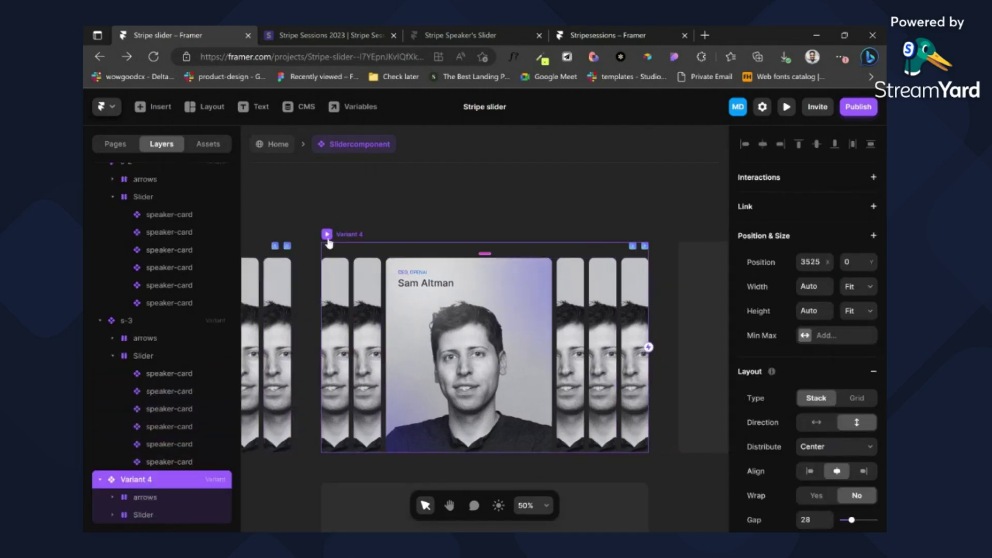
# Step: In the fourth slider variant, set the third speaker card to Default and the fourth speaker card to Open
pyautogui.click(465, 284)
pyautogui.scroll(-3, 838, 405)
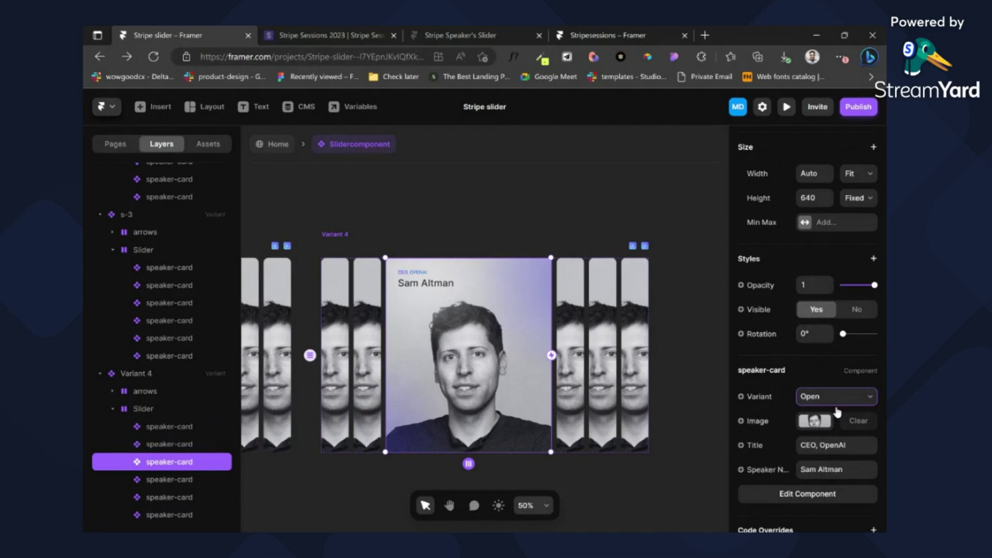
pyautogui.click(838, 412)
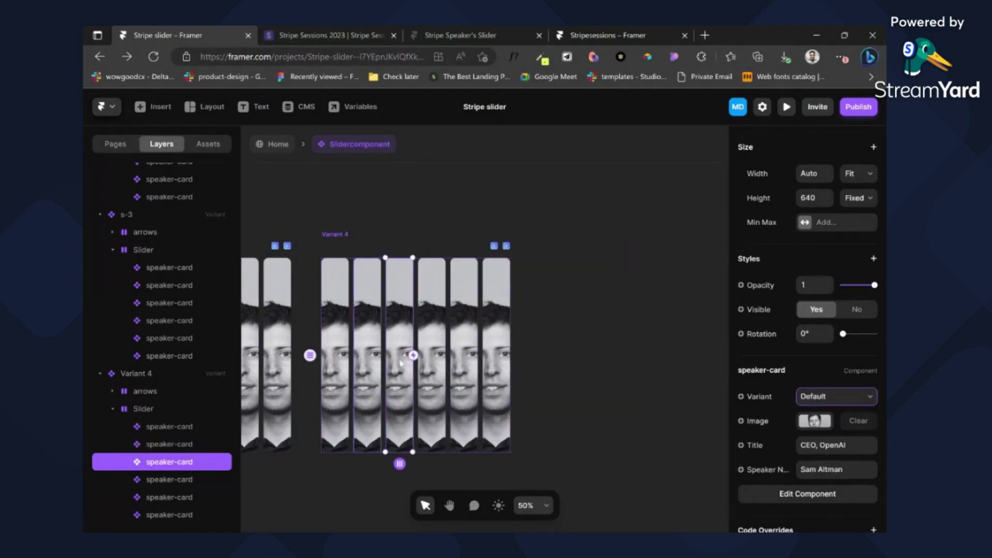
pyautogui.click(430, 377)
pyautogui.scroll(-5, 839, 442)
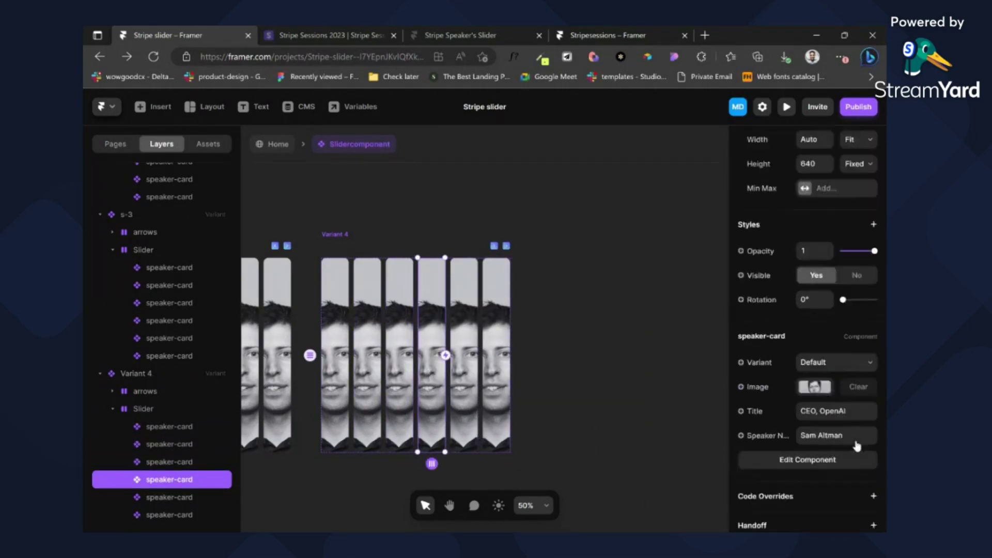
pyautogui.click(811, 354)
pyautogui.click(814, 369)
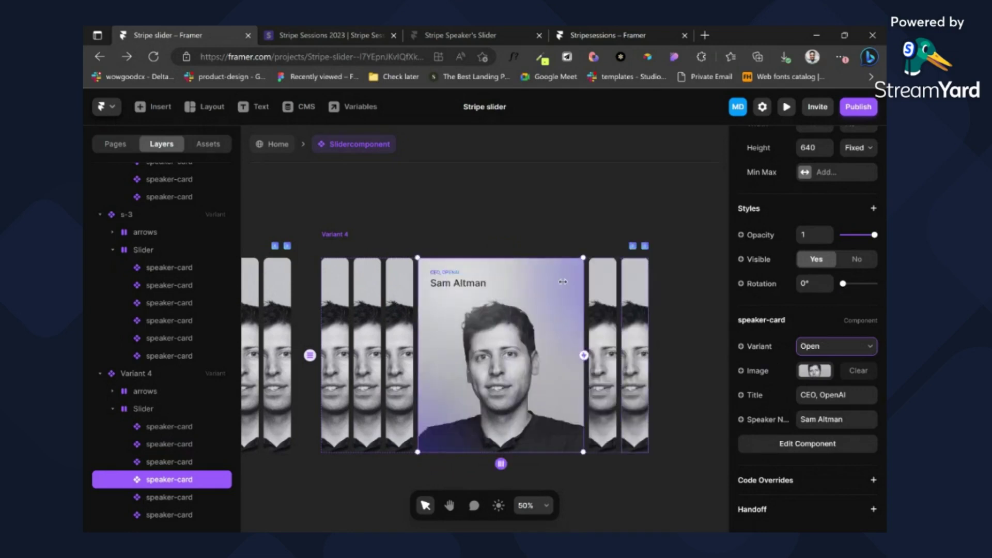
# Step: Duplicate the fourth slider variant to make a fifth one
pyautogui.click(342, 239)
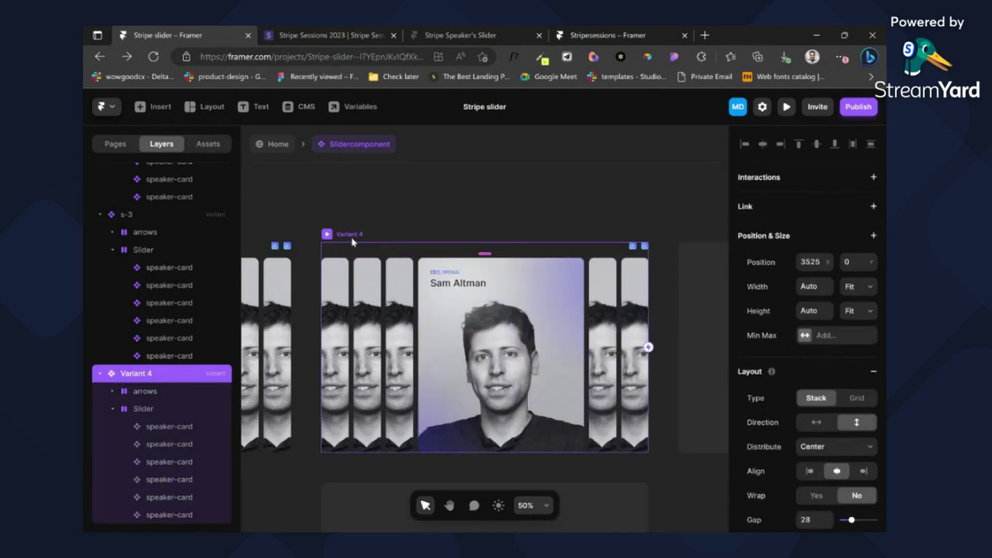
pyautogui.hotkey('ctrl', 'd')
pyautogui.scroll(-5, 883, 422)
pyautogui.scroll(-5, 853, 372)
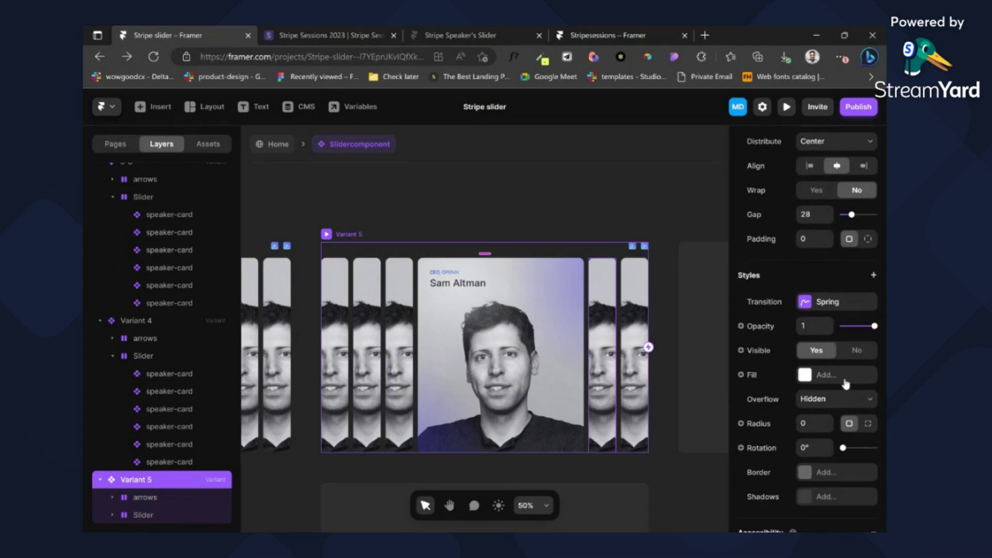
# Step: In the fifth slider variant, set the fourth speaker card to Default and the fifth speaker card to Open
pyautogui.click(537, 302)
pyautogui.scroll(-5, 837, 340)
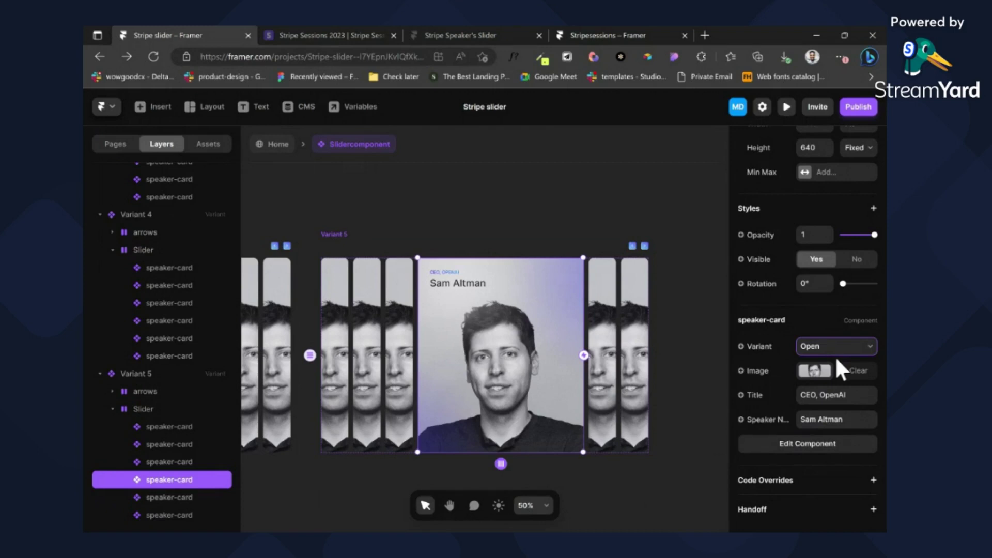
pyautogui.click(837, 360)
pyautogui.click(475, 334)
pyautogui.scroll(-4, 793, 418)
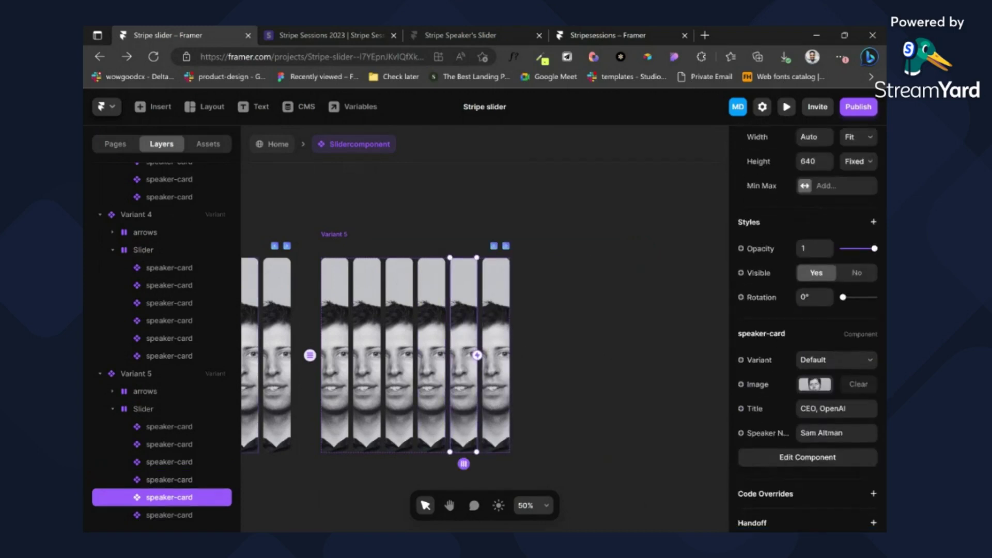
pyautogui.scroll(-1, 828, 365)
pyautogui.click(828, 365)
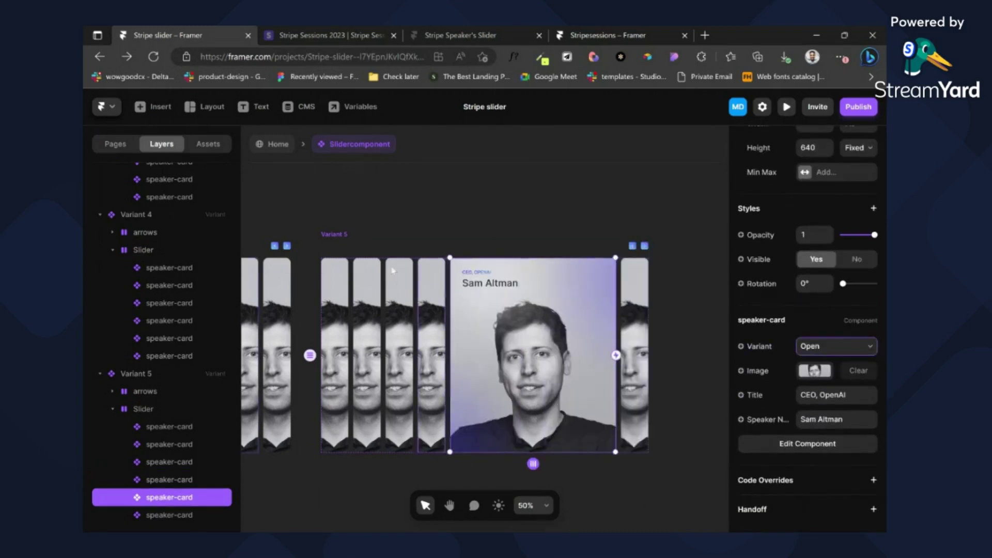
# Step: Duplicate the fifth slider variant to make a sixth one
pyautogui.click(339, 235)
pyautogui.click(708, 339)
pyautogui.scroll(-8, 791, 331)
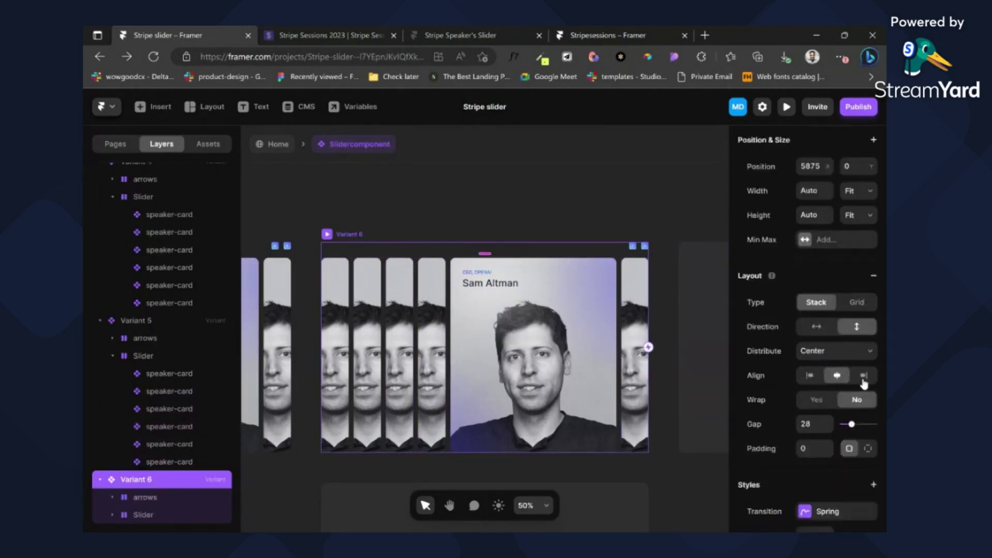
pyautogui.scroll(5, 836, 319)
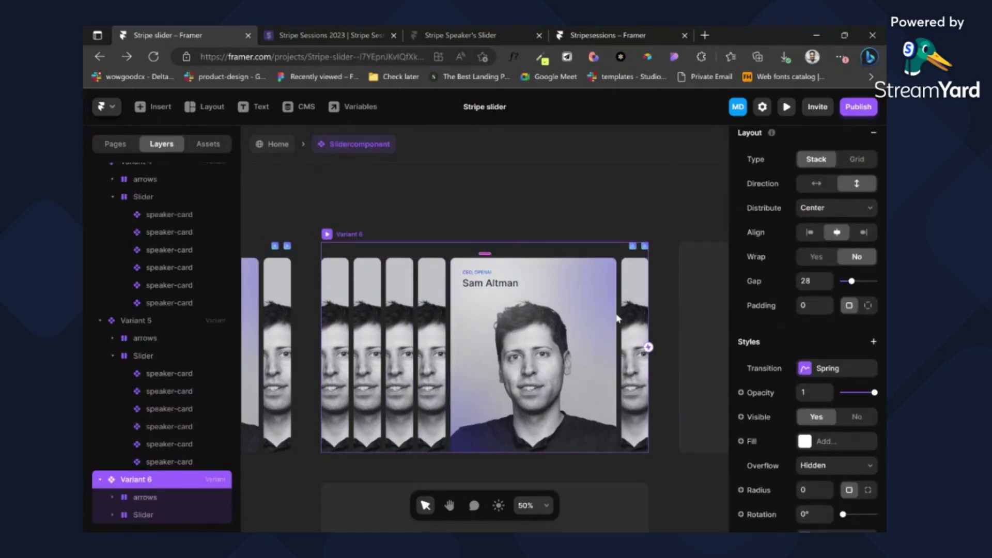
# Step: In the sixth slider variant, set the last speaker card to Open and the fifth speaker card to Default
pyautogui.click(632, 312)
pyautogui.scroll(-3, 845, 377)
pyautogui.click(840, 352)
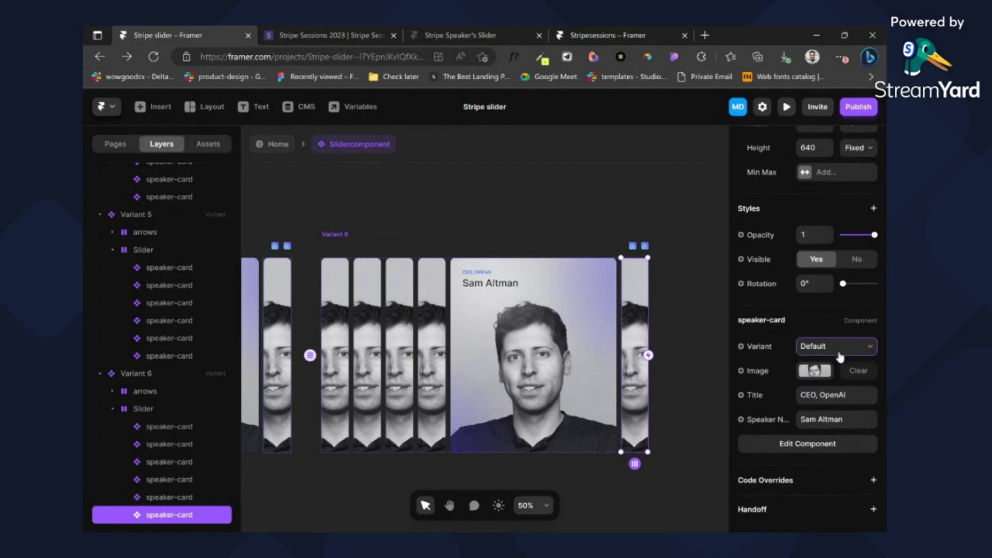
pyautogui.click(836, 358)
pyautogui.click(565, 361)
pyautogui.scroll(-3, 821, 443)
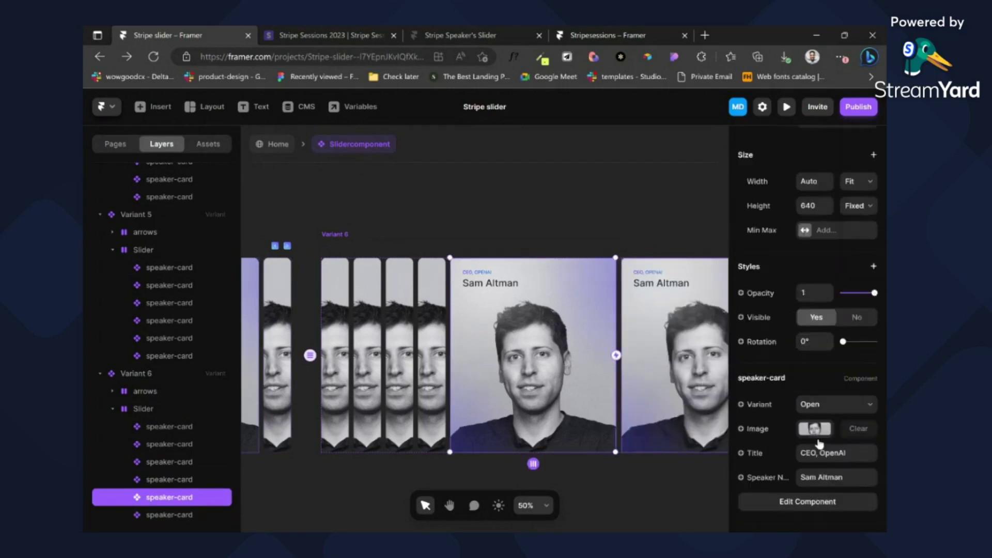
pyautogui.press('Down')
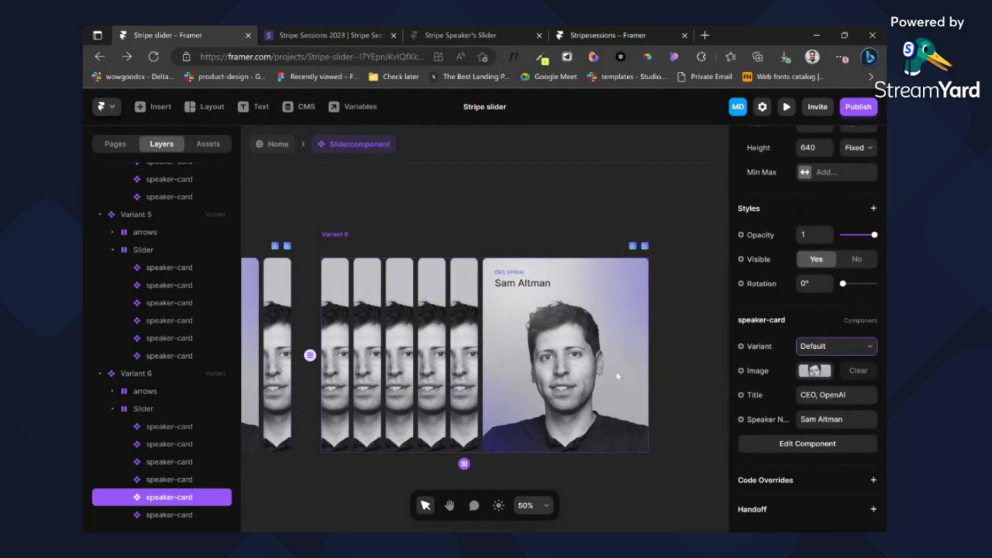
# Step: Rename the sixth slider variant to s-6
pyautogui.click(337, 235)
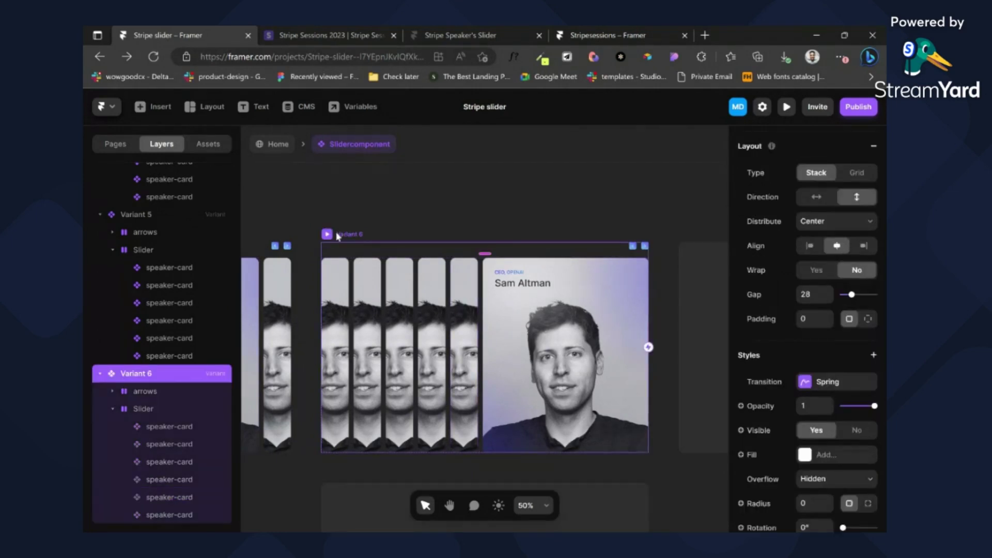
pyautogui.doubleClick(157, 379)
pyautogui.write('s-1')
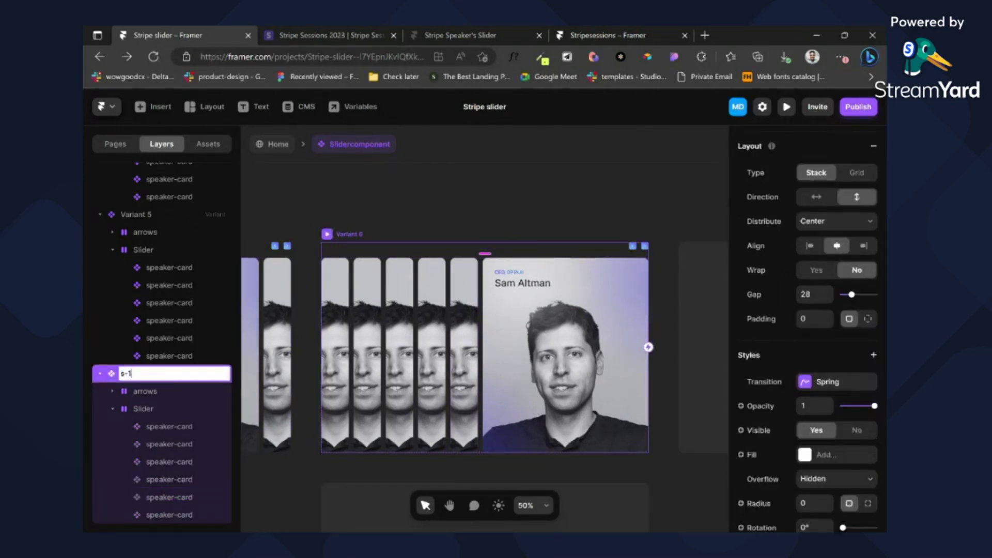
# Step: Rename the fifth slider variant to s-5
pyautogui.hscroll(-6, 297, 233)
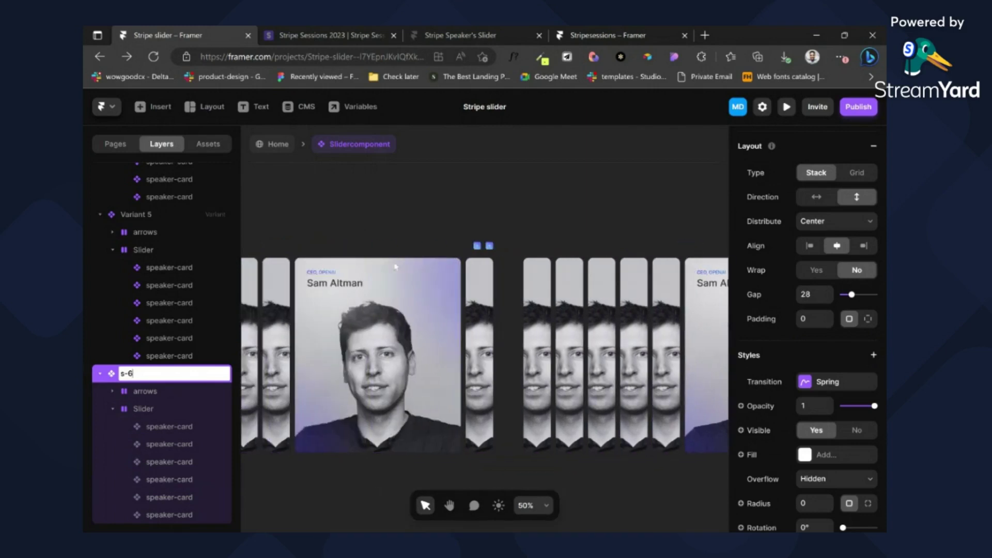
pyautogui.click(287, 234)
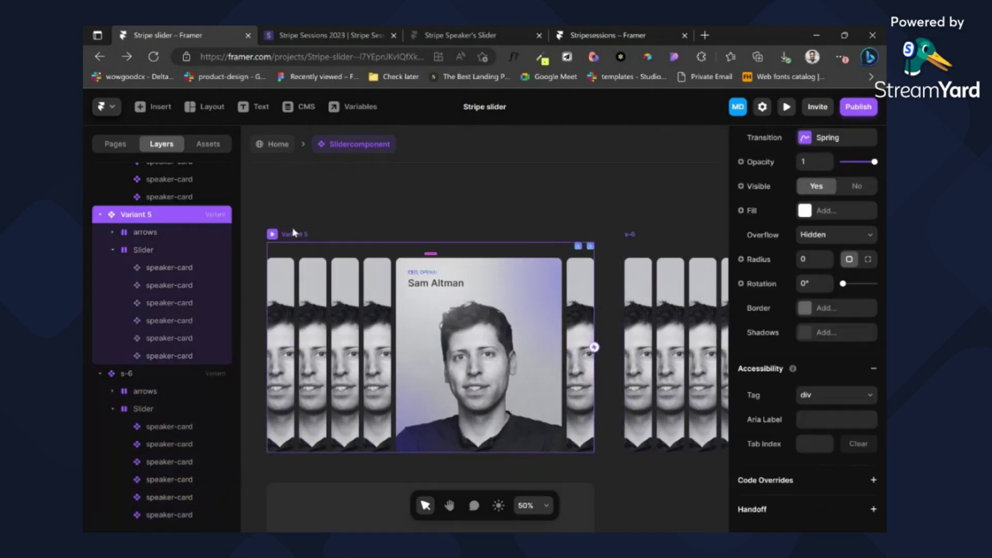
pyautogui.doubleClick(151, 215)
pyautogui.write('s-1')
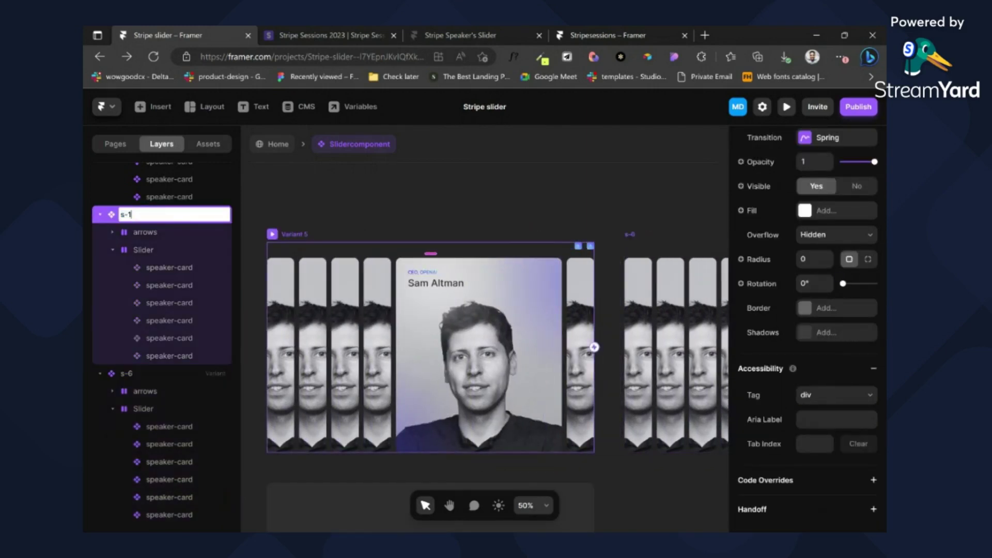
pyautogui.write('5')
pyautogui.press('Return')
# Step: Rename the fourth slider variant to s-4
pyautogui.hscroll(4, 305, 216)
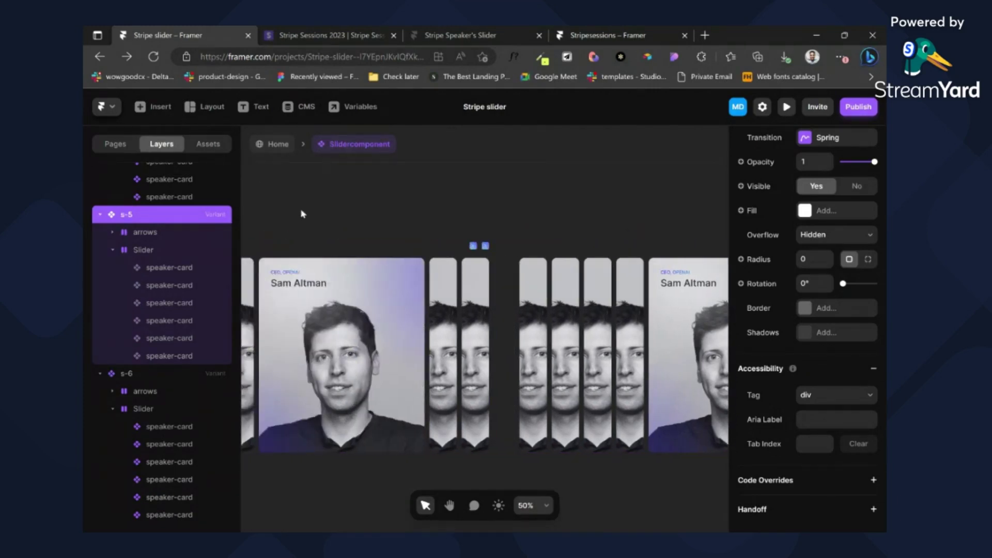
pyautogui.click(424, 235)
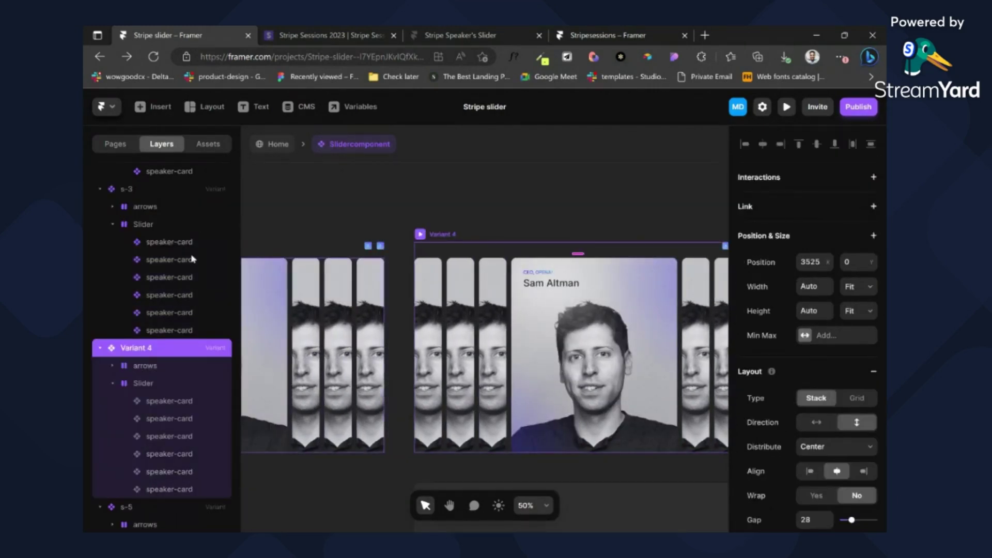
pyautogui.doubleClick(135, 348)
pyautogui.write('s-1')
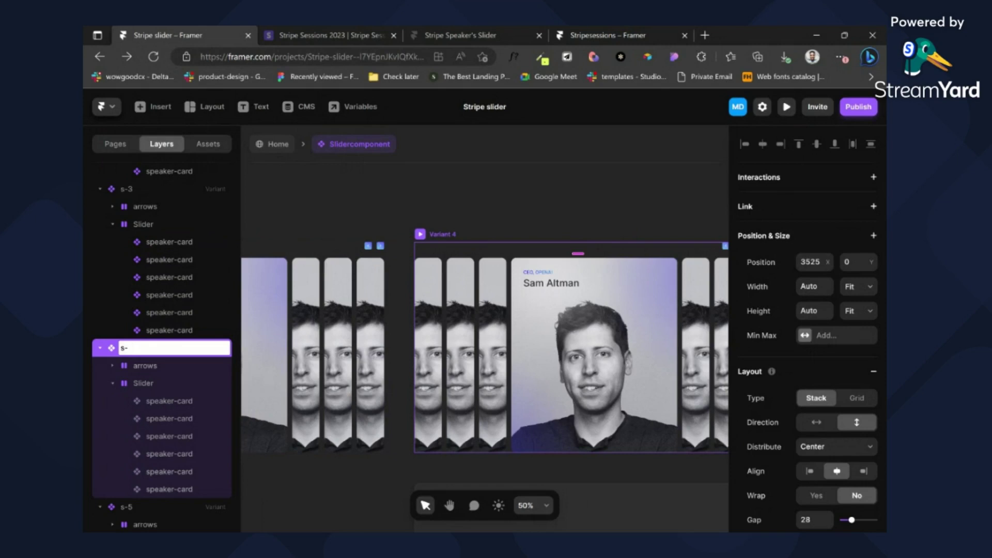
pyautogui.press('BackSpace')
pyautogui.write('4')
pyautogui.press('Return')
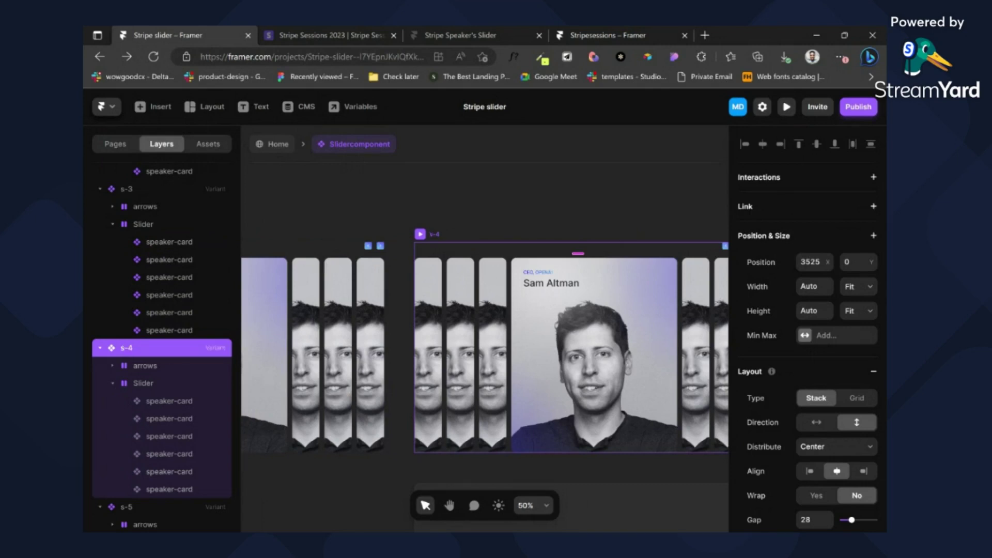
# Step: In the s-1 variant, replace the second speaker card's image with Speaker-Claire.jpg
pyautogui.hscroll(-15, 533, 290)
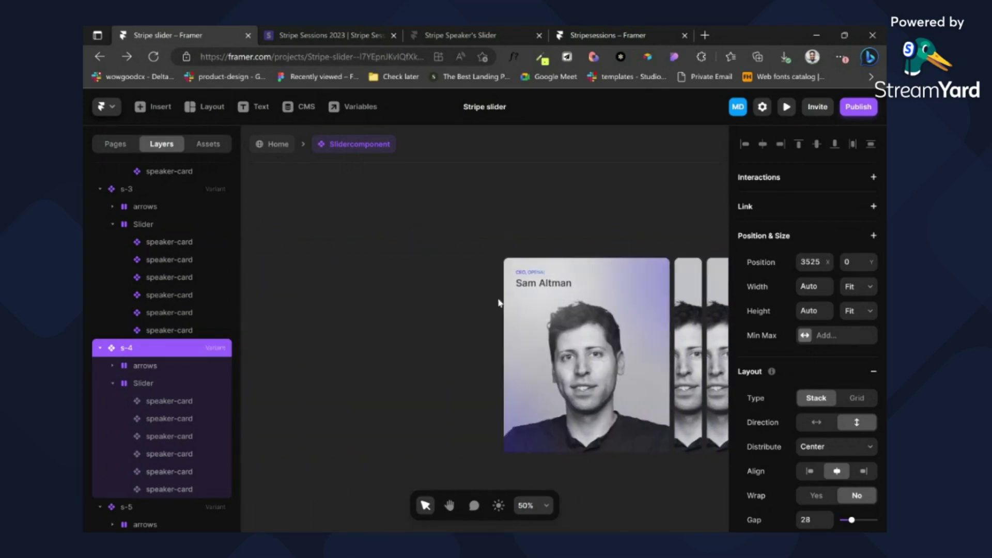
pyautogui.click(575, 312)
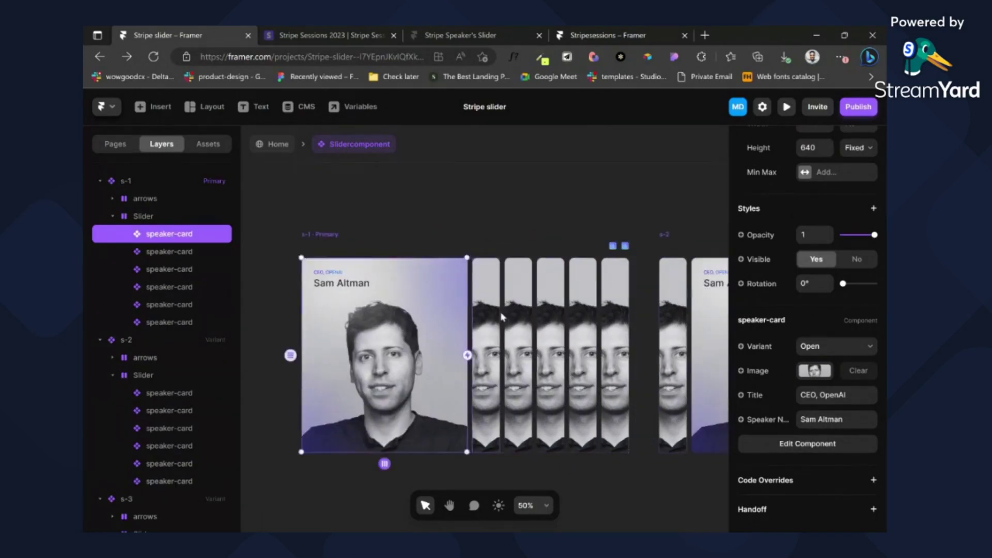
pyautogui.click(494, 311)
pyautogui.scroll(-3, 808, 330)
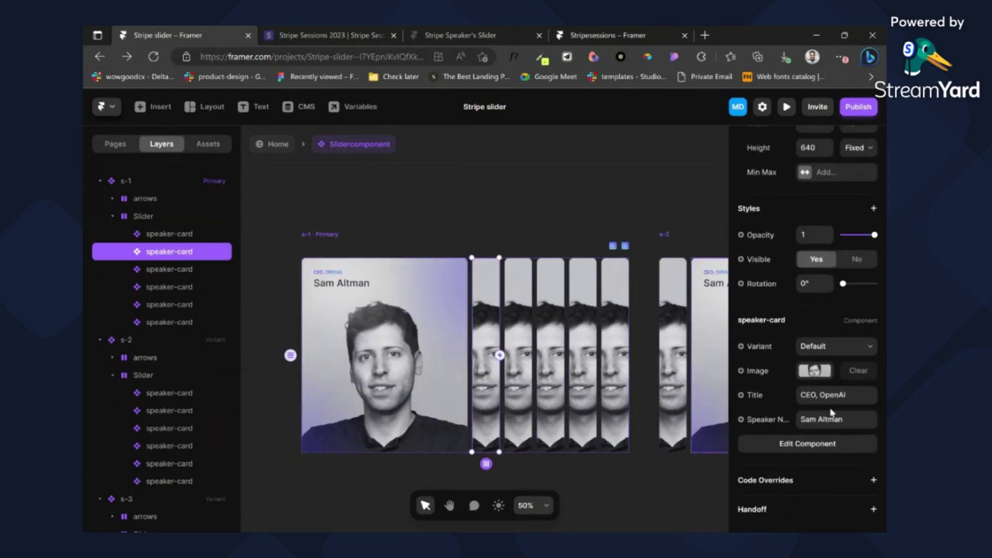
pyautogui.click(814, 371)
pyautogui.click(662, 377)
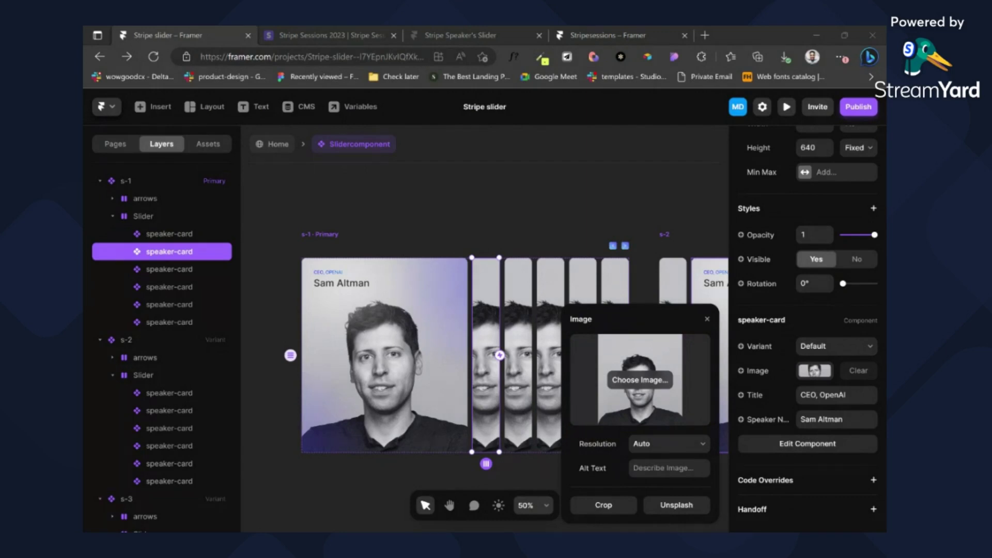
pyautogui.press('Return')
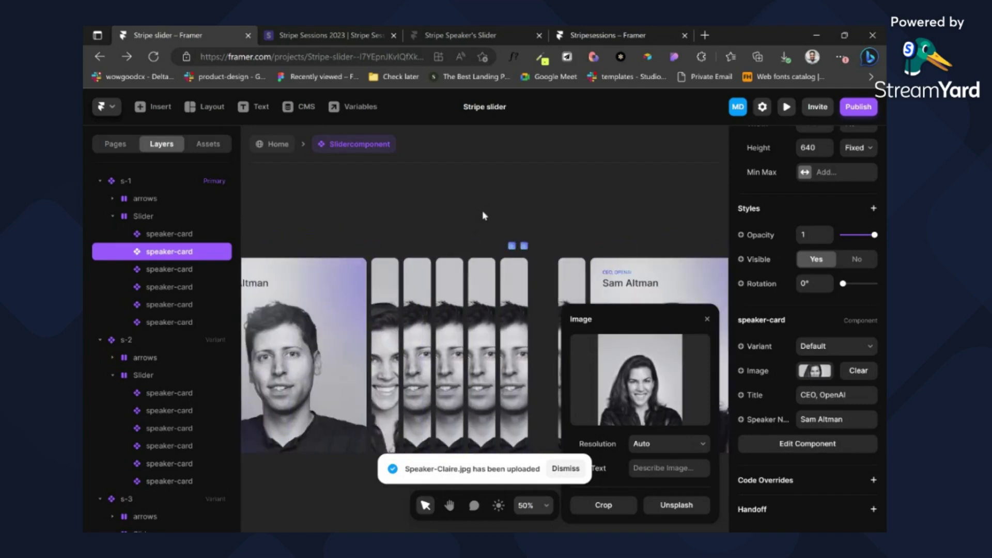
# Step: Copy the second card's title, Corporate Officer and Advisor, Stripe, from the Stripesessions project's Speakers-wrapper into the second speaker card of s-1
pyautogui.click(487, 34)
pyautogui.click(608, 35)
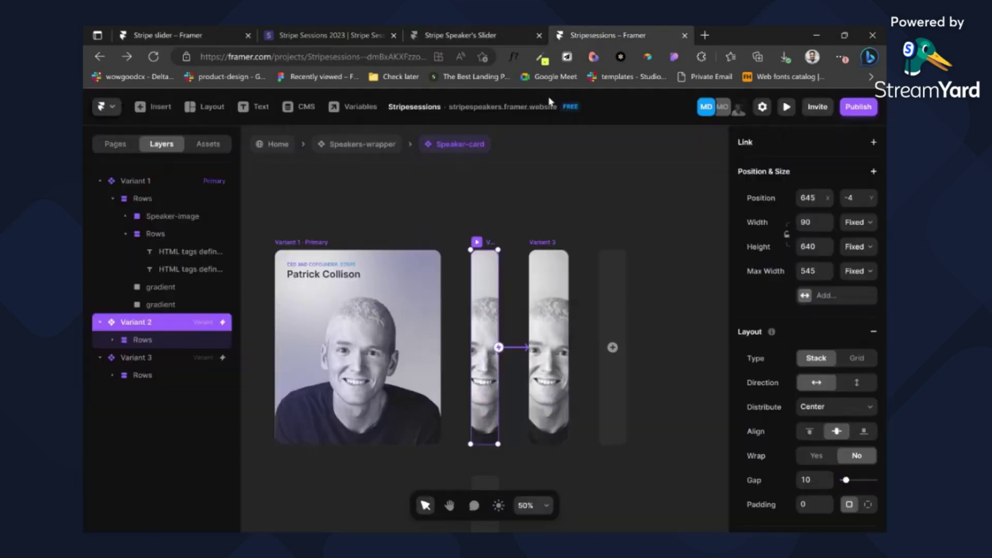
pyautogui.click(356, 145)
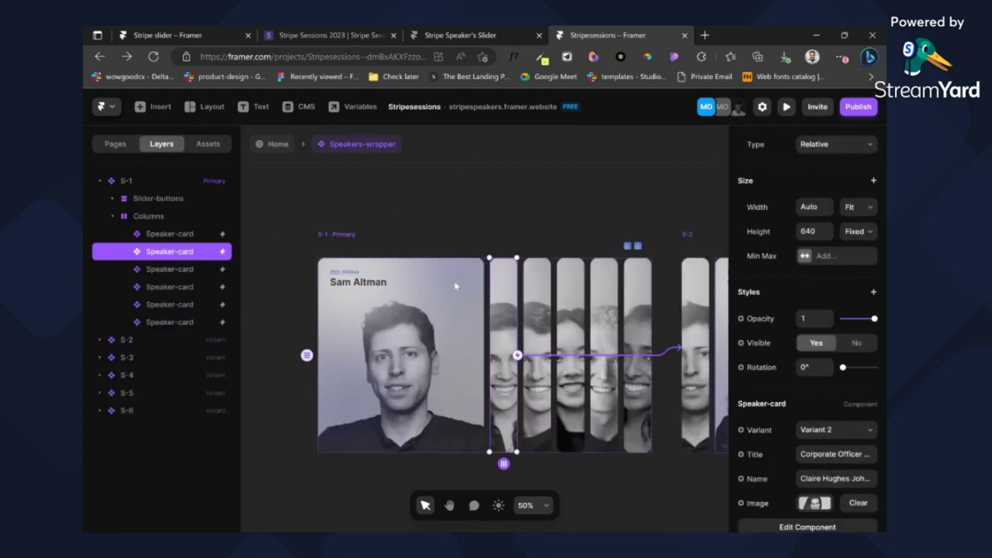
pyautogui.scroll(-2, 844, 425)
pyautogui.click(834, 372)
pyautogui.click(129, 33)
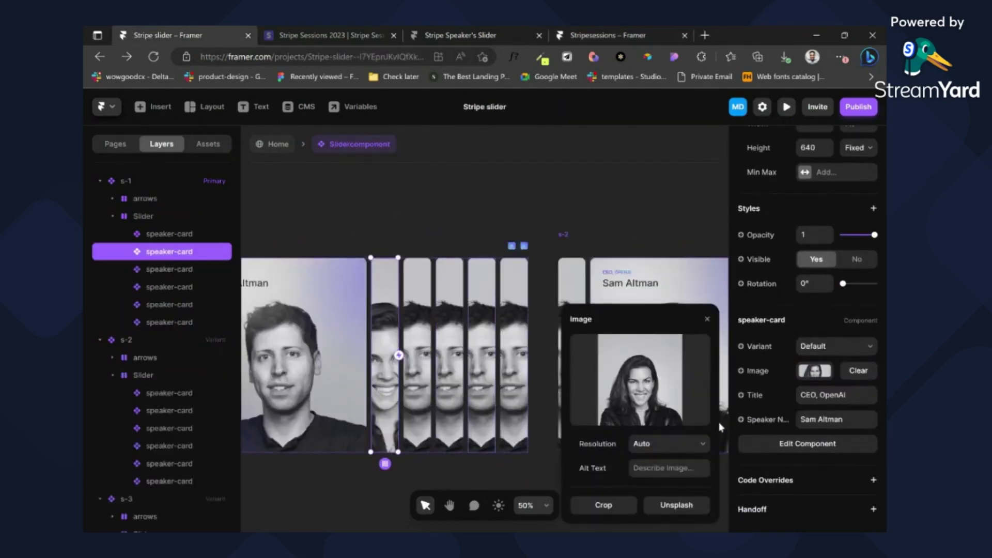
pyautogui.click(836, 395)
pyautogui.hotkey('ctrl', 'v')
# Step: Copy the speaker name Claire Hughes Johnson from the Stripesessions project into the second speaker card of s-1
pyautogui.click(638, 28)
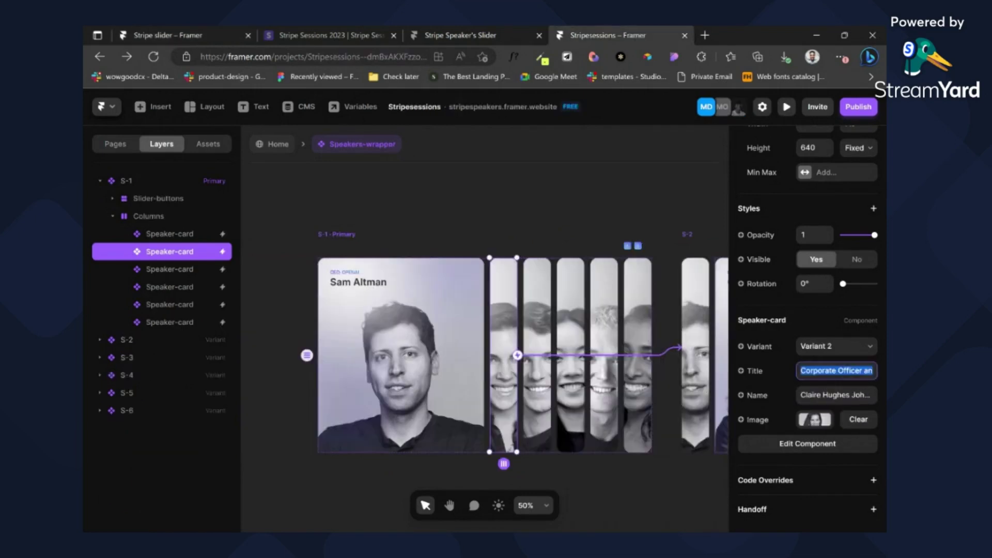
pyautogui.press('Tab')
pyautogui.click(173, 34)
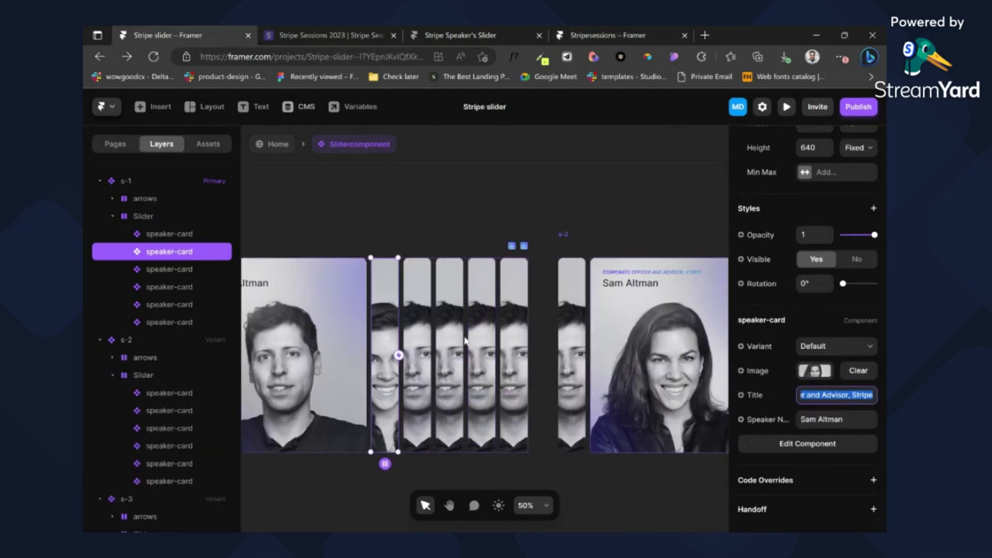
pyautogui.press('Tab')
pyautogui.hotkey('ctrl', 'v')
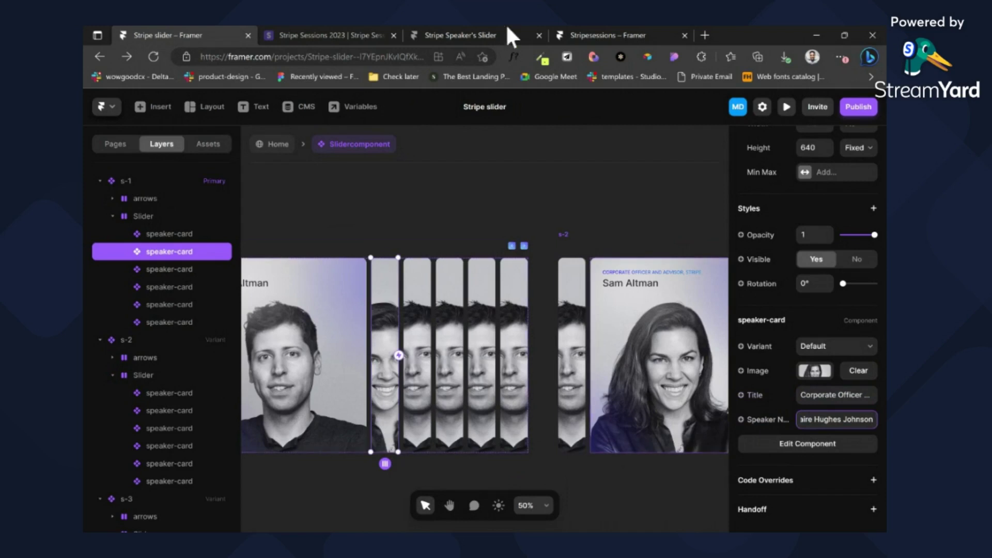
# Step: Replace the third speaker card's image in s-1 with Will Gaybrick's portrait
pyautogui.click(410, 331)
pyautogui.click(814, 371)
pyautogui.click(630, 381)
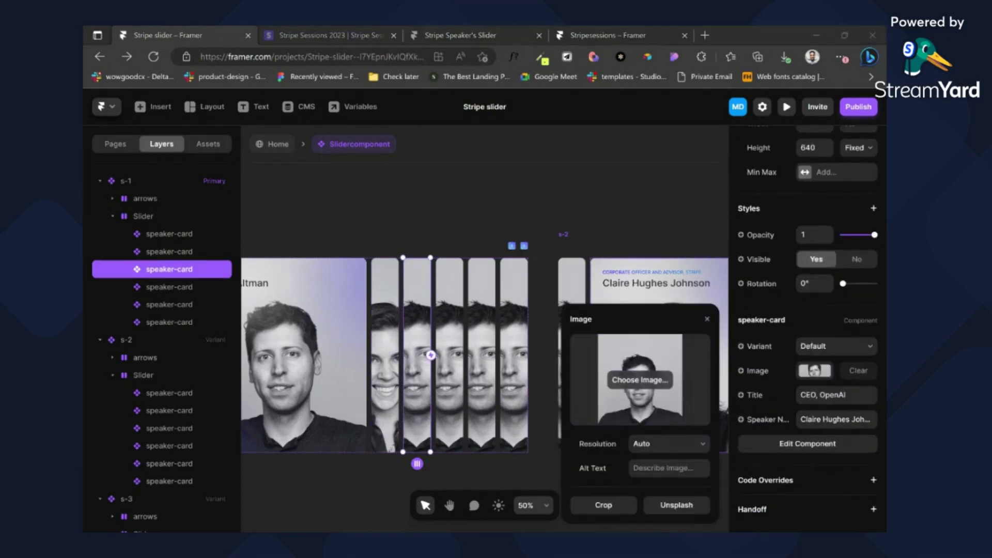
# Step: Using the Stripesessions project as source, set the third card's title to "President, Product and Business, Stripe" and speaker name to Will Gaybrick
pyautogui.click(608, 35)
pyautogui.click(170, 35)
pyautogui.write('President, Product and Business, Stripe')
pyautogui.click(604, 34)
pyautogui.click(171, 35)
pyautogui.write('Will Gaybrick')
# Step: Give the fourth speaker card in s-1 Yin Wu's portrait and name and the title "Founder, Pulley", copying the text from the Stripesessions project
pyautogui.click(446, 326)
pyautogui.click(814, 371)
pyautogui.click(607, 35)
pyautogui.click(572, 355)
pyautogui.click(171, 35)
pyautogui.click(608, 34)
pyautogui.click(171, 34)
pyautogui.write('Founder, Pulley')
# Step: Replace the fifth speaker card's image in s-1 with Devaki Raj's portrait
pyautogui.click(481, 331)
pyautogui.click(814, 370)
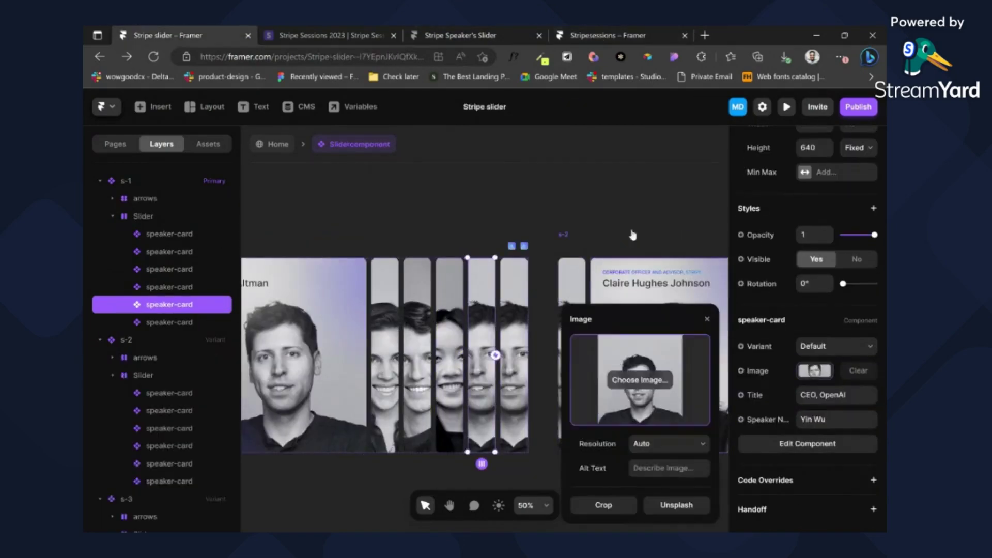
pyautogui.click(632, 385)
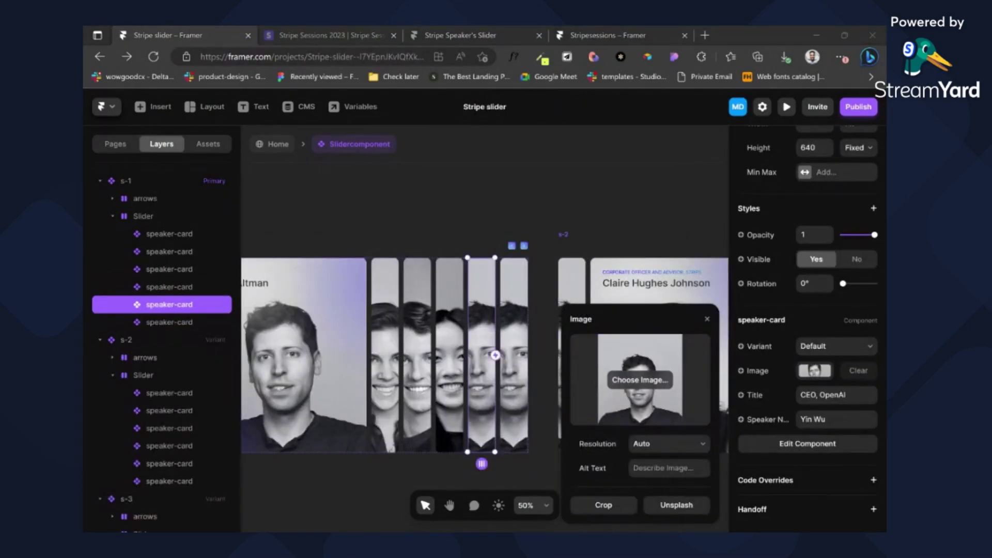
# Step: Set the fifth speaker card's title to "CEO and Cofounder, CrowdAI" and its speaker name to Devaki Raj
pyautogui.click(836, 395)
pyautogui.write('Cofounder, CrowdAI')
pyautogui.click(565, 35)
pyautogui.click(170, 35)
# Step: Fill the last speaker card in s-1 with Patrick Collison's title and name from the Stripesessions project and the image Patrick Collison.jpg
pyautogui.click(608, 35)
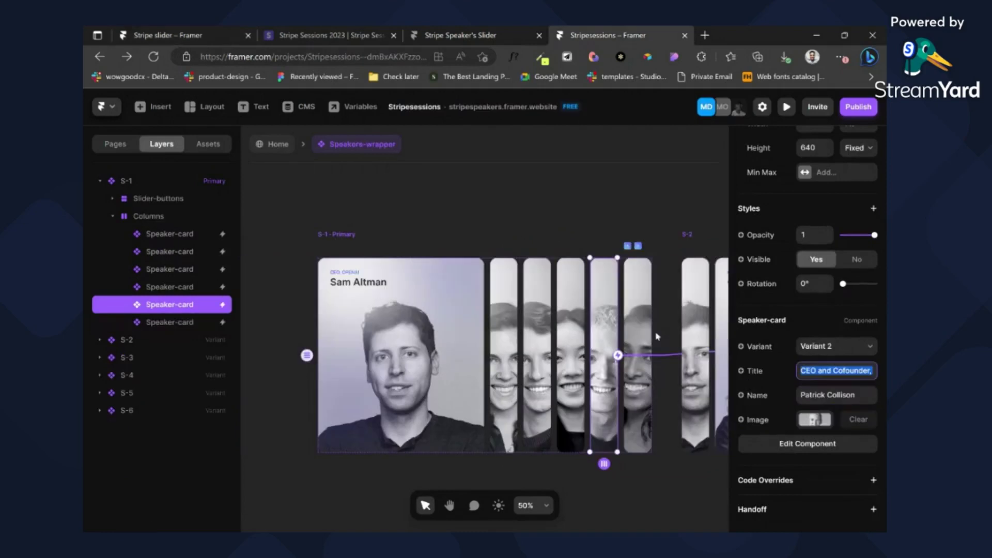
pyautogui.hotkey('ctrl', '1')
pyautogui.click(815, 371)
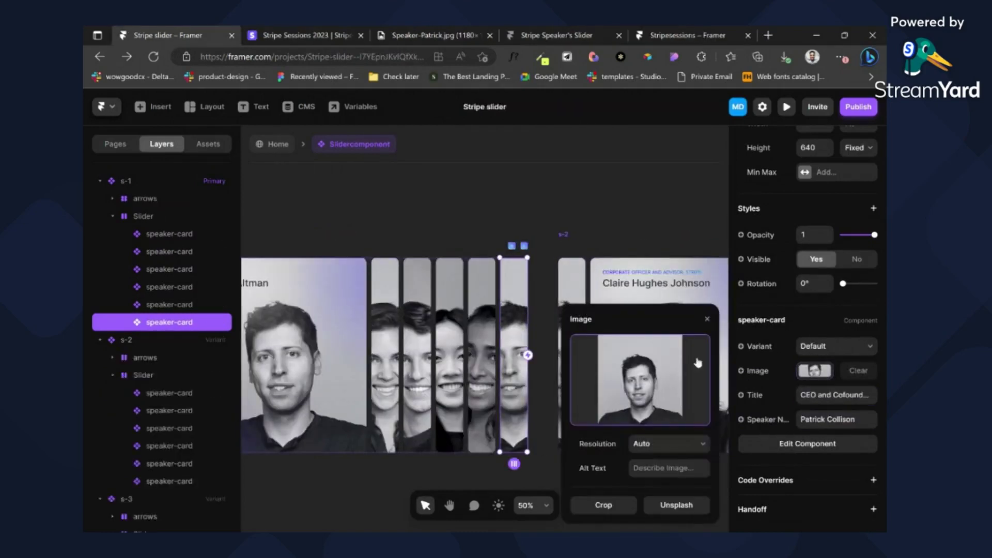
pyautogui.click(650, 381)
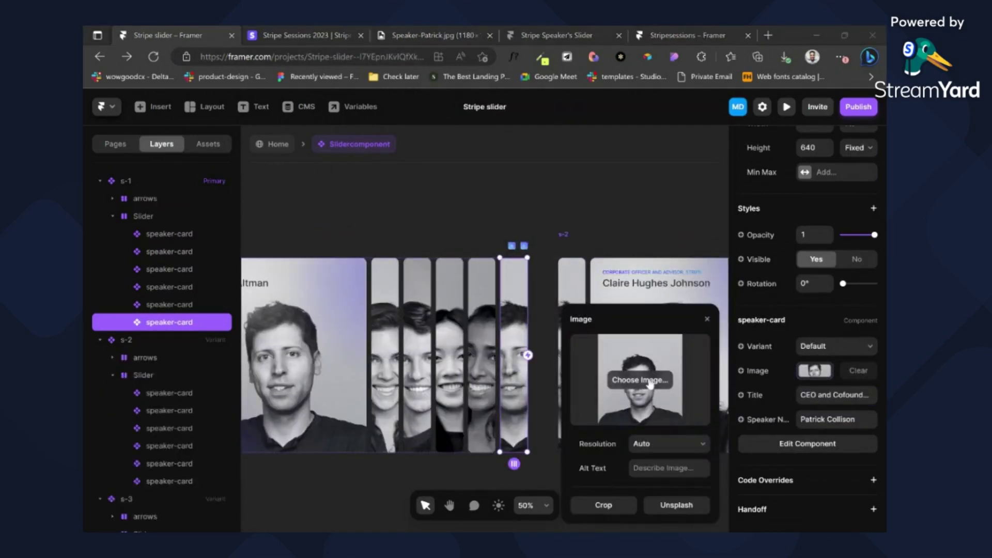
pyautogui.press('Return')
pyautogui.click(486, 208)
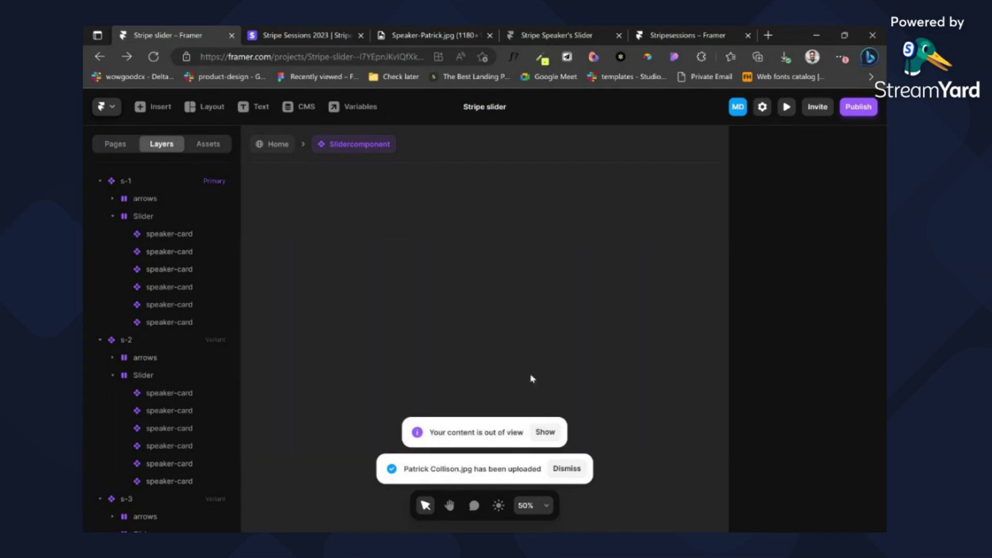
pyautogui.click(546, 432)
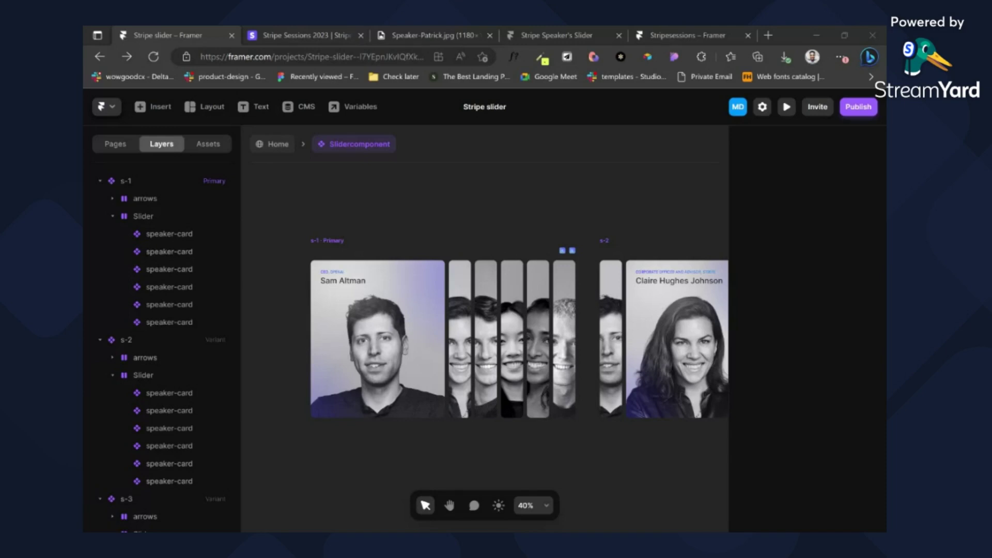
# Step: Add a Tap transition to the first speaker card in s-1 that sets the slider variant where that card is open
pyautogui.click(339, 264)
pyautogui.scroll(4, 855, 238)
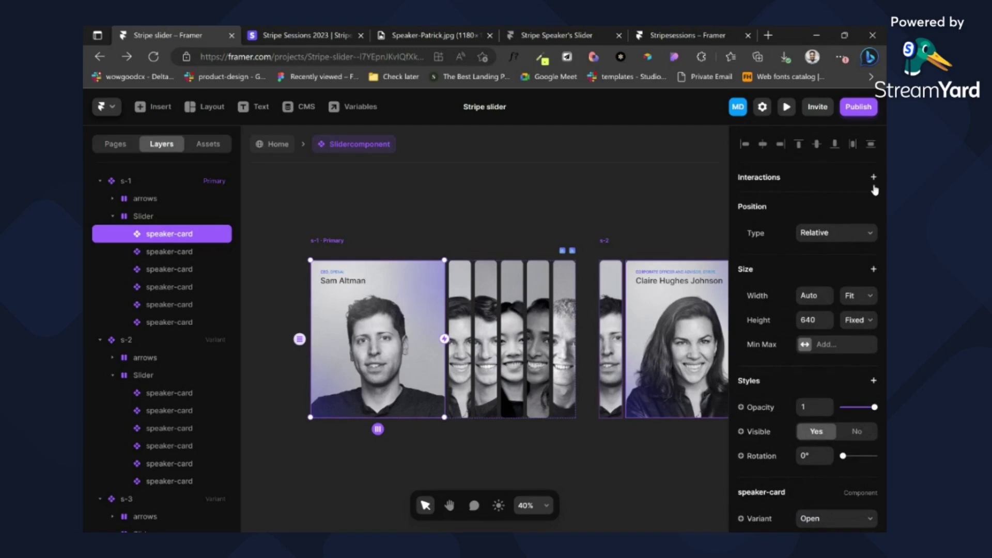
pyautogui.click(878, 177)
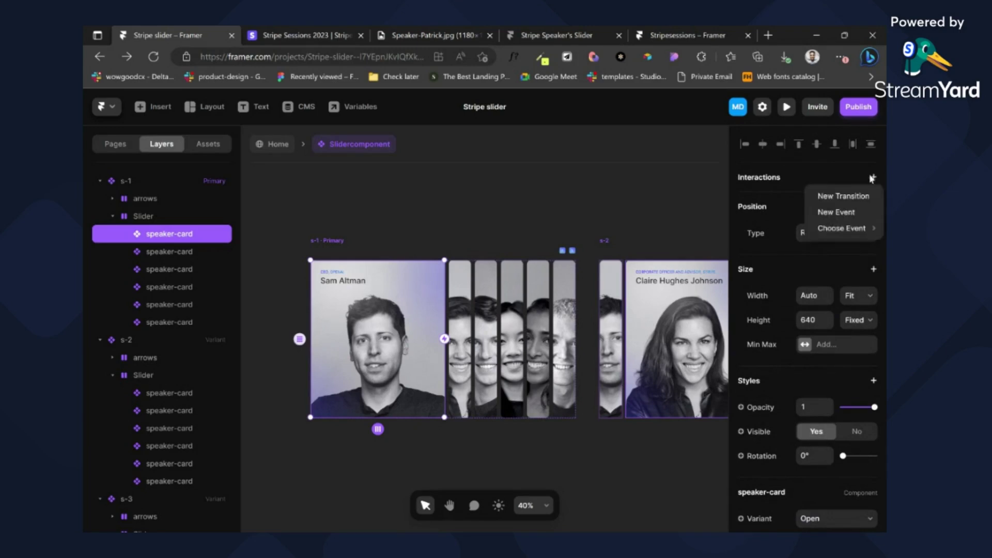
pyautogui.click(843, 197)
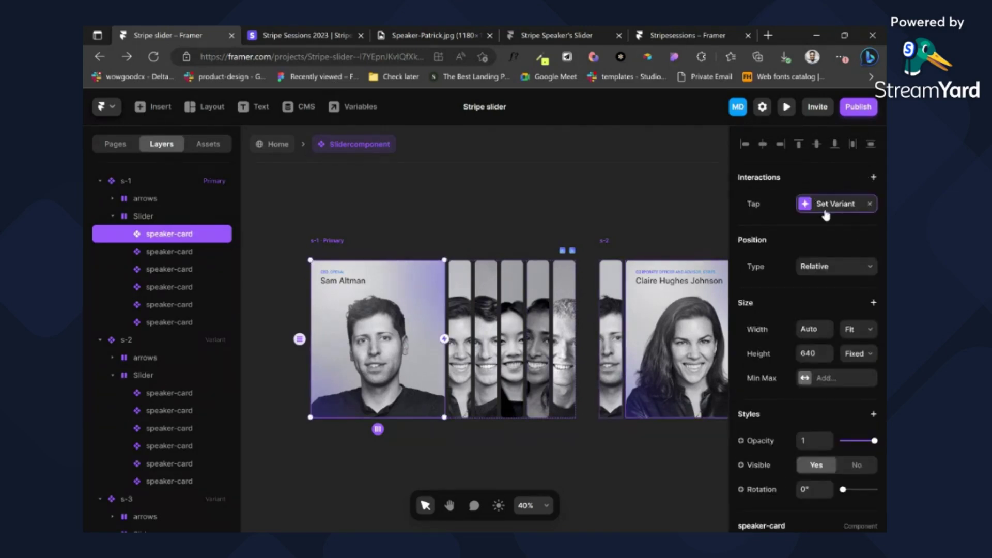
pyautogui.click(830, 205)
pyautogui.click(642, 318)
pyautogui.click(644, 326)
# Step: Add a Tap transition to the second speaker card in s-1 that sets the variant with the second card open
pyautogui.click(459, 321)
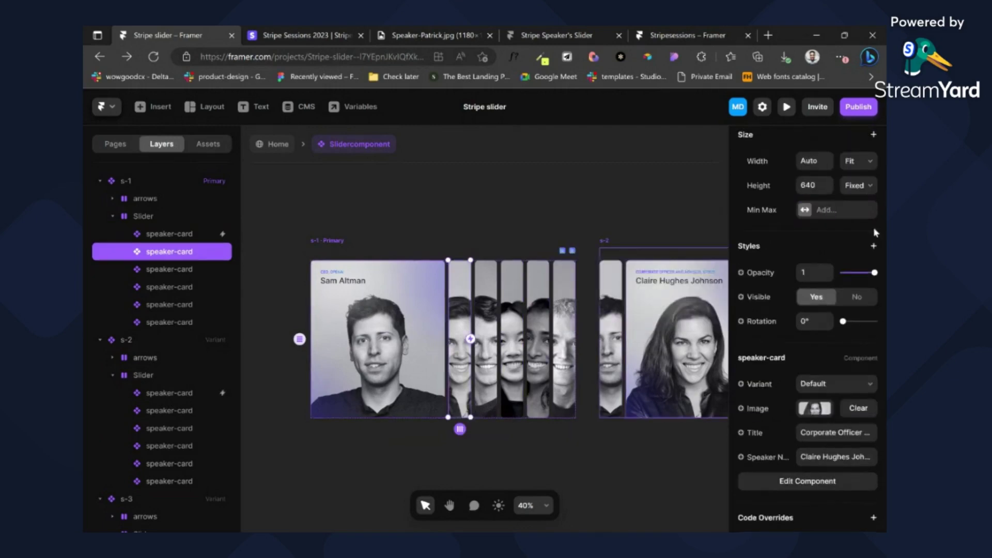
pyautogui.scroll(3, 876, 232)
pyautogui.click(827, 204)
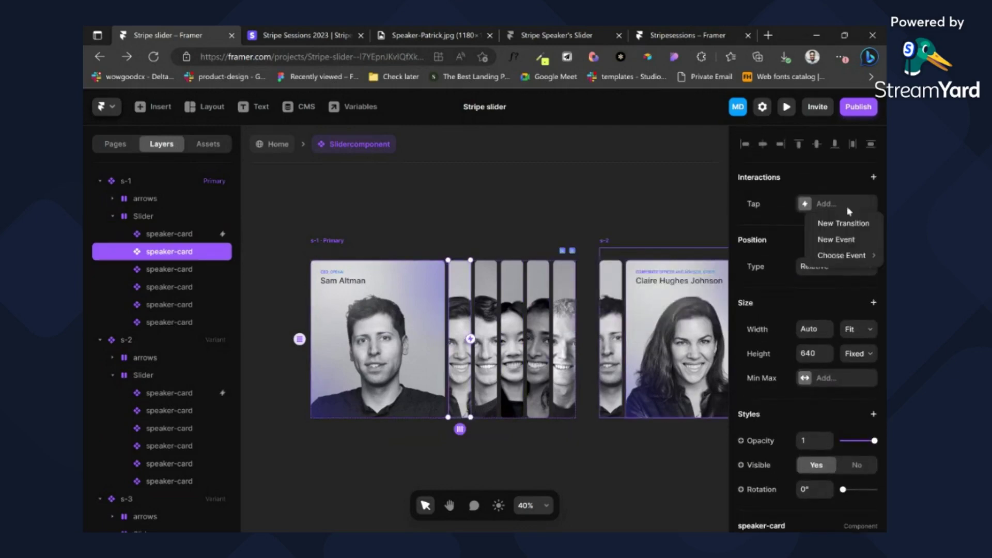
pyautogui.click(822, 226)
pyautogui.click(633, 316)
pyautogui.click(641, 327)
# Step: Add a Tap transition to the third speaker card in s-1 that sets the variant with the third card open
pyautogui.click(484, 305)
pyautogui.scroll(3, 865, 191)
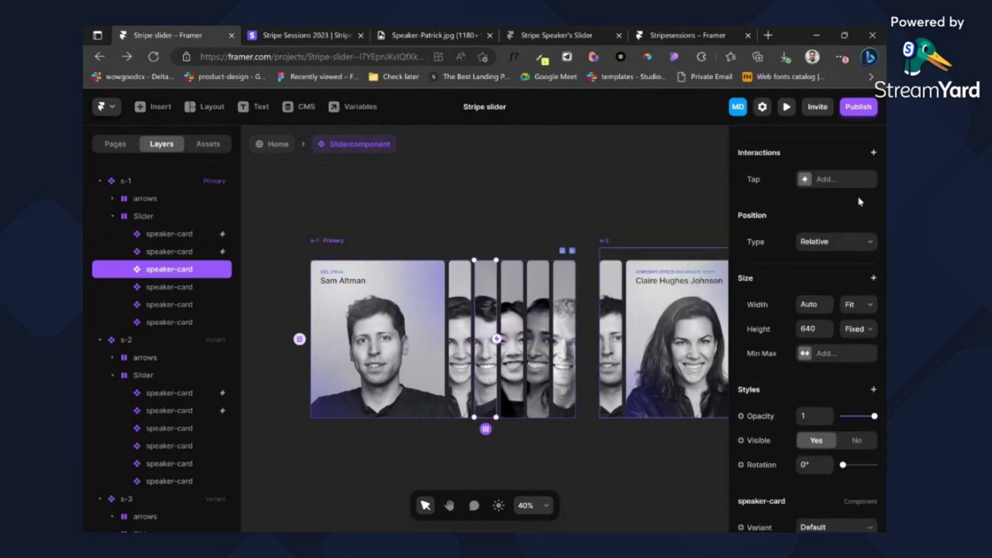
pyautogui.click(850, 202)
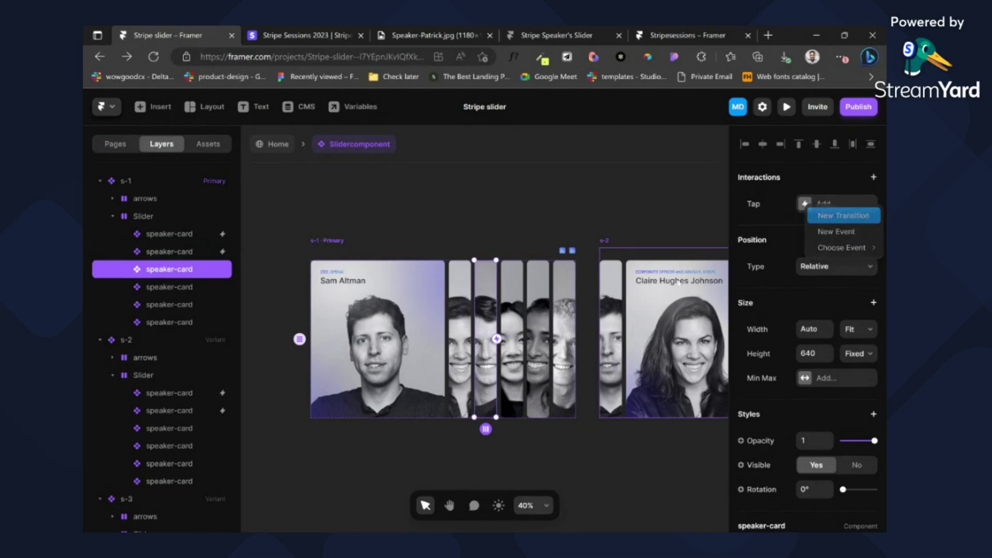
pyautogui.press('Return')
pyautogui.click(662, 312)
pyautogui.click(660, 357)
# Step: Add a Tap transition to the fourth speaker card in s-1 that sets the variant with the fourth card open
pyautogui.click(513, 309)
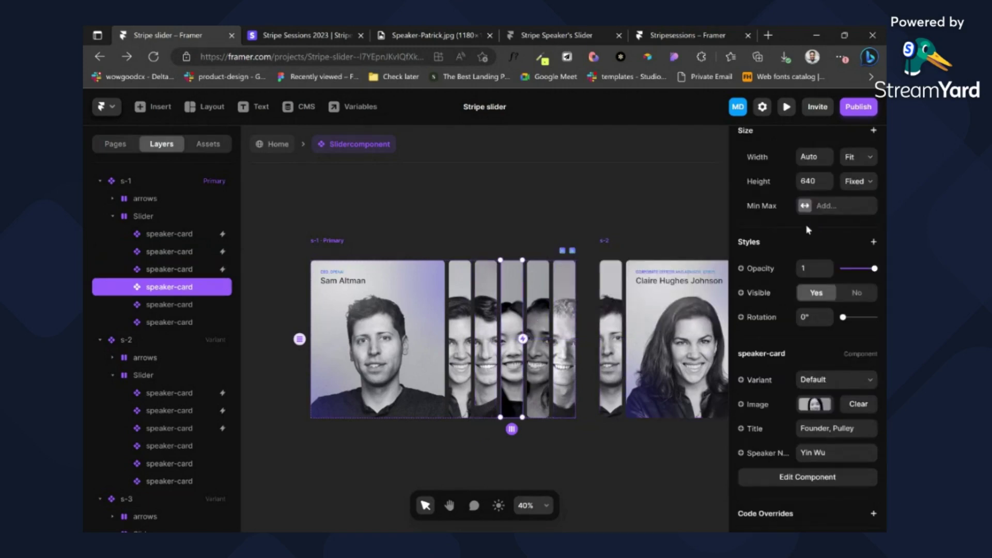
pyautogui.scroll(3, 809, 230)
pyautogui.click(827, 203)
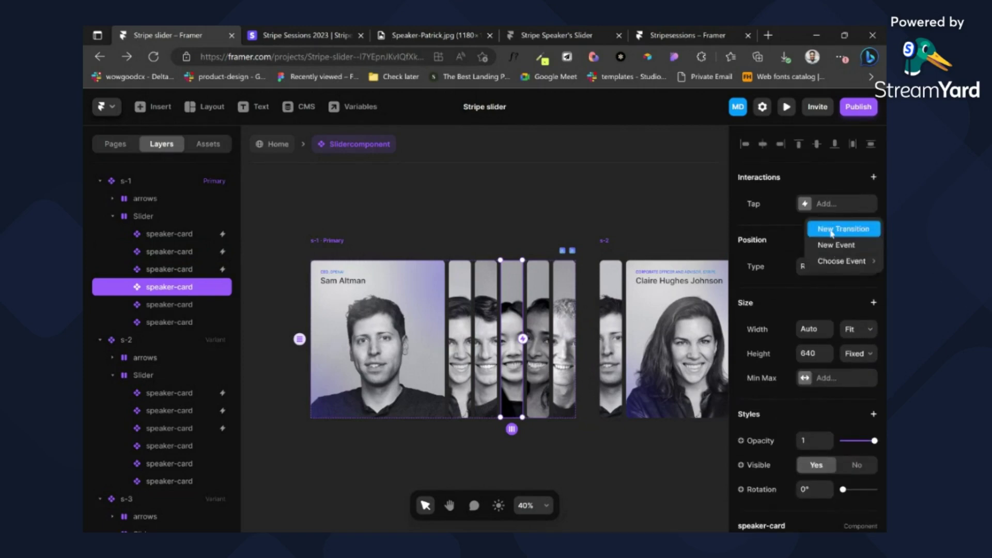
pyautogui.click(832, 229)
pyautogui.click(660, 388)
# Step: Add a Tap transition to the fifth speaker card in s-1 that sets the variant with the fifth card open
pyautogui.click(536, 359)
pyautogui.scroll(1, 849, 226)
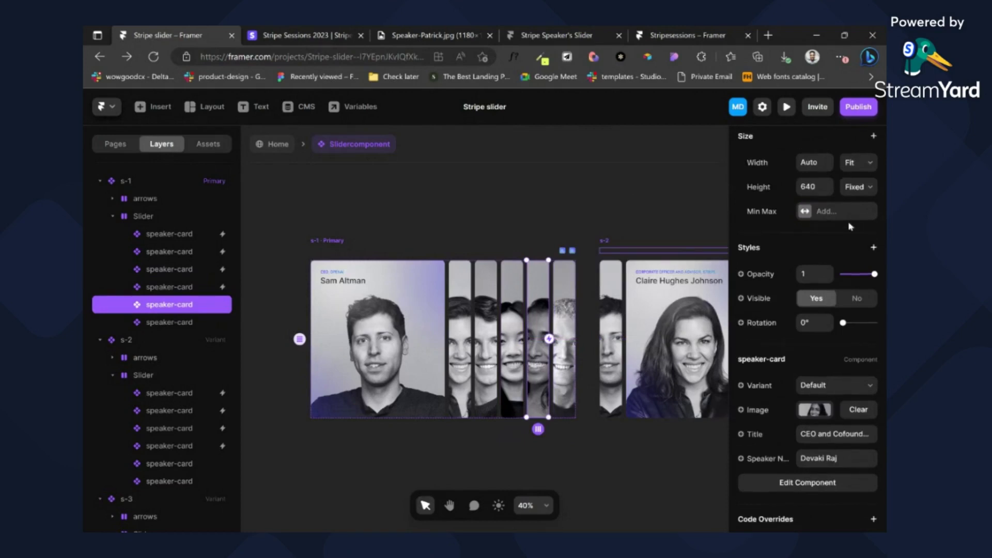
pyautogui.scroll(3, 850, 227)
pyautogui.click(853, 209)
pyautogui.click(838, 230)
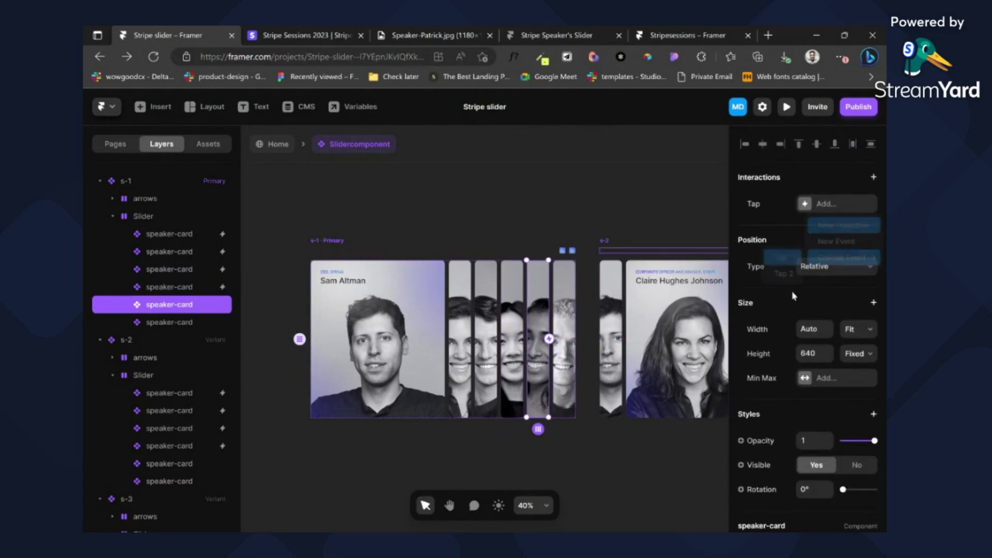
pyautogui.click(679, 326)
# Step: Add a Tap transition to the last speaker card in s-1 that sets the variant with the last card open
pyautogui.press('Tab')
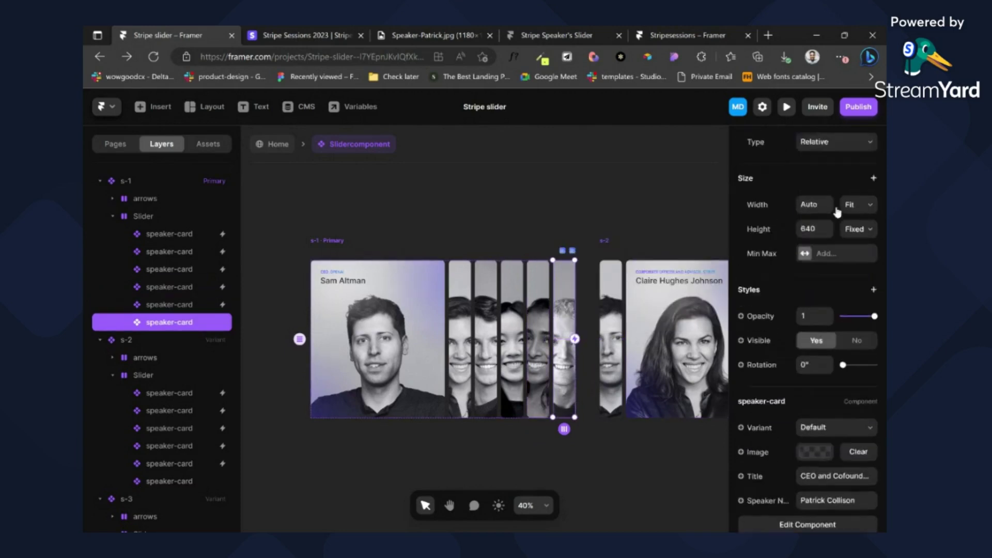
pyautogui.scroll(3, 837, 212)
pyautogui.click(830, 204)
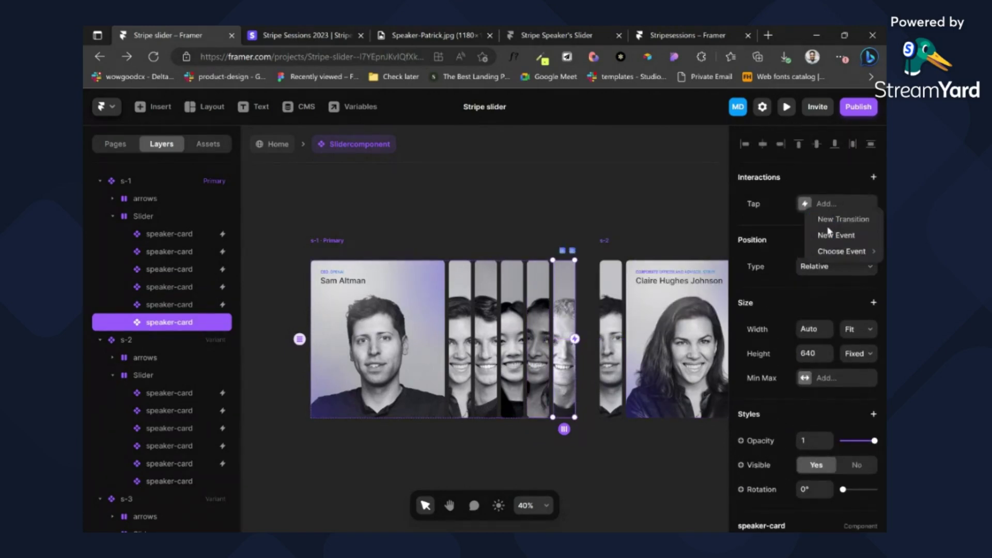
pyautogui.click(829, 221)
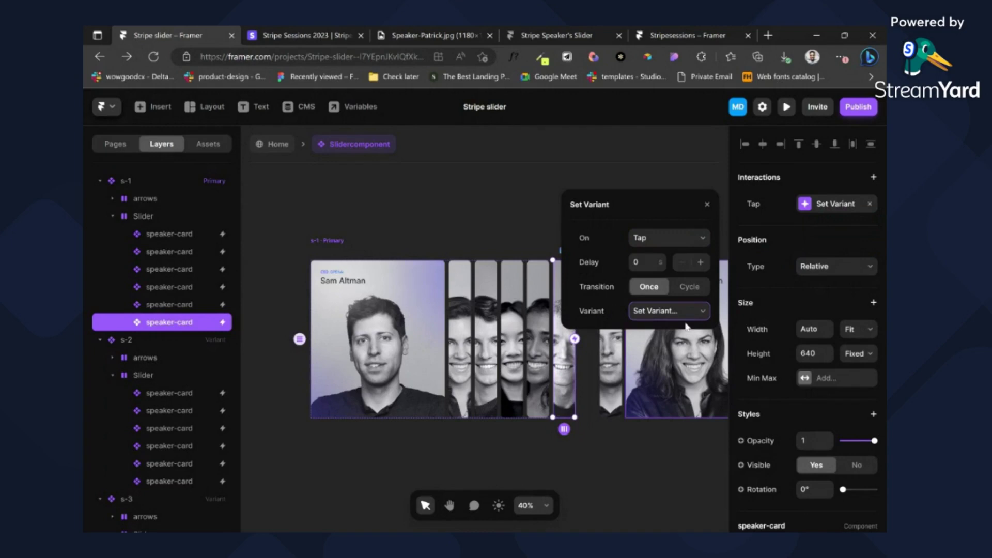
pyautogui.click(650, 381)
# Step: Preview the slider component starting from its primary s-1 variant
pyautogui.click(341, 239)
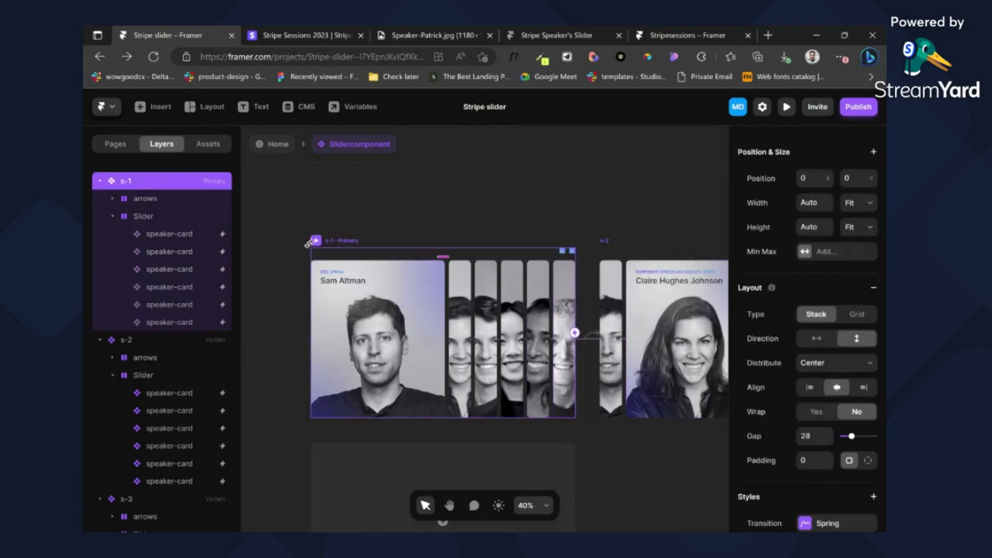
pyautogui.hotkey('ctrl', 'p')
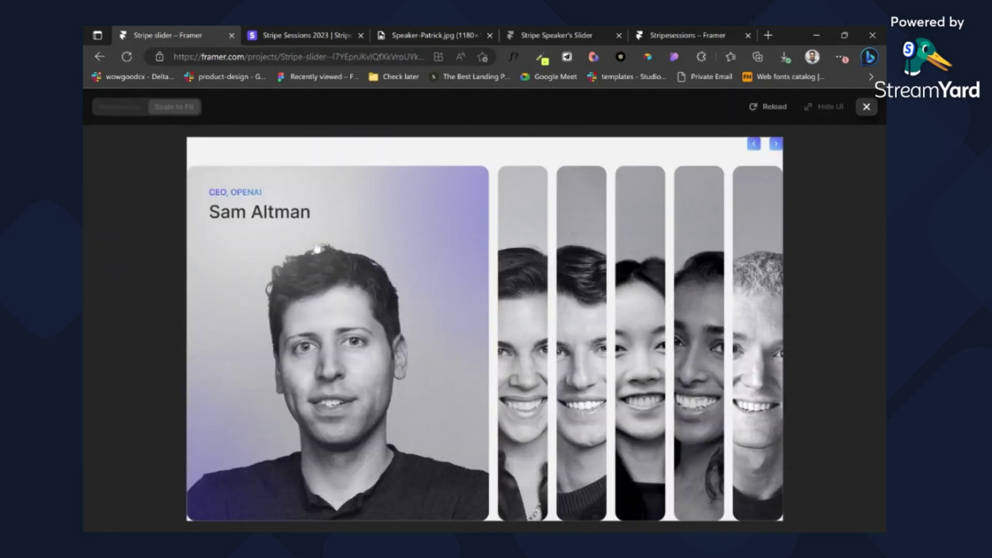
# Step: Test the card taps in the preview by opening the speaker cards one after another through to the last, and close the preview
pyautogui.click(520, 278)
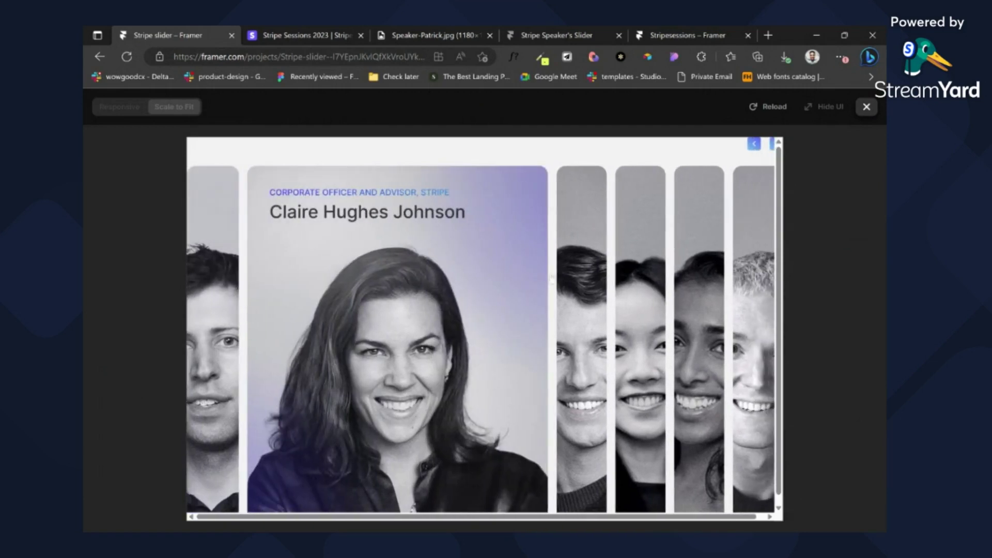
pyautogui.click(565, 282)
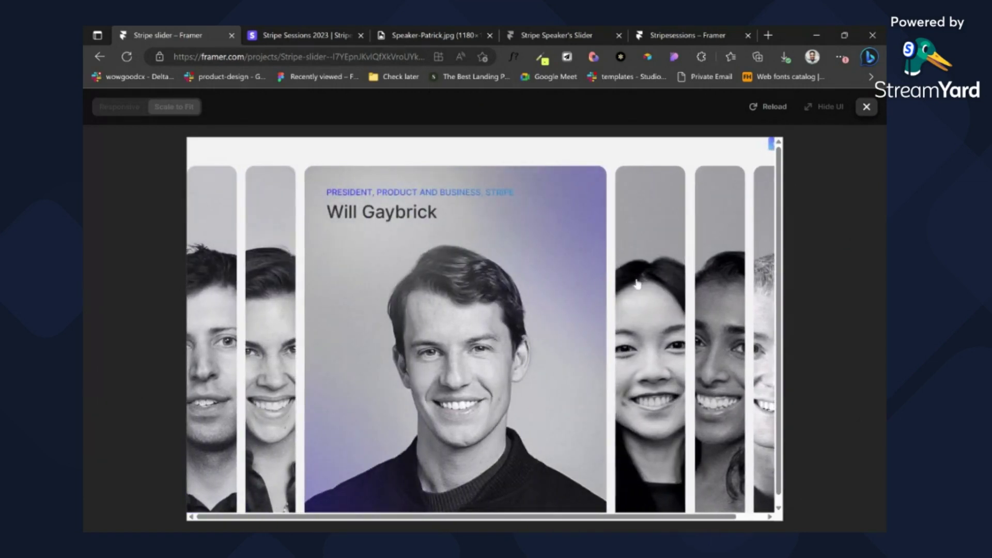
pyautogui.click(638, 283)
pyautogui.click(690, 282)
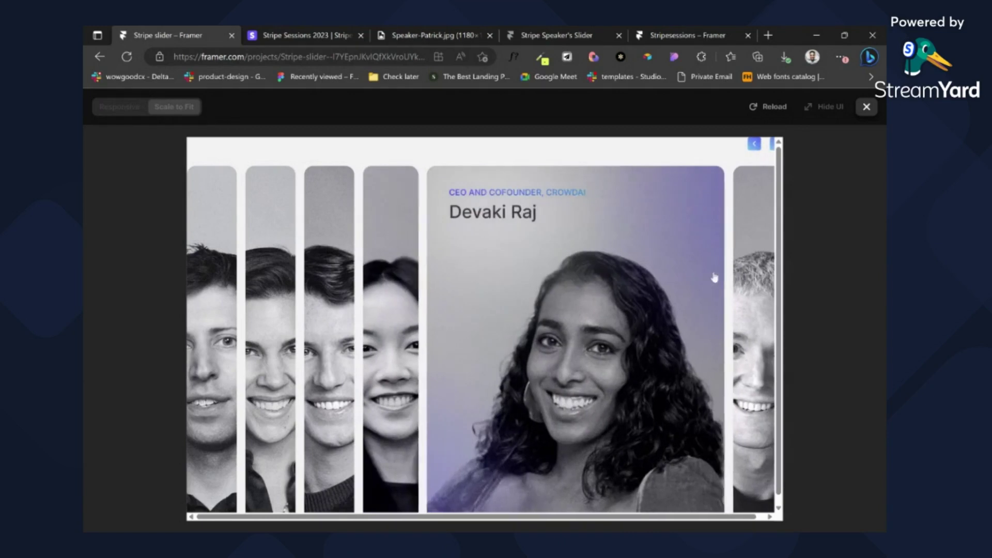
pyautogui.click(750, 279)
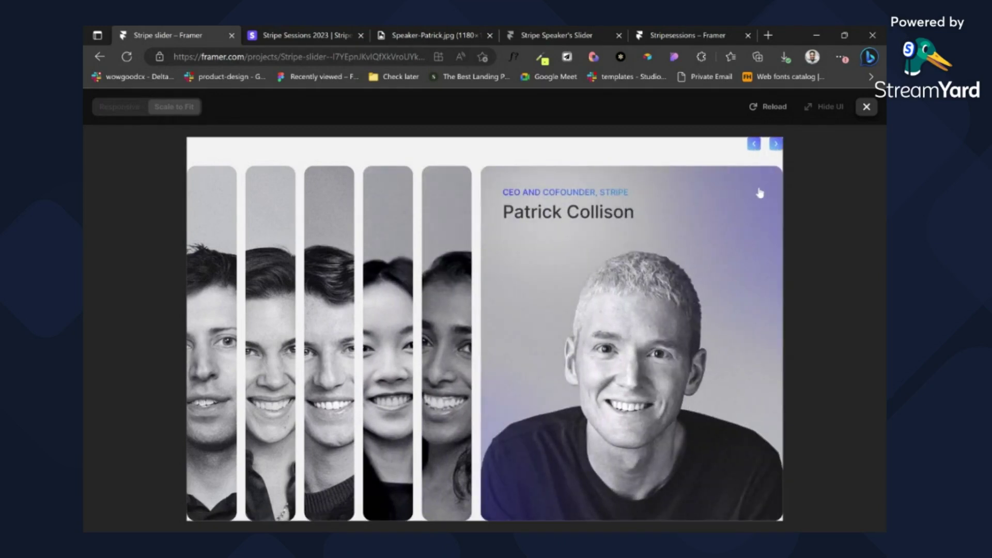
pyautogui.click(866, 108)
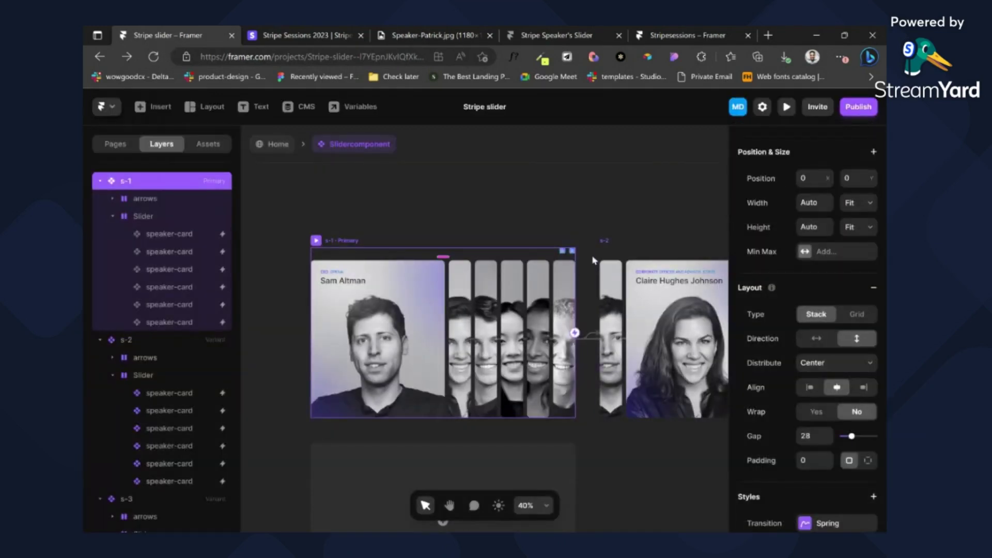
# Step: Replace the Tap 2 event on the next arrow in s-1 with a Tap transition to variant s-2
pyautogui.scroll(5, 574, 255)
pyautogui.click(552, 249)
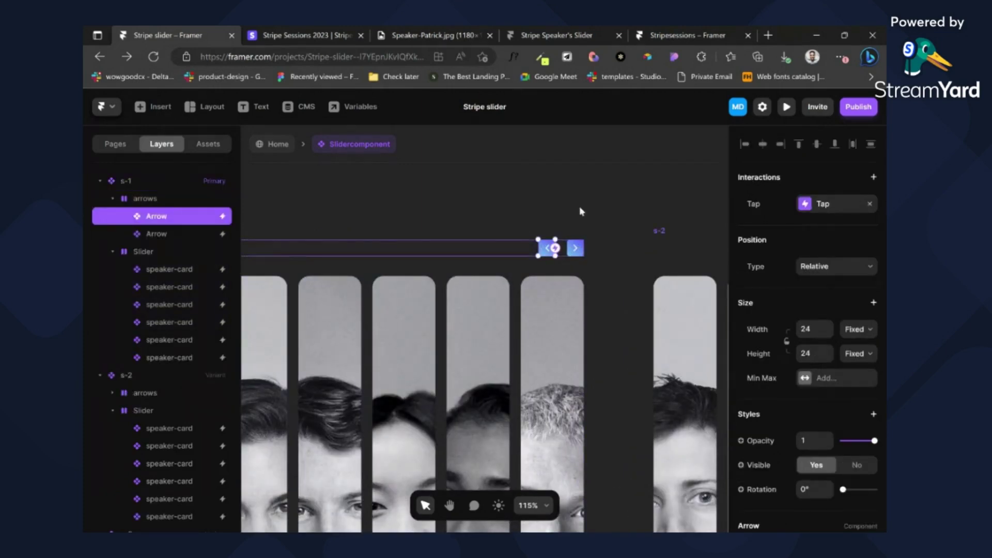
pyautogui.click(576, 249)
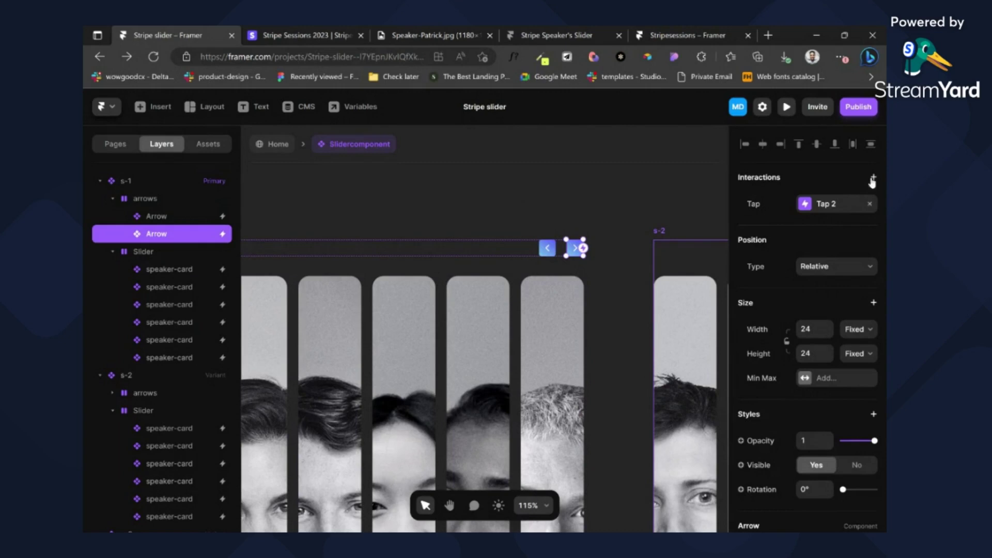
pyautogui.click(827, 203)
pyautogui.click(648, 288)
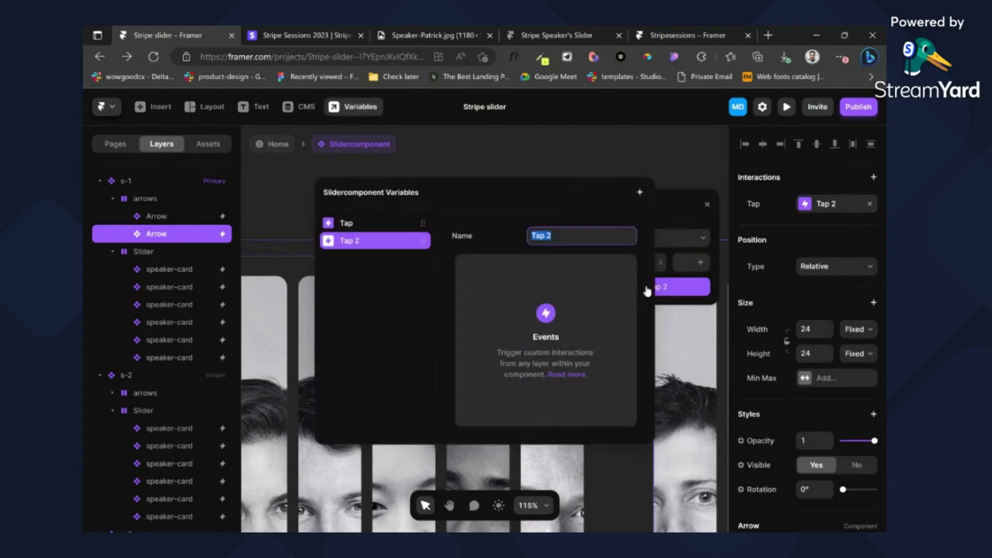
pyautogui.click(701, 287)
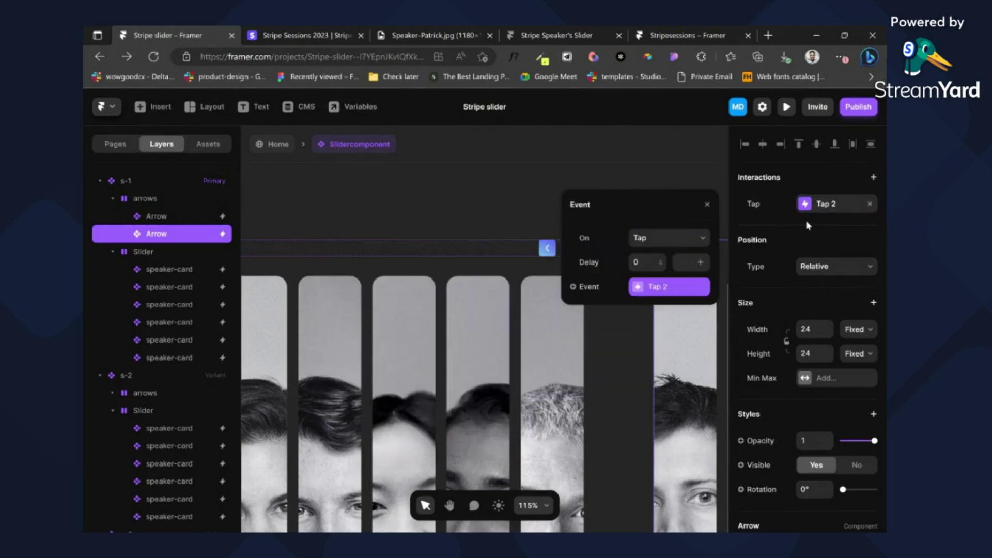
pyautogui.click(871, 204)
pyautogui.click(848, 207)
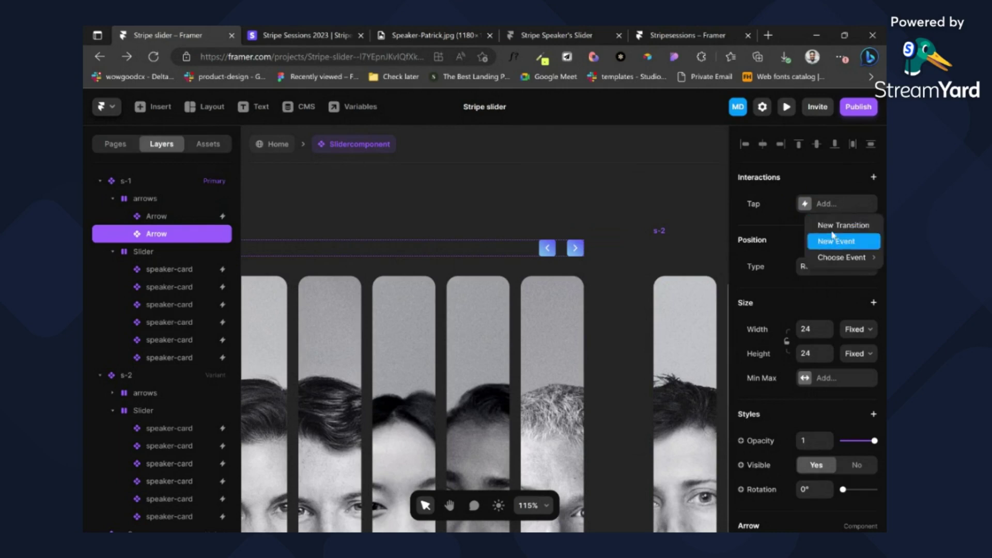
pyautogui.click(832, 224)
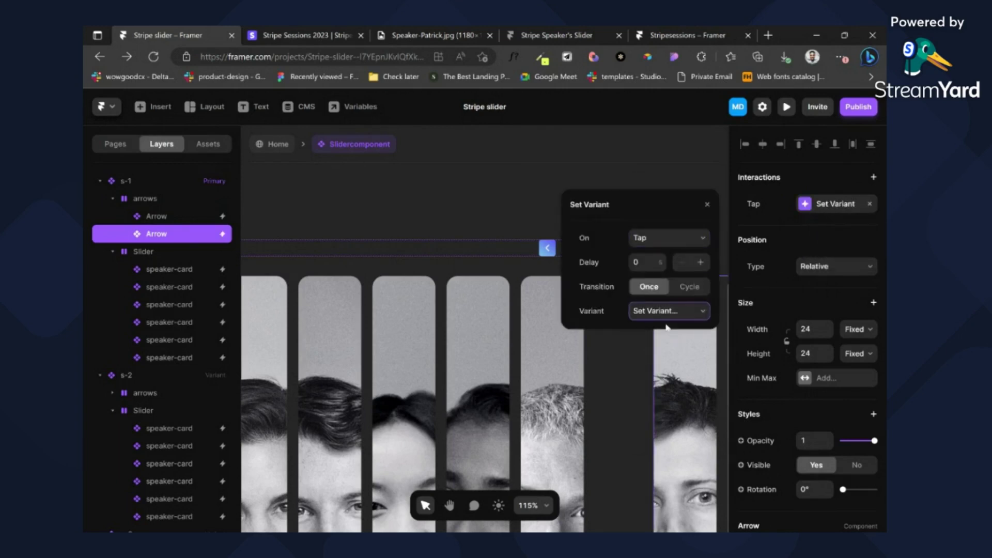
pyautogui.click(632, 332)
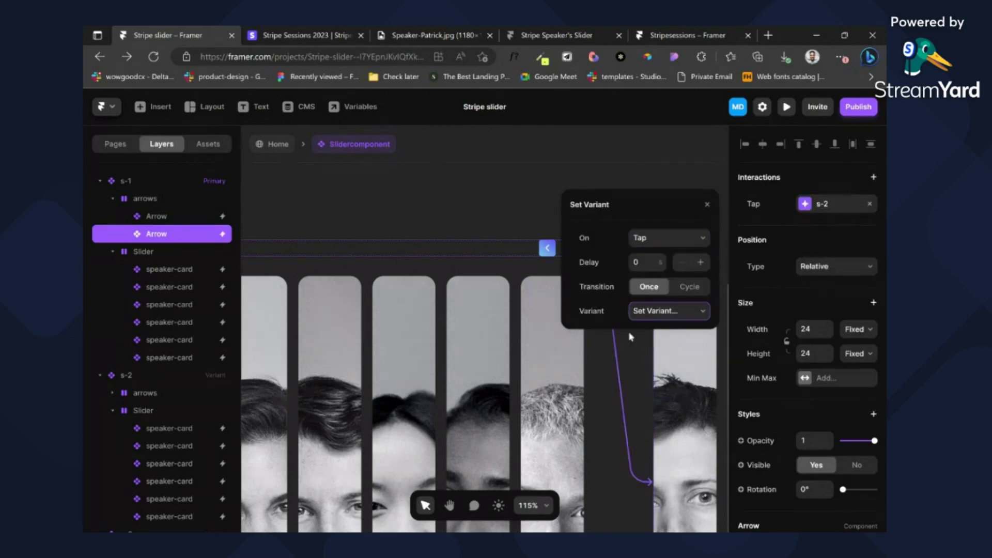
# Step: Replace the Tap event on the previous arrow in s-1 with a Tap transition to variant s-6
pyautogui.click(546, 252)
pyautogui.click(872, 205)
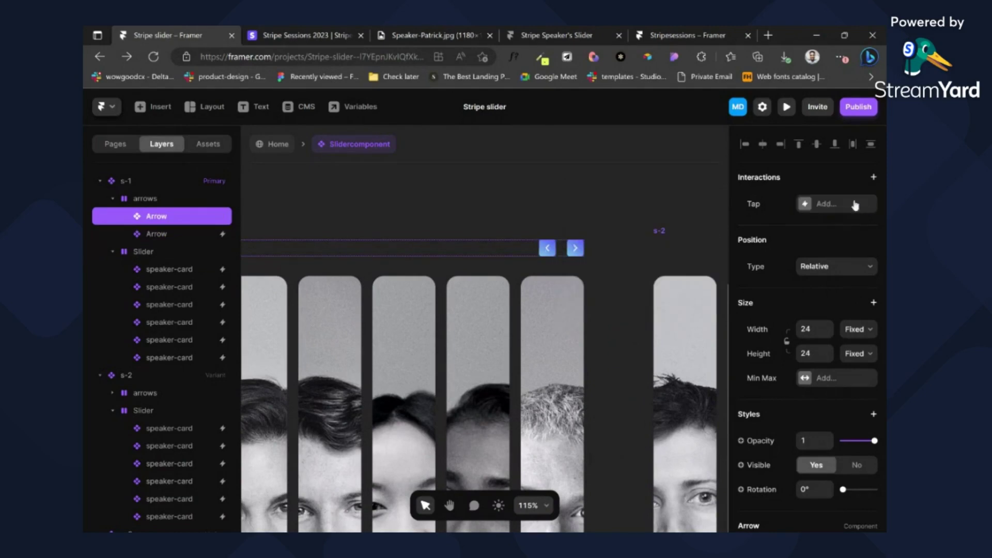
pyautogui.click(827, 206)
pyautogui.click(831, 222)
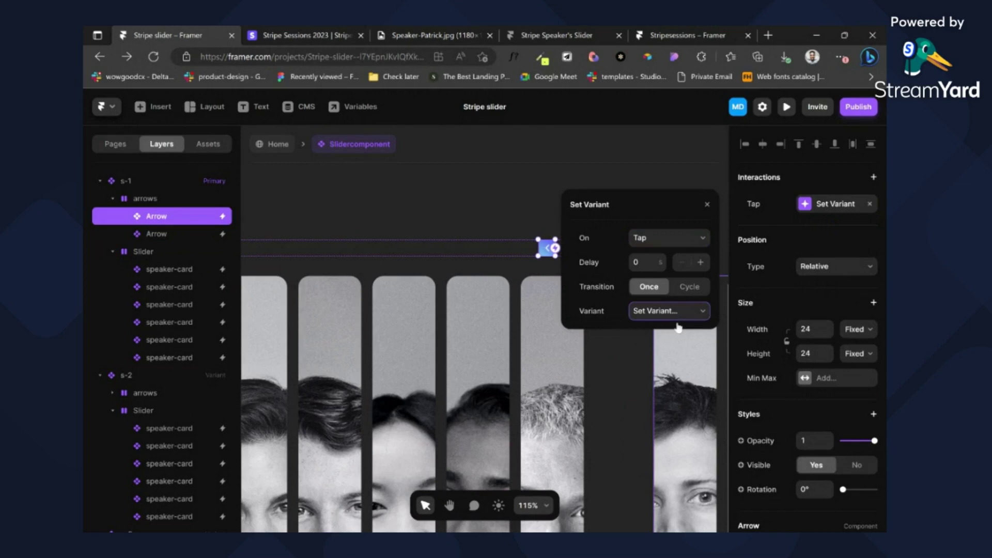
pyautogui.click(679, 327)
# Step: In s-2, set the previous arrow's Tap transition to variant s-1 and the next arrow's to s-3
pyautogui.hscroll(5, 510, 333)
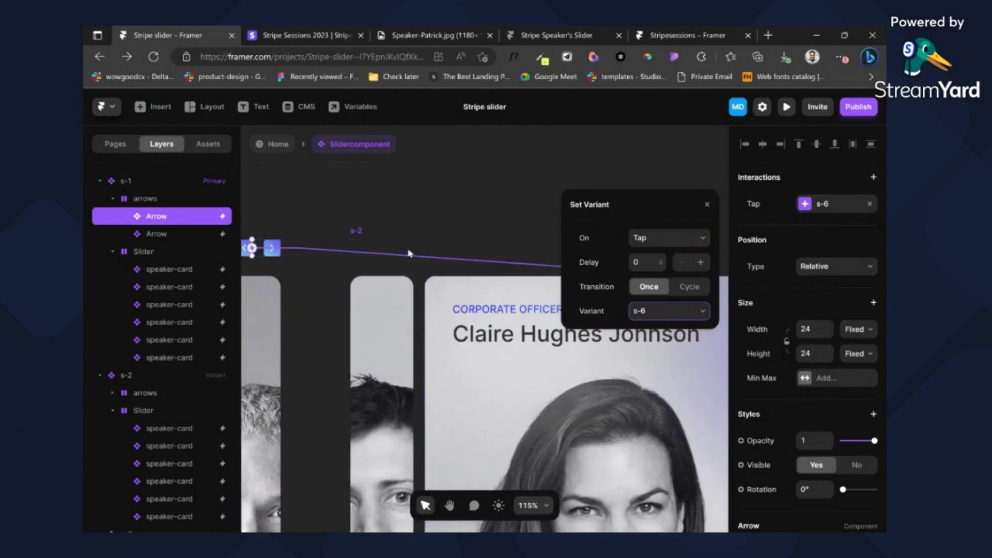
pyautogui.scroll(-3, 388, 251)
pyautogui.hscroll(5, 389, 252)
pyautogui.scroll(2, 341, 254)
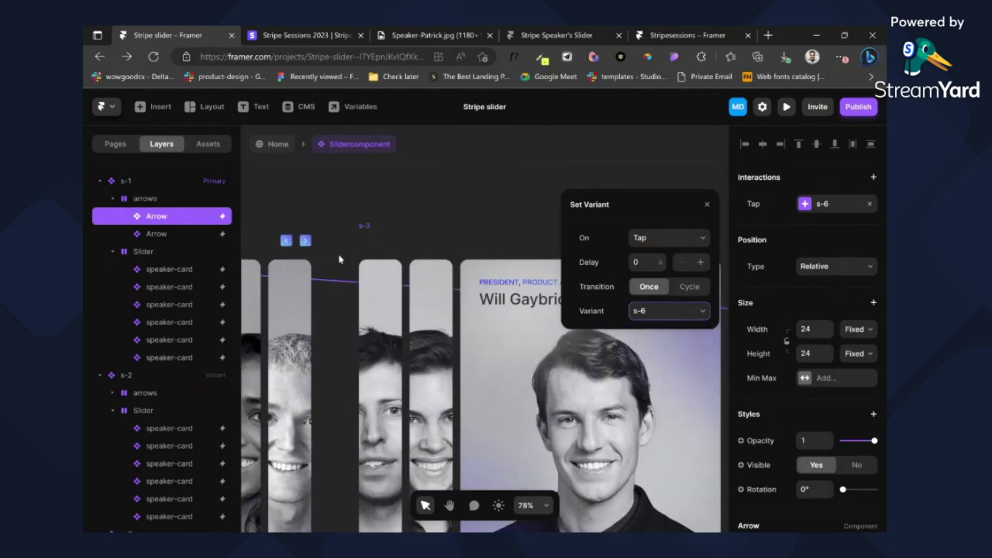
pyautogui.click(337, 241)
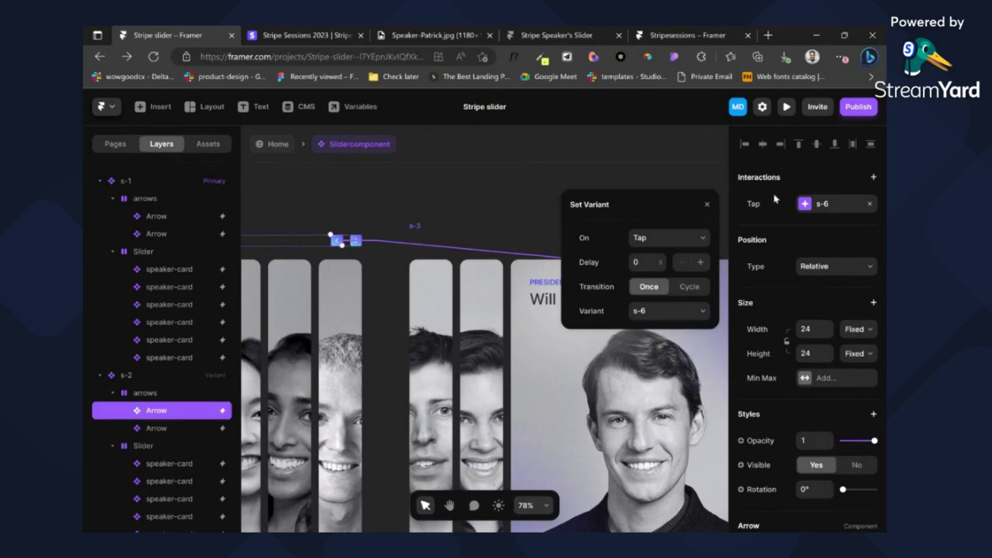
pyautogui.click(639, 325)
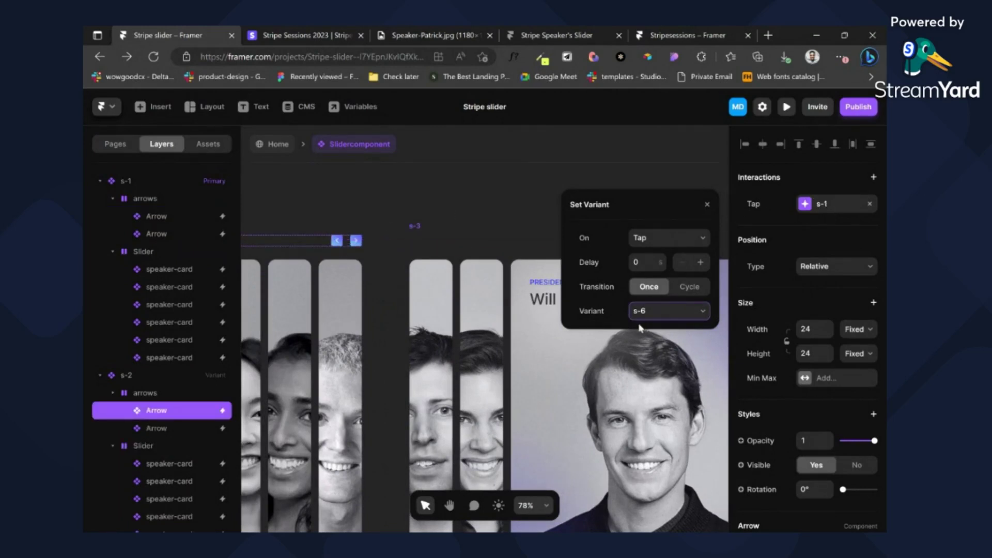
pyautogui.click(356, 241)
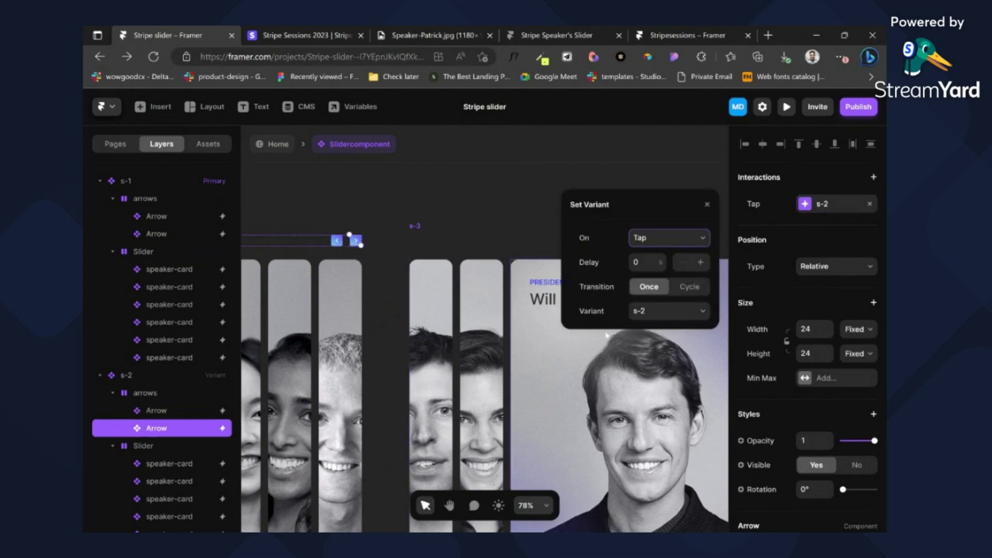
pyautogui.click(630, 355)
# Step: Set the Tap transition of the next arrow in s-3 to variant s-4
pyautogui.hscroll(-4, 419, 293)
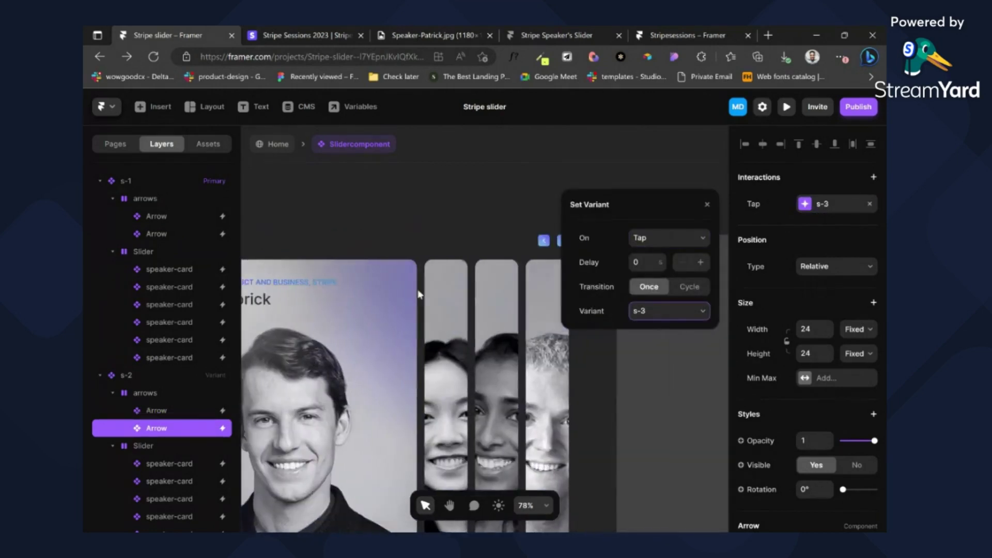
pyautogui.hscroll(1, 505, 242)
pyautogui.click(505, 243)
pyautogui.click(515, 244)
pyautogui.click(804, 207)
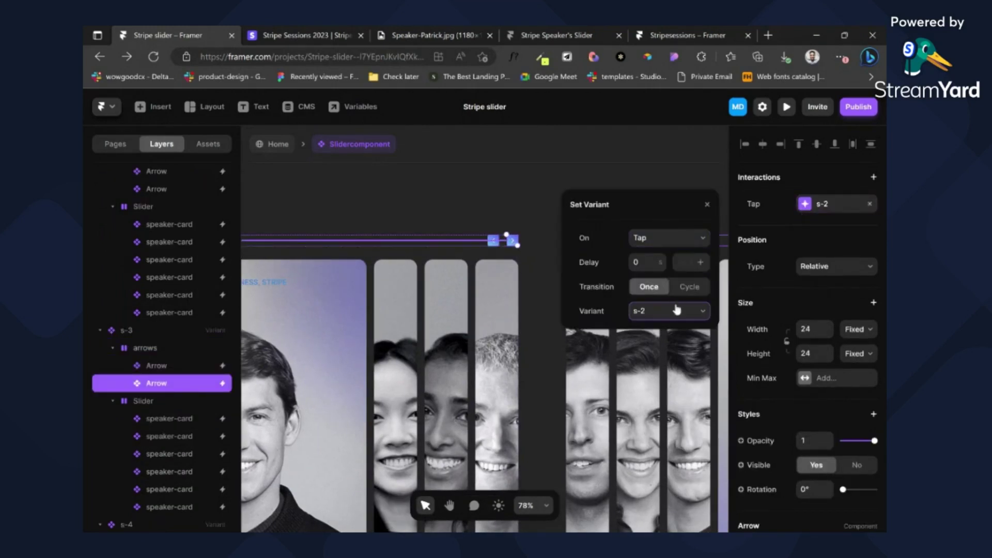
pyautogui.click(652, 366)
# Step: Set the Tap transition of the previous arrow in s-3 to variant s-2
pyautogui.click(492, 243)
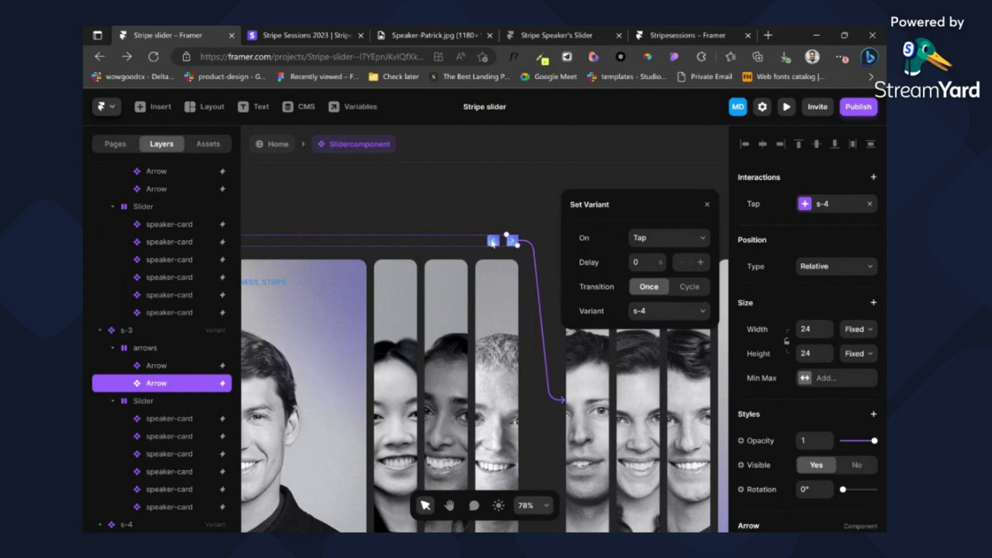
pyautogui.click(807, 209)
pyautogui.click(646, 311)
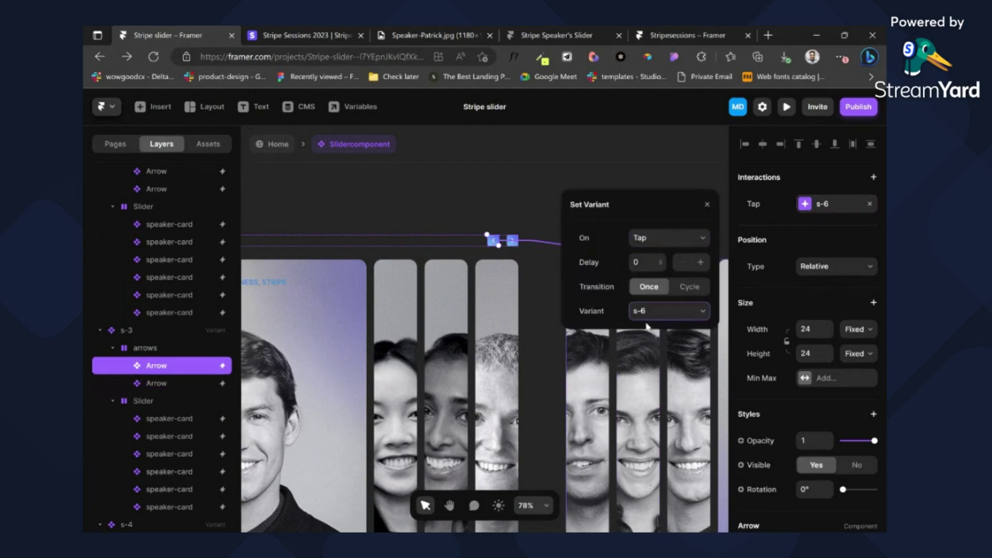
pyautogui.press('Up')
pyautogui.press('Up')
pyautogui.press('Up')
pyautogui.press('Up')
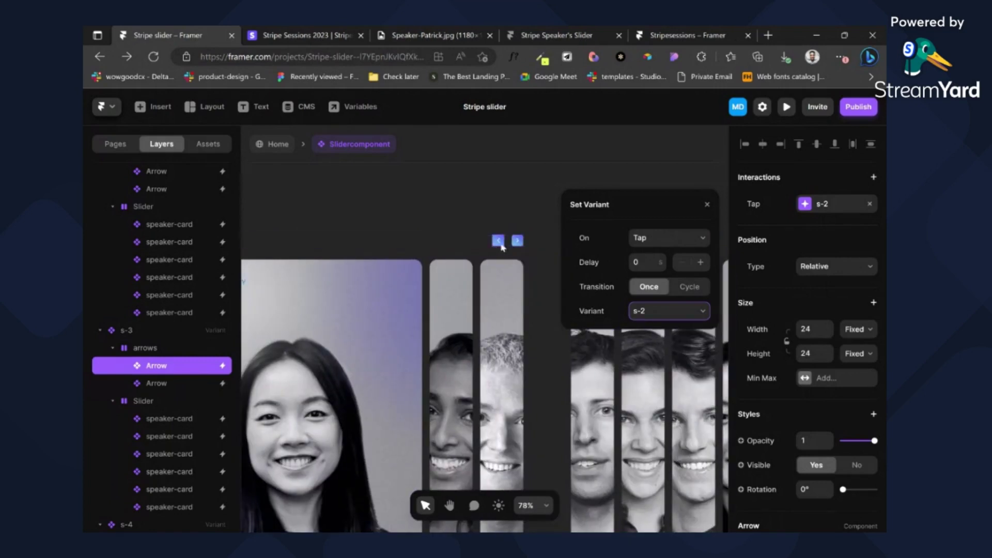
# Step: In s-4, edit the previous arrow's Tap transition target and set the next arrow's to variant s-5
pyautogui.click(500, 243)
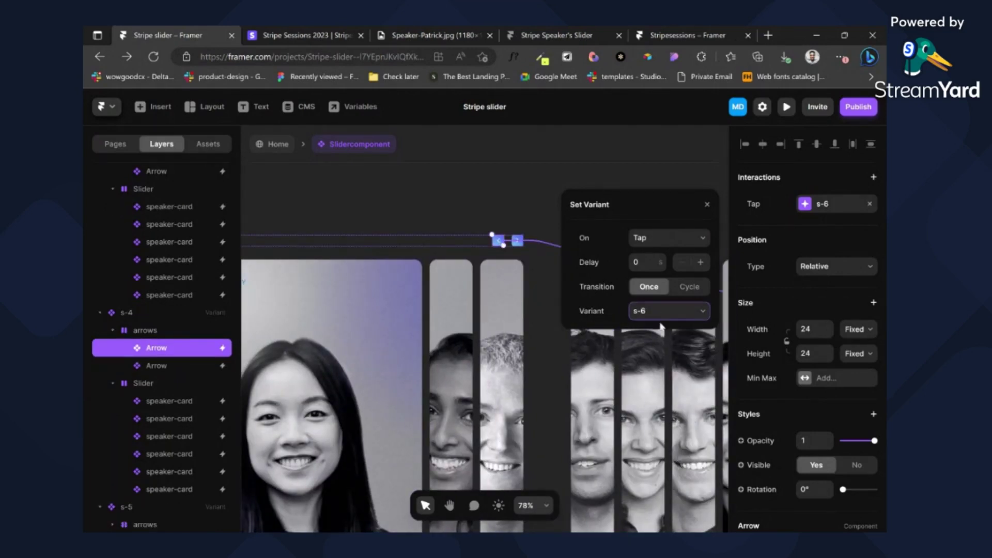
pyautogui.click(517, 240)
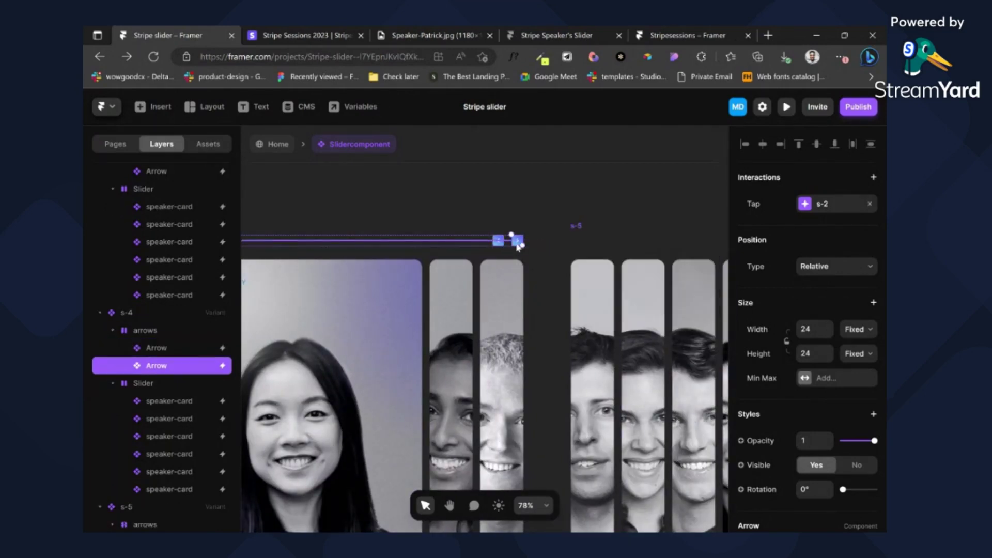
pyautogui.click(811, 209)
pyautogui.click(641, 361)
# Step: In s-5, choose a new Tap target variant for the previous arrow and set the next arrow's to s-6
pyautogui.hscroll(8, 521, 310)
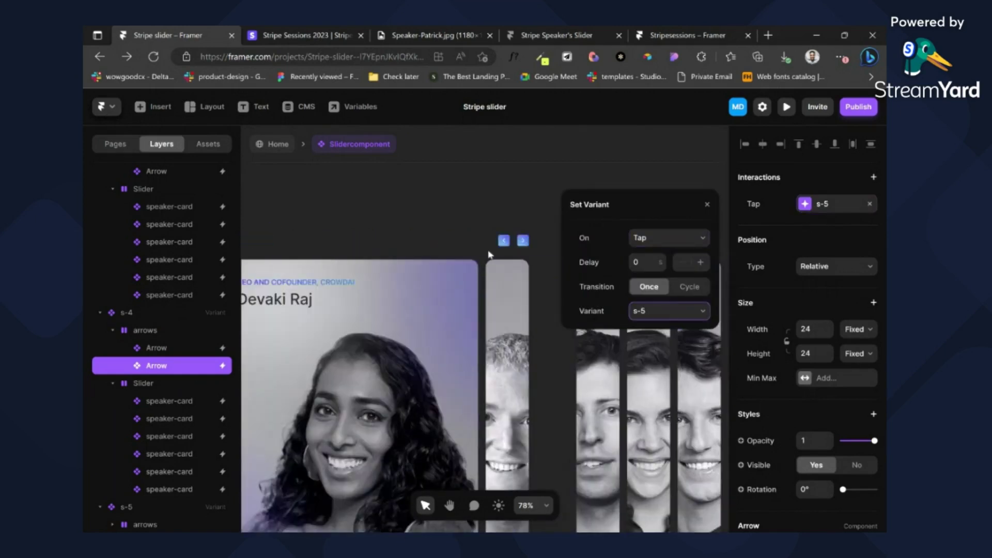
pyautogui.click(507, 242)
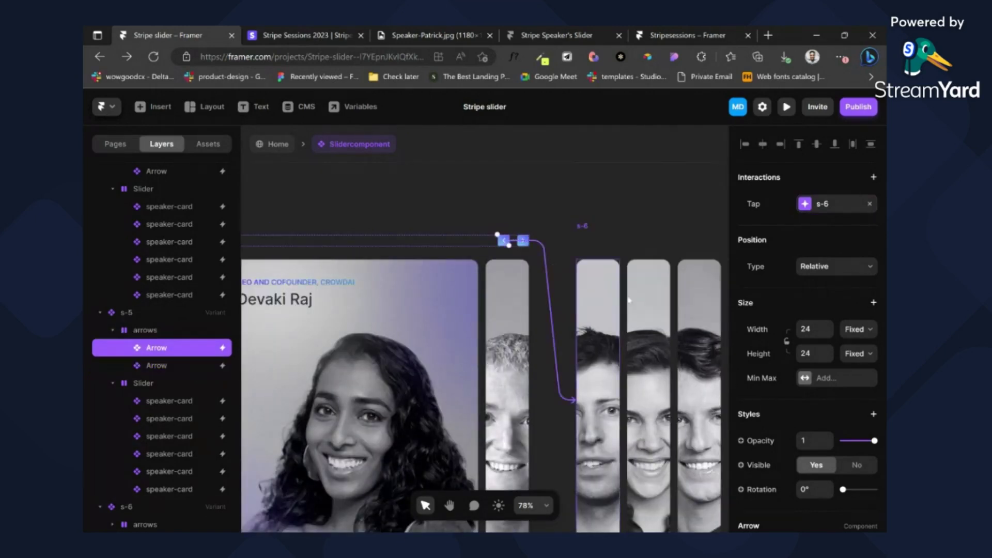
pyautogui.click(809, 205)
pyautogui.click(688, 313)
pyautogui.click(631, 344)
pyautogui.click(525, 244)
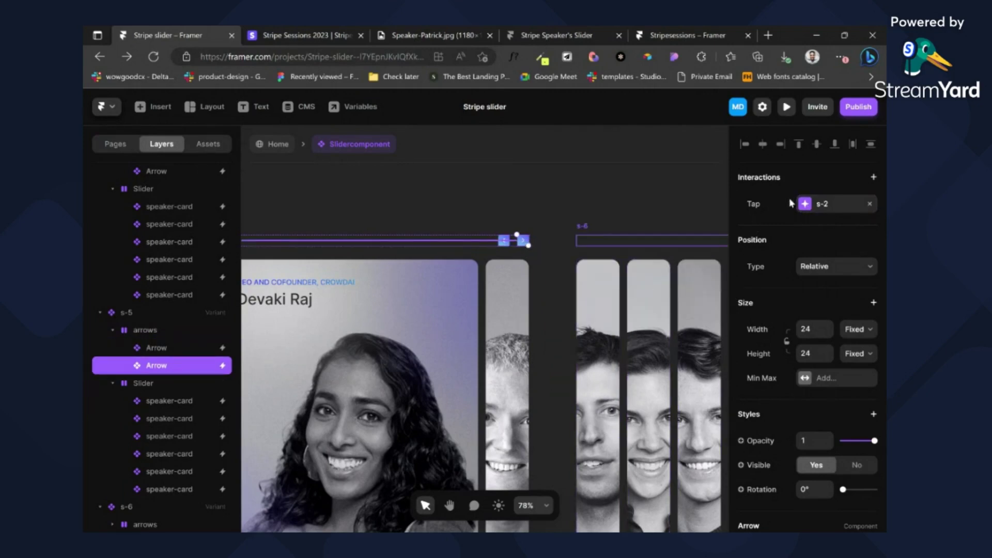
pyautogui.click(799, 211)
pyautogui.click(666, 313)
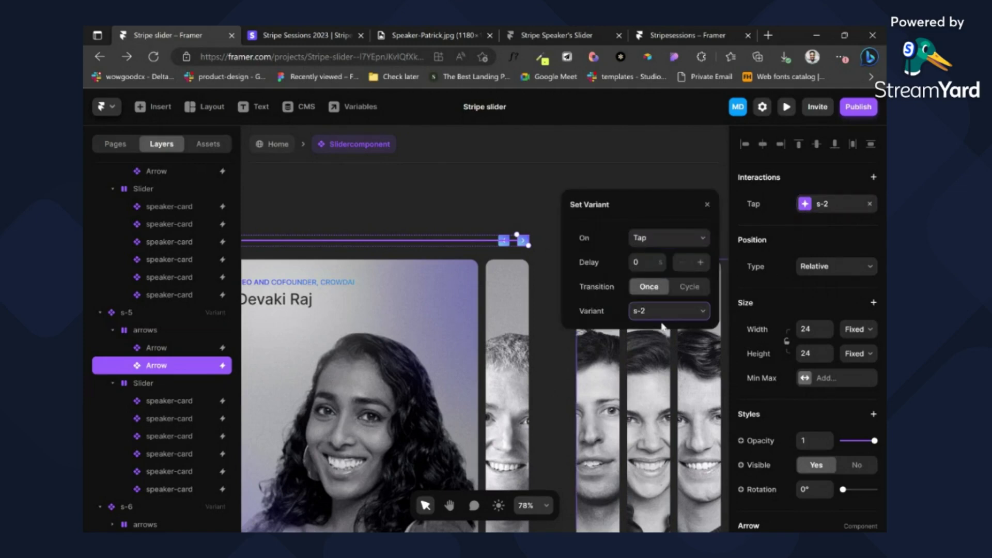
pyautogui.click(665, 376)
# Step: Set the Tap transition of the previous arrow in s-6 to variant s-5
pyautogui.hscroll(10, 509, 294)
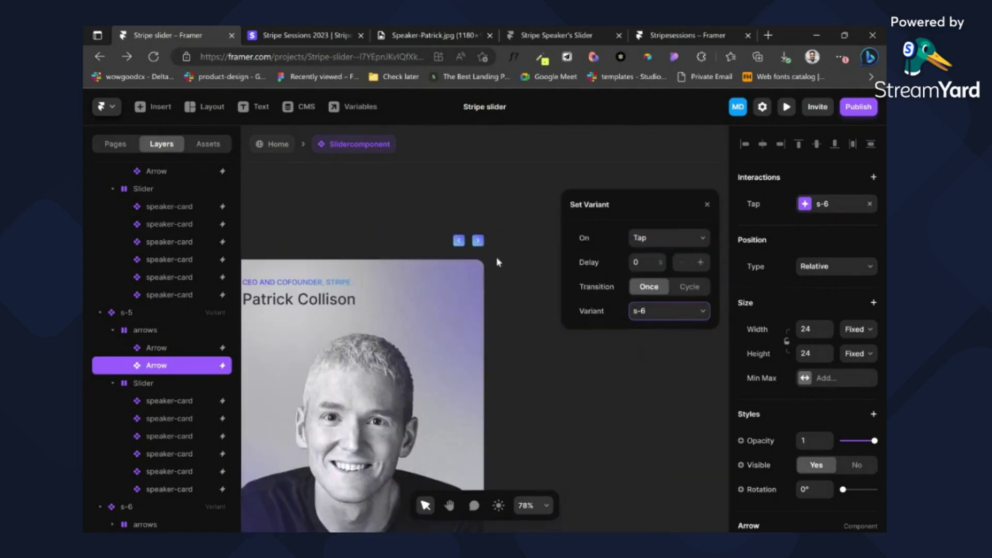
pyautogui.click(458, 243)
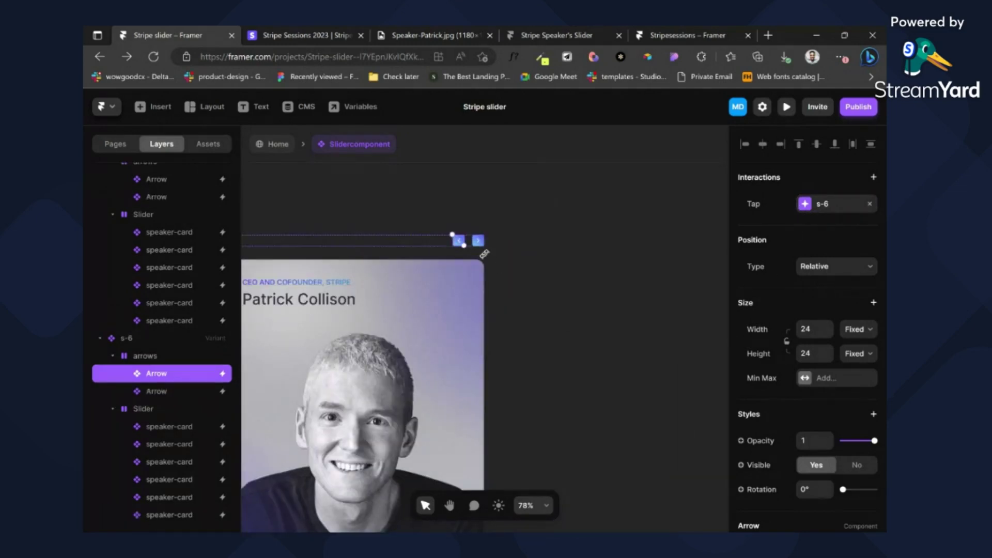
pyautogui.click(823, 203)
pyautogui.click(666, 312)
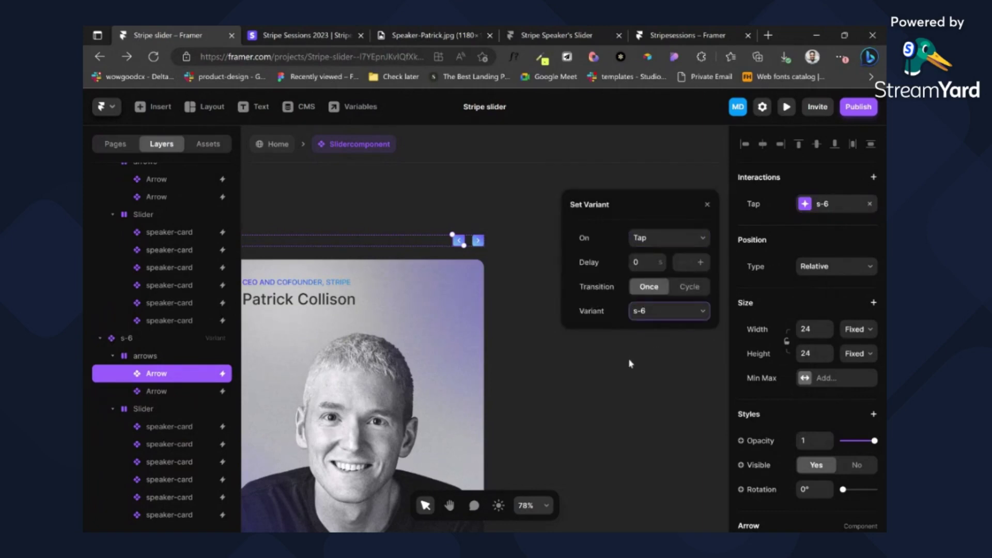
pyautogui.press('Up')
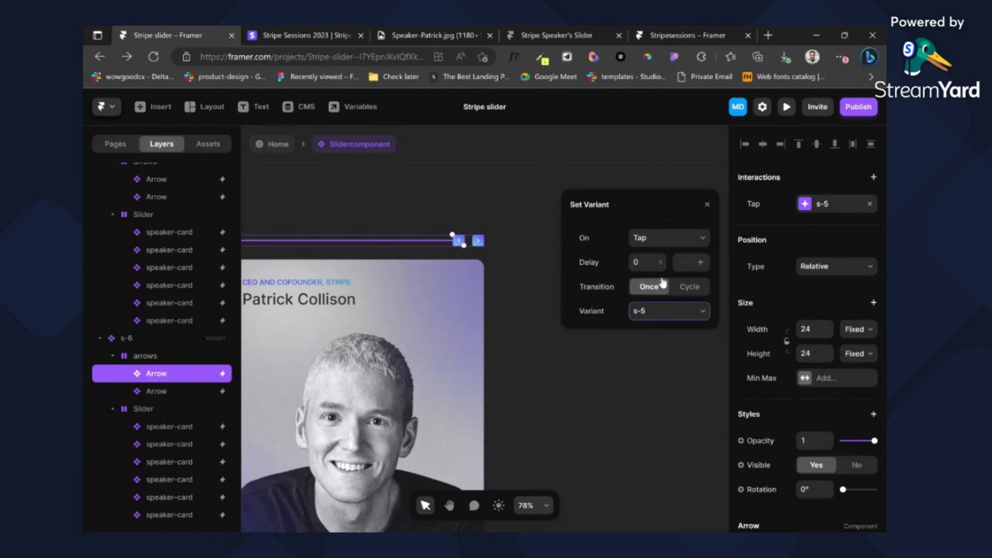
# Step: Set the Tap transition of the next arrow in s-6 to variant s-1
pyautogui.click(478, 239)
pyautogui.click(831, 203)
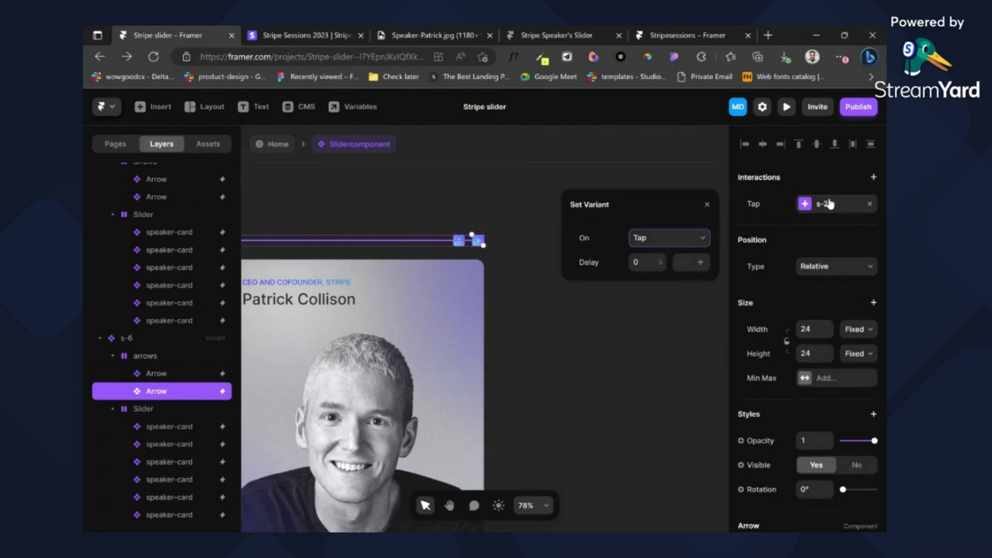
pyautogui.click(690, 310)
pyautogui.press('Up')
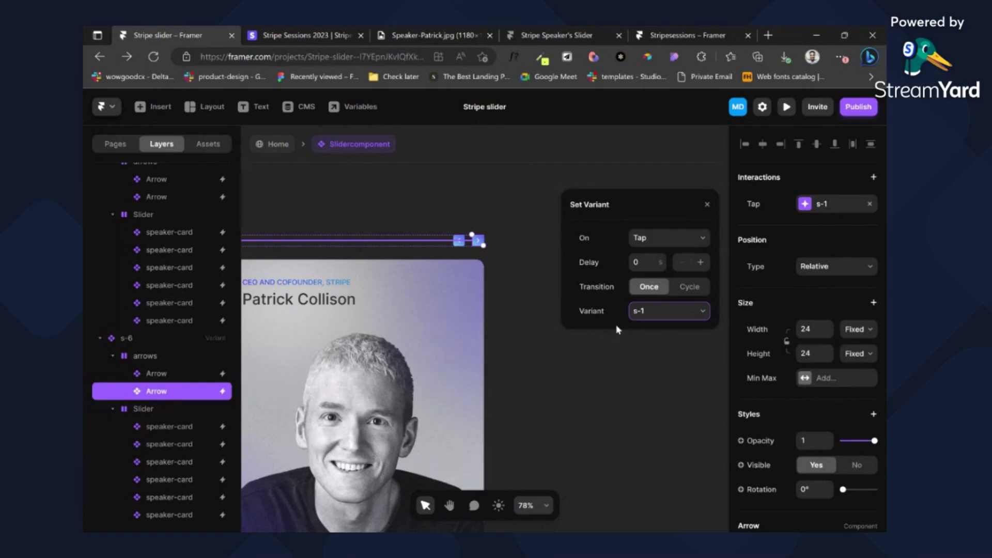
# Step: Preview the home page and check that the slider switches between the speaker cards
pyautogui.click(275, 144)
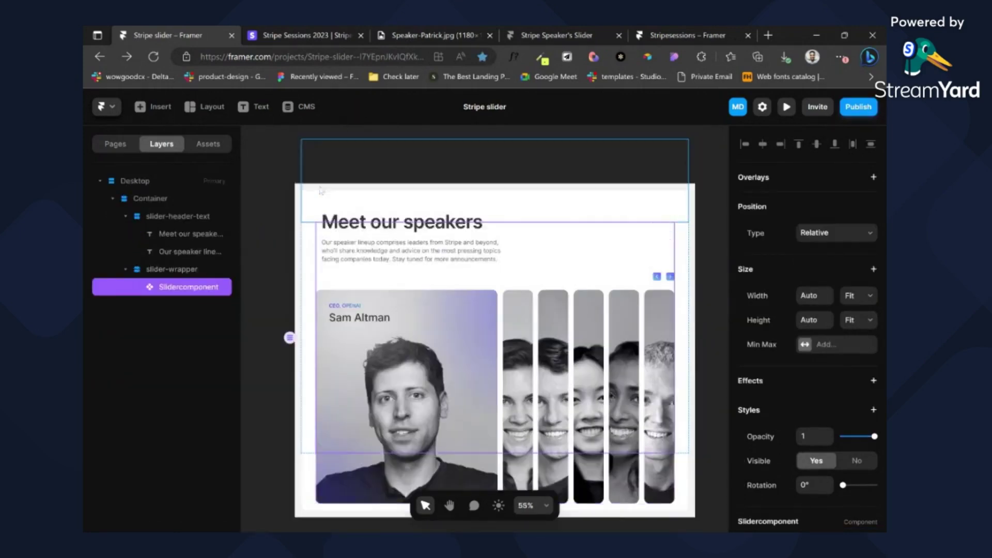
pyautogui.scroll(2, 320, 190)
pyautogui.click(305, 267)
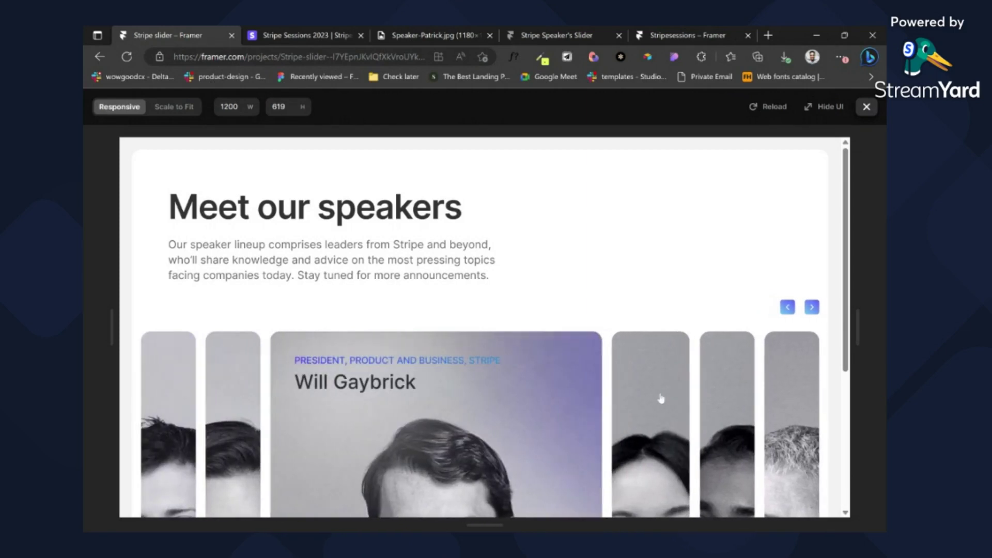
pyautogui.scroll(-4, 662, 395)
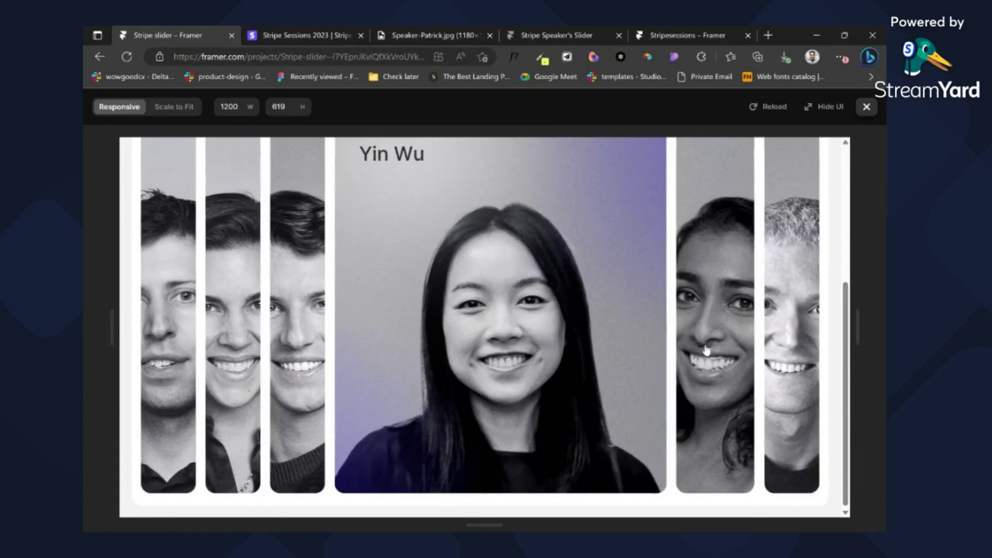
pyautogui.scroll(3, 709, 354)
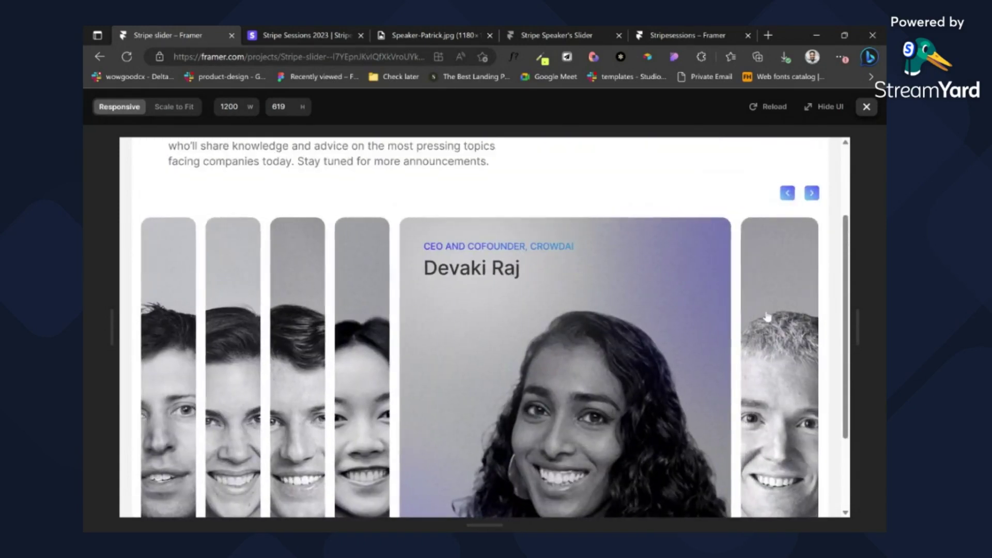
# Step: Test cycling through the speakers with the next and previous arrows in the preview, and close it
pyautogui.click(801, 193)
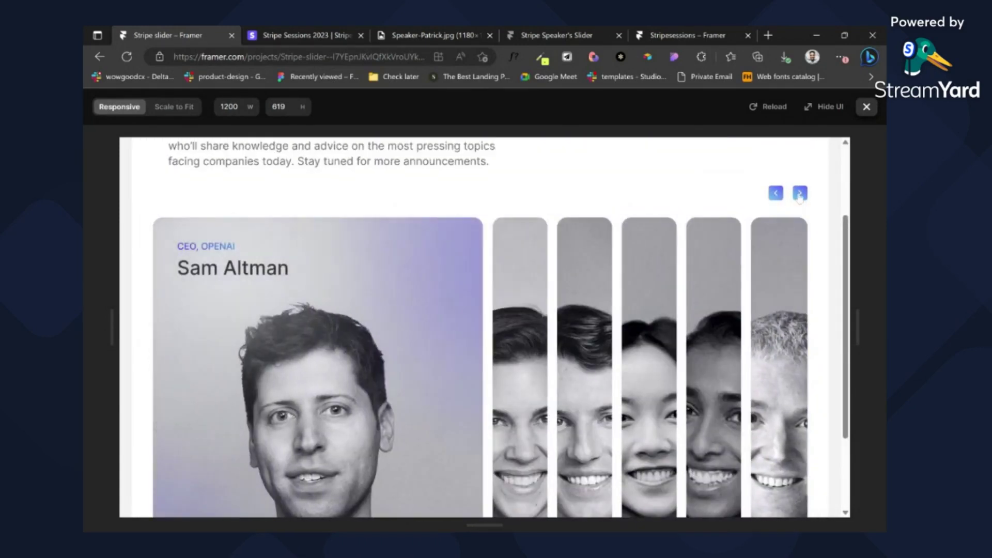
pyautogui.click(800, 194)
pyautogui.click(800, 195)
pyautogui.click(800, 194)
pyautogui.click(800, 194)
pyautogui.click(777, 194)
pyautogui.click(777, 194)
pyautogui.click(777, 194)
pyautogui.click(777, 195)
pyautogui.click(777, 195)
pyautogui.click(779, 197)
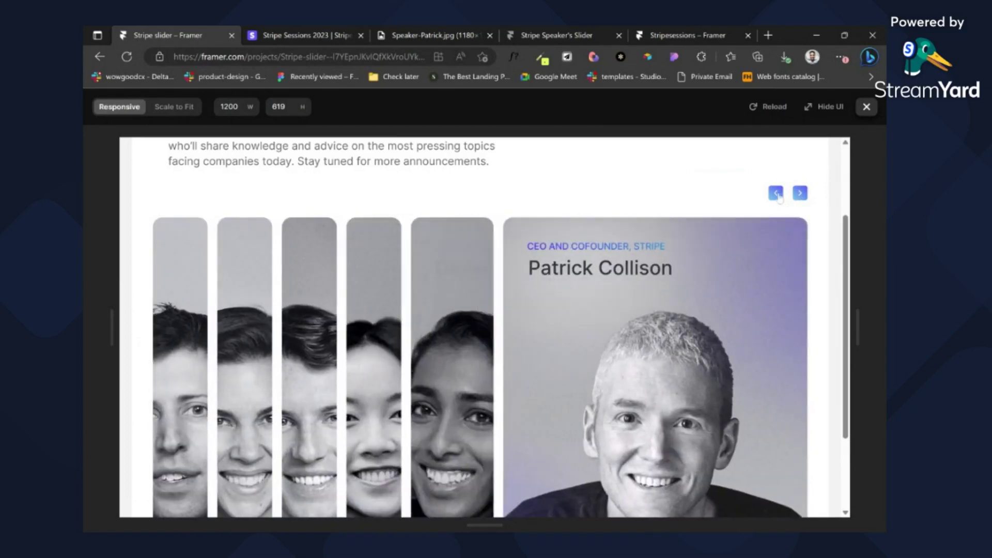
pyautogui.click(779, 196)
pyautogui.click(778, 197)
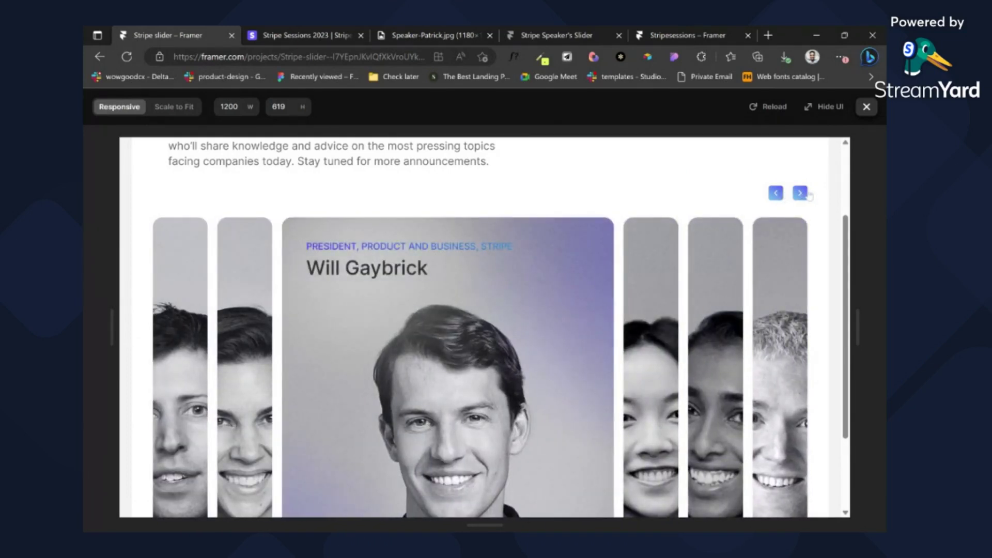
pyautogui.click(867, 107)
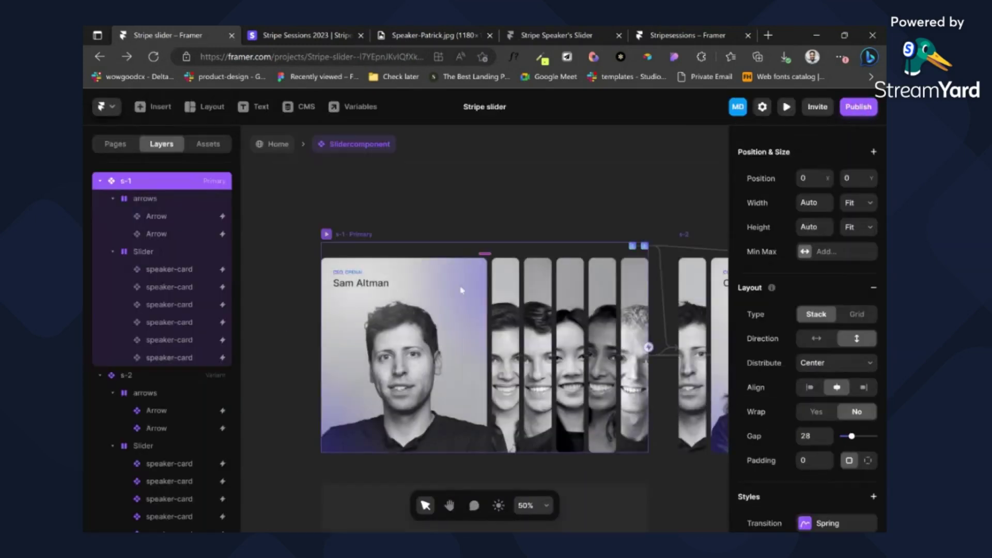
pyautogui.click(456, 310)
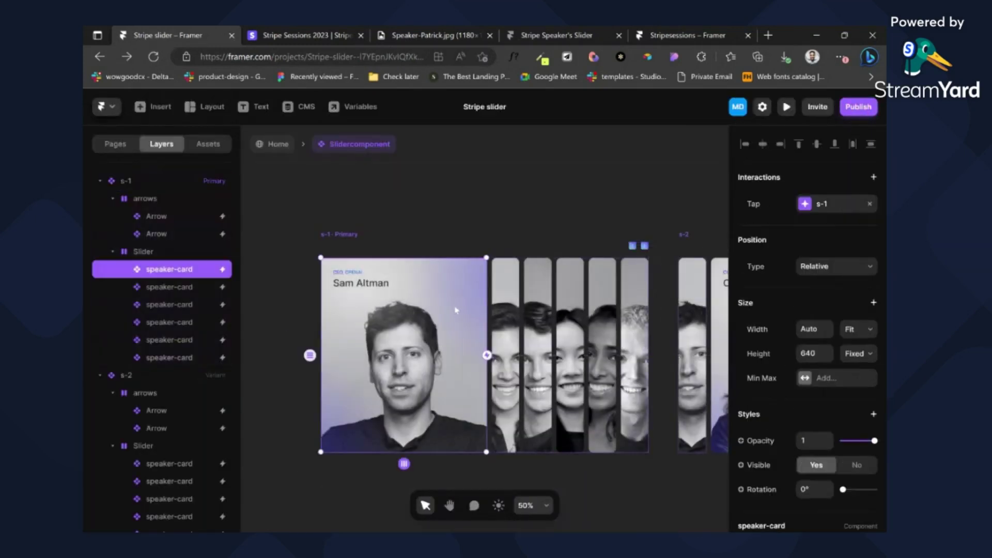
pyautogui.click(872, 180)
pyautogui.click(840, 196)
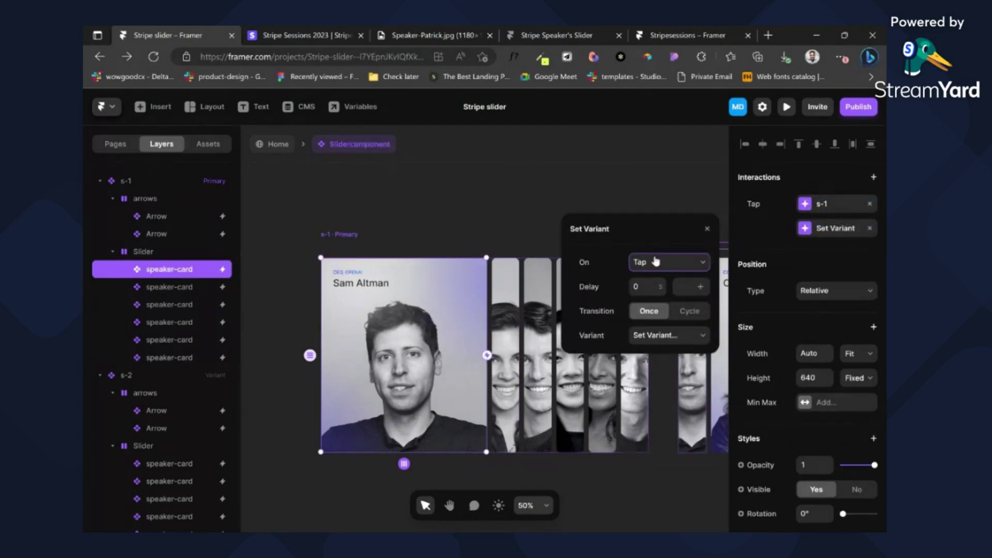
pyautogui.click(872, 229)
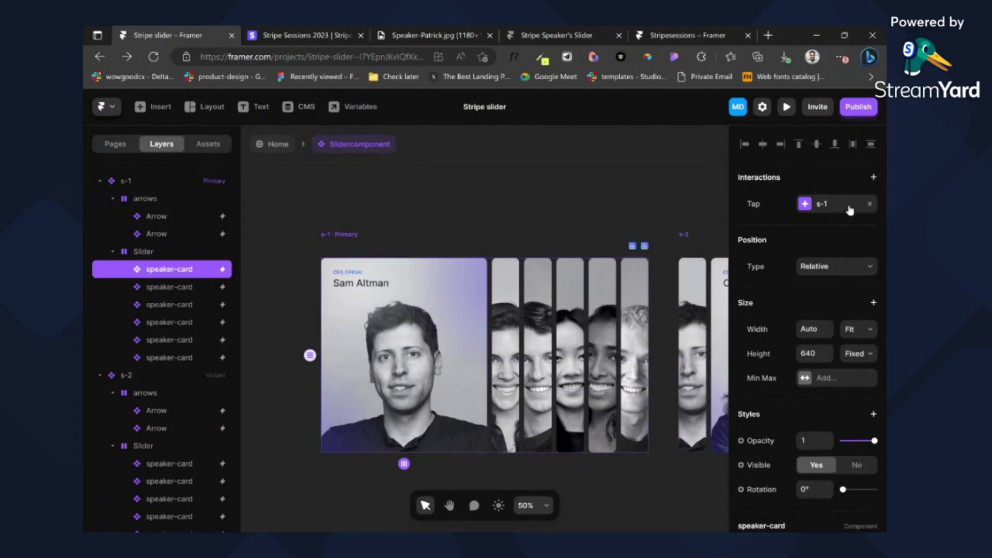
pyautogui.click(874, 178)
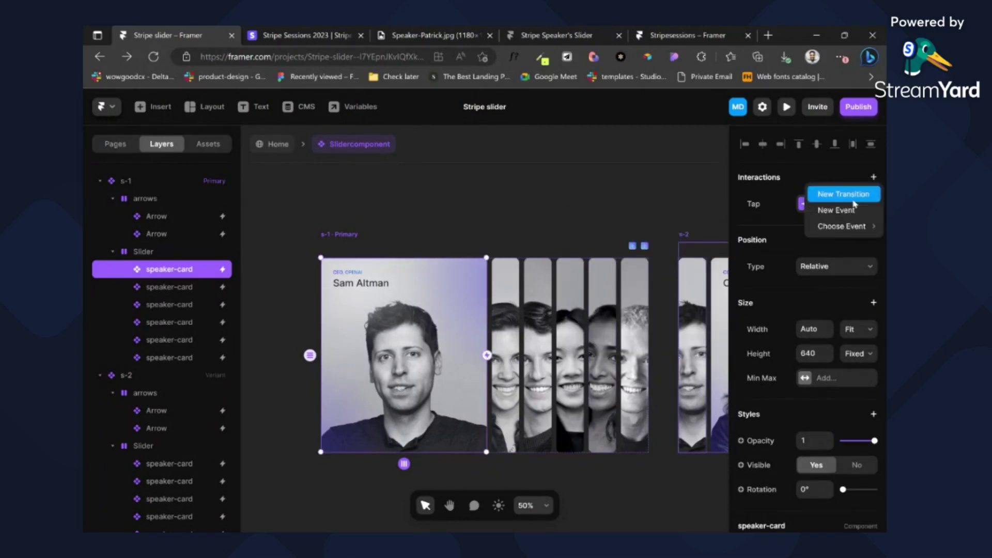
pyautogui.moveTo(852, 232)
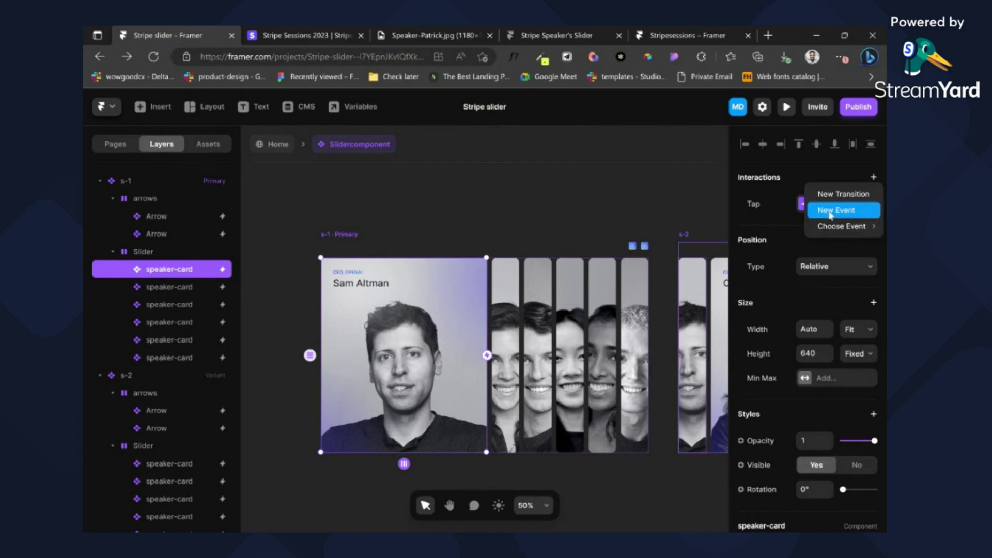
pyautogui.click(831, 211)
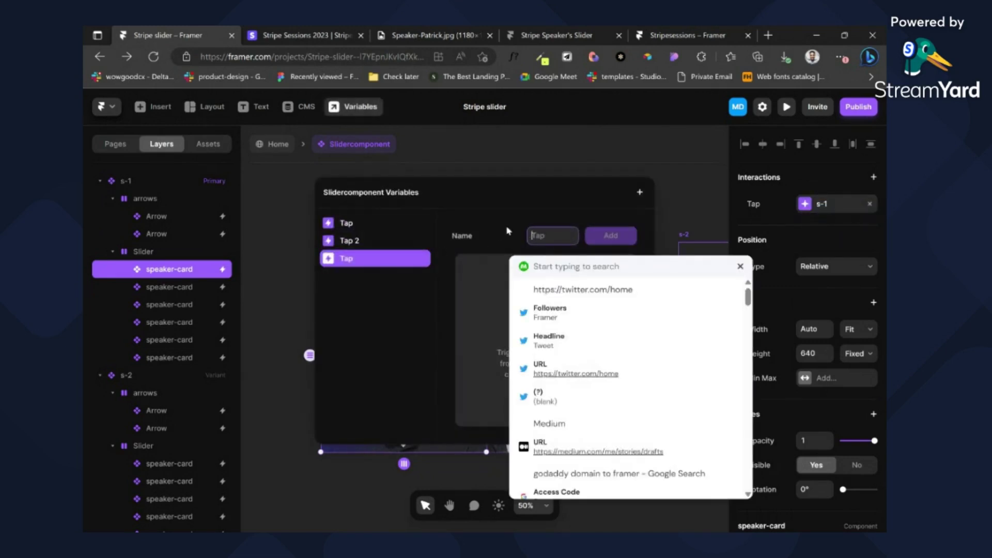
pyautogui.click(540, 226)
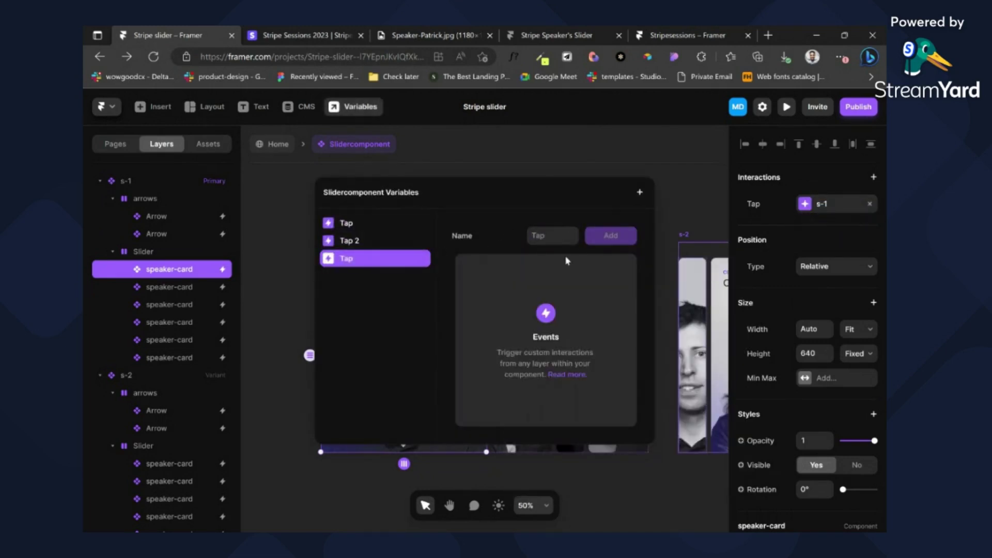
pyautogui.click(670, 214)
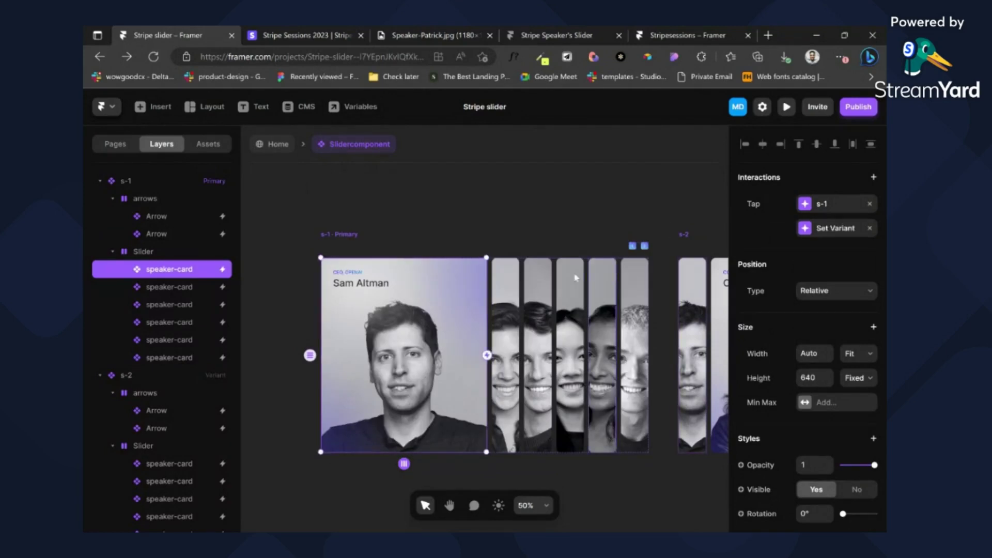
pyautogui.hotkey('ctrl', 'z')
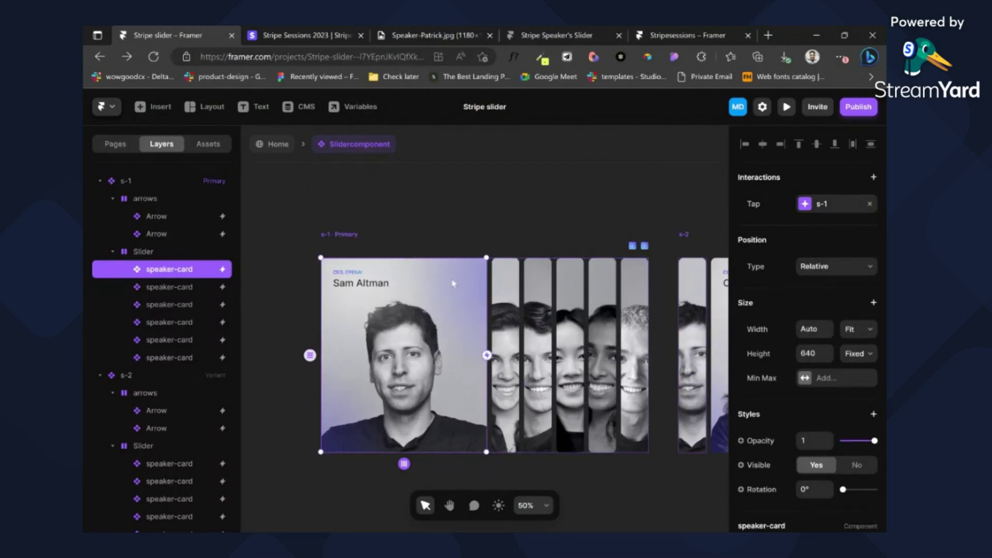
pyautogui.click(347, 234)
pyautogui.scroll(3, 864, 209)
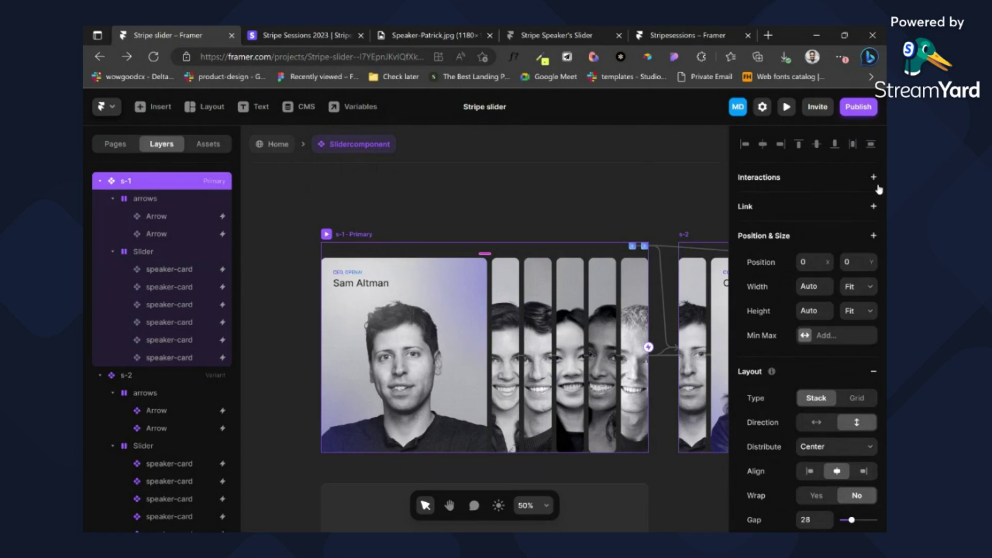
pyautogui.click(873, 177)
pyautogui.click(842, 200)
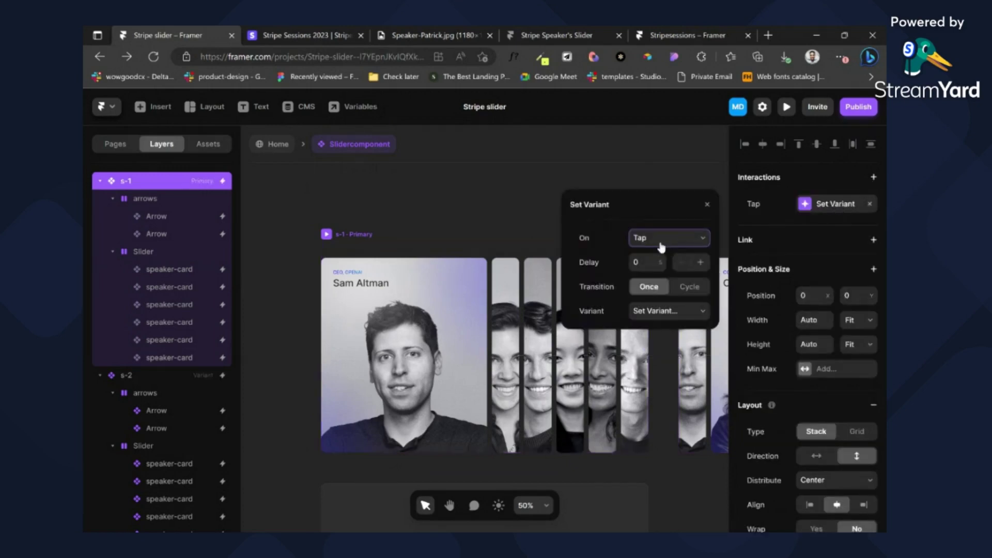
pyautogui.click(528, 242)
pyautogui.hotkey('ctrl', 'z')
pyautogui.hotkey('ctrl', 'z')
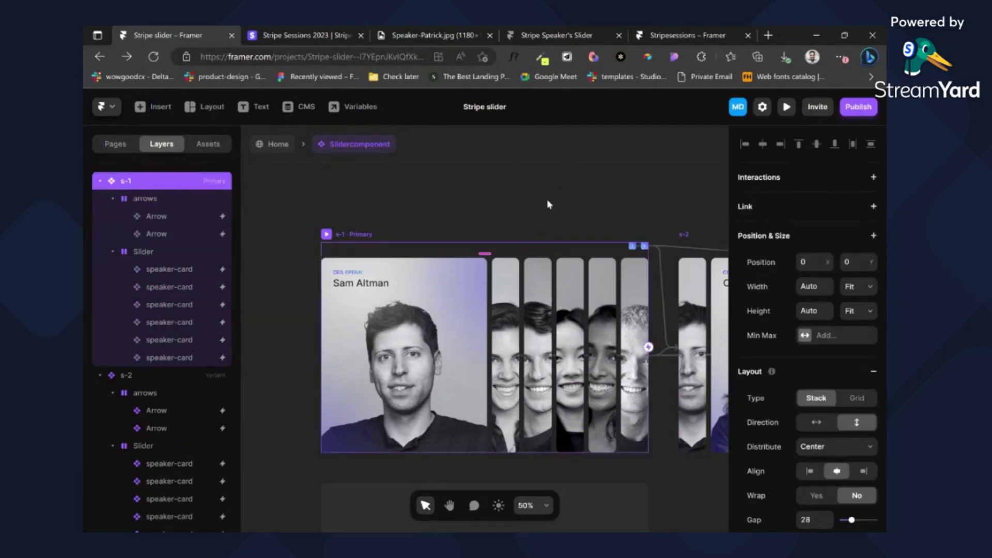
pyautogui.hotkey('ctrl', 'z')
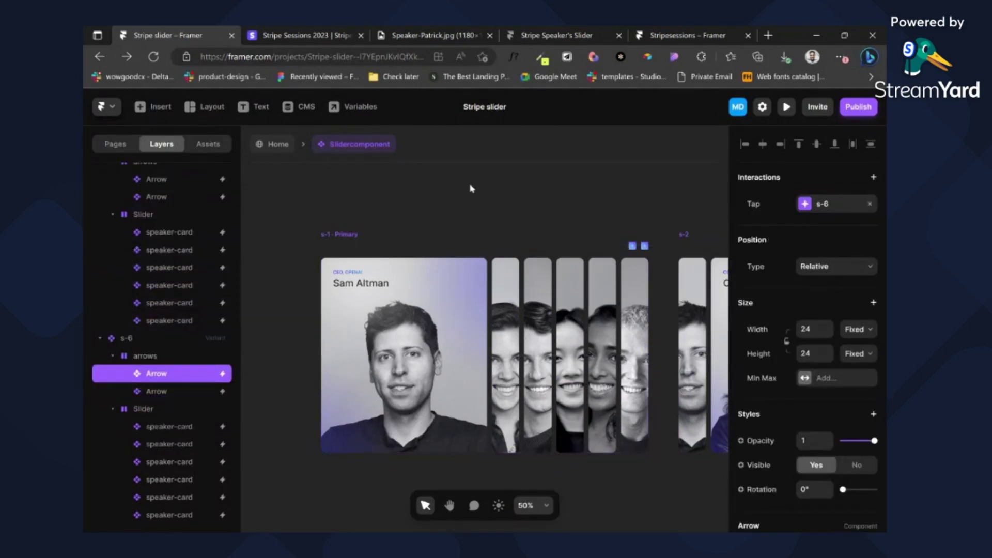
# Step: Reopen the slider component and give the s-1 variant an Appear transition with a 4 s delay to variant s-2
pyautogui.click(271, 146)
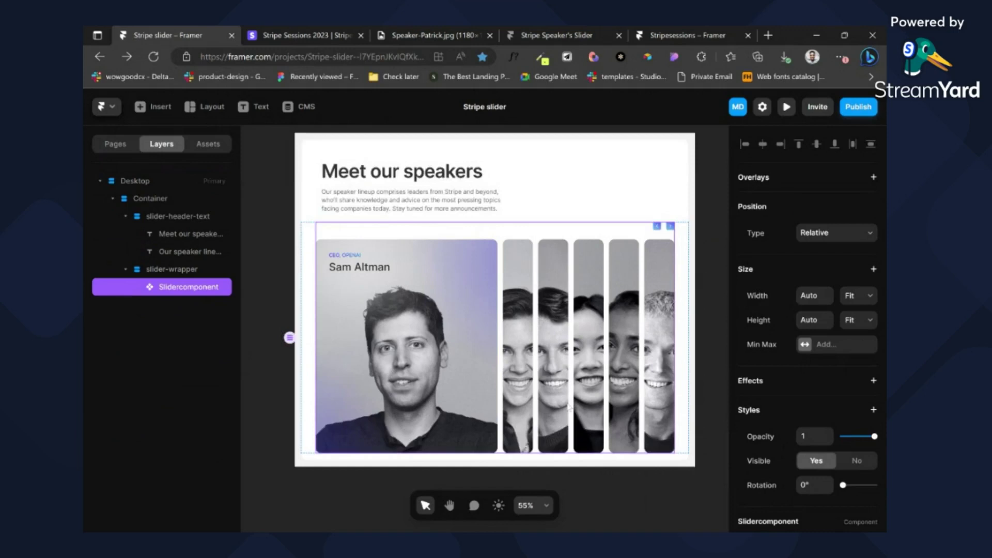
pyautogui.scroll(2, 569, 407)
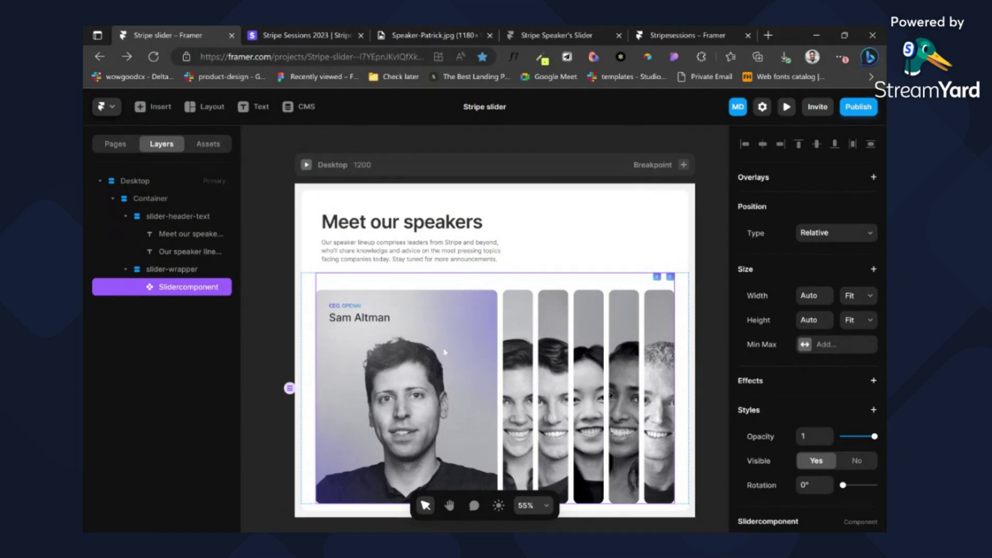
pyautogui.doubleClick(613, 380)
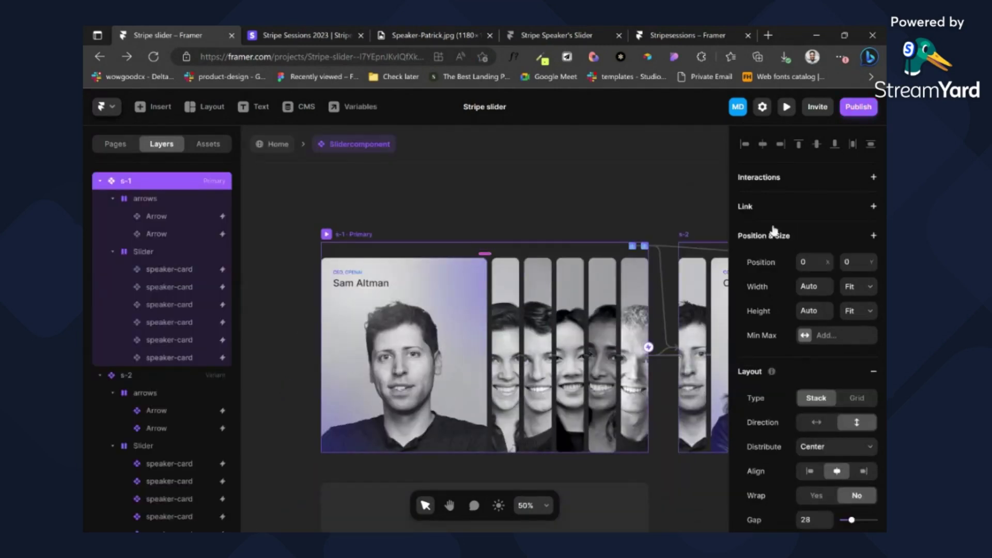
pyautogui.click(874, 177)
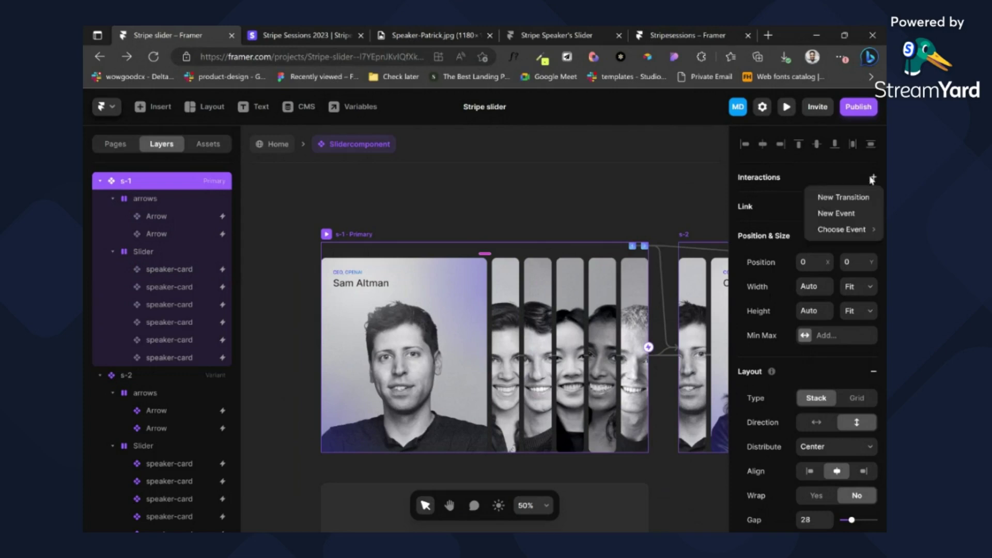
pyautogui.click(847, 204)
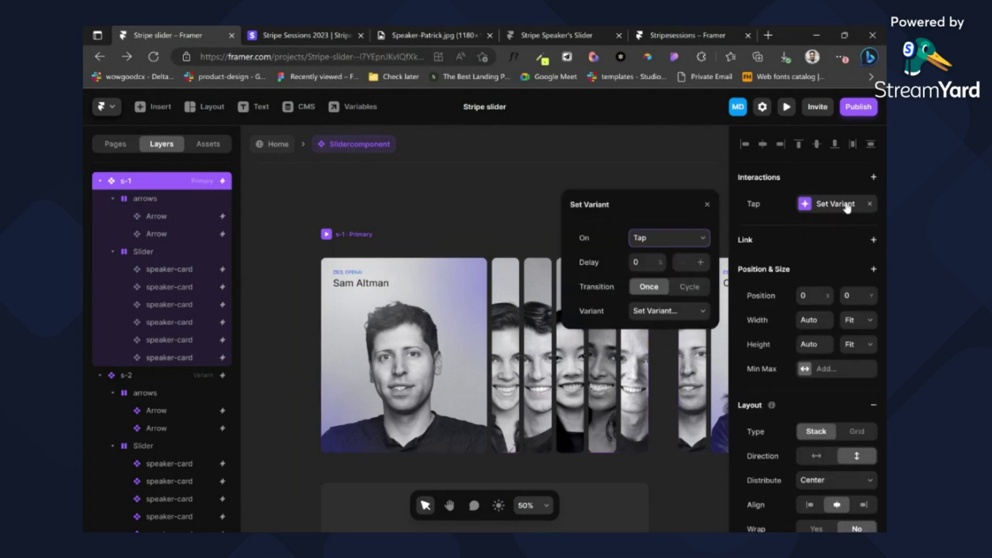
pyautogui.click(665, 253)
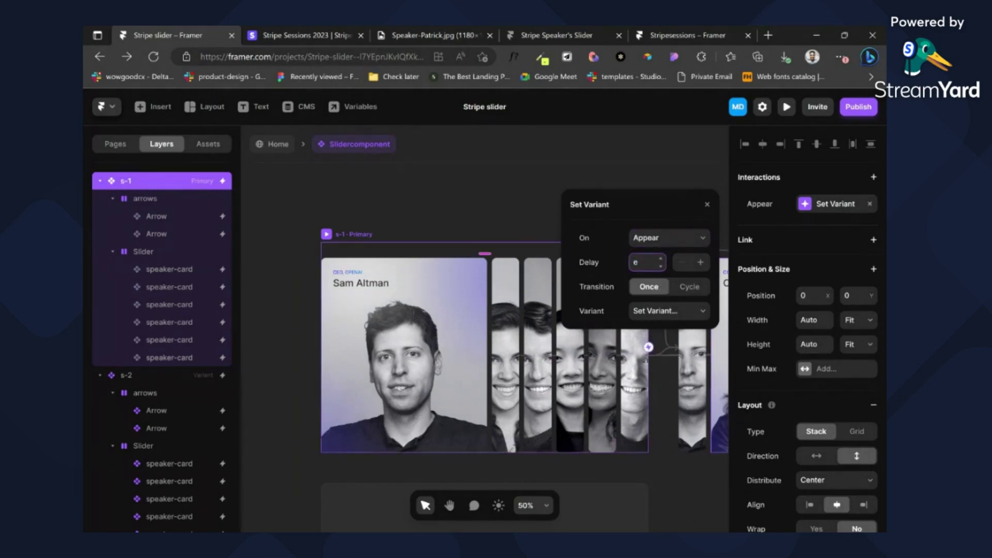
pyautogui.click(661, 314)
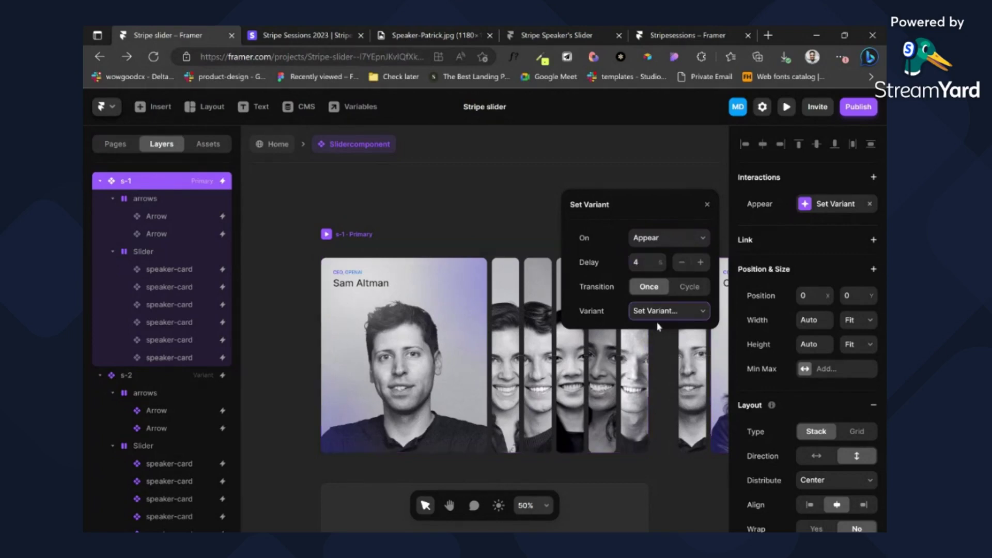
pyautogui.click(657, 325)
pyautogui.hscroll(5, 453, 288)
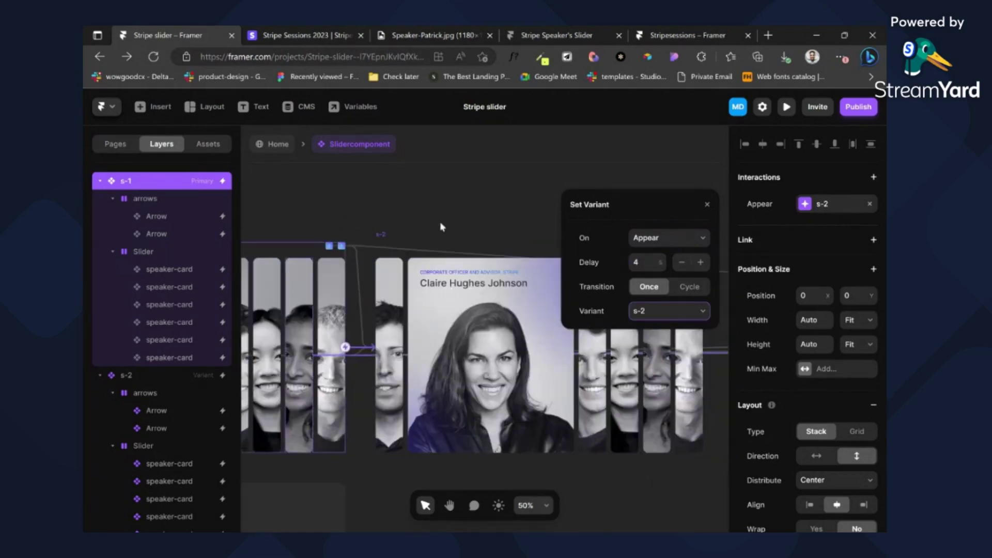
# Step: Set the Appear transition of s-2 to variant s-3 and that of s-3 to variant s-4
pyautogui.click(382, 236)
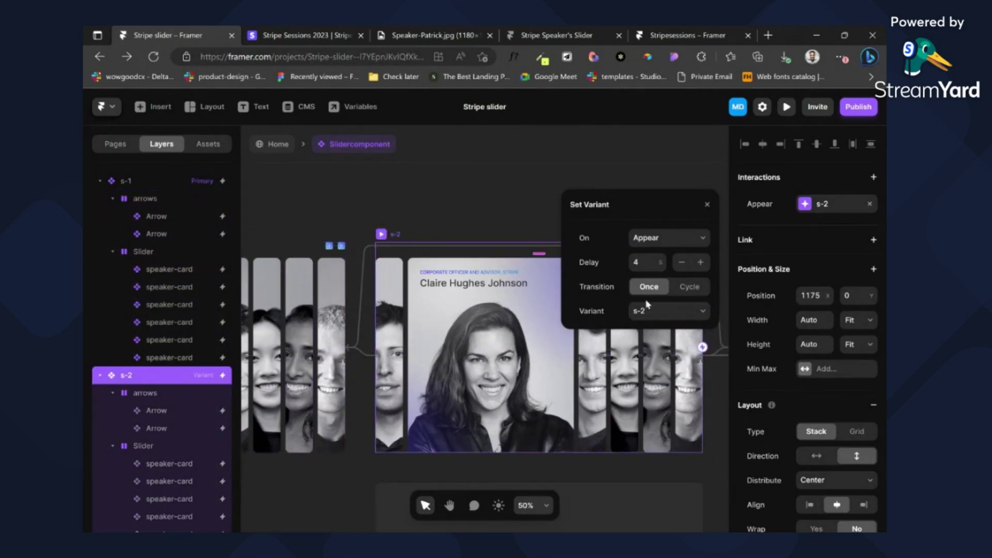
pyautogui.click(681, 353)
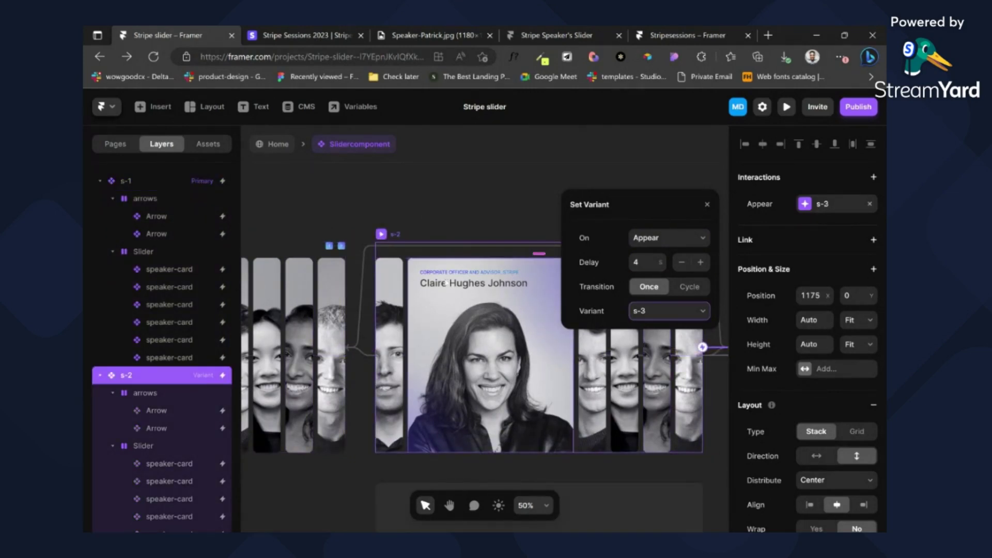
pyautogui.hscroll(6, 448, 284)
pyautogui.click(439, 233)
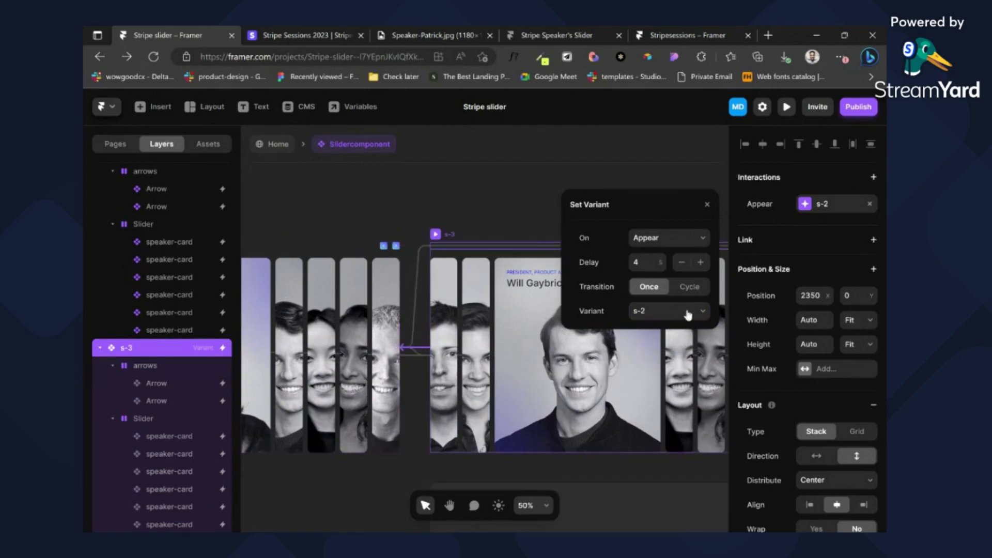
pyautogui.click(665, 330)
pyautogui.hscroll(6, 357, 272)
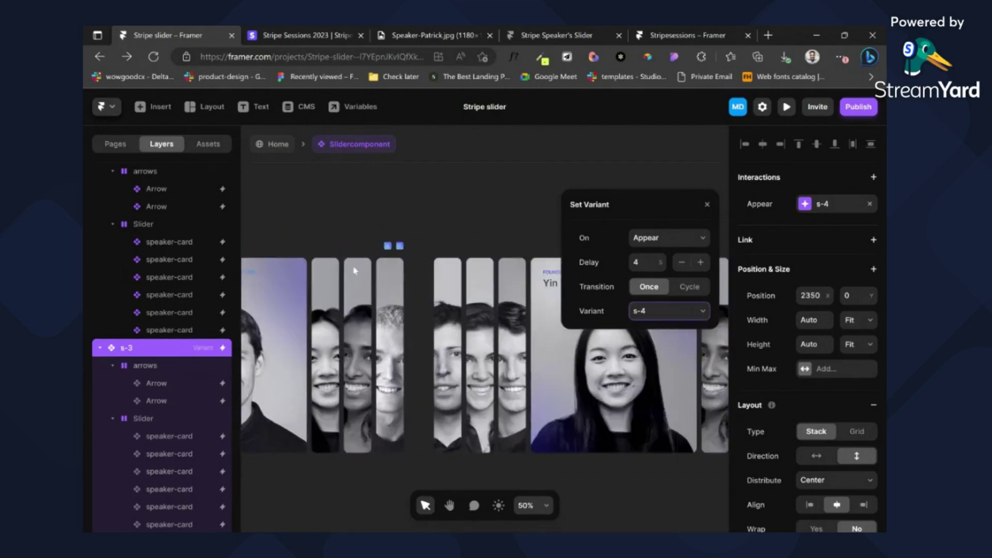
# Step: Set the Appear transition of variant s-4 to variant s-5
pyautogui.click(445, 236)
pyautogui.click(655, 311)
pyautogui.click(645, 368)
pyautogui.hscroll(6, 486, 285)
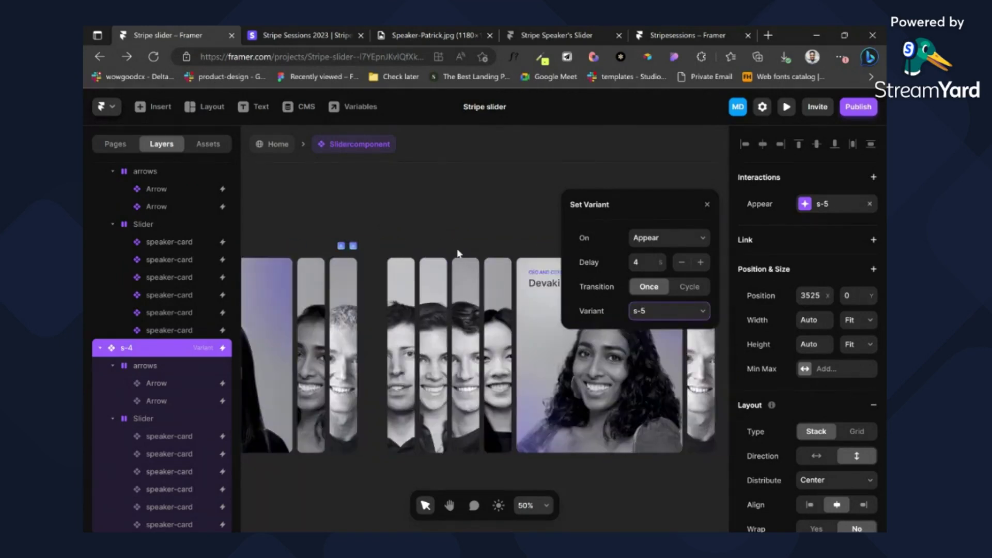
# Step: Set the Appear transition of s-5 to variant s-6, and open the target variant choice of s-6's Appear transition
pyautogui.click(399, 234)
pyautogui.click(655, 312)
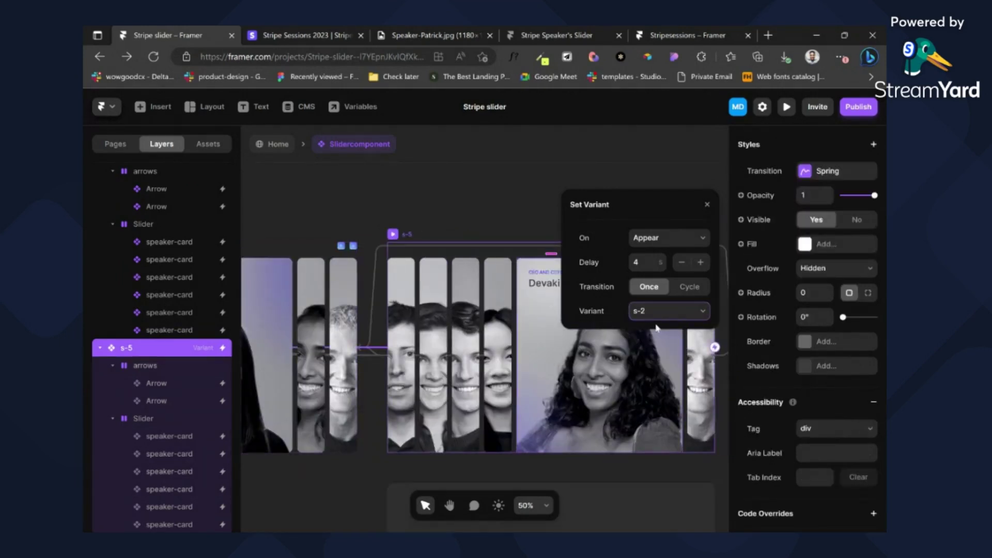
pyautogui.click(646, 382)
pyautogui.hscroll(7, 498, 325)
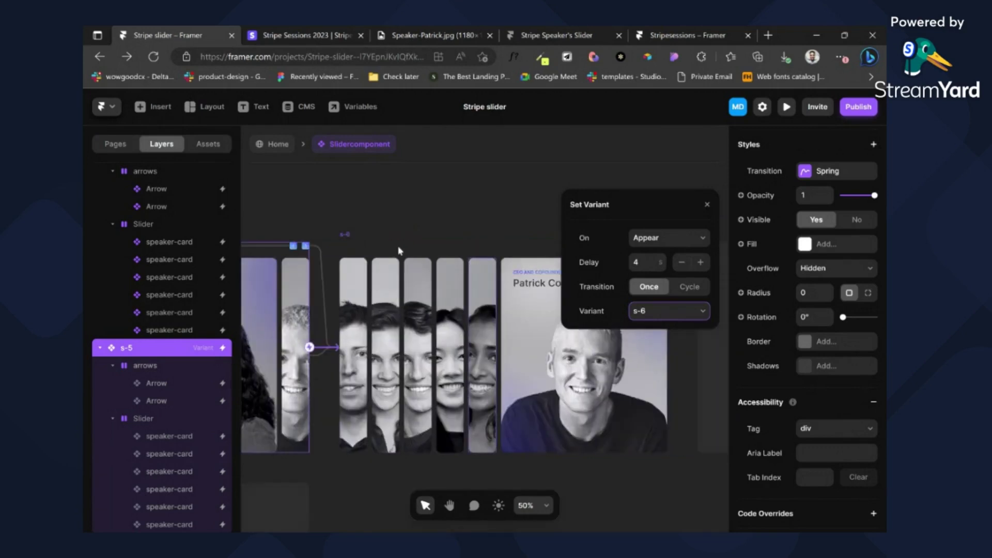
pyautogui.click(347, 234)
pyautogui.click(685, 313)
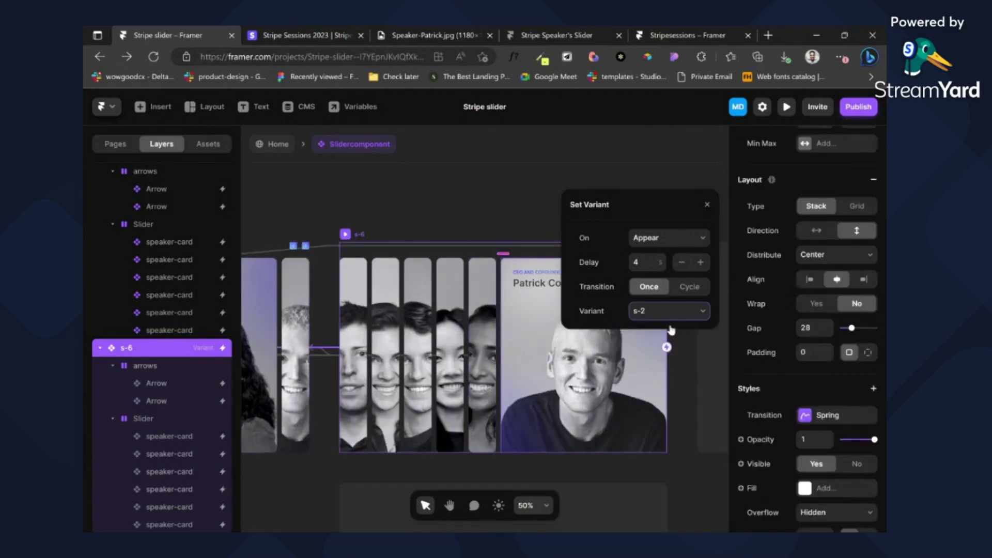
# Step: Return to the home page and preview it to check that the speaker slider advances automatically
pyautogui.click(278, 144)
pyautogui.scroll(2, 317, 180)
pyautogui.click(306, 265)
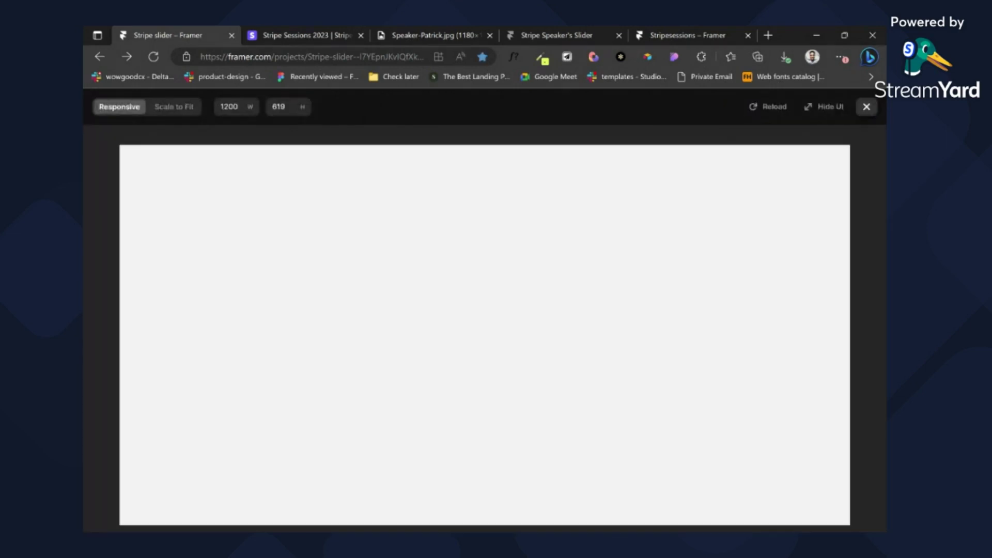
pyautogui.scroll(-1, 485, 327)
pyautogui.scroll(-2, 484, 326)
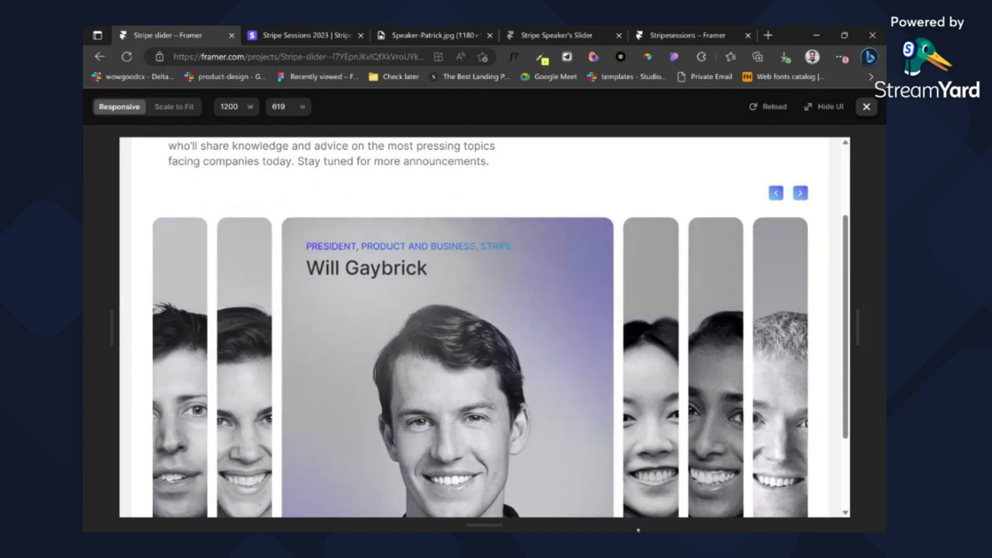
# Step: View the published Stripe Speaker's Slider site down to its remix and follow links
pyautogui.click(568, 31)
pyautogui.scroll(-5, 448, 457)
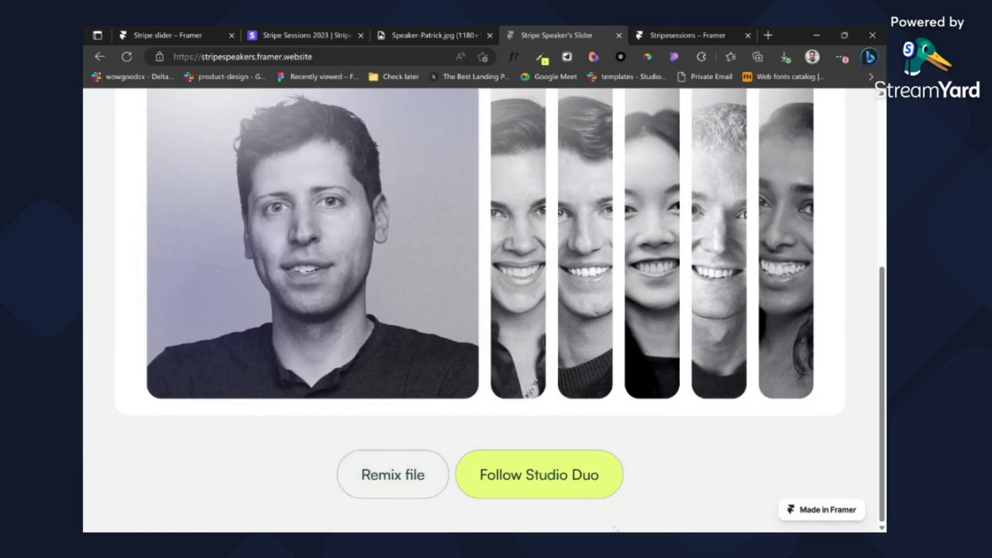
pyautogui.hotkey('alt', 'Tab')
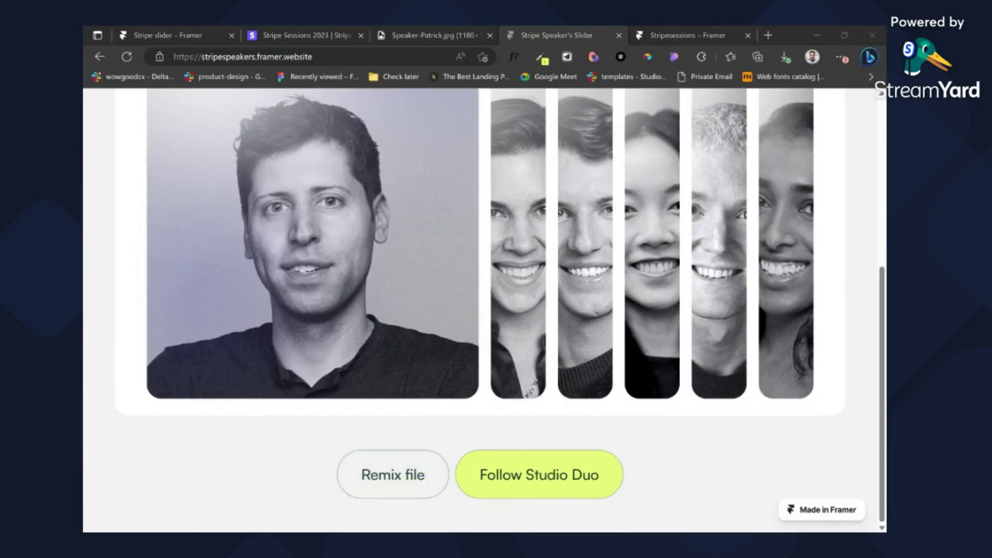